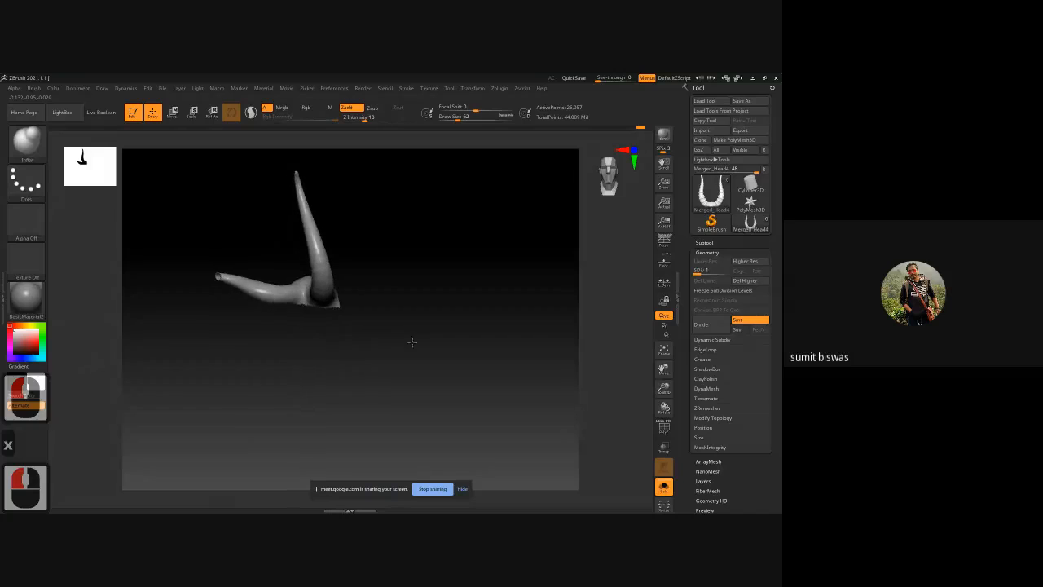
# - Isolate one horn by hiding the rest of the mesh, and delete the hidden geometry
pyautogui.keyDown('ctrl'); pyautogui.keyDown('shift'); pyautogui.moveTo(177, 226); pyautogui.dragTo(296, 346); pyautogui.keyUp('shift'); pyautogui.keyUp('ctrl')
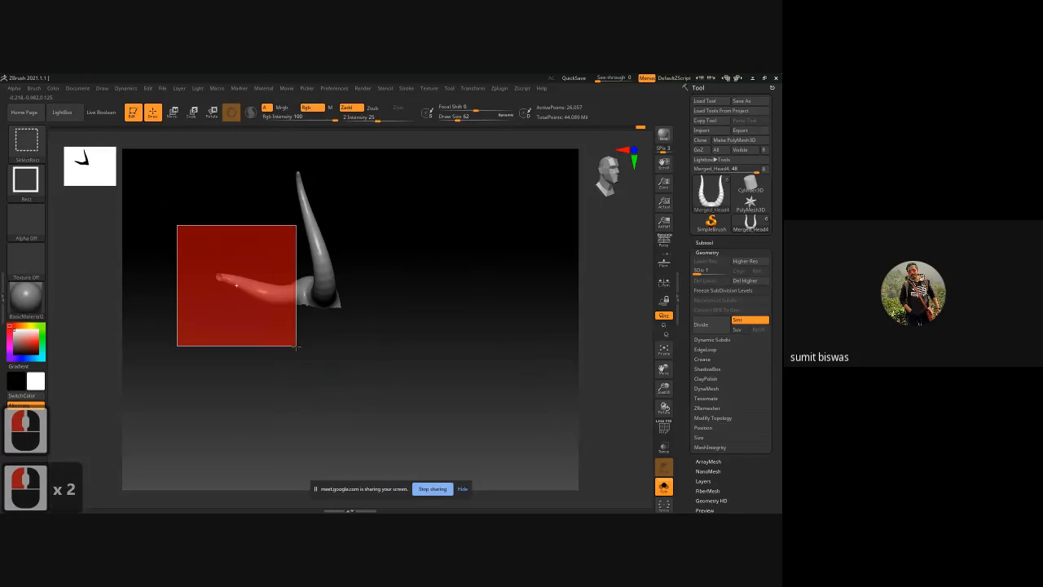
pyautogui.moveTo(404, 288); pyautogui.dragTo(432, 299)
pyautogui.keyDown('ctrl'); pyautogui.keyDown('shift'); pyautogui.moveTo(272, 248); pyautogui.dragTo(371, 364); pyautogui.keyUp('shift'); pyautogui.keyUp('ctrl')
pyautogui.moveTo(433, 323); pyautogui.dragTo(388, 312)
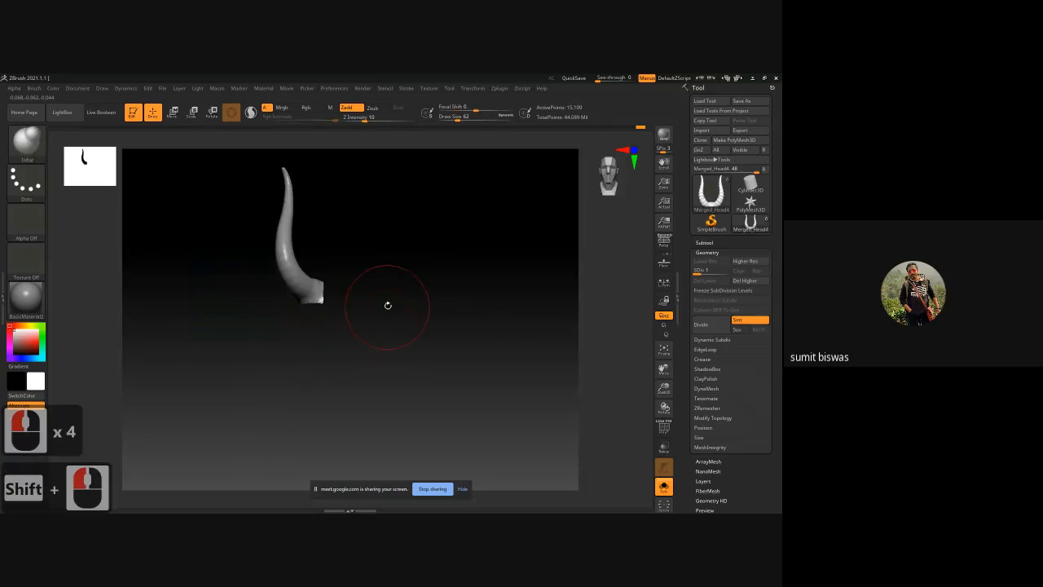
pyautogui.keyDown('alt'); pyautogui.moveTo(399, 265); pyautogui.dragTo(418, 284); pyautogui.keyUp('alt')
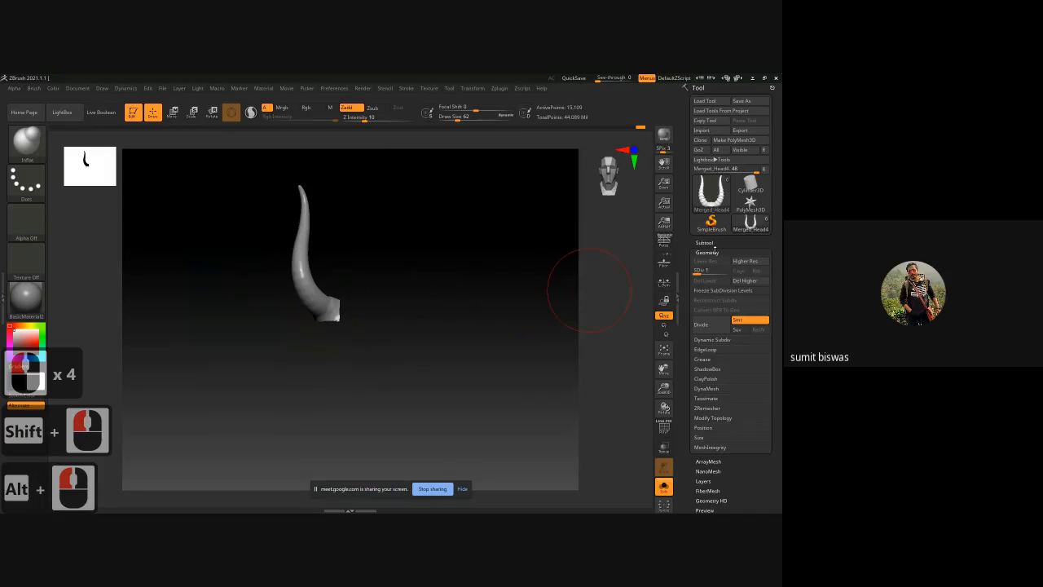
pyautogui.click(713, 417)
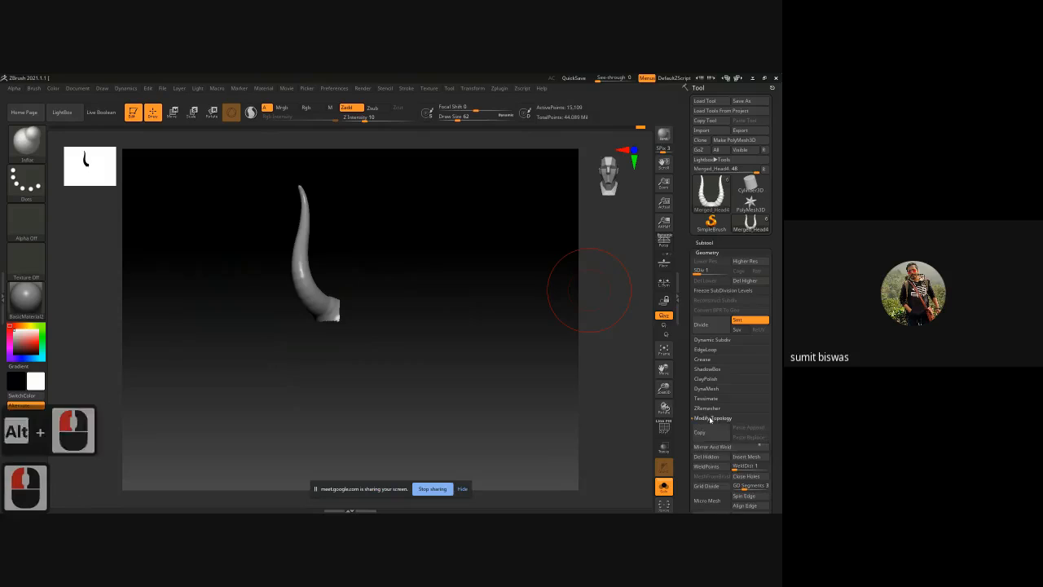
pyautogui.click(706, 456)
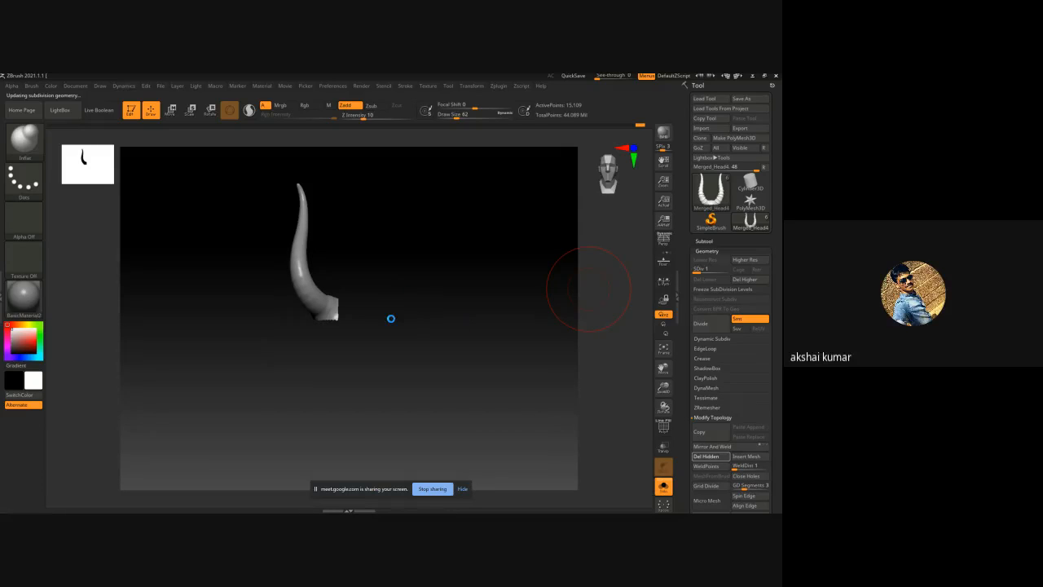
# - Delete the higher subdivision levels of the remaining horn
pyautogui.moveTo(442, 272); pyautogui.dragTo(409, 268)
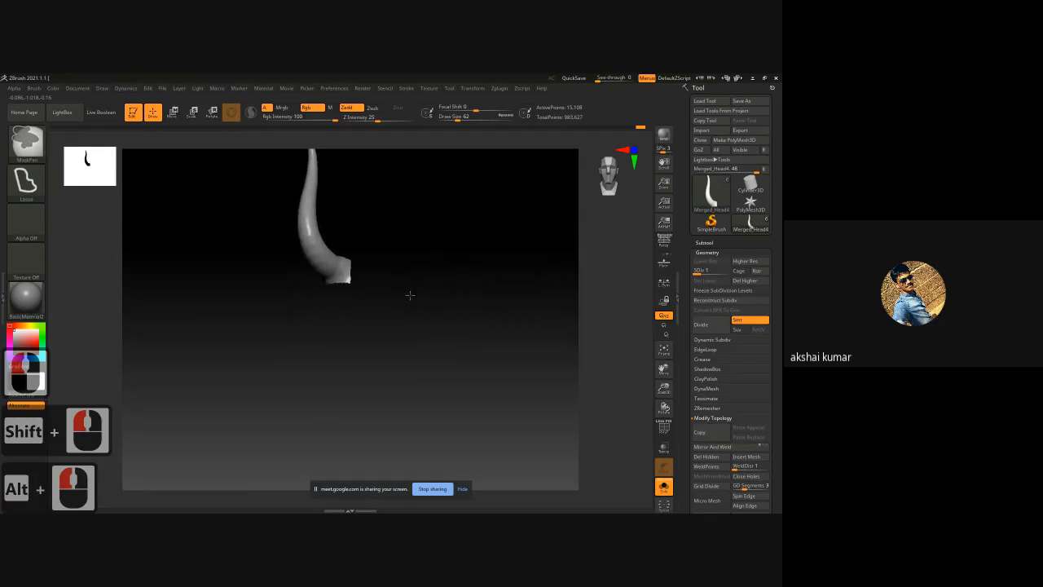
pyautogui.keyDown('alt'); pyautogui.moveTo(440, 249); pyautogui.dragTo(427, 320, button='right'); pyautogui.keyUp('alt')
pyautogui.keyDown('alt'); pyautogui.moveTo(427, 320); pyautogui.dragTo(427, 316); pyautogui.keyUp('alt')
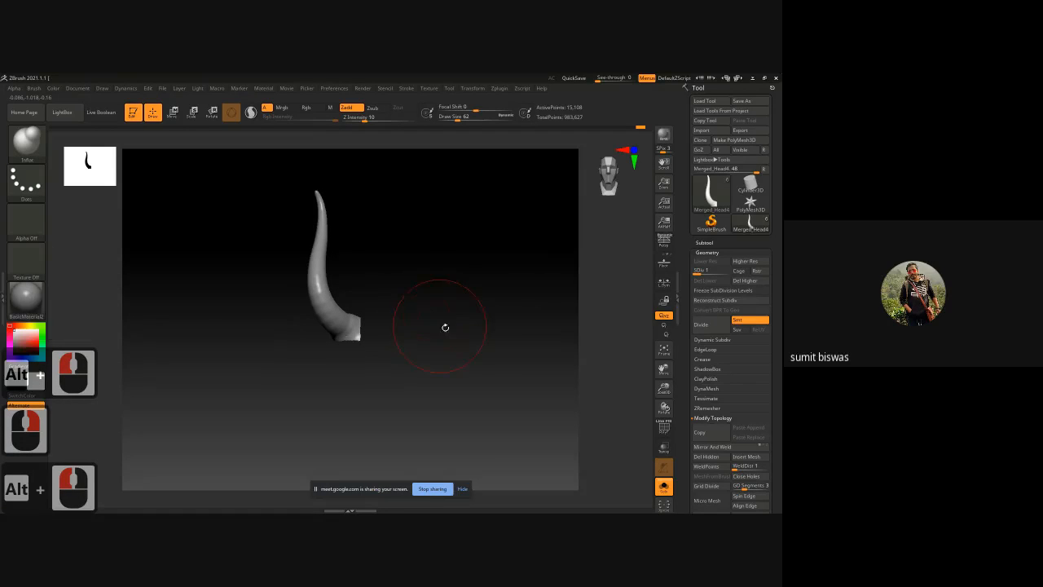
pyautogui.click(750, 280)
# - In UV Master, turn off Symmetry and enable control painting in Protect mode
pyautogui.keyDown('alt'); pyautogui.moveTo(438, 326); pyautogui.dragTo(454, 277); pyautogui.keyUp('alt')
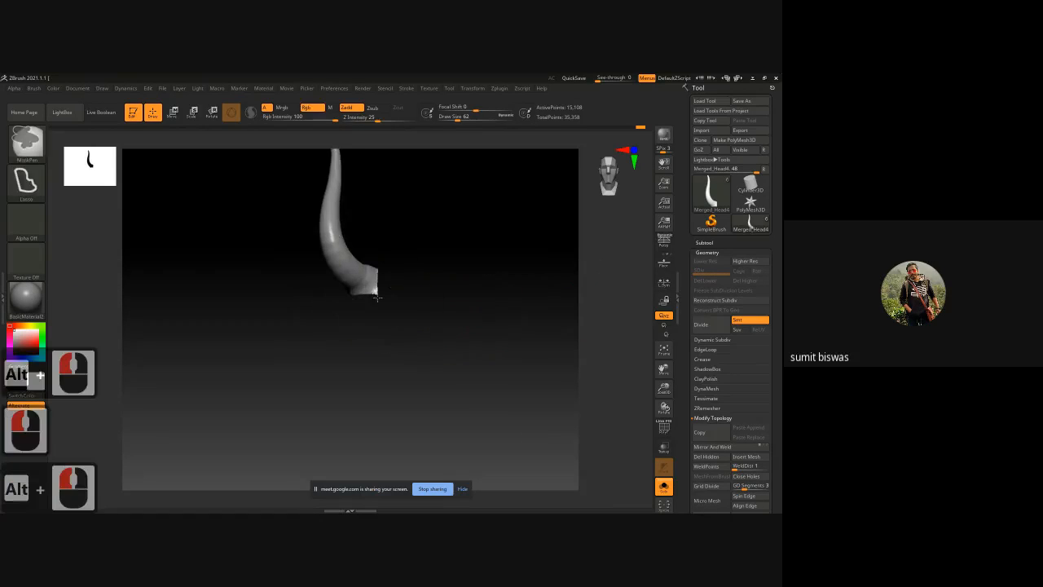
pyautogui.keyDown('ctrl'); pyautogui.moveTo(454, 277); pyautogui.dragTo(443, 253, button='right'); pyautogui.keyUp('ctrl')
pyautogui.keyDown('alt'); pyautogui.moveTo(443, 254); pyautogui.dragTo(439, 348); pyautogui.keyUp('alt')
pyautogui.click(499, 88)
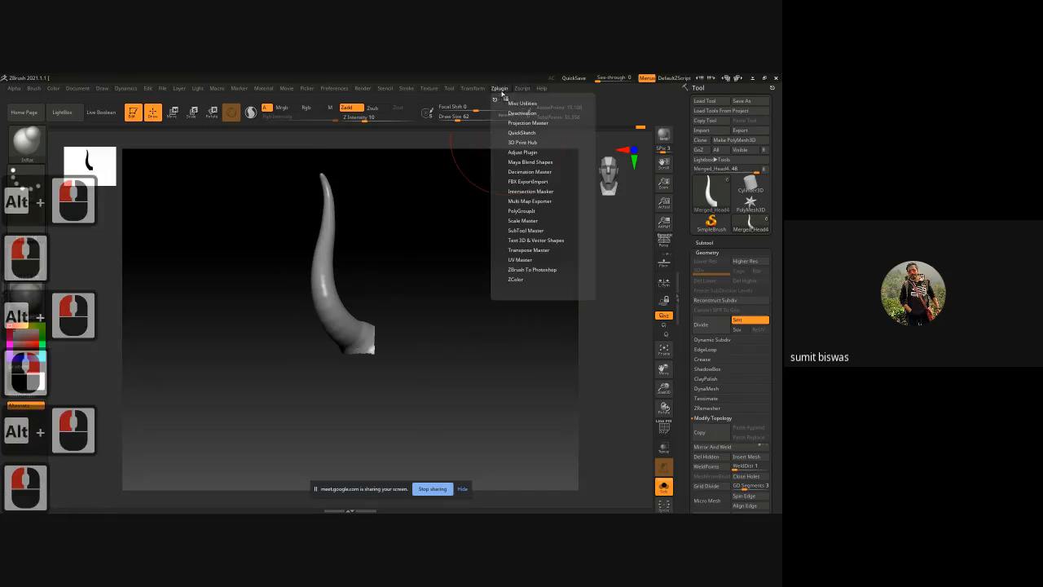
pyautogui.click(520, 259)
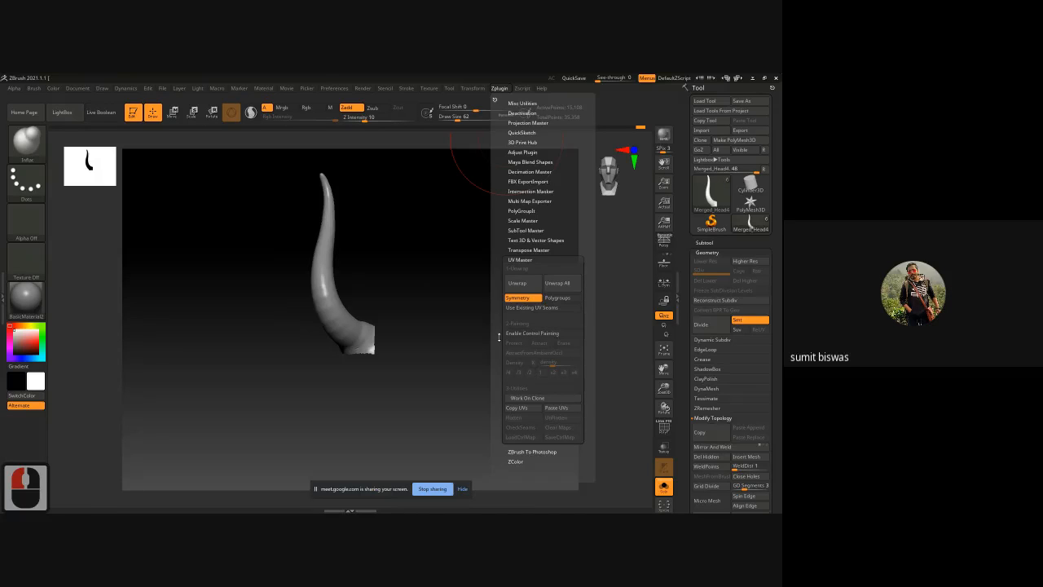
pyautogui.click(499, 88)
pyautogui.click(521, 298)
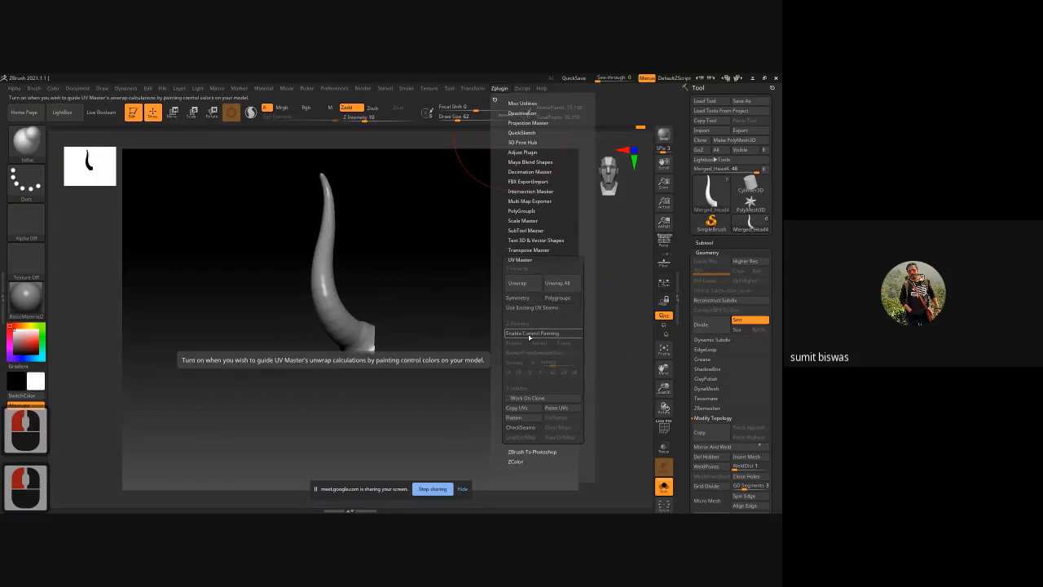
pyautogui.click(531, 334)
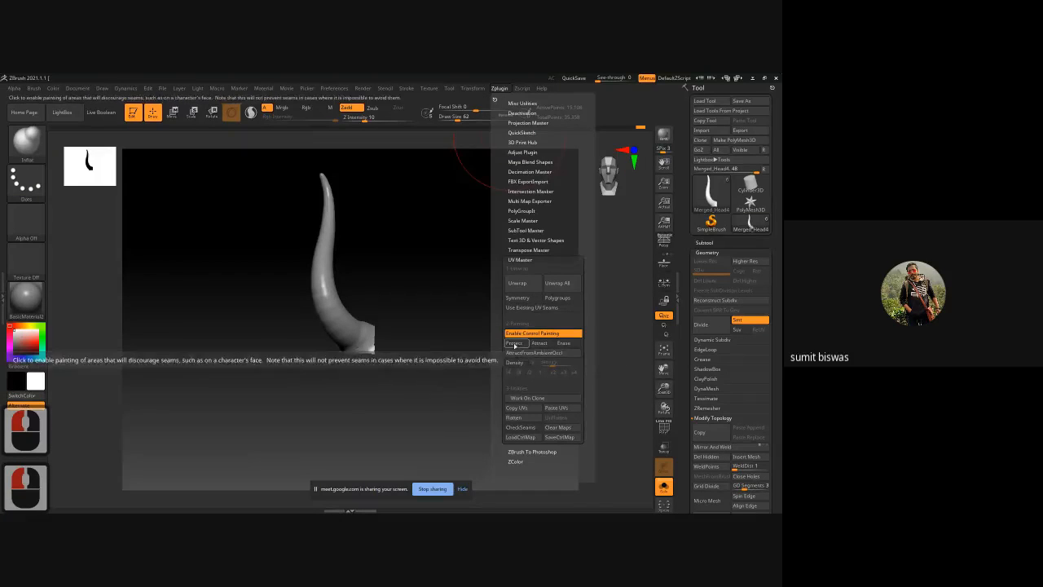
pyautogui.click(520, 343)
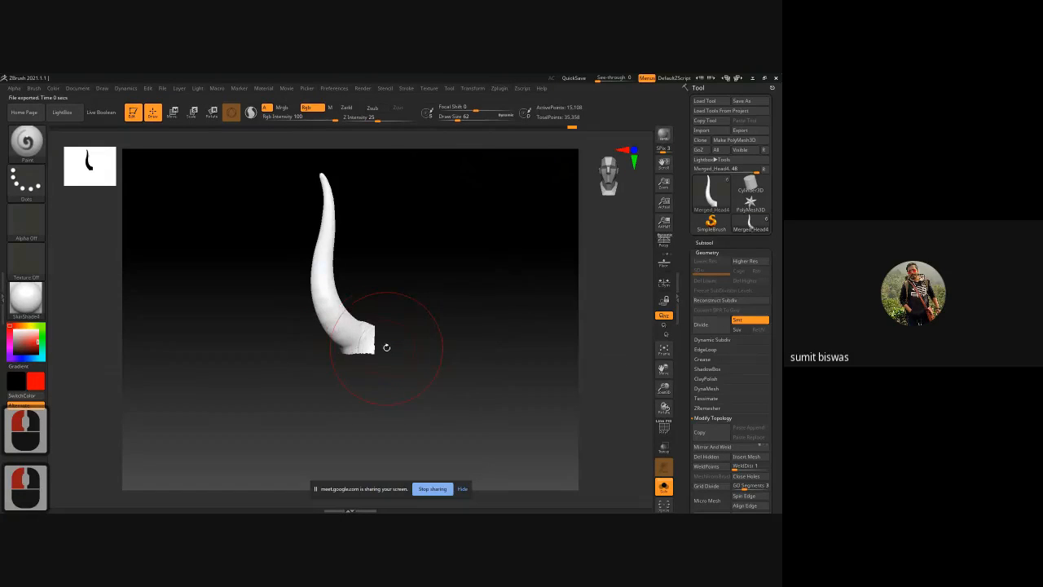
# - Reduce the paint brush's draw size to 14
pyautogui.press('[')
pyautogui.press('[')
pyautogui.press('[')
pyautogui.press('[')
pyautogui.press('[')
pyautogui.press('[')
pyautogui.press('[')
pyautogui.press('[')
pyautogui.press('[')
pyautogui.press('[')
pyautogui.press('[')
pyautogui.press('[')
pyautogui.press('[')
pyautogui.press('[')
pyautogui.press(']')
pyautogui.press(']')
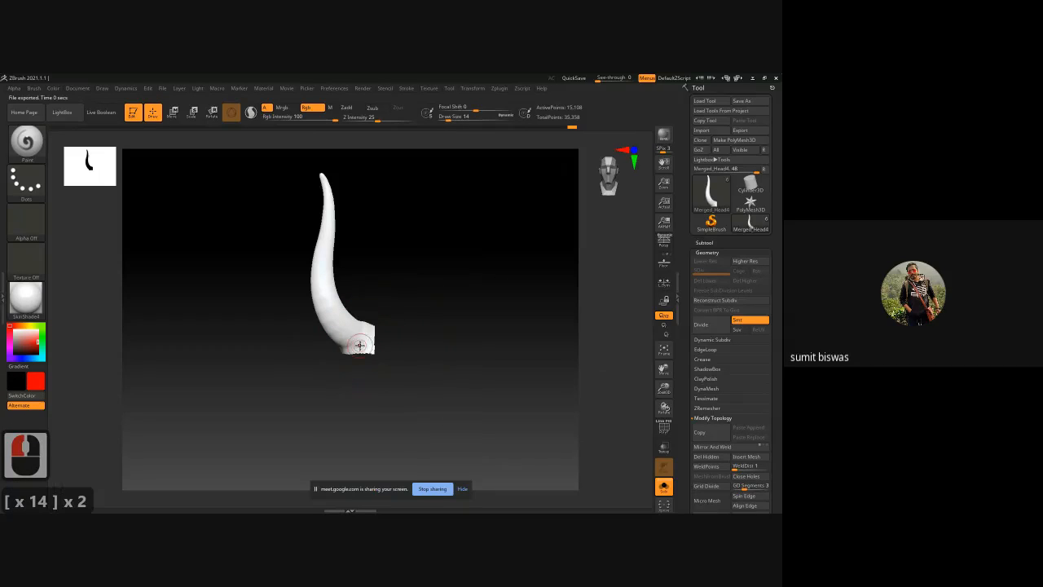
pyautogui.moveTo(356, 345)
pyautogui.mouseDown()
pyautogui.moveTo(320, 279)
pyautogui.moveTo(329, 187)
pyautogui.moveTo(383, 242)
pyautogui.mouseUp()
pyautogui.moveTo(396, 256)
pyautogui.mouseDown()
pyautogui.moveTo(344, 256)
pyautogui.moveTo(391, 259)
pyautogui.mouseUp()
pyautogui.hotkey('ctrl', 'z')
pyautogui.moveTo(384, 298); pyautogui.dragTo(395, 298)
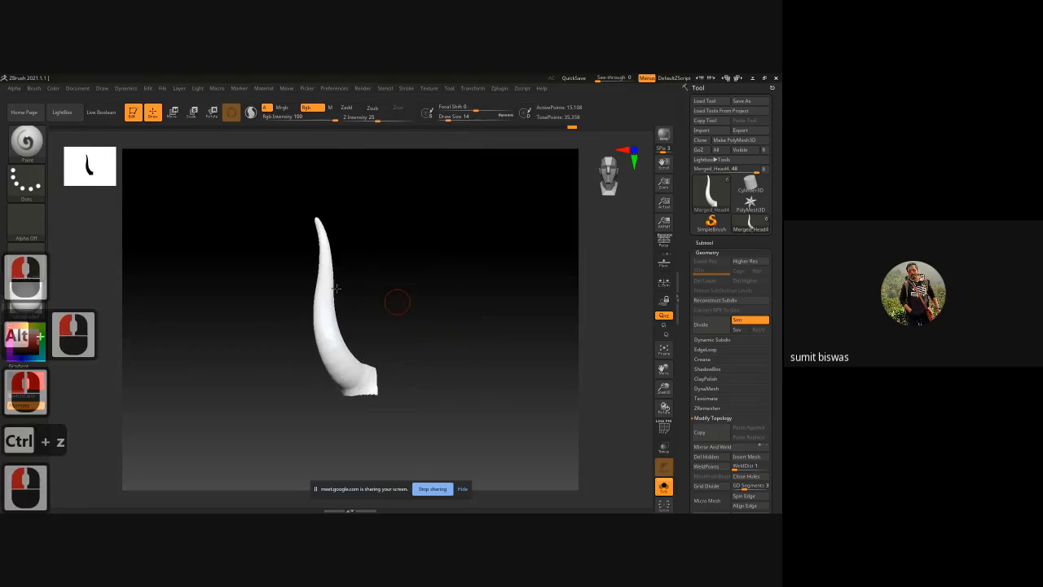
# - Paint a red protect stroke from the horn's base up toward its tip with draw size 8
pyautogui.press('[')
pyautogui.press('[')
pyautogui.moveTo(371, 389)
pyautogui.mouseDown()
pyautogui.moveTo(333, 346)
pyautogui.moveTo(323, 263)
pyautogui.mouseUp()
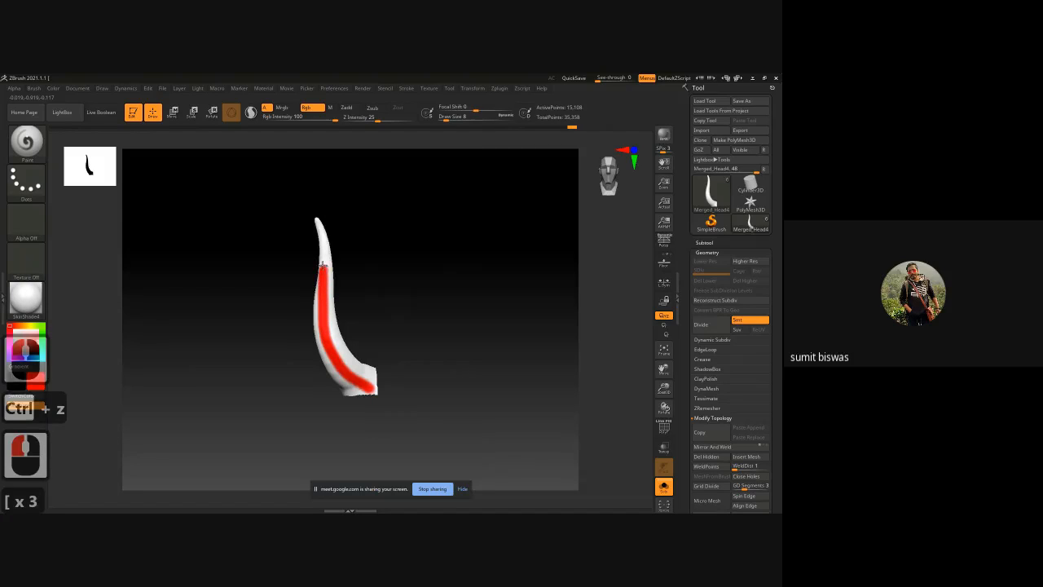
pyautogui.moveTo(392, 303); pyautogui.dragTo(377, 307)
pyautogui.moveTo(326, 262); pyautogui.dragTo(322, 251)
# - Extend the red protect stroke to the very tip of the horn, narrowing the brush to draw size 3
pyautogui.keyDown('ctrl'); pyautogui.moveTo(323, 251); pyautogui.dragTo(382, 355, button='right'); pyautogui.keyUp('ctrl')
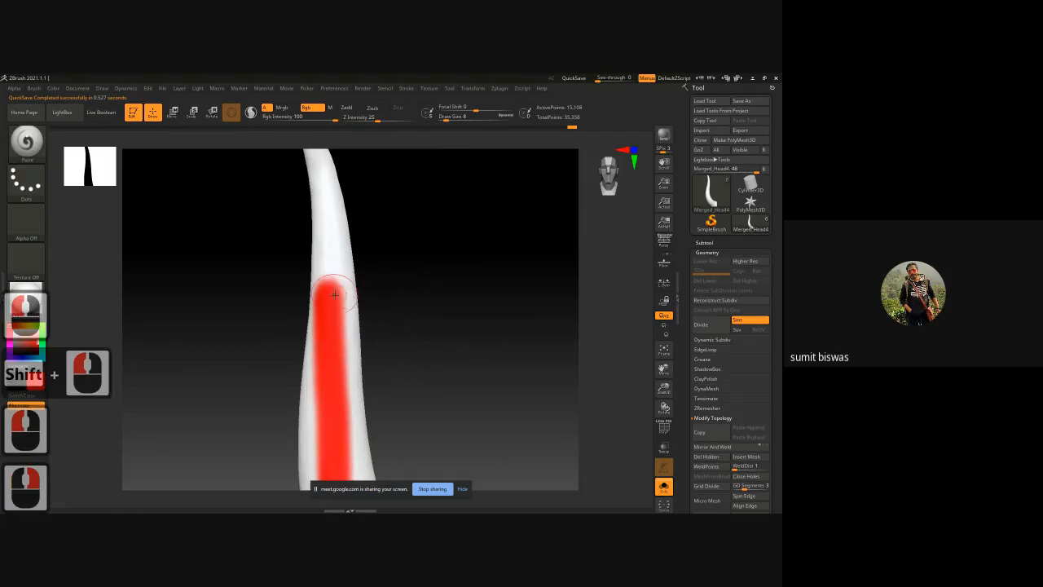
pyautogui.moveTo(333, 287)
pyautogui.mouseDown()
pyautogui.moveTo(324, 237)
pyautogui.moveTo(395, 296)
pyautogui.moveTo(351, 292)
pyautogui.moveTo(326, 191)
pyautogui.mouseUp()
pyautogui.press('[')
pyautogui.press('[')
pyautogui.press('[')
pyautogui.press('[')
pyautogui.press('[')
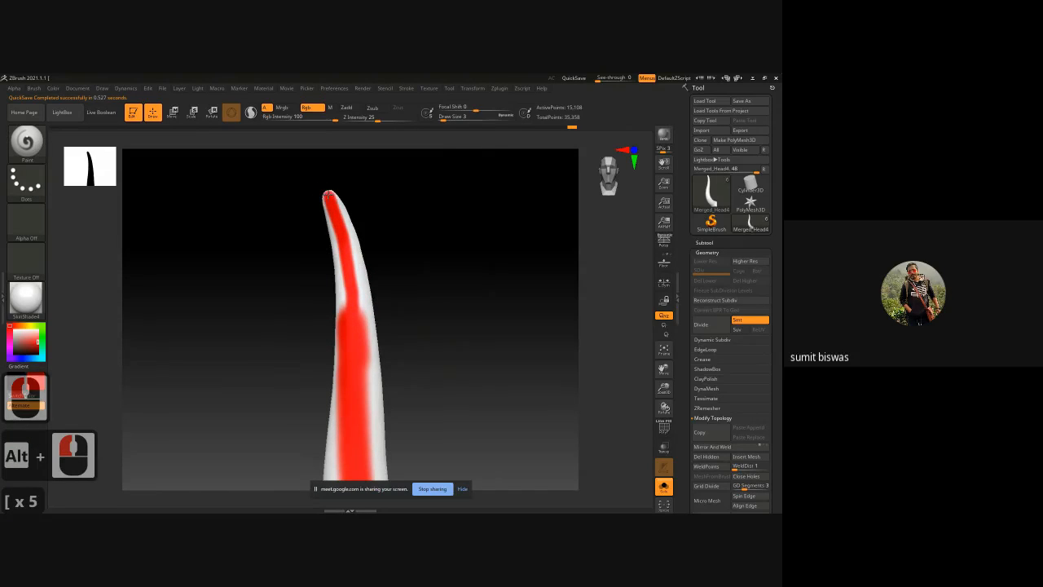
# - Switch UV Master's control painting to Attract mode
pyautogui.keyDown('ctrl'); pyautogui.moveTo(438, 317); pyautogui.dragTo(382, 301, button='right'); pyautogui.keyUp('ctrl')
pyautogui.moveTo(382, 301); pyautogui.dragTo(438, 379)
pyautogui.click(477, 90)
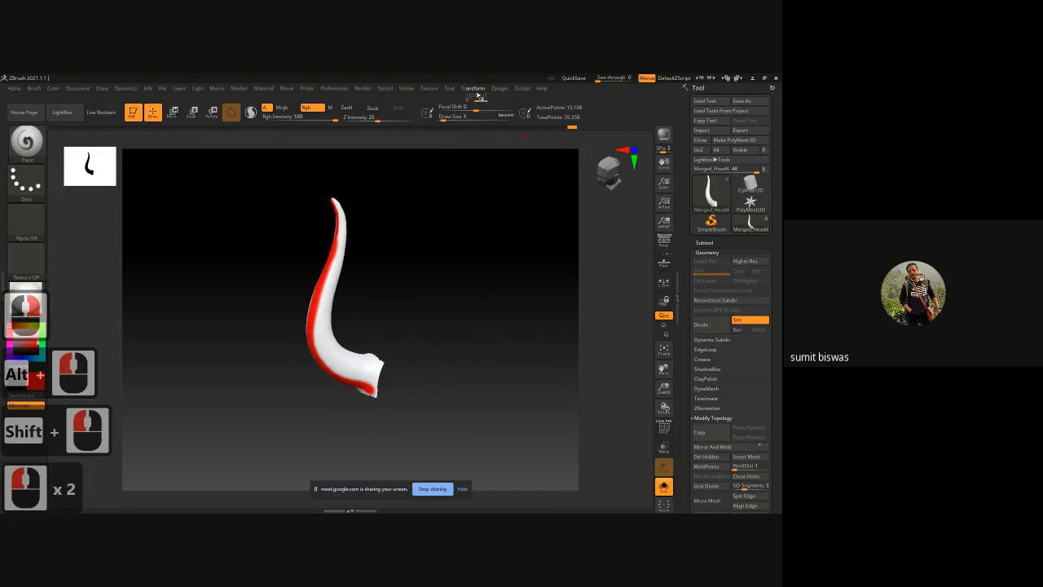
pyautogui.click(502, 90)
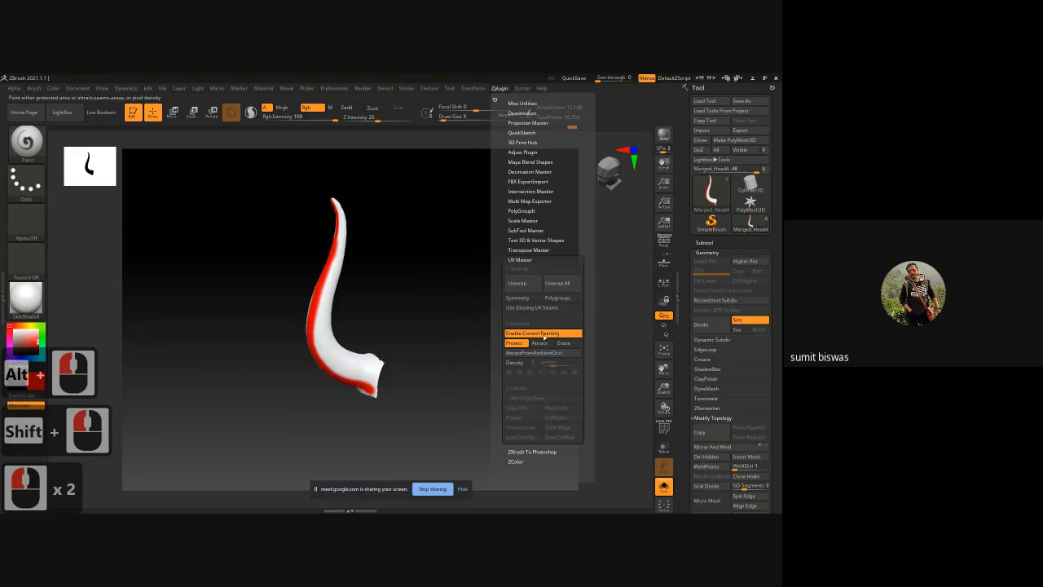
pyautogui.click(545, 346)
pyautogui.moveTo(431, 374); pyautogui.dragTo(439, 338)
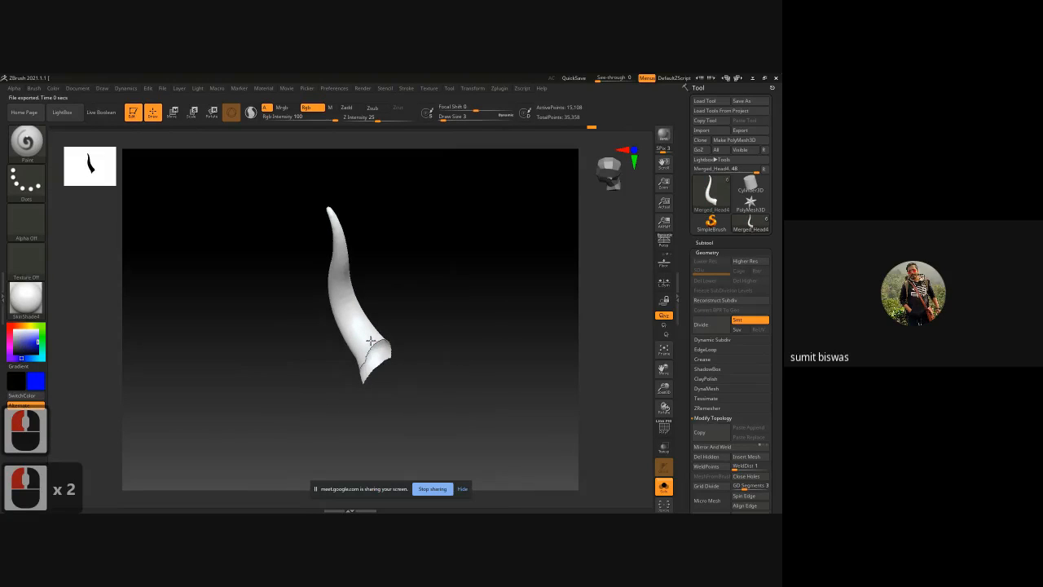
# - Paint a continuous blue attract stroke from base to tip along the side of the horn opposite the protected strip
pyautogui.moveTo(371, 343); pyautogui.dragTo(336, 265)
pyautogui.hotkey('ctrl', 'z')
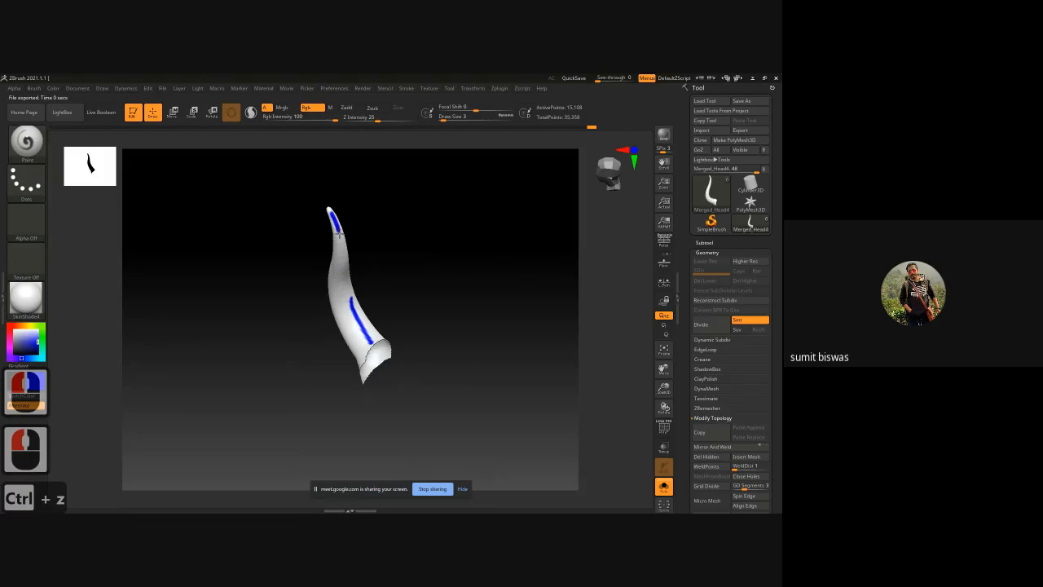
pyautogui.moveTo(339, 234); pyautogui.dragTo(350, 283)
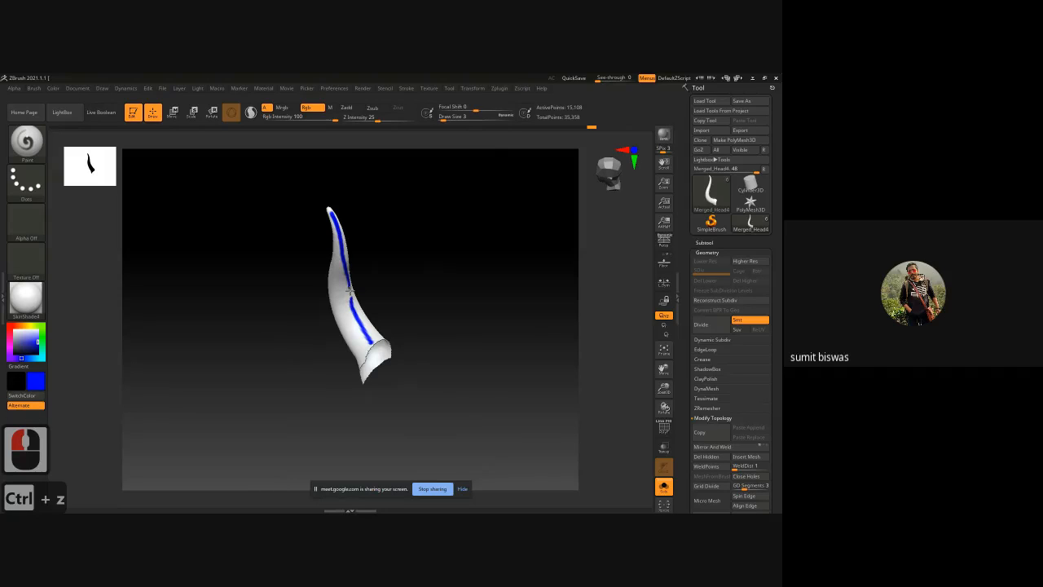
pyautogui.moveTo(398, 326)
pyautogui.mouseDown()
pyautogui.moveTo(421, 363)
pyautogui.moveTo(392, 360)
pyautogui.moveTo(436, 377)
pyautogui.moveTo(407, 305)
pyautogui.moveTo(316, 220)
pyautogui.moveTo(333, 282)
pyautogui.mouseUp()
pyautogui.moveTo(272, 212)
pyautogui.mouseDown()
pyautogui.moveTo(279, 222)
pyautogui.moveTo(276, 213)
pyautogui.mouseUp()
pyautogui.moveTo(350, 269); pyautogui.dragTo(400, 301)
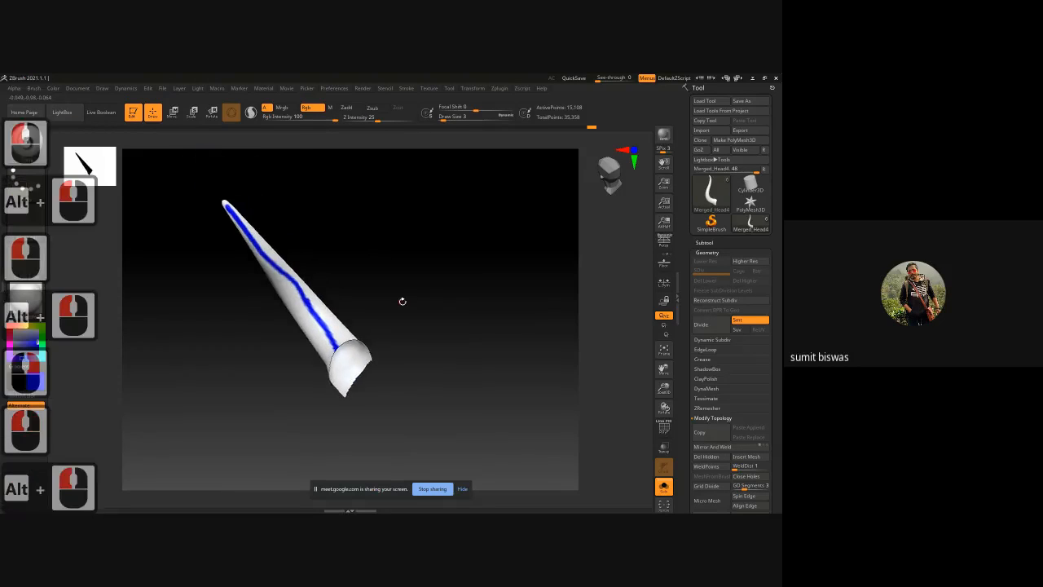
# - Unwrap the horn's UVs with UV Master using the painted protect and attract areas
pyautogui.click(499, 88)
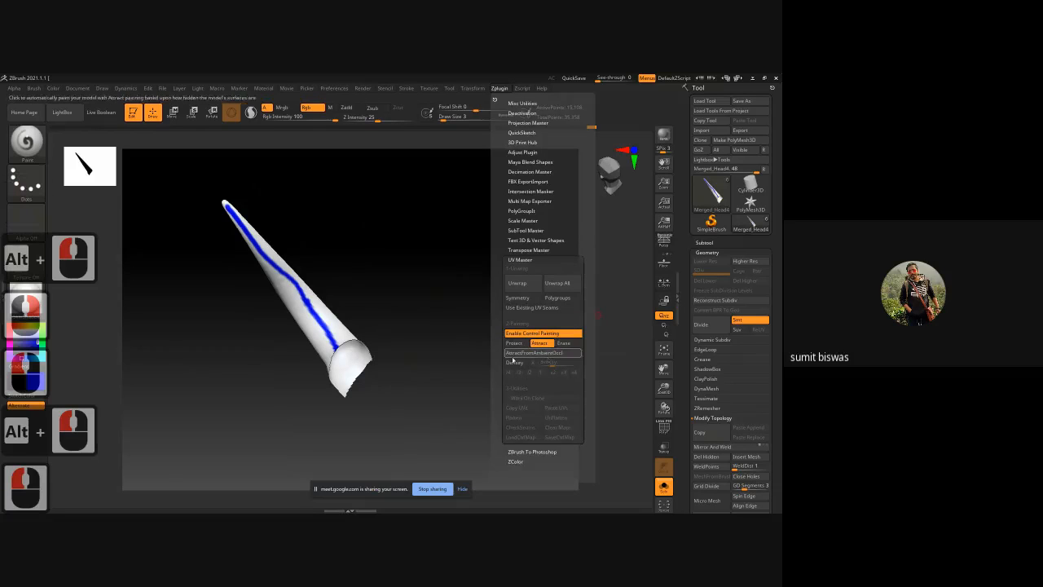
pyautogui.click(516, 282)
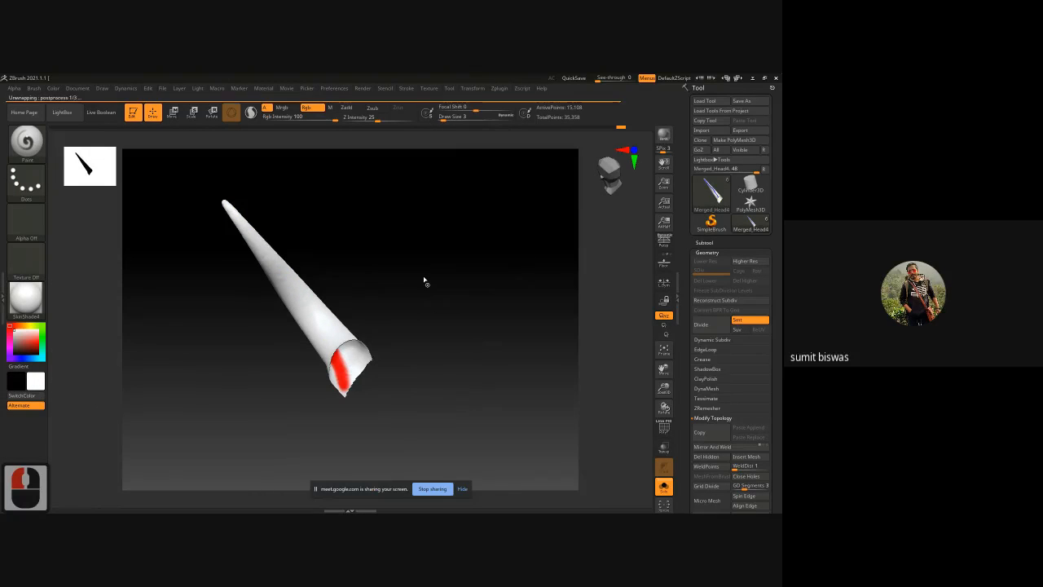
pyautogui.moveTo(385, 268); pyautogui.dragTo(484, 135)
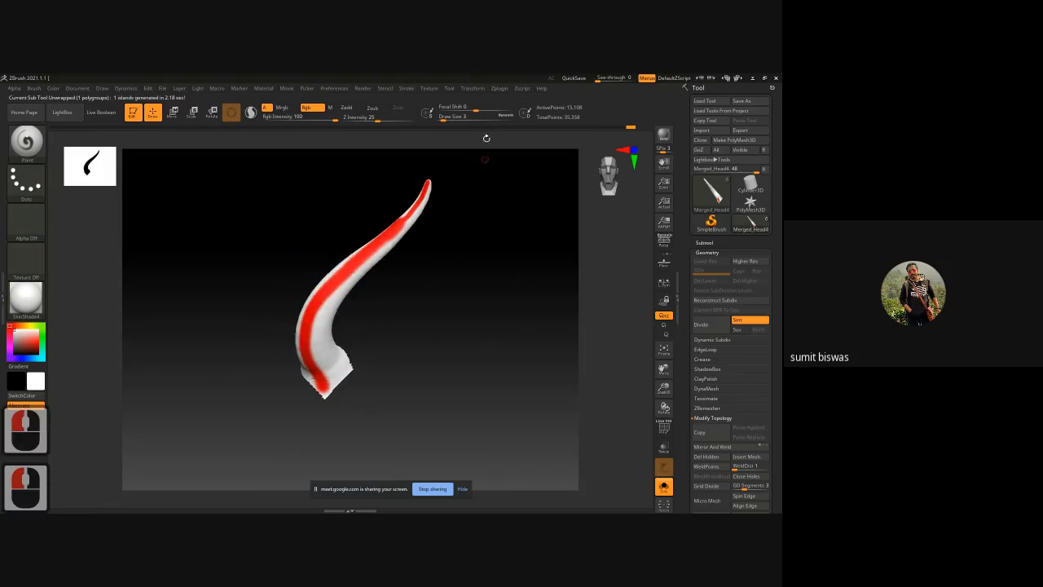
# - Flatten the horn's UVs to inspect the layout, and unflatten them back to the 3D mesh
pyautogui.click(500, 88)
pyautogui.click(520, 417)
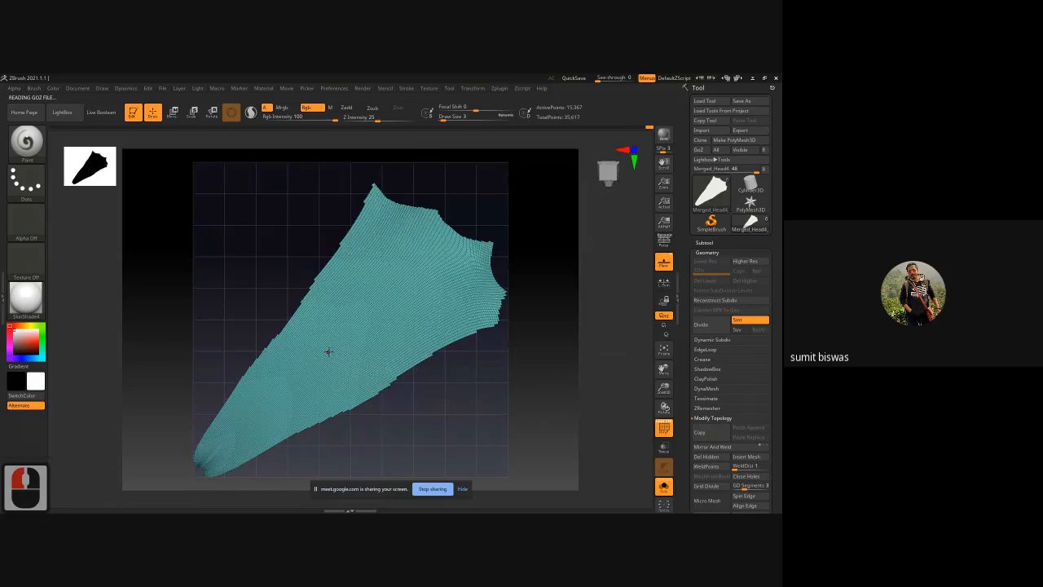
pyautogui.click(498, 88)
pyautogui.click(551, 414)
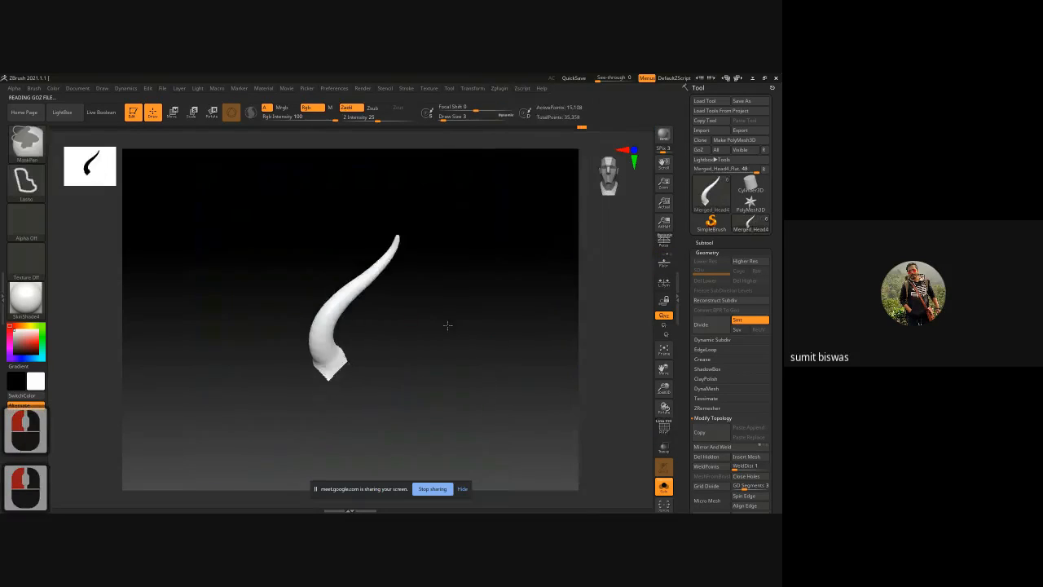
# - Examine the unwrapped horn from the front and from angled views
pyautogui.keyDown('shift'); pyautogui.moveTo(425, 322); pyautogui.dragTo(375, 313); pyautogui.keyUp('shift')
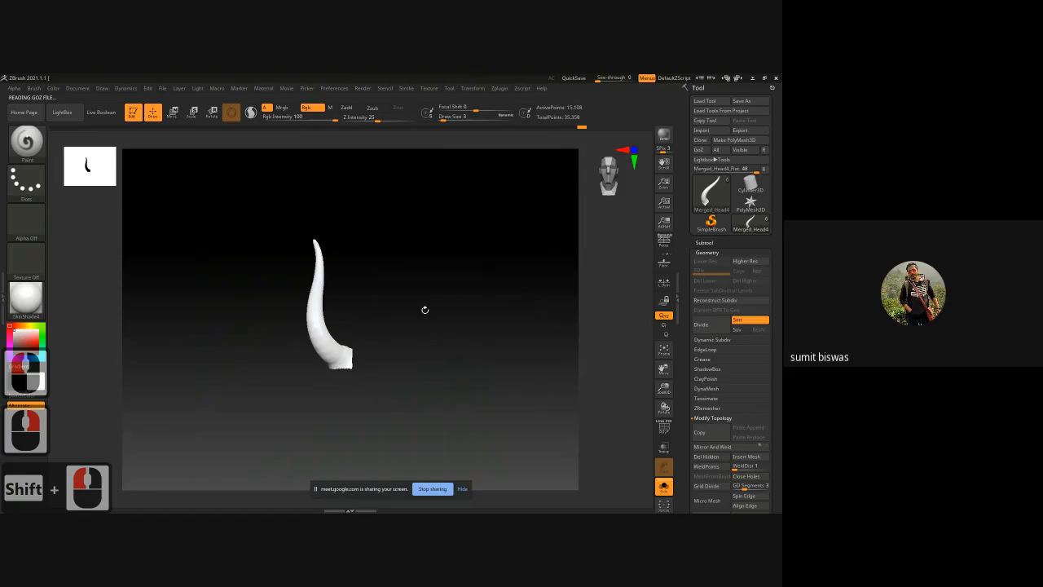
pyautogui.moveTo(425, 310); pyautogui.dragTo(451, 282)
pyautogui.keyDown('shift'); pyautogui.moveTo(457, 318); pyautogui.dragTo(408, 373); pyautogui.keyUp('shift')
pyautogui.keyDown('ctrl'); pyautogui.moveTo(407, 374); pyautogui.dragTo(349, 357, button='right'); pyautogui.keyUp('ctrl')
pyautogui.keyDown('alt'); pyautogui.moveTo(419, 305); pyautogui.dragTo(407, 338); pyautogui.keyUp('alt')
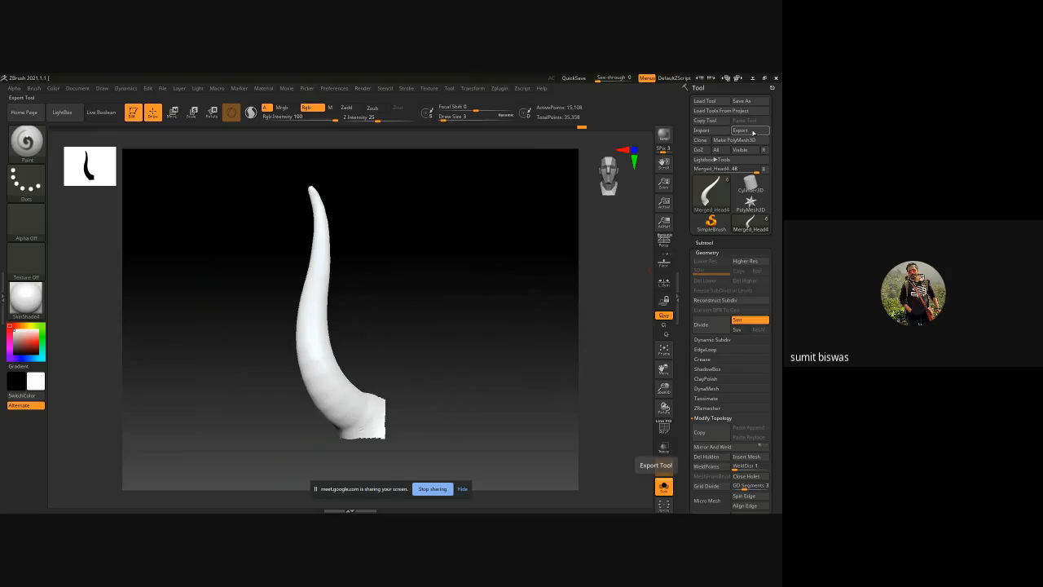
pyautogui.keyDown('alt'); pyautogui.moveTo(463, 408); pyautogui.dragTo(445, 380); pyautogui.keyUp('alt')
pyautogui.moveTo(452, 342); pyautogui.dragTo(469, 356)
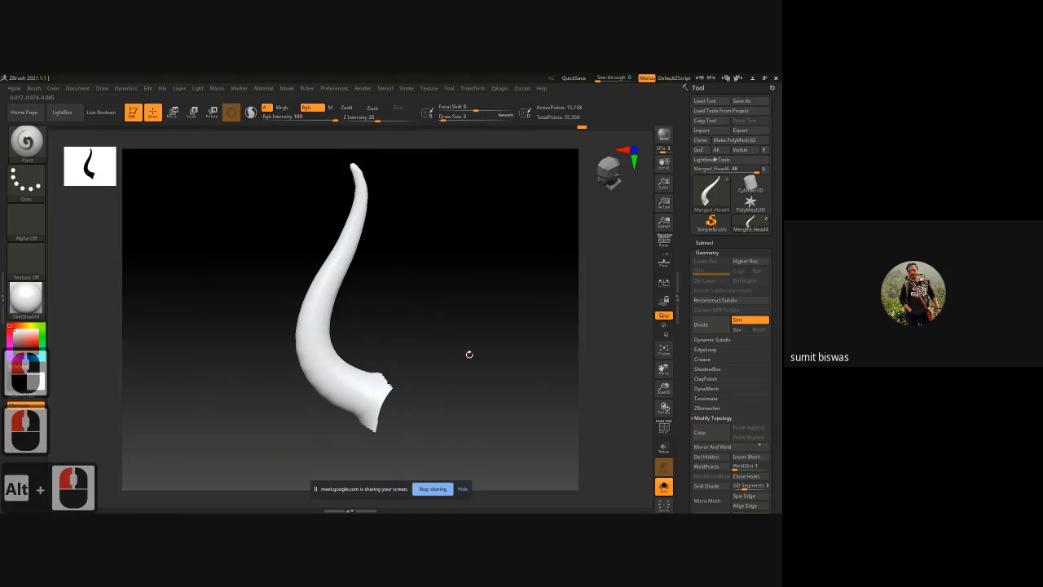
pyautogui.moveTo(466, 358); pyautogui.dragTo(467, 359)
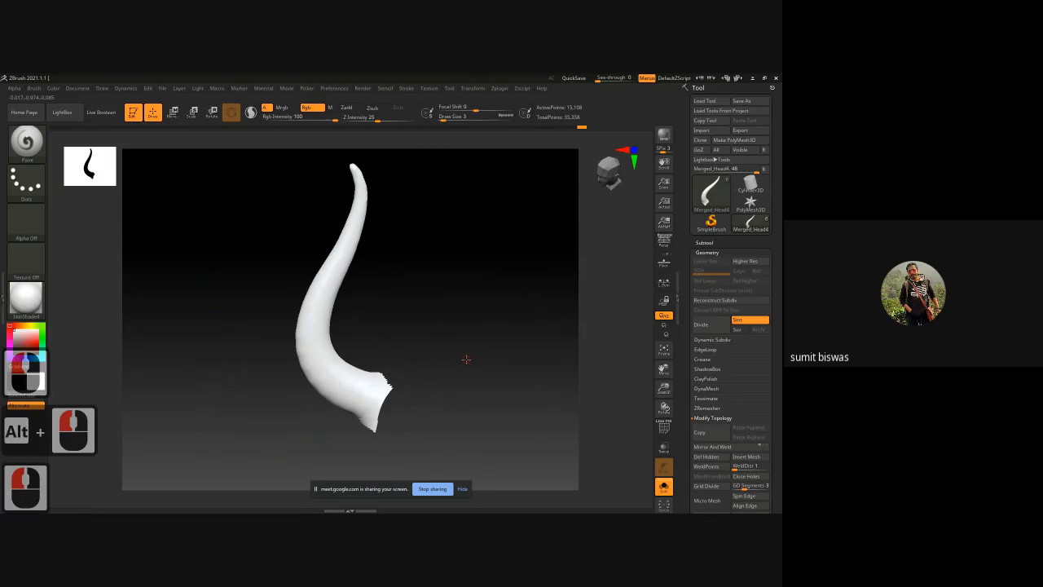
pyautogui.keyDown('shift'); pyautogui.moveTo(457, 361); pyautogui.dragTo(478, 349); pyautogui.keyUp('shift')
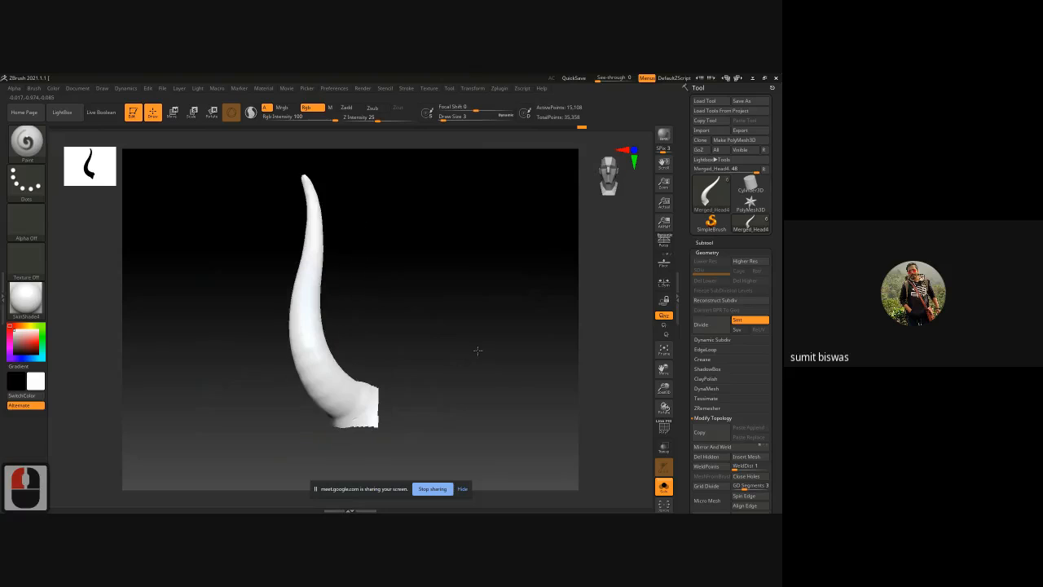
# - Export the unwrapped horn to the desktop as an OBJ file named Merged_Head4
pyautogui.click(743, 131)
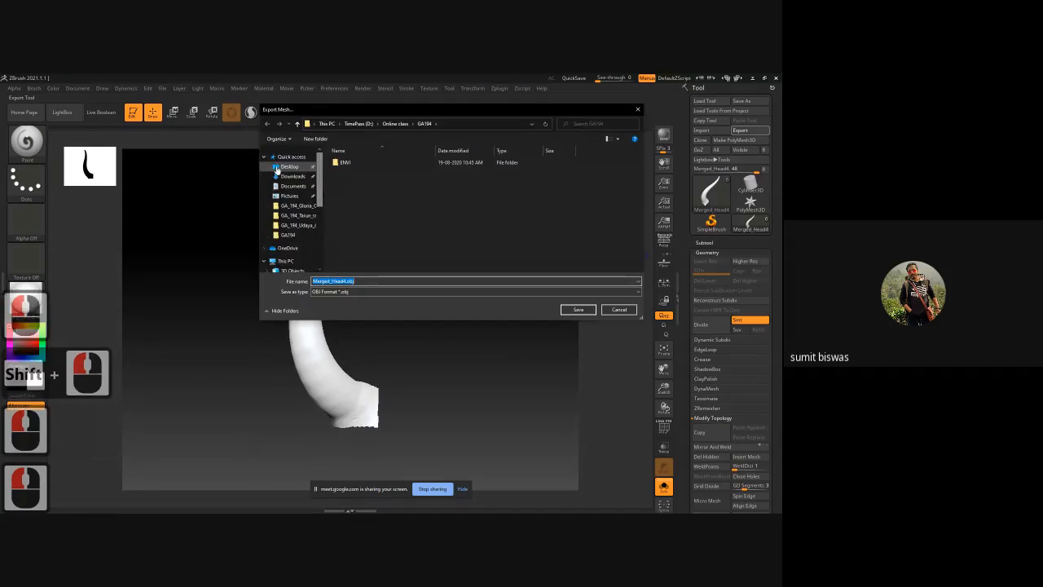
pyautogui.click(289, 167)
pyautogui.click(578, 310)
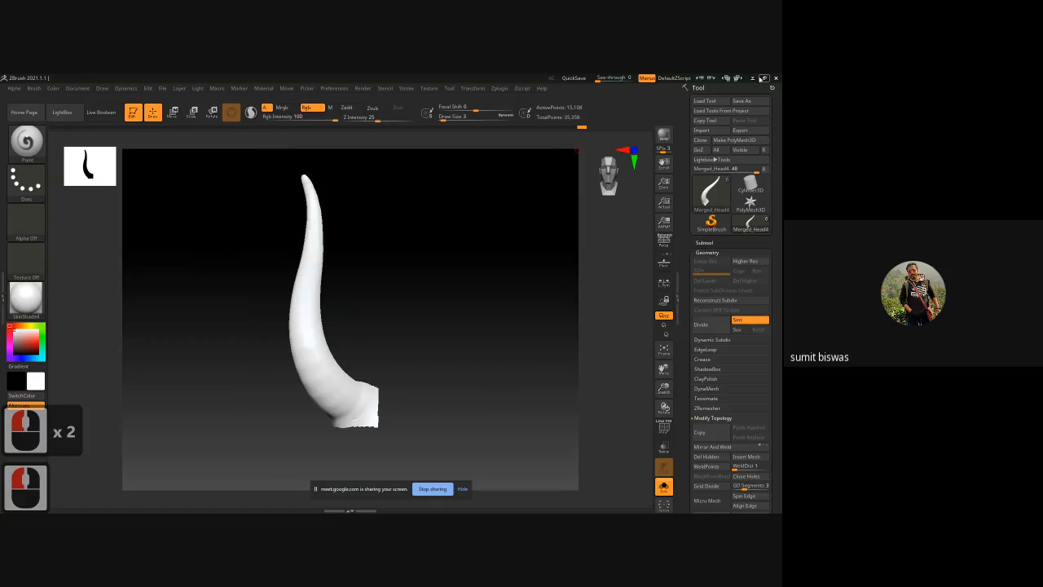
# - Switch to 3ds Max, dismiss the missing-files and Scene Converter windows, and start a new empty scene
pyautogui.click(752, 78)
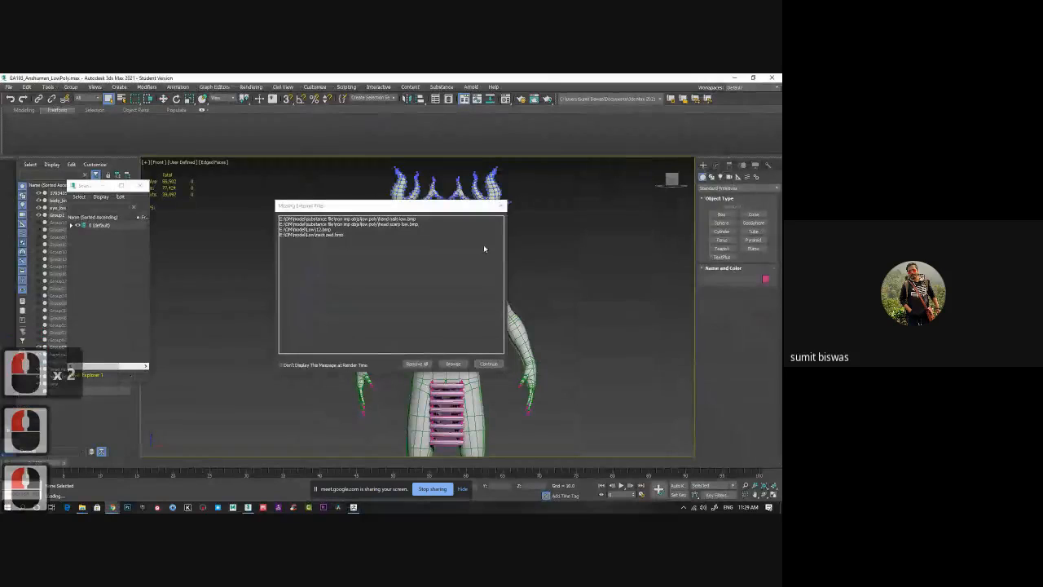
pyautogui.click(489, 363)
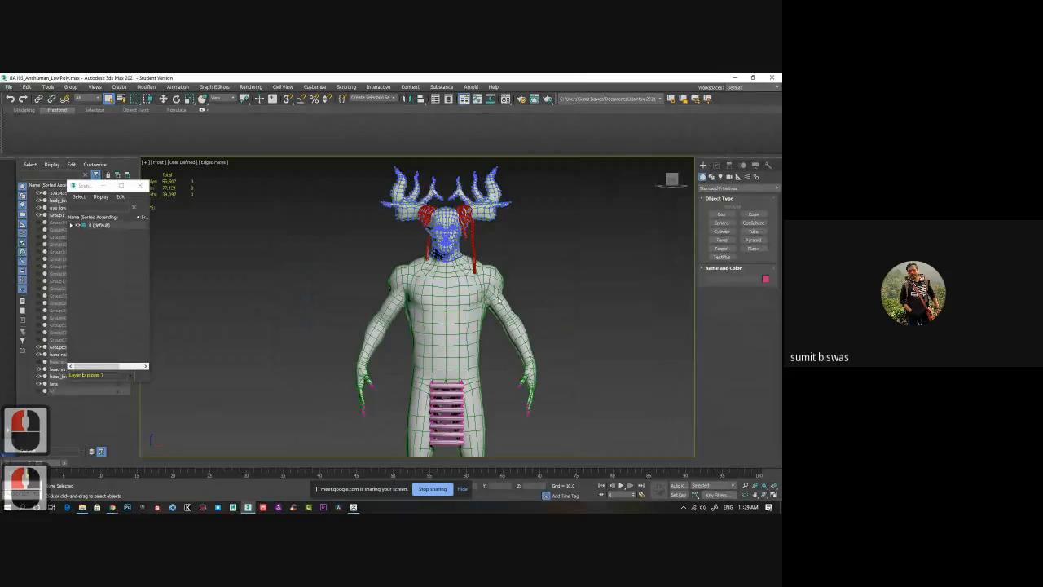
pyautogui.keyDown('alt'); pyautogui.moveTo(446, 329); pyautogui.dragTo(445, 329, button='middle'); pyautogui.keyUp('alt')
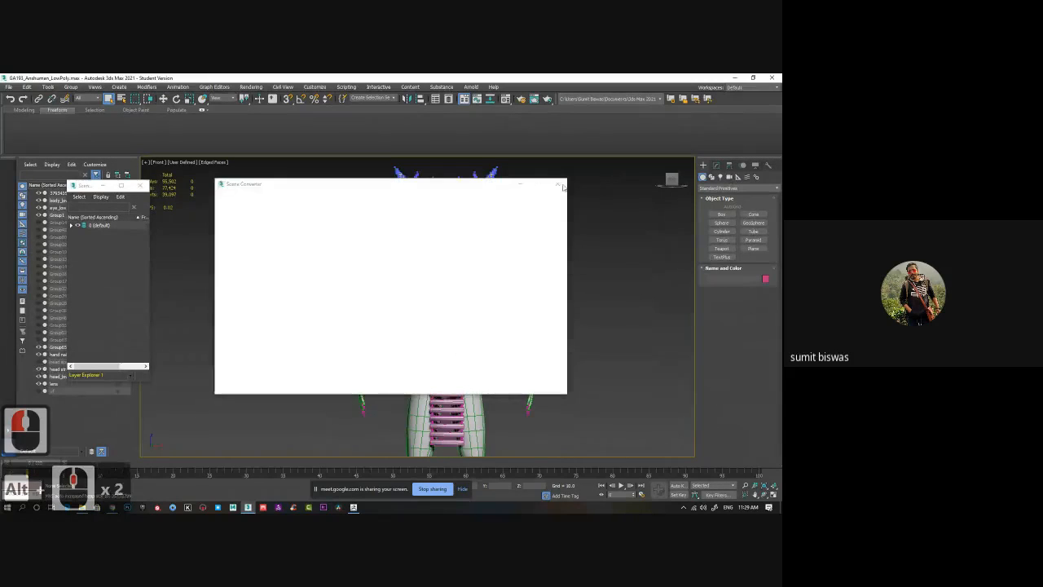
pyautogui.click(558, 188)
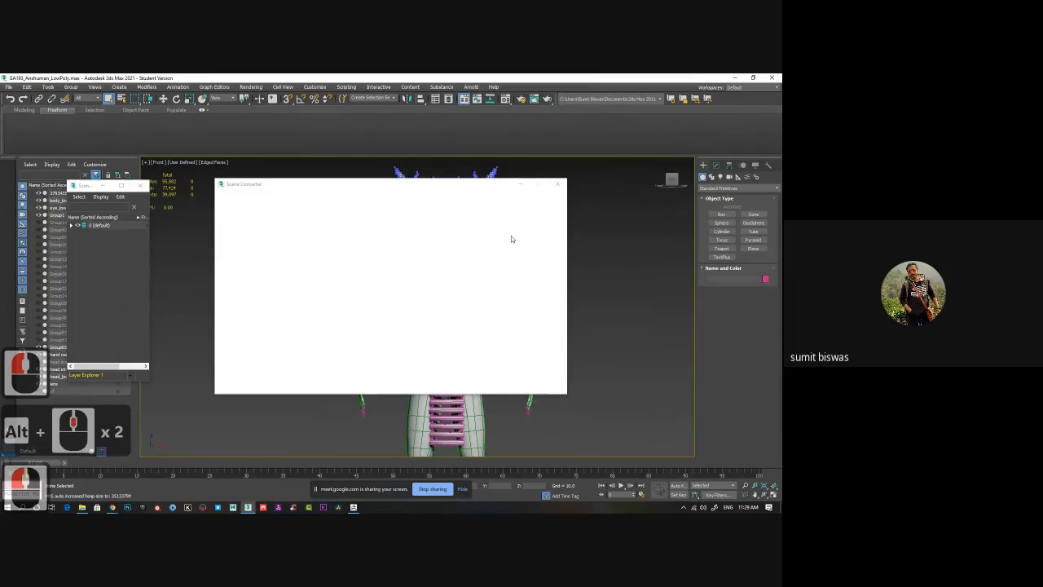
pyautogui.click(8, 87)
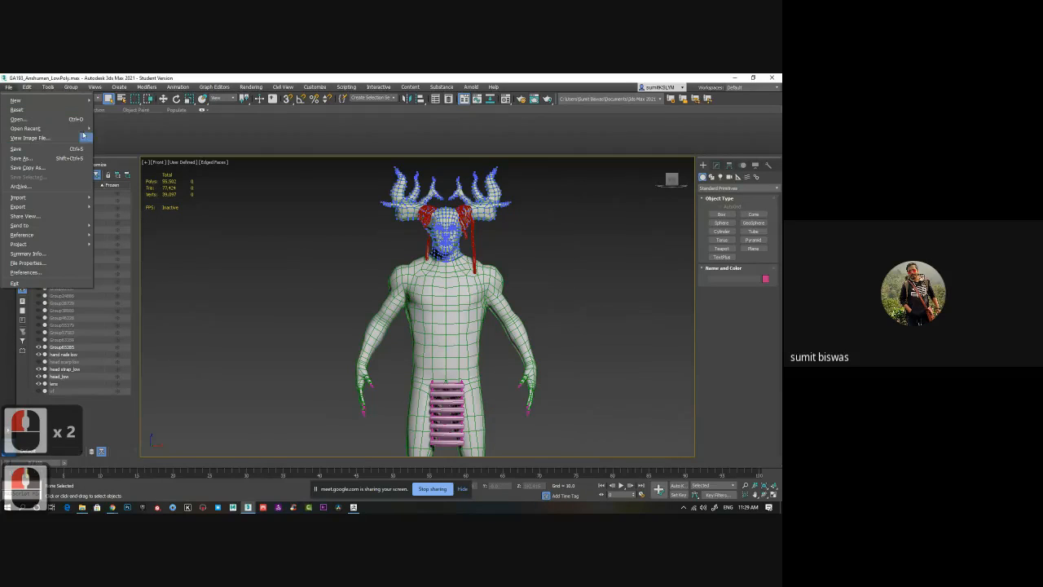
pyautogui.click(117, 100)
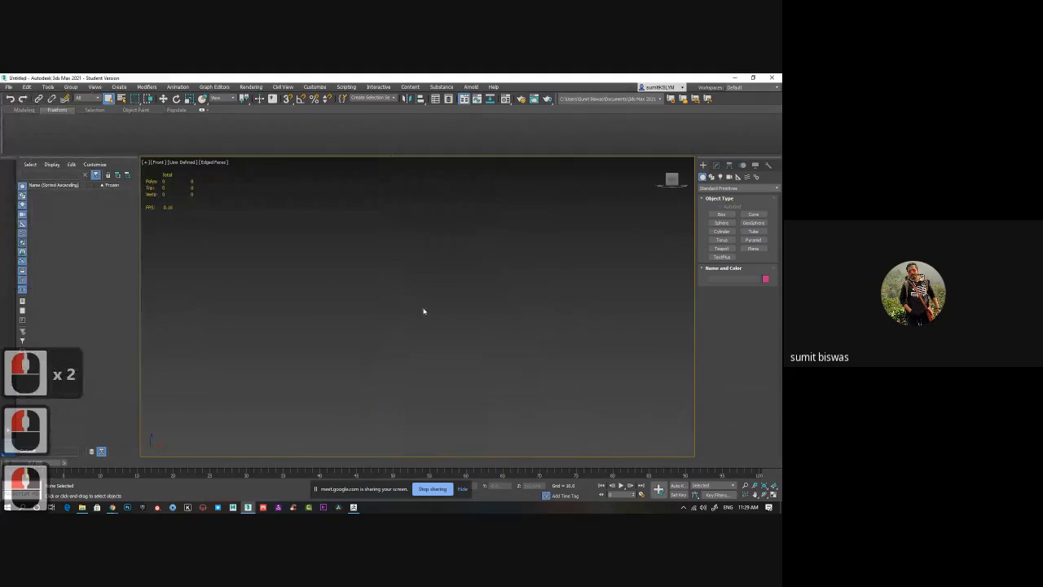
# - Import the exported horn OBJ from the desktop into the empty scene and frame it in the viewport
pyautogui.doubleClick(61, 78)
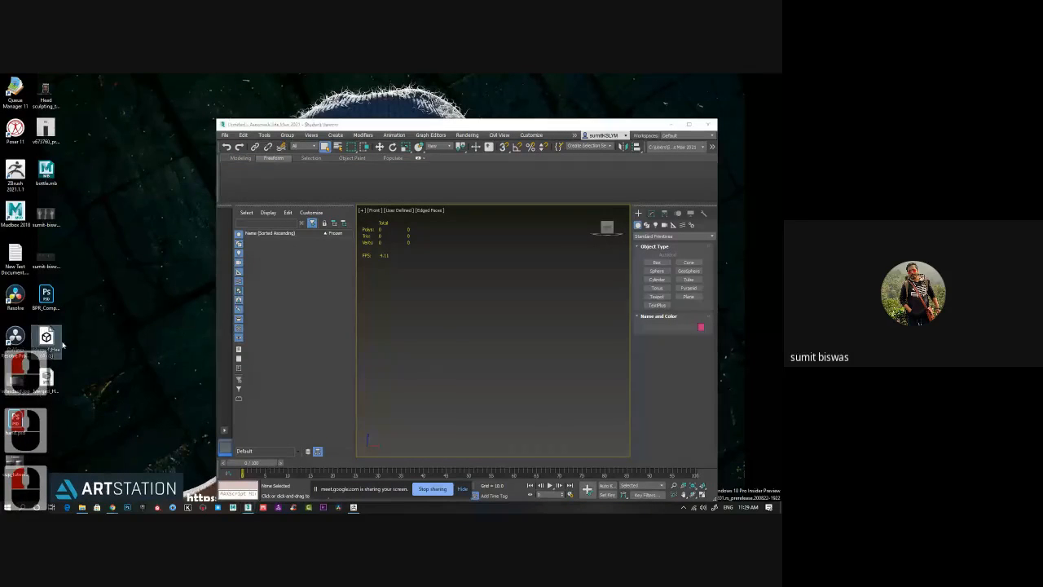
pyautogui.moveTo(46, 337); pyautogui.dragTo(467, 347)
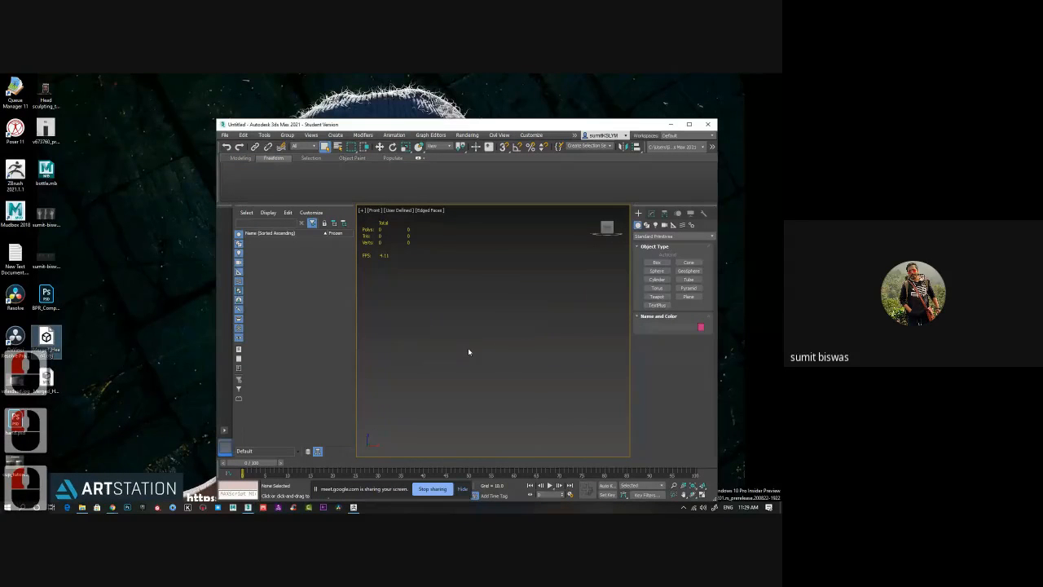
pyautogui.click(477, 357)
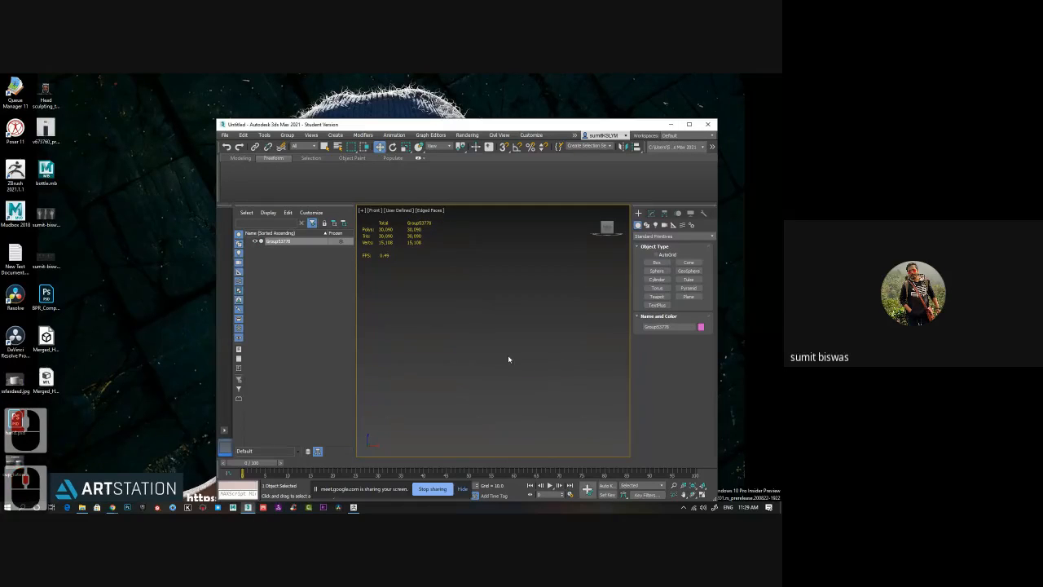
pyautogui.press('z')
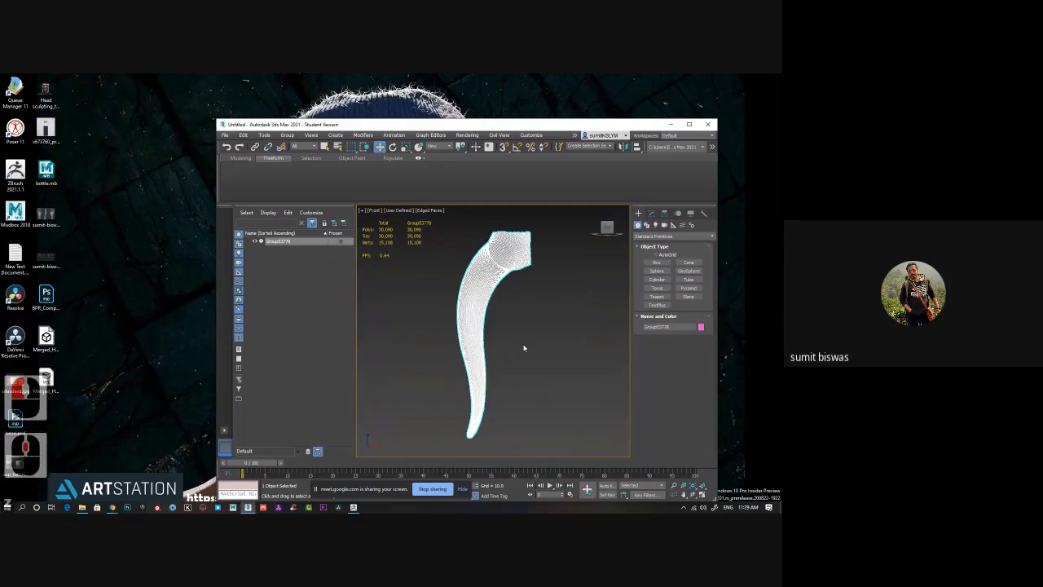
pyautogui.click(689, 125)
pyautogui.moveTo(561, 295); pyautogui.dragTo(537, 310, button='middle')
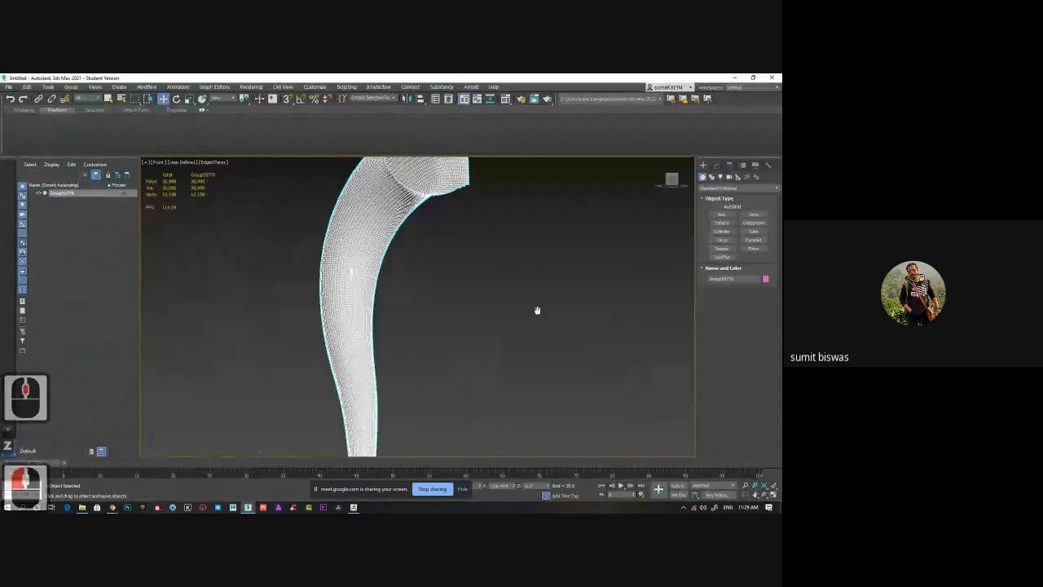
pyautogui.scroll(-5, 538, 311)
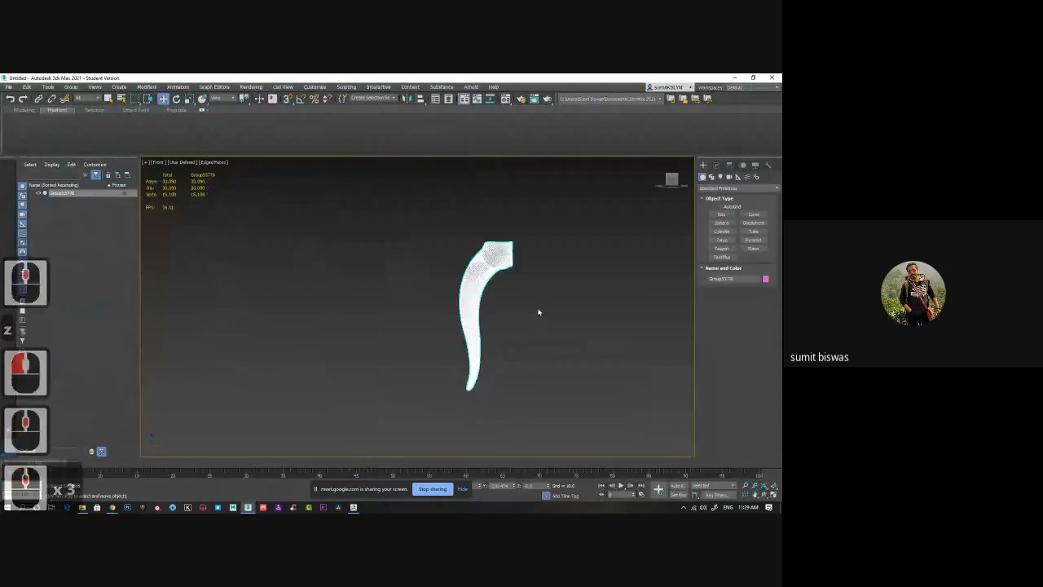
# - Reset the horn's X and Y position to 0 so it sits at the scene origin
pyautogui.rightClick(399, 492)
pyautogui.moveTo(397, 489); pyautogui.dragTo(297, 491)
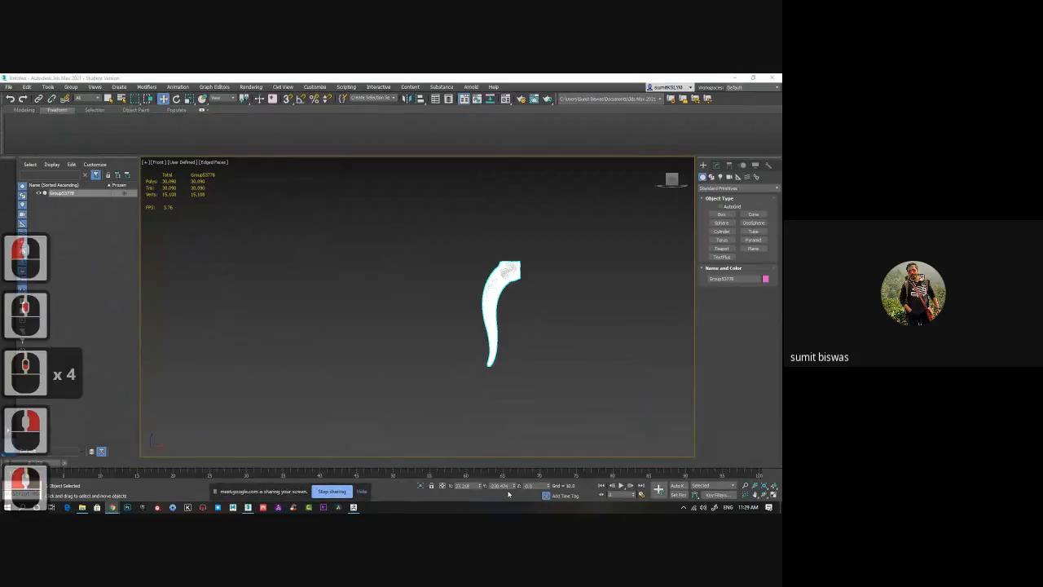
pyautogui.rightClick(480, 486)
pyautogui.rightClick(513, 486)
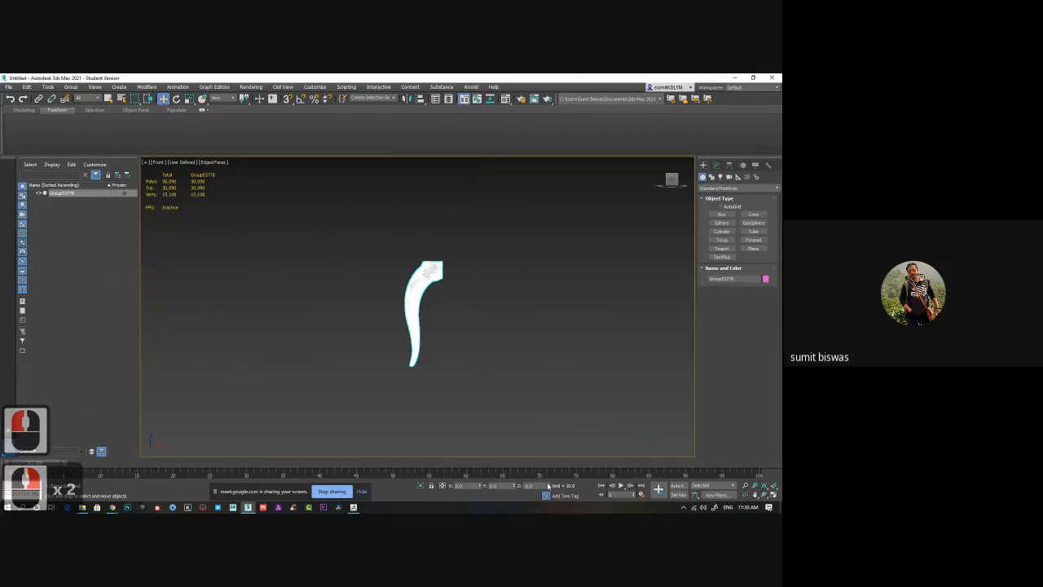
pyautogui.keyDown('alt'); pyautogui.moveTo(524, 438); pyautogui.dragTo(449, 319, button='middle'); pyautogui.keyUp('alt')
pyautogui.scroll(2, 463, 332)
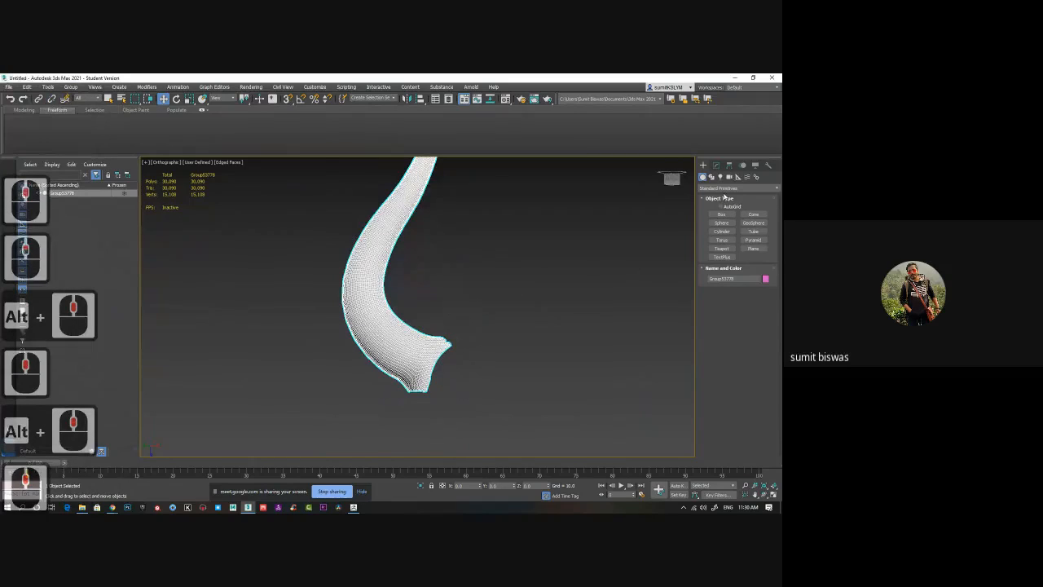
# - Convert the imported horn mesh to an Editable Poly
pyautogui.click(716, 165)
pyautogui.rightClick(728, 202)
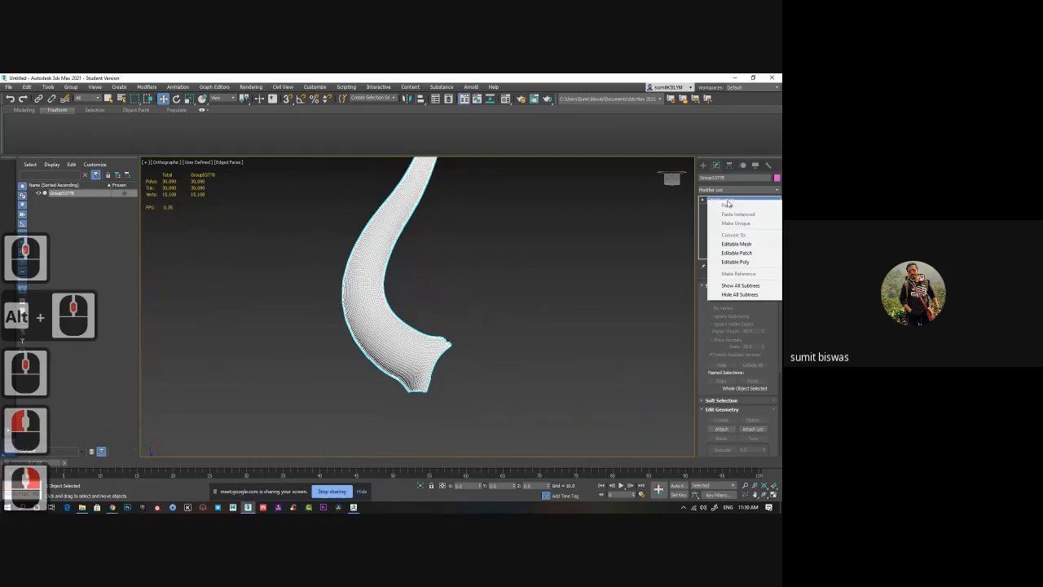
pyautogui.click(735, 262)
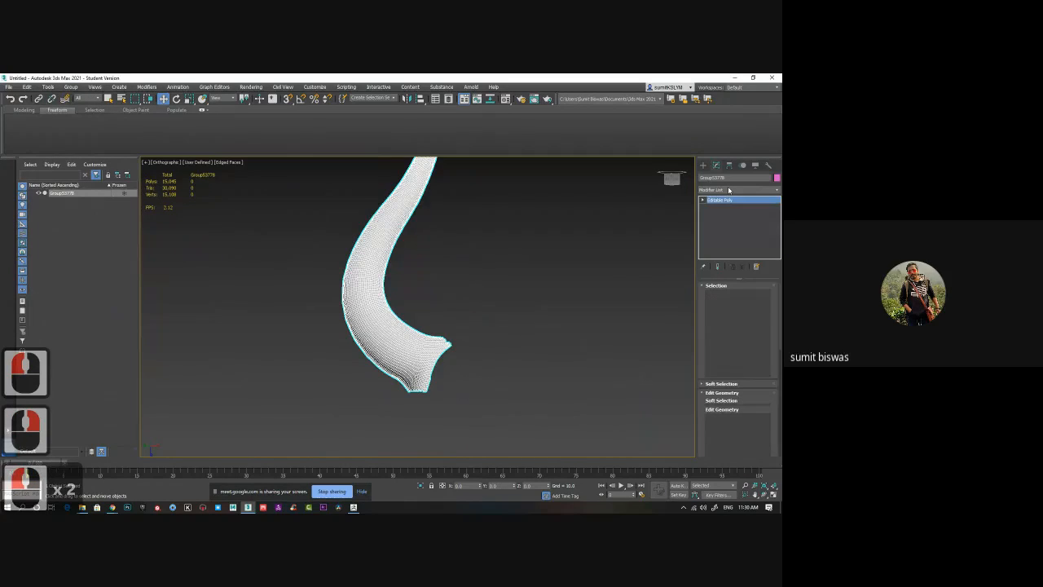
# - Add an Unwrap UVW modifier to the horn and view its UV layout in the UV editor
pyautogui.click(729, 190)
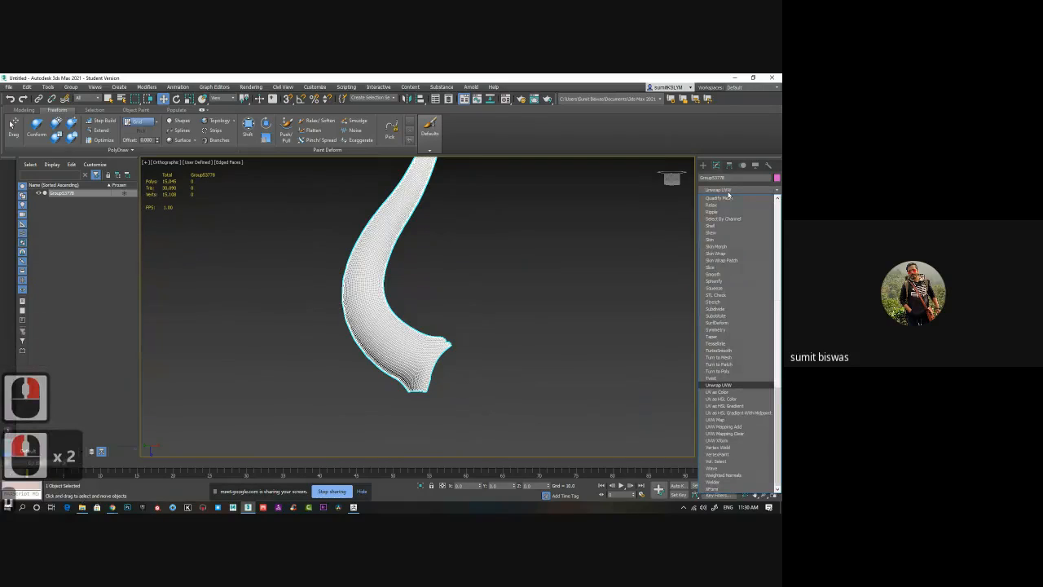
pyautogui.click(718, 384)
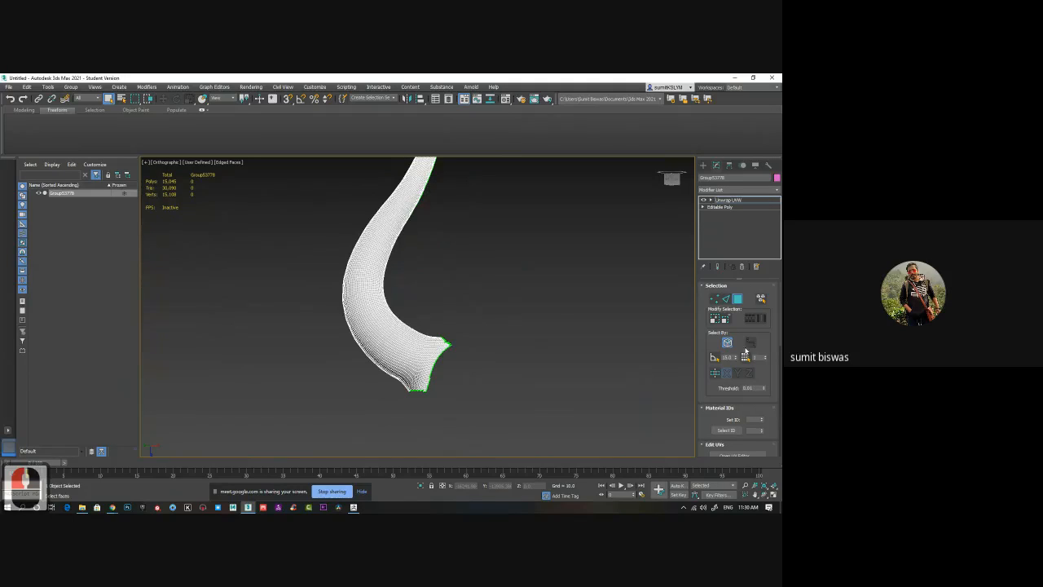
pyautogui.scroll(-2, 705, 431)
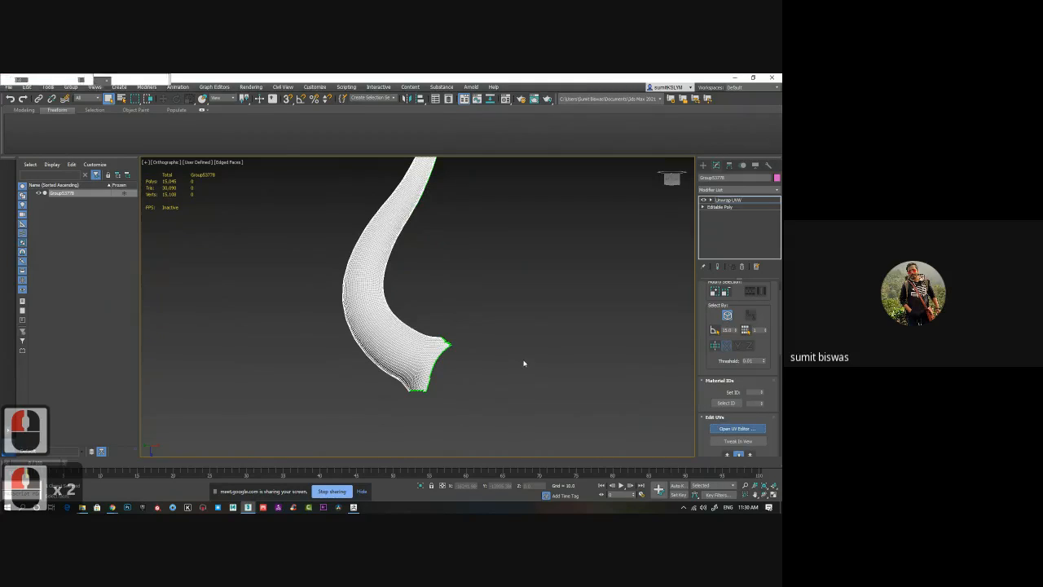
pyautogui.click(273, 112)
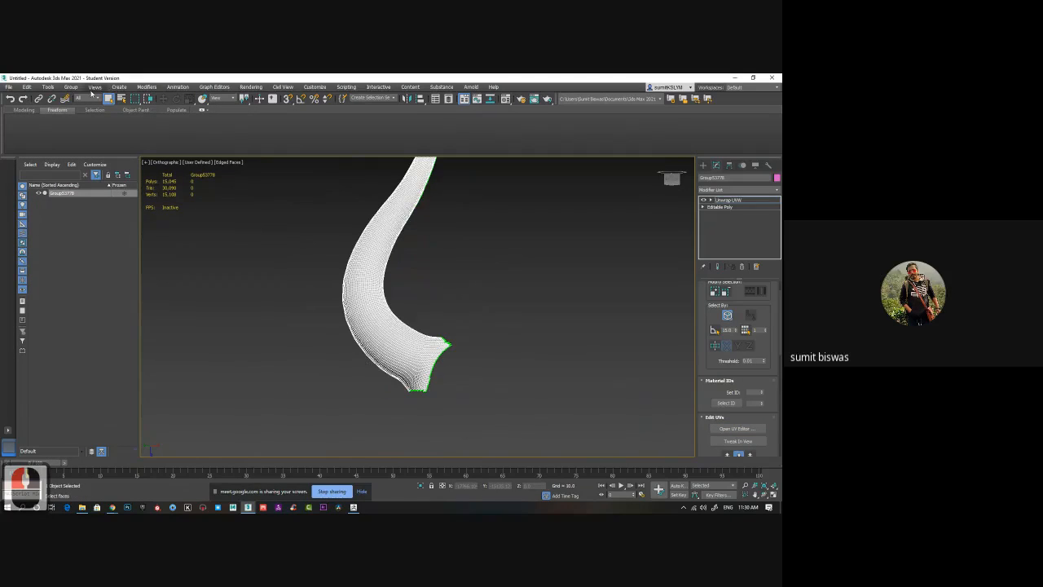
# - Open the Viewport Canvas painting tools and place their window beside the horn
pyautogui.click(48, 86)
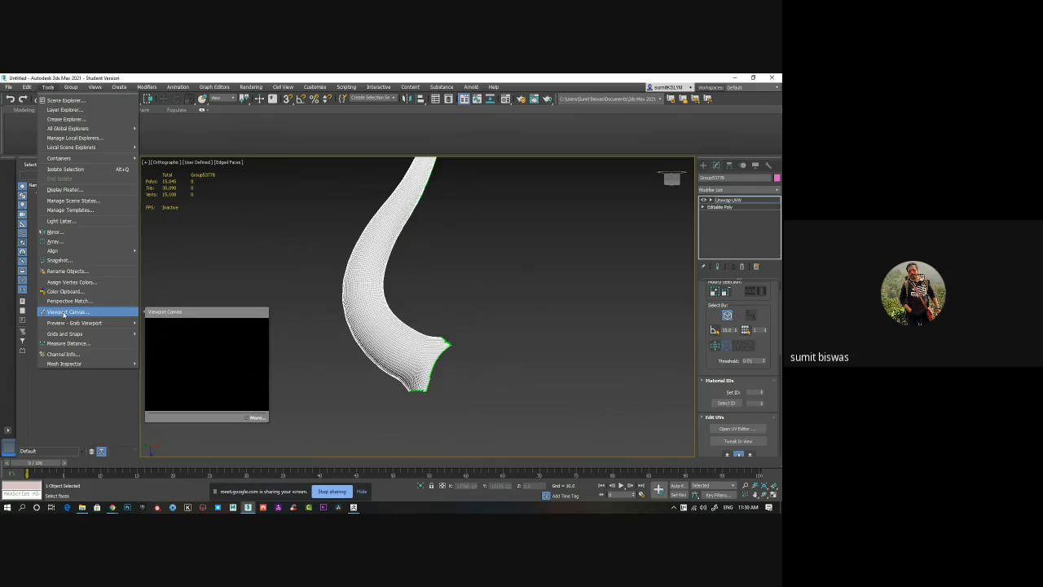
pyautogui.click(64, 315)
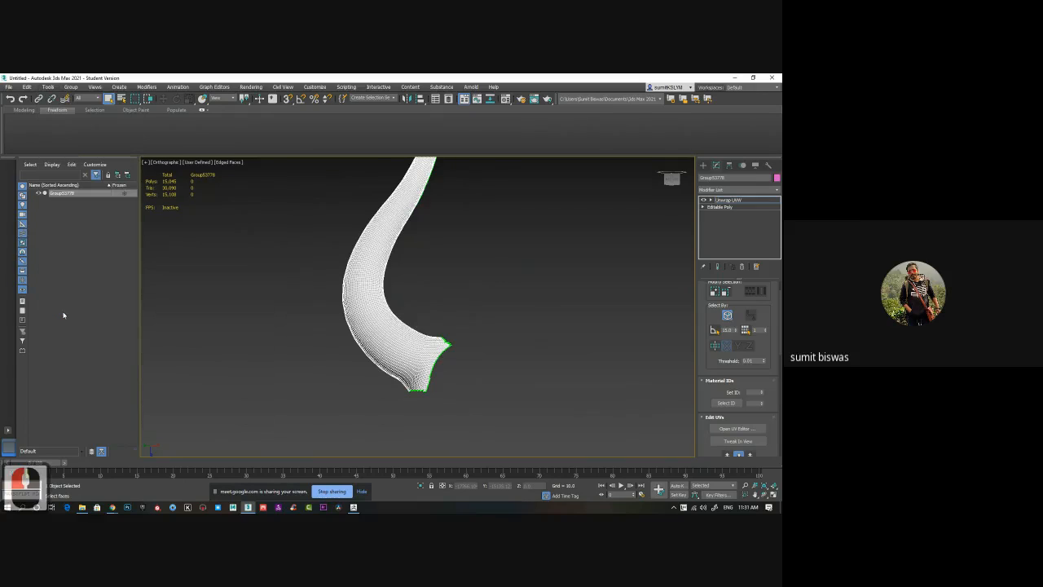
pyautogui.moveTo(441, 172); pyautogui.dragTo(214, 167)
# - Examine the mesh around the horn's base in shaded and wireframe display
pyautogui.keyDown('alt'); pyautogui.click(483, 311); pyautogui.keyUp('alt')
pyautogui.keyDown('alt'); pyautogui.moveTo(483, 310); pyautogui.dragTo(476, 329, button='middle'); pyautogui.keyUp('alt')
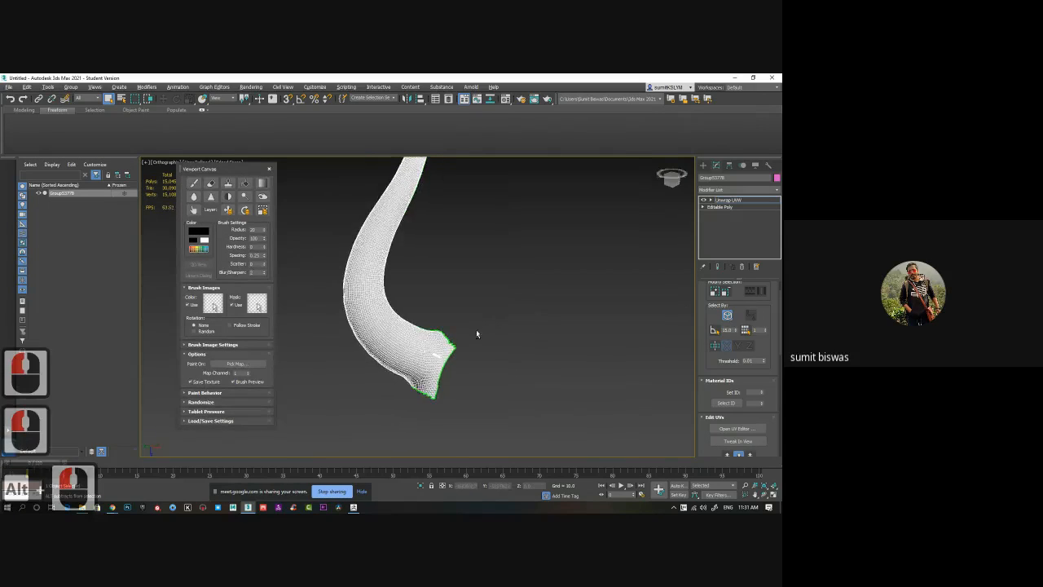
pyautogui.moveTo(408, 328); pyautogui.dragTo(392, 298, button='middle')
pyautogui.scroll(2, 429, 327)
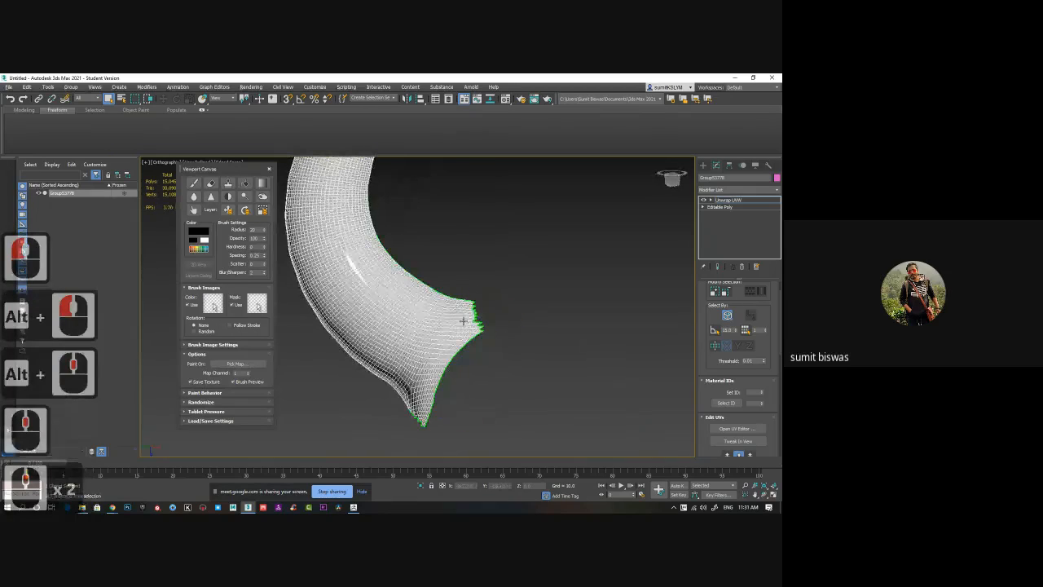
pyautogui.press('F4')
pyautogui.press('F3')
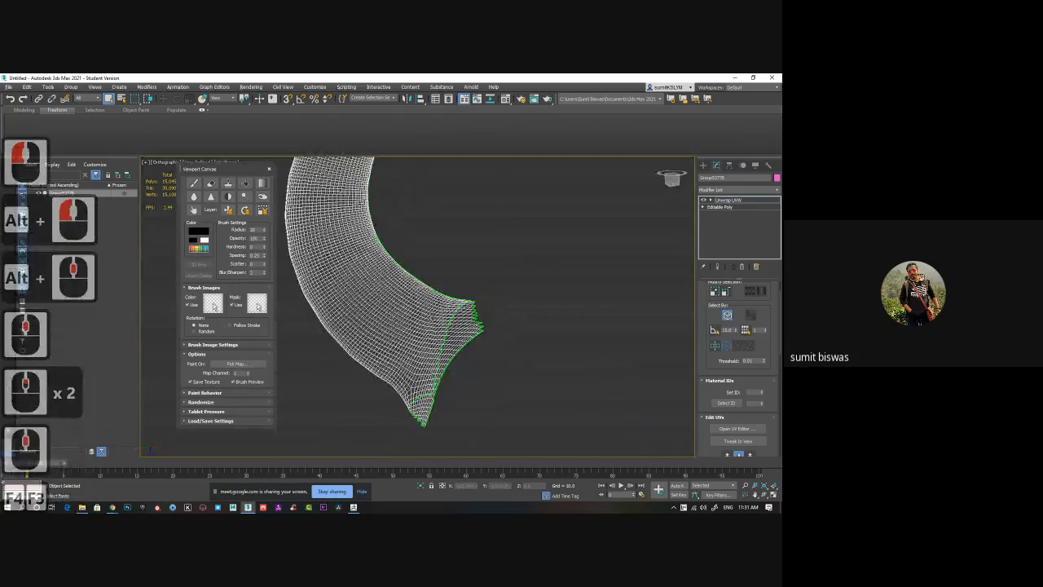
pyautogui.press('F3')
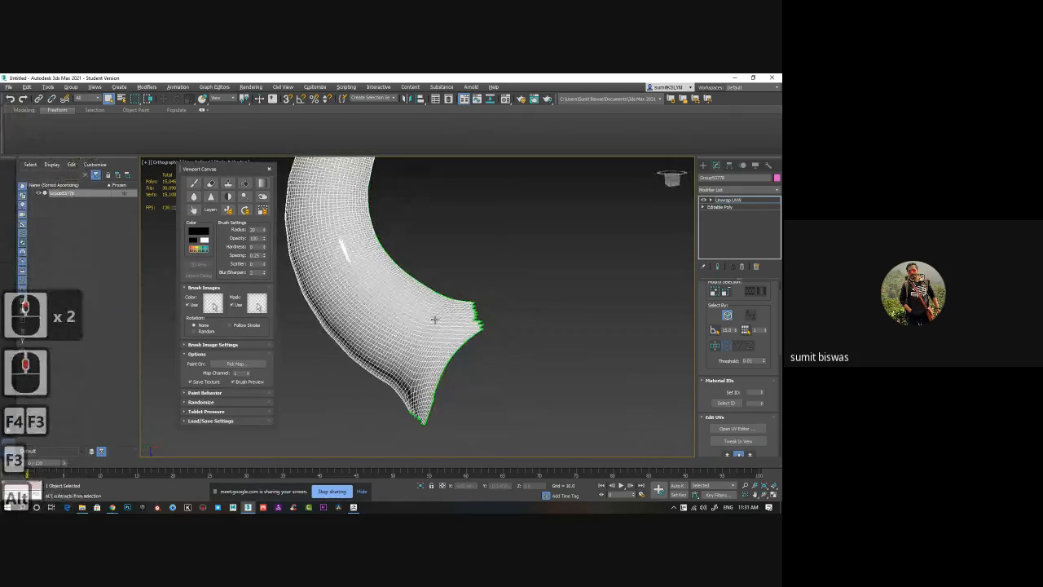
pyautogui.moveTo(434, 320)
pyautogui.keyDown('alt'); pyautogui.mouseDown(button='middle')
pyautogui.moveTo(443, 317)
pyautogui.moveTo(419, 329)
pyautogui.mouseUp(button='middle'); pyautogui.keyUp('alt')
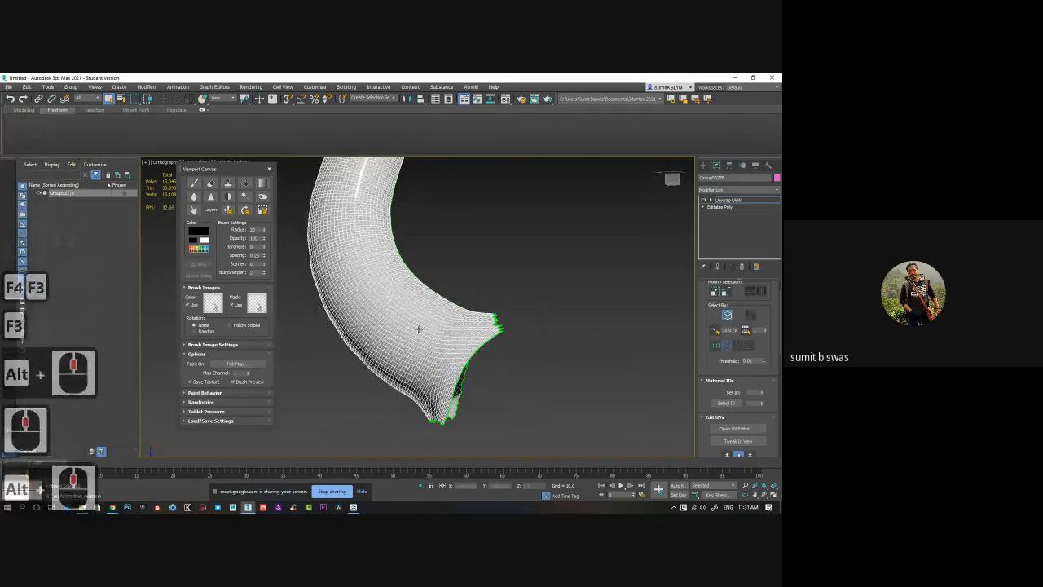
# - Start brush painting with a new Base Color Map texture sized 4096 wide by 4096 high
pyautogui.click(193, 182)
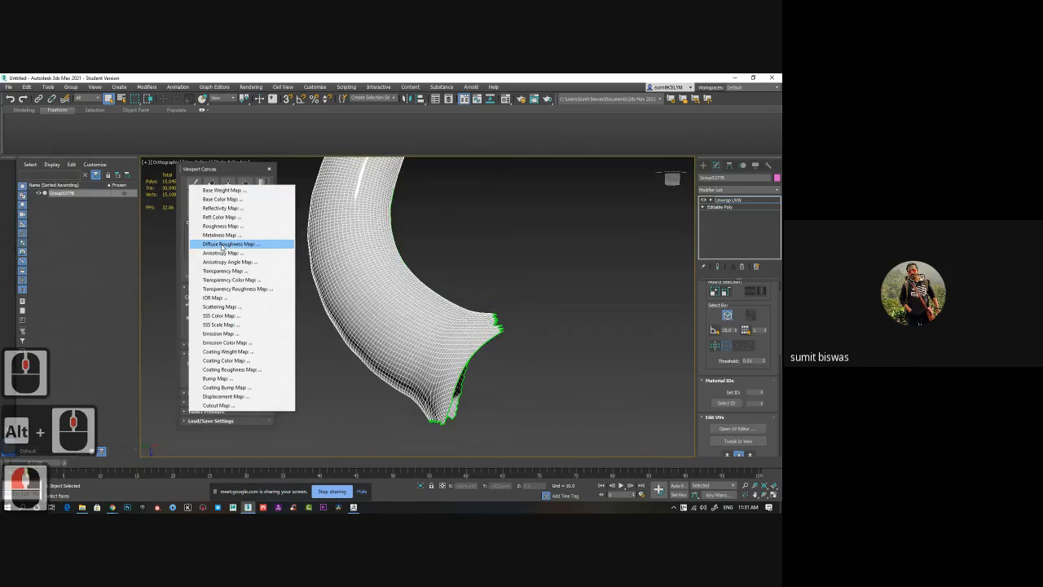
pyautogui.click(219, 199)
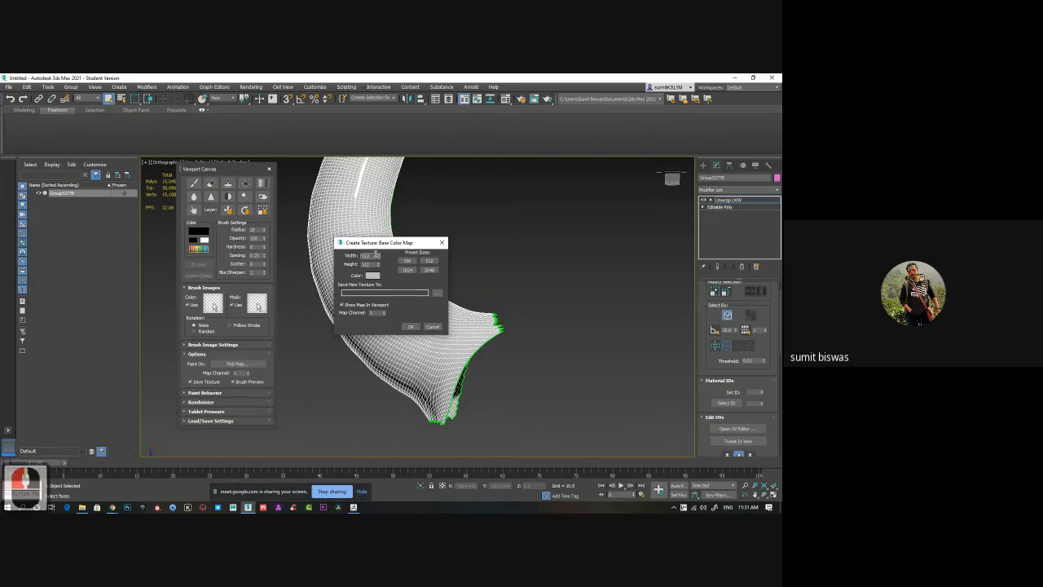
pyautogui.click(430, 270)
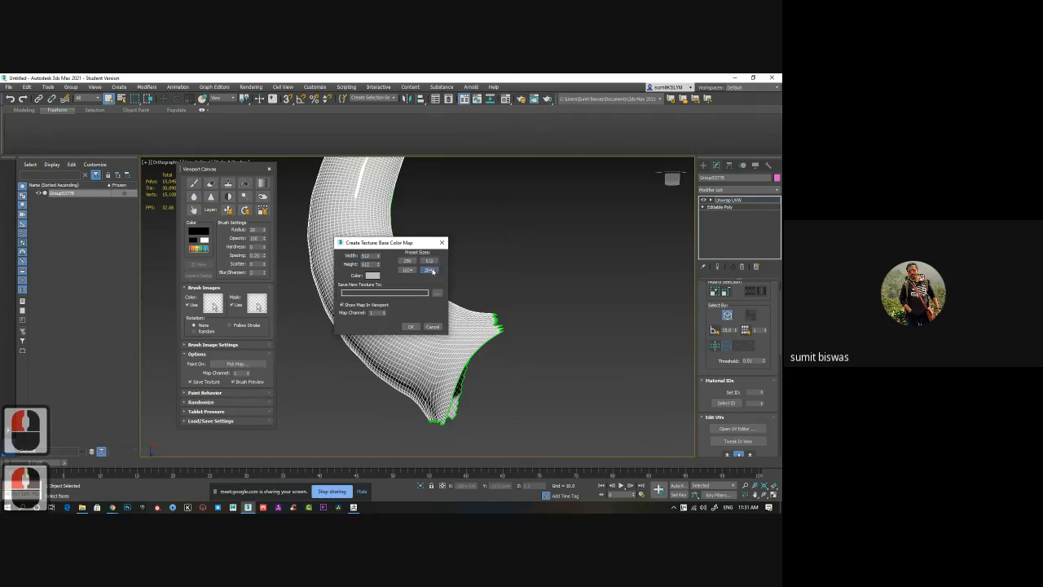
pyautogui.doubleClick(366, 255)
pyautogui.write('4096')
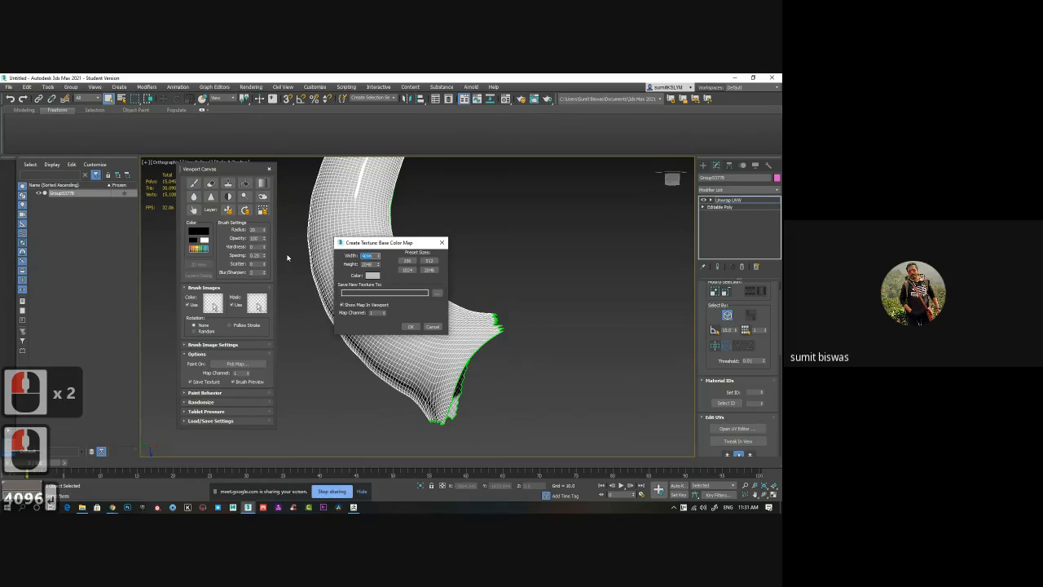
pyautogui.moveTo(373, 264); pyautogui.dragTo(313, 263)
pyautogui.write('409')
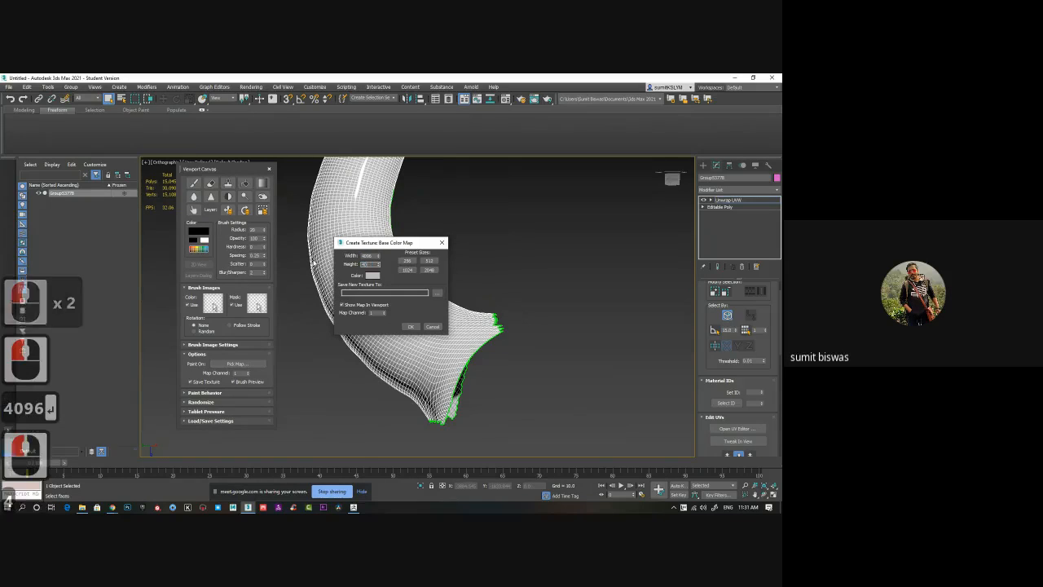
pyautogui.write('6')
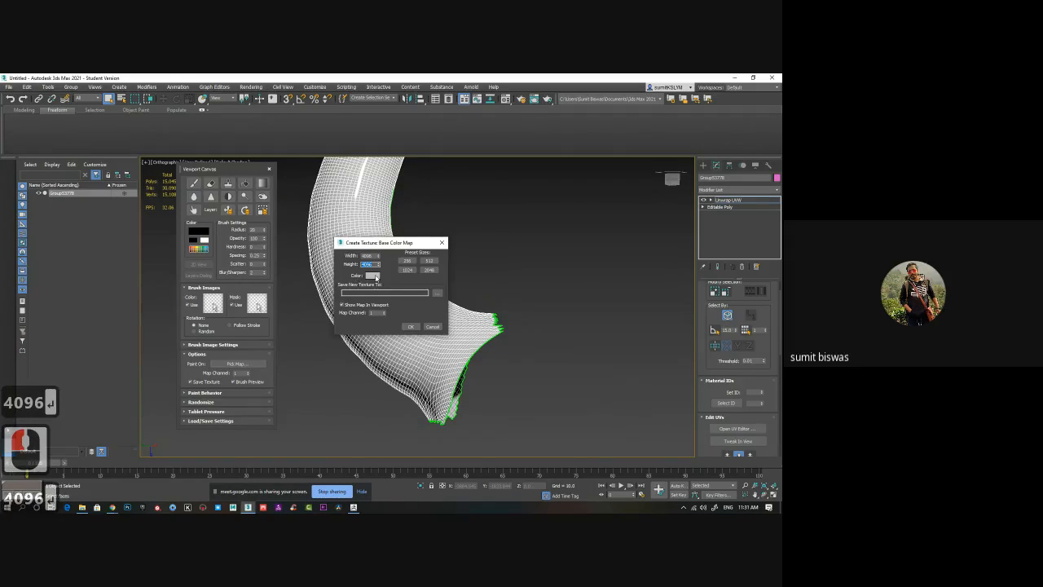
# - Set the new texture's base color to pure white
pyautogui.click(373, 275)
pyautogui.moveTo(242, 161); pyautogui.dragTo(242, 192)
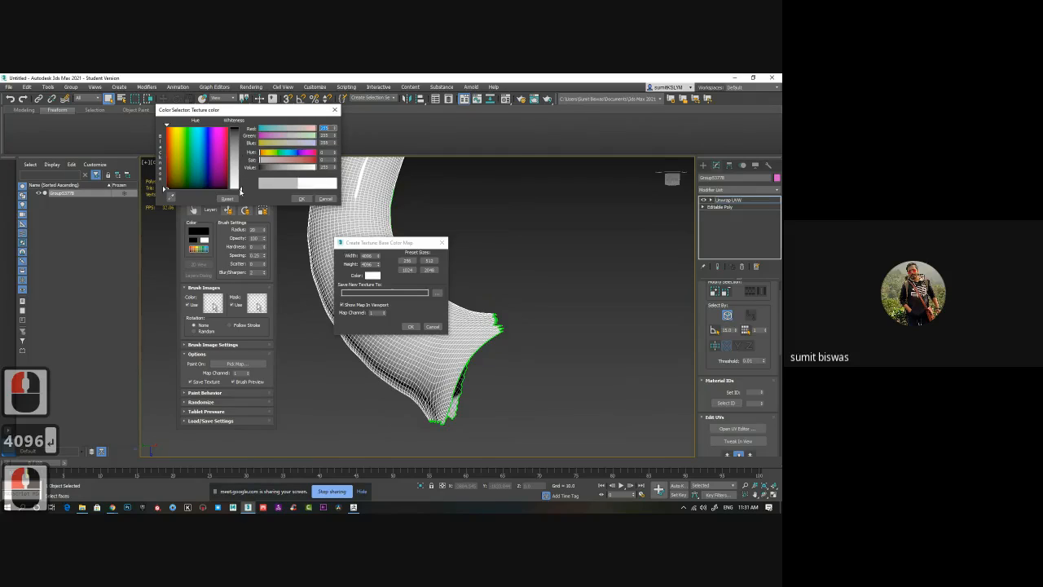
pyautogui.click(302, 199)
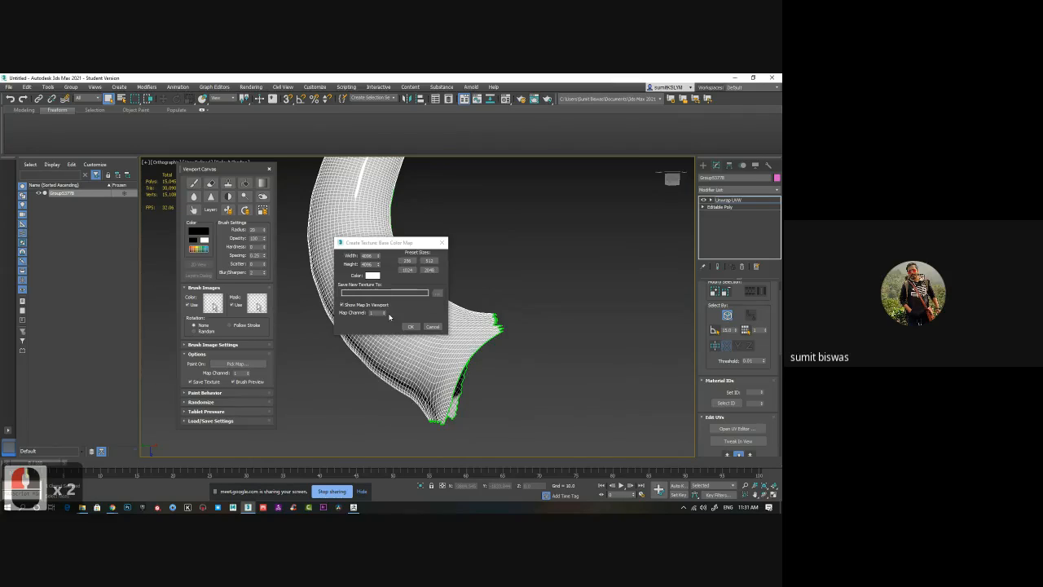
# - Create the texture as a TIF file named alpha on the Desktop, with the default TIF image settings
pyautogui.click(437, 293)
pyautogui.click(465, 425)
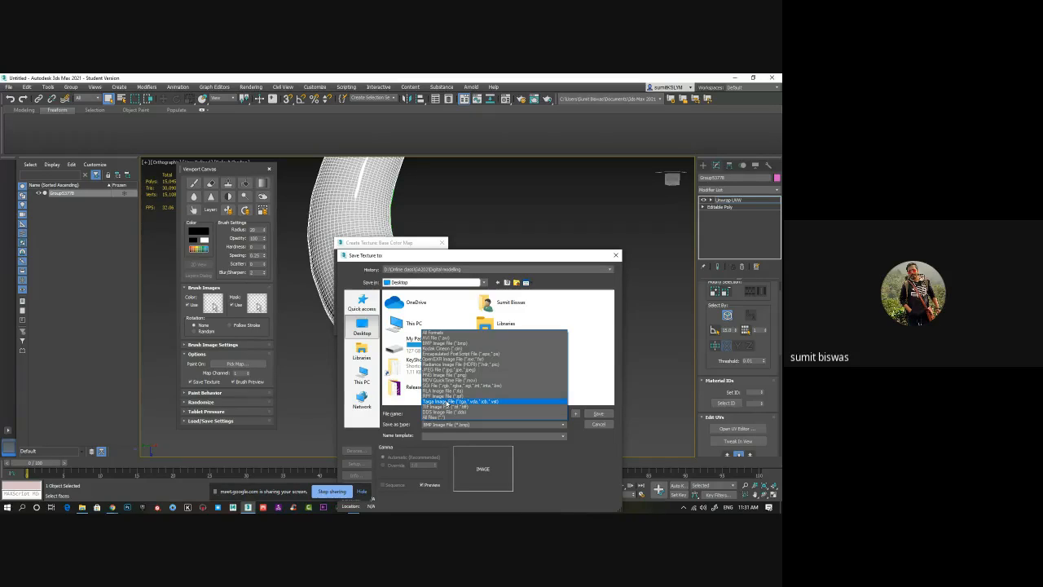
pyautogui.click(445, 406)
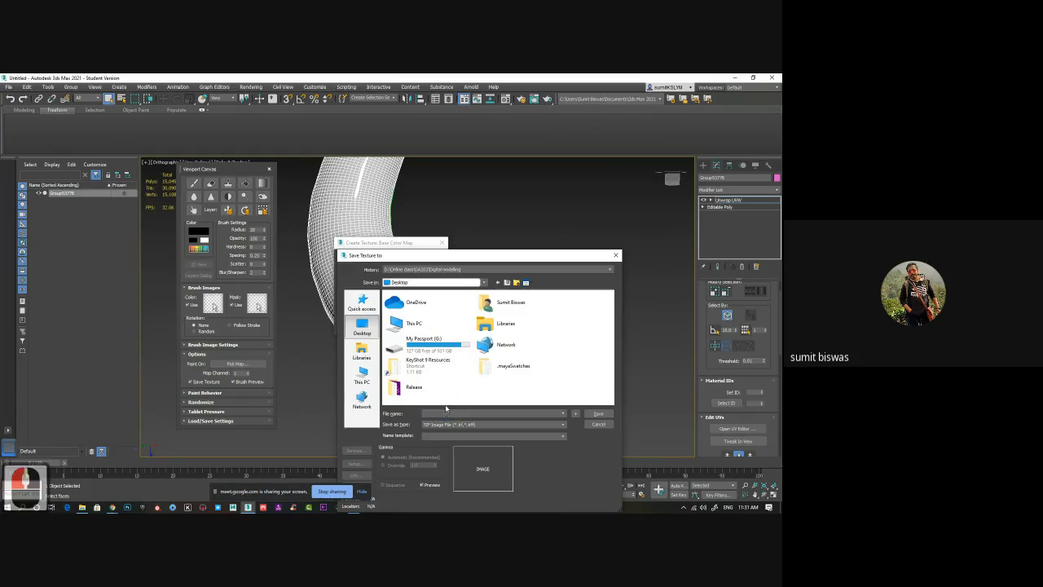
pyautogui.click(601, 415)
pyautogui.write('alpha')
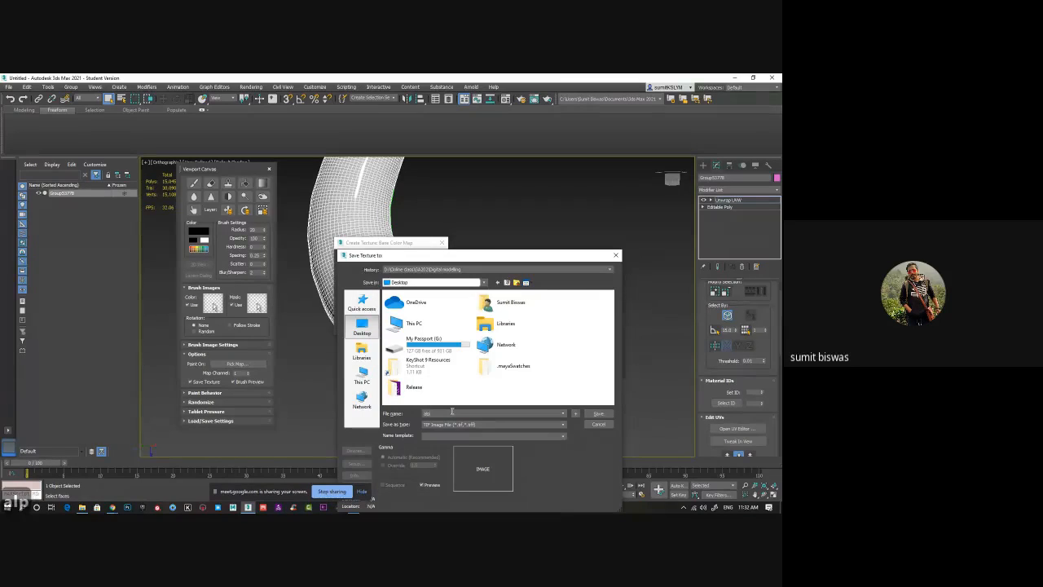
pyautogui.click(598, 413)
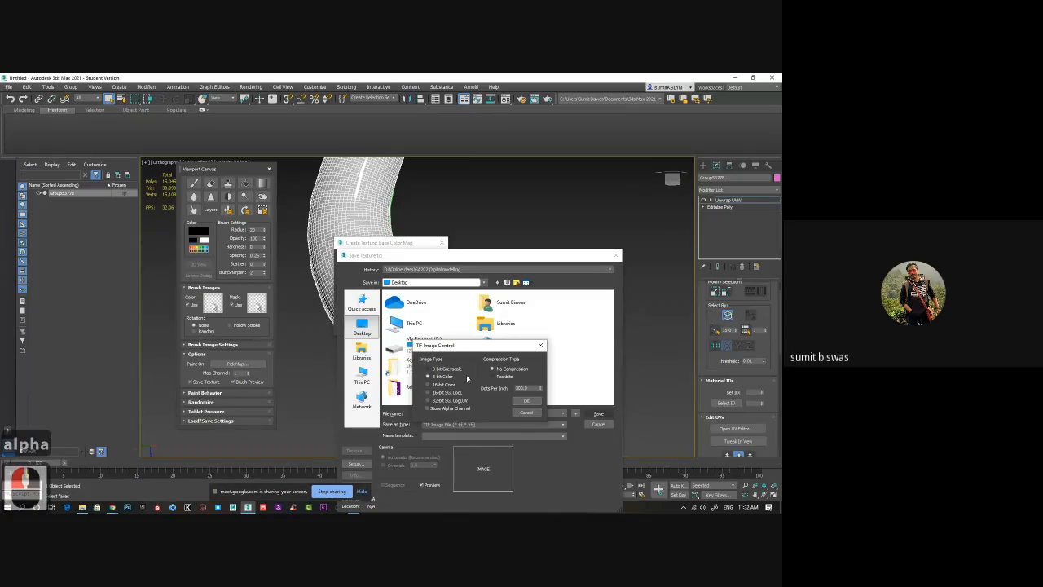
pyautogui.click(526, 401)
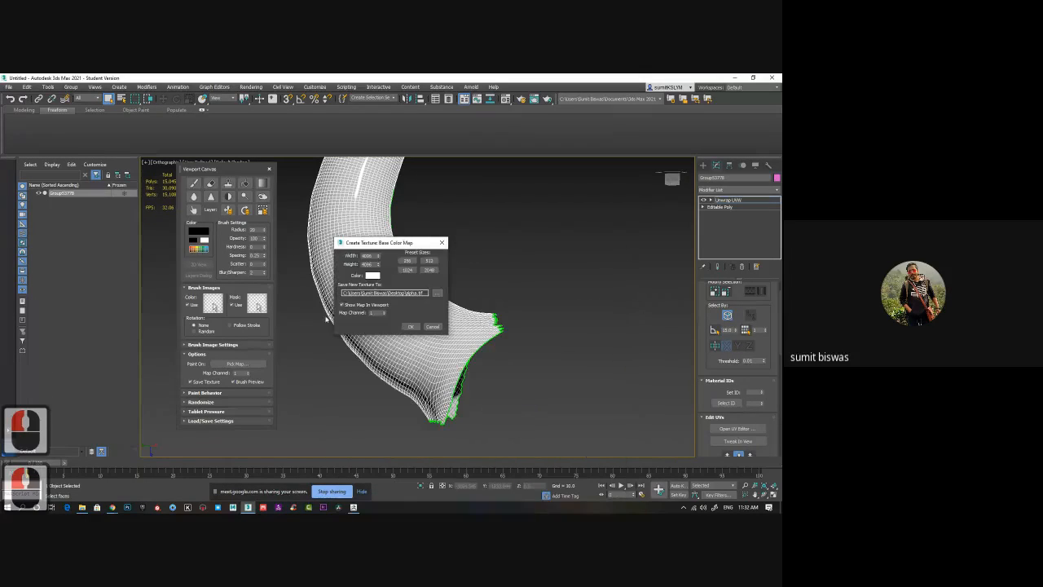
pyautogui.click(412, 327)
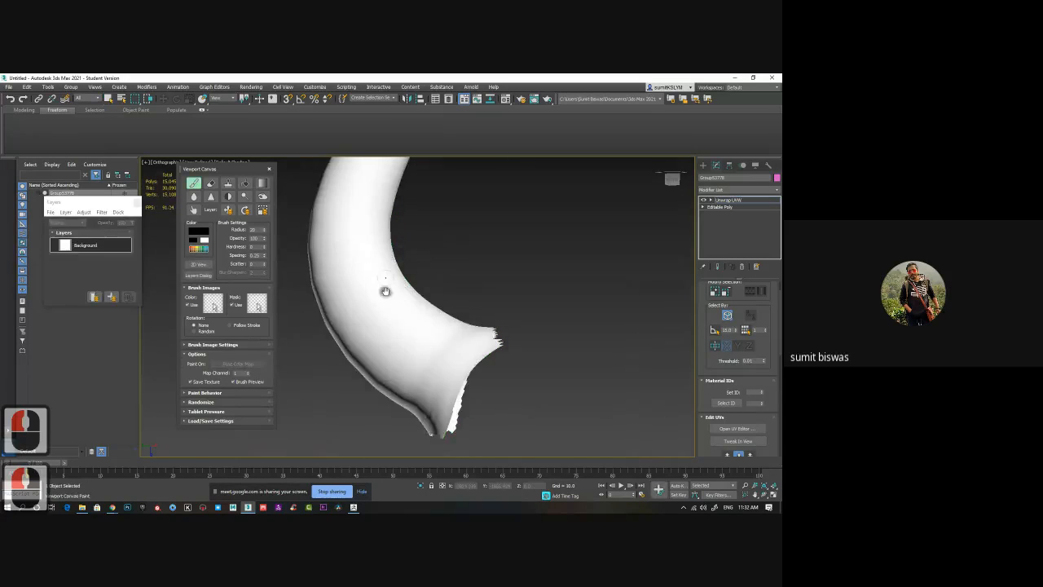
# - Add a new layer above Background and paint a black diagonal stripe near the horn's base
pyautogui.keyDown('alt'); pyautogui.moveTo(407, 304); pyautogui.dragTo(415, 306, button='middle'); pyautogui.keyUp('alt')
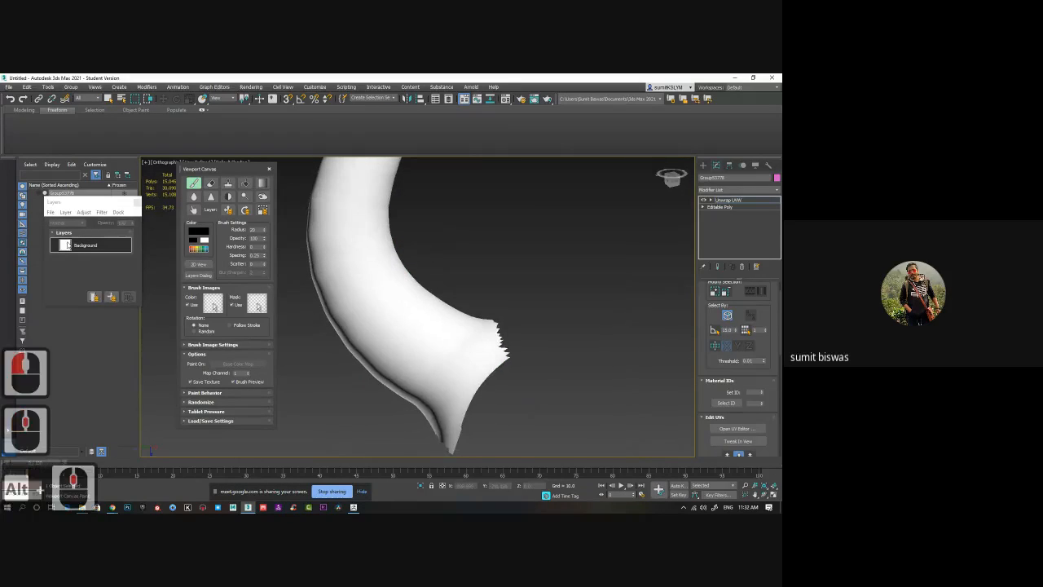
pyautogui.click(111, 295)
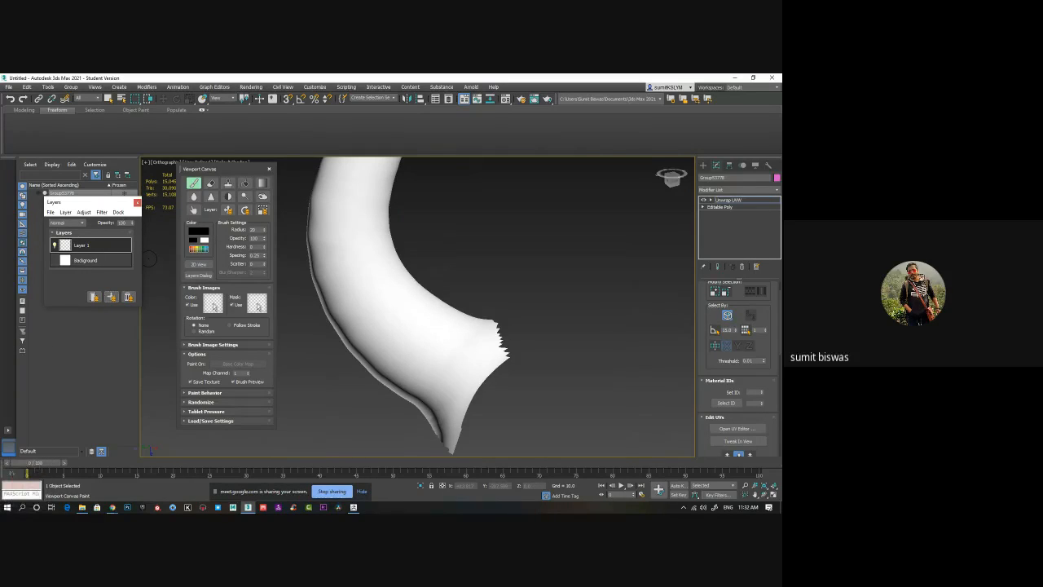
pyautogui.keyDown('alt'); pyautogui.rightClick(421, 329); pyautogui.keyUp('alt')
pyautogui.keyDown('alt'); pyautogui.moveTo(448, 365); pyautogui.dragTo(458, 375, button='right'); pyautogui.keyUp('alt')
pyautogui.moveTo(468, 349); pyautogui.dragTo(466, 360, button='middle')
pyautogui.scroll(2, 445, 349)
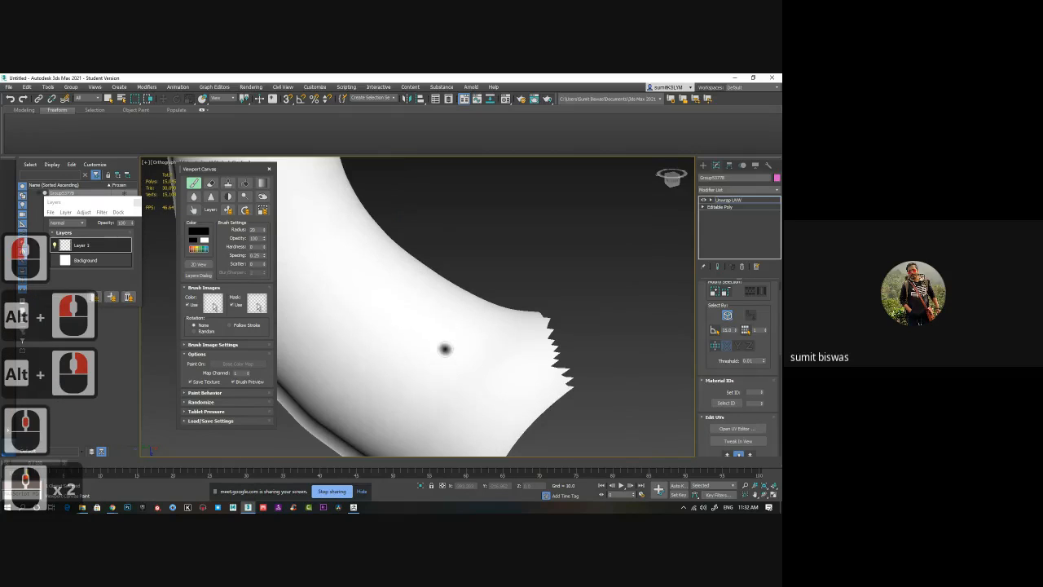
pyautogui.moveTo(440, 298); pyautogui.dragTo(342, 377)
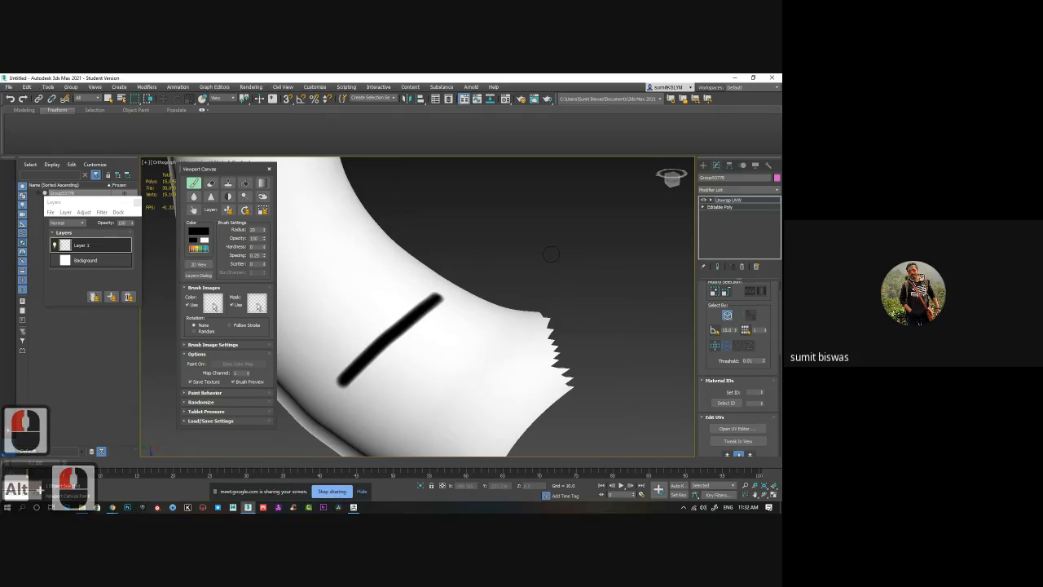
# - Extend the first stripe to the horn's outer edge and paint two more black stripes above it
pyautogui.keyDown('alt'); pyautogui.moveTo(540, 257); pyautogui.dragTo(379, 282, button='middle'); pyautogui.keyUp('alt')
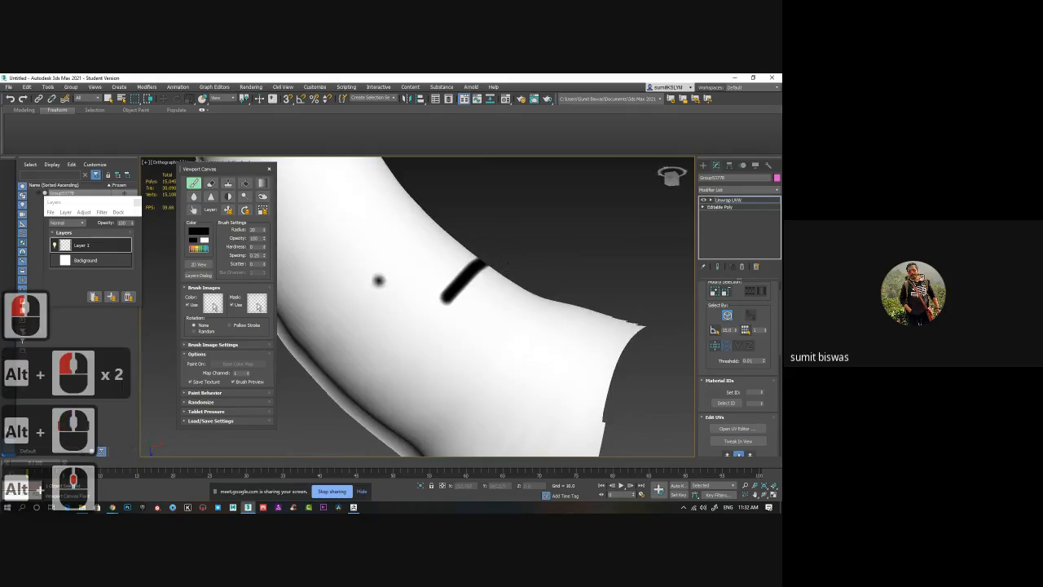
pyautogui.moveTo(424, 312); pyautogui.dragTo(346, 398)
pyautogui.moveTo(430, 231); pyautogui.dragTo(283, 339)
pyautogui.moveTo(377, 189); pyautogui.dragTo(273, 242)
# - Close the Viewport Canvas window and paint two more black stripes higher up the horn
pyautogui.click(269, 168)
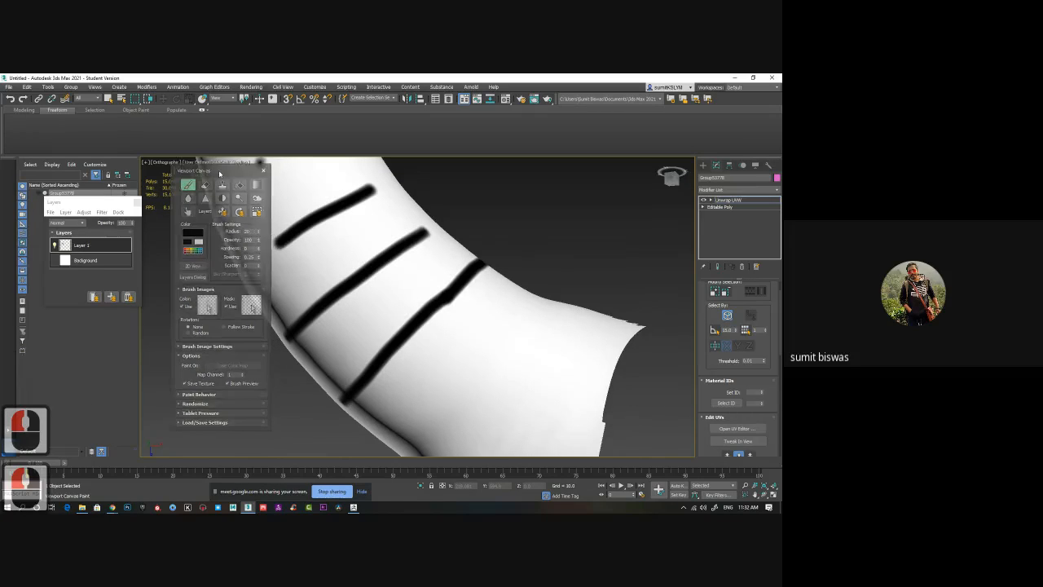
pyautogui.keyDown('alt'); pyautogui.moveTo(383, 220); pyautogui.dragTo(578, 295, button='middle'); pyautogui.keyUp('alt')
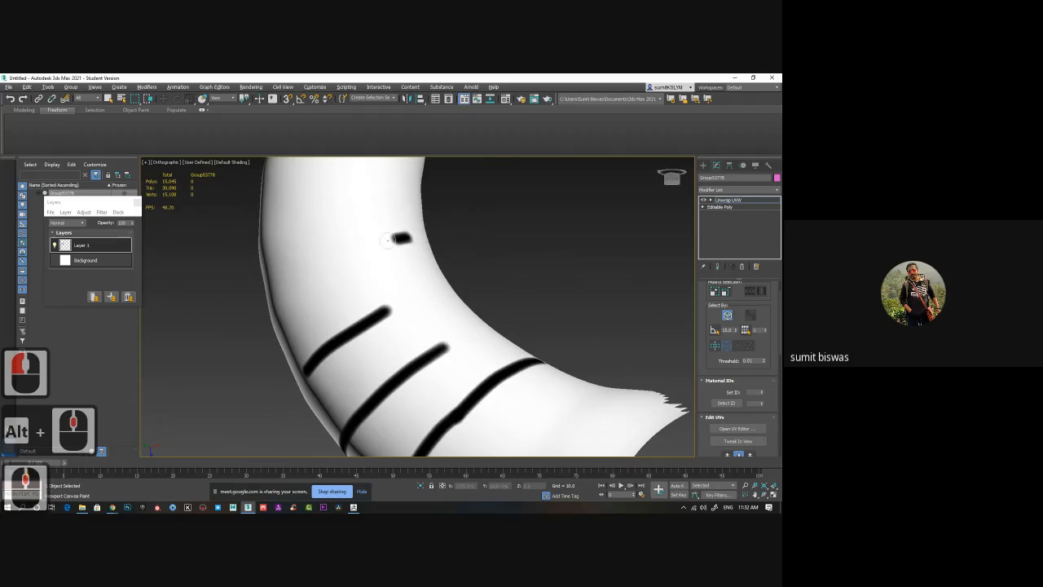
pyautogui.moveTo(388, 240); pyautogui.dragTo(269, 281)
pyautogui.moveTo(385, 184); pyautogui.dragTo(265, 195)
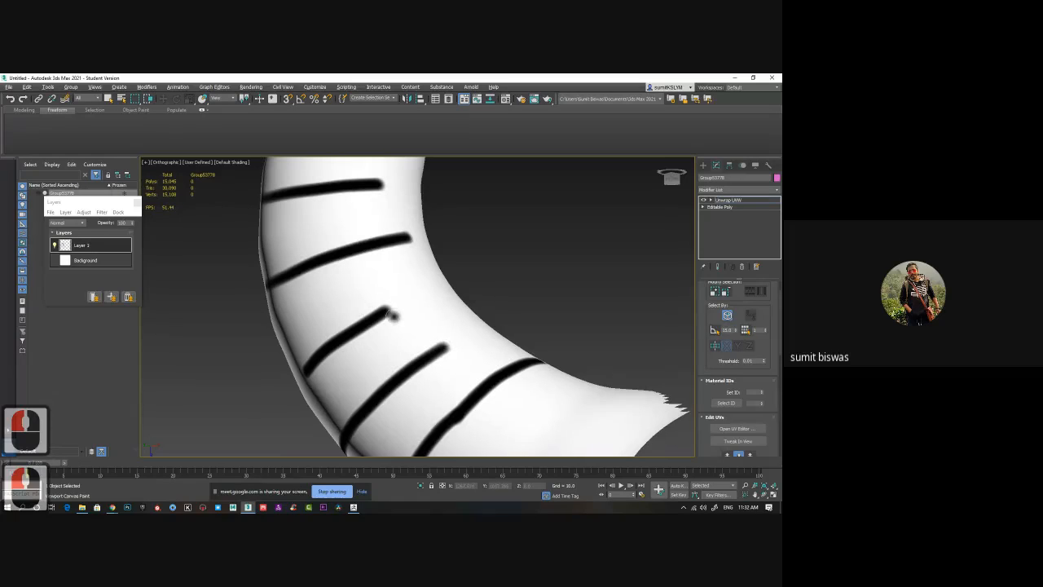
# - Extend the three upper stripes toward the horn's inner curve, undoing and repainting a stroke where needed
pyautogui.moveTo(390, 311); pyautogui.dragTo(451, 294)
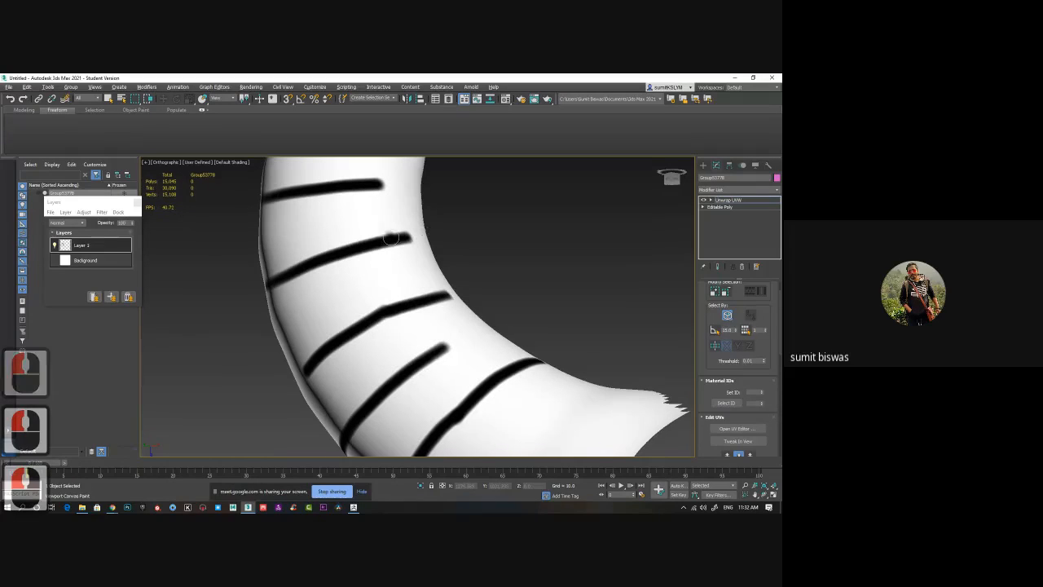
pyautogui.moveTo(388, 239)
pyautogui.mouseDown()
pyautogui.moveTo(432, 229)
pyautogui.moveTo(424, 232)
pyautogui.mouseUp()
pyautogui.hotkey('ctrl', 'z')
pyautogui.moveTo(366, 183); pyautogui.dragTo(415, 186)
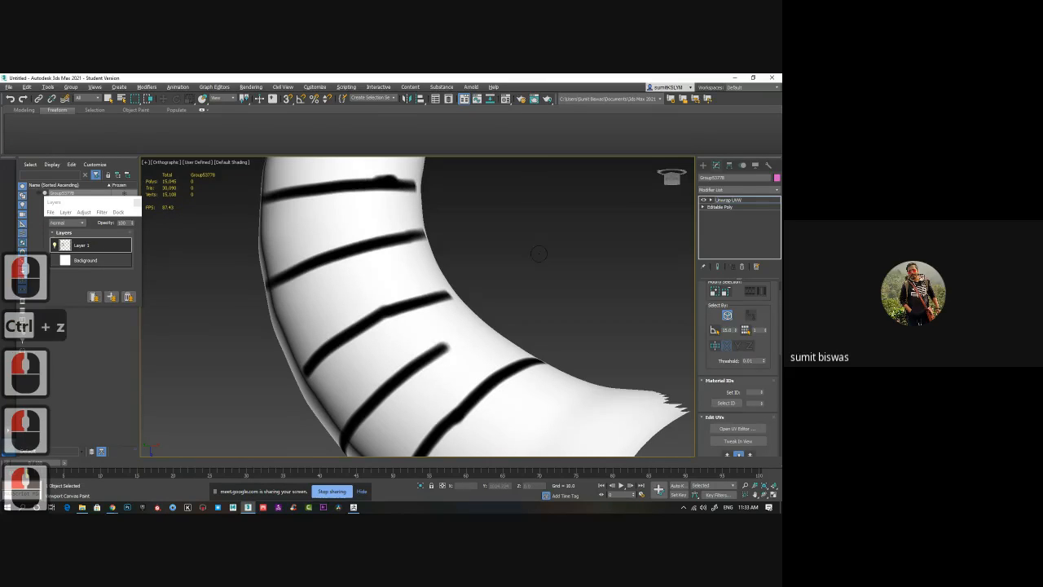
pyautogui.click(592, 261)
# - Extend the three stripes nearest the base across the inner side of the horn
pyautogui.keyDown('alt'); pyautogui.click(537, 261); pyautogui.keyUp('alt')
pyautogui.keyDown('alt'); pyautogui.moveTo(546, 263); pyautogui.dragTo(642, 297, button='middle'); pyautogui.keyUp('alt')
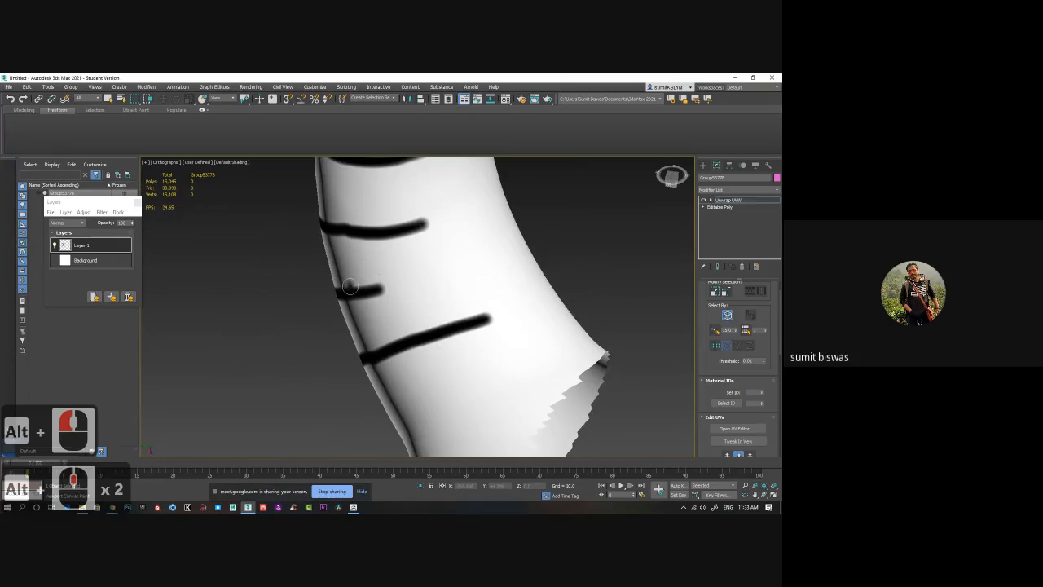
pyautogui.moveTo(367, 290); pyautogui.dragTo(513, 259)
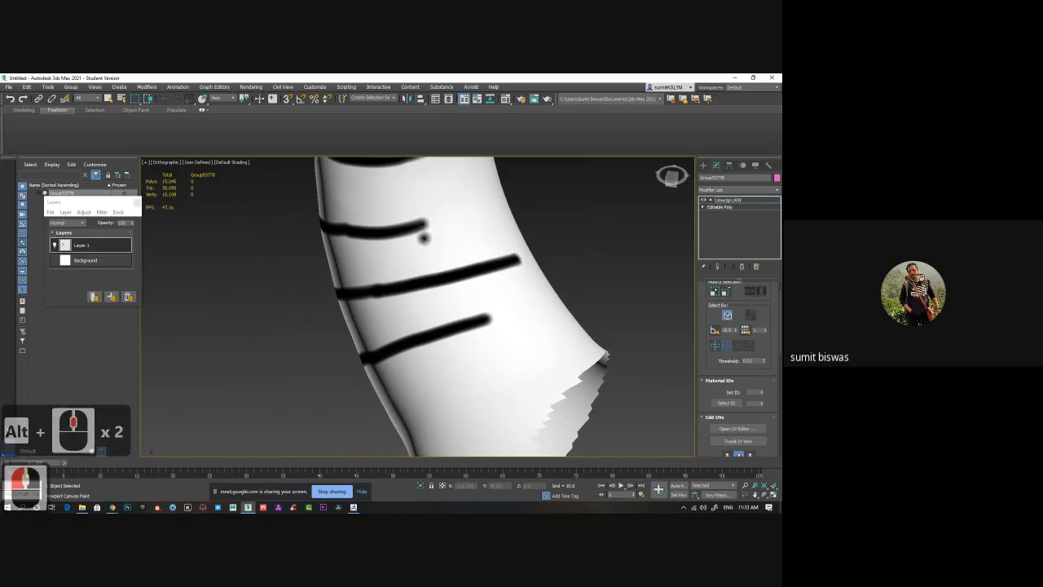
pyautogui.moveTo(405, 231); pyautogui.dragTo(499, 211)
pyautogui.moveTo(485, 318); pyautogui.dragTo(559, 299)
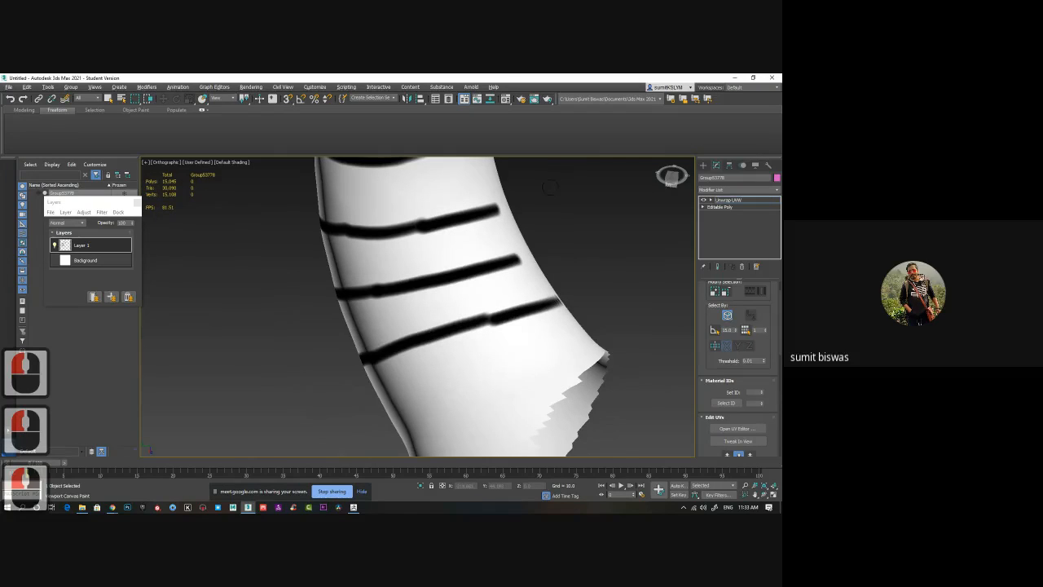
# - Extend the two highest stripes to the horn's inner edge and thicken the lower one
pyautogui.moveTo(550, 186)
pyautogui.keyDown('alt'); pyautogui.mouseDown(button='middle')
pyautogui.moveTo(528, 194)
pyautogui.moveTo(513, 271)
pyautogui.mouseUp(button='middle'); pyautogui.keyUp('alt')
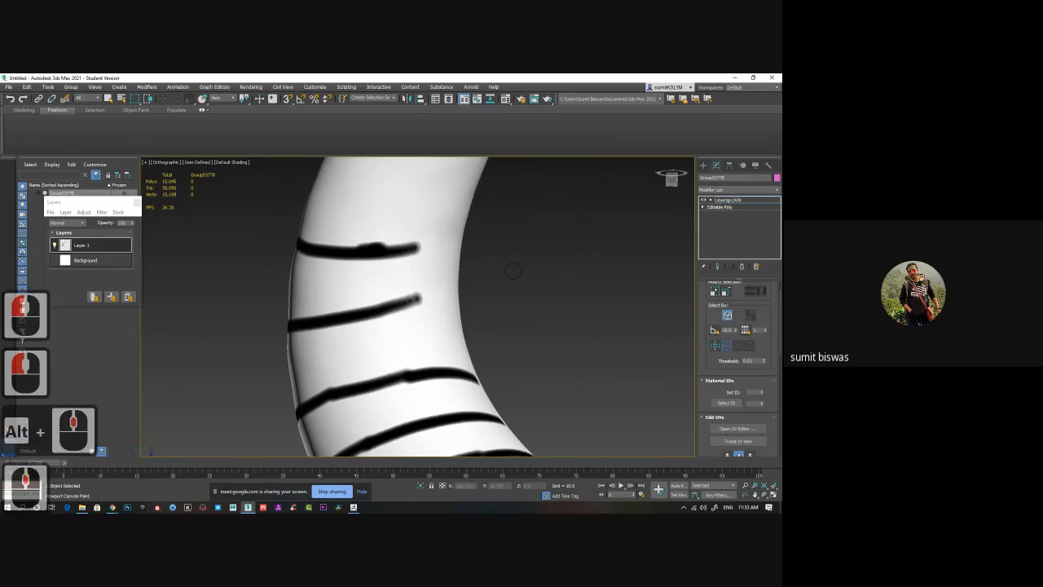
pyautogui.moveTo(341, 254); pyautogui.dragTo(457, 256)
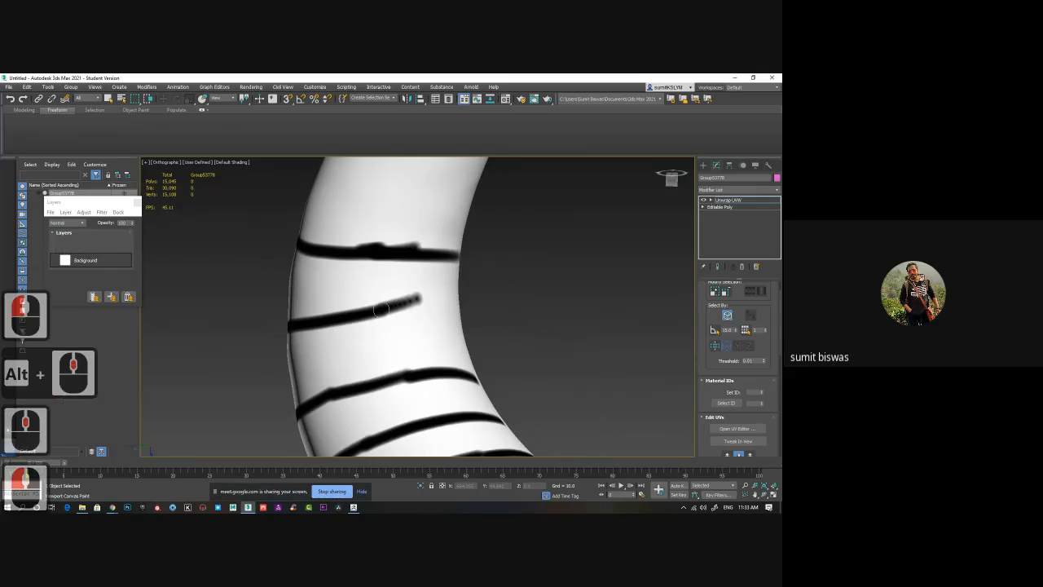
pyautogui.moveTo(342, 320); pyautogui.dragTo(464, 316)
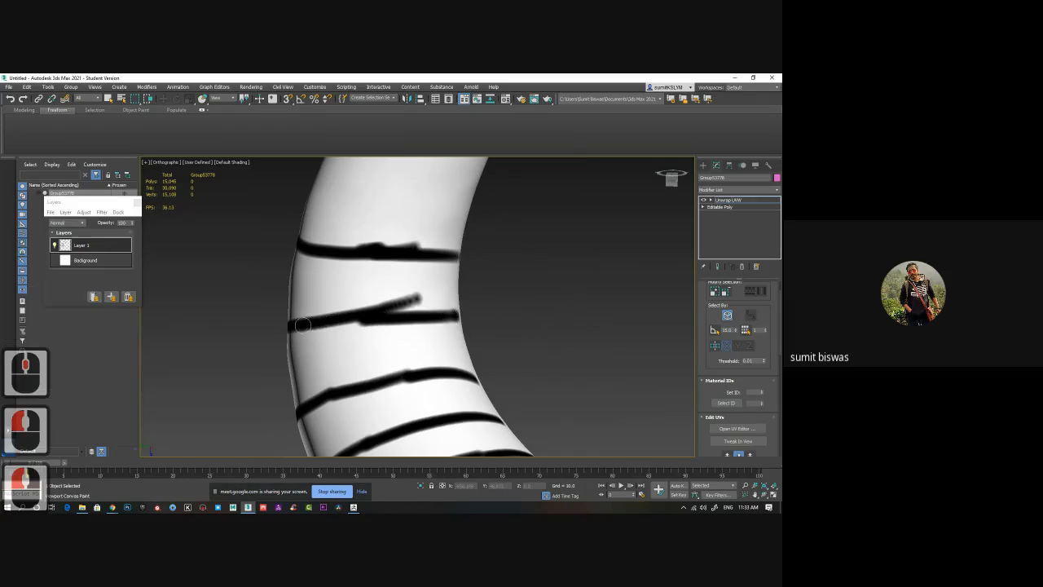
pyautogui.moveTo(304, 323); pyautogui.dragTo(510, 318)
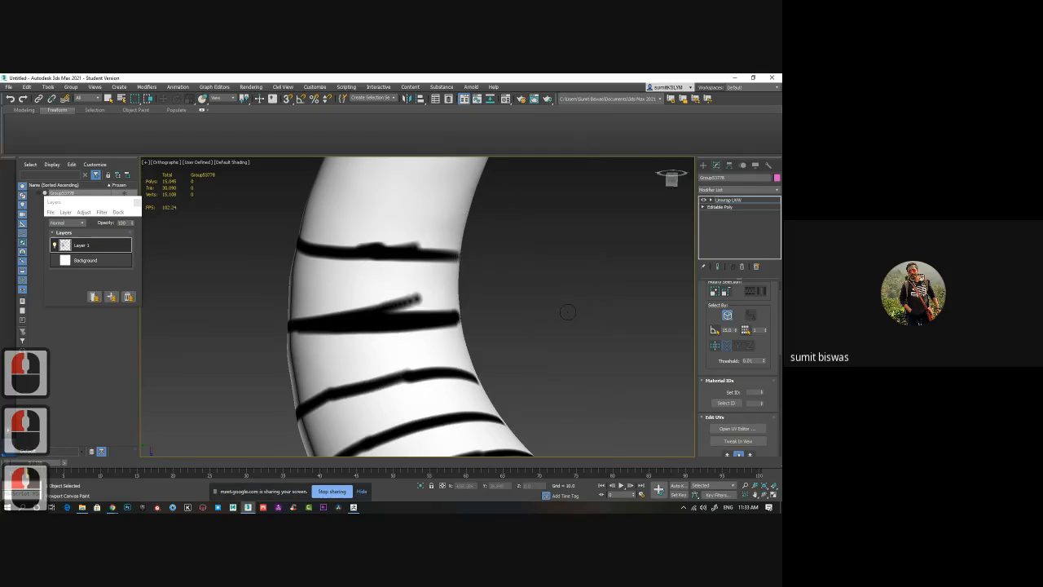
# - Continue the two highest stripes across the opposite side of the horn
pyautogui.keyDown('alt'); pyautogui.moveTo(568, 312); pyautogui.dragTo(621, 282, button='middle'); pyautogui.keyUp('alt')
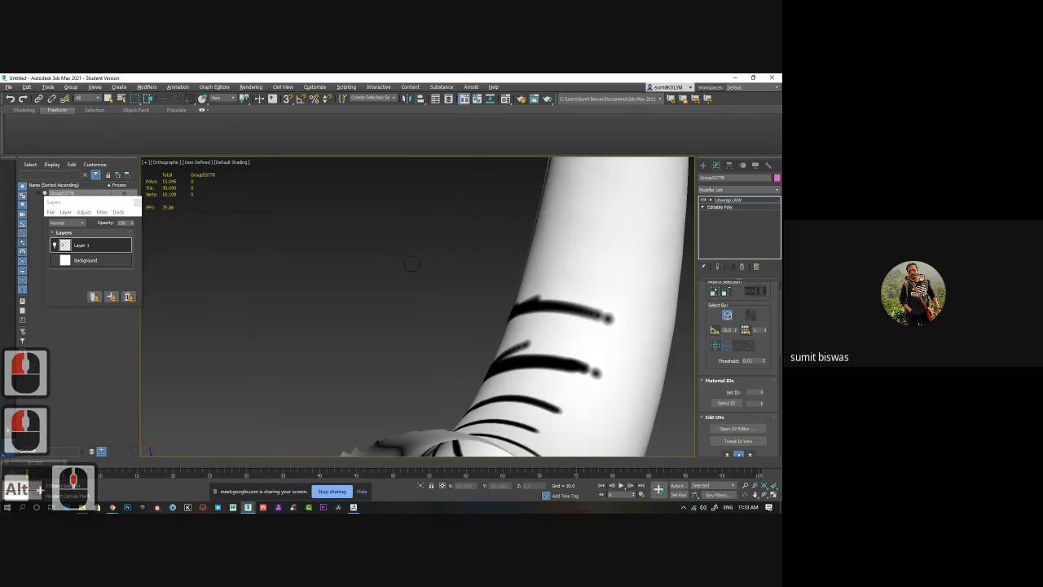
pyautogui.moveTo(411, 263)
pyautogui.keyDown('alt'); pyautogui.mouseDown(button='middle')
pyautogui.moveTo(381, 251)
pyautogui.moveTo(685, 299)
pyautogui.moveTo(482, 290)
pyautogui.moveTo(375, 250)
pyautogui.moveTo(253, 226)
pyautogui.mouseUp(button='middle'); pyautogui.keyUp('alt')
pyautogui.moveTo(709, 316)
pyautogui.keyDown('alt'); pyautogui.mouseDown(button='middle')
pyautogui.moveTo(662, 303)
pyautogui.moveTo(685, 303)
pyautogui.mouseUp(button='middle'); pyautogui.keyUp('alt')
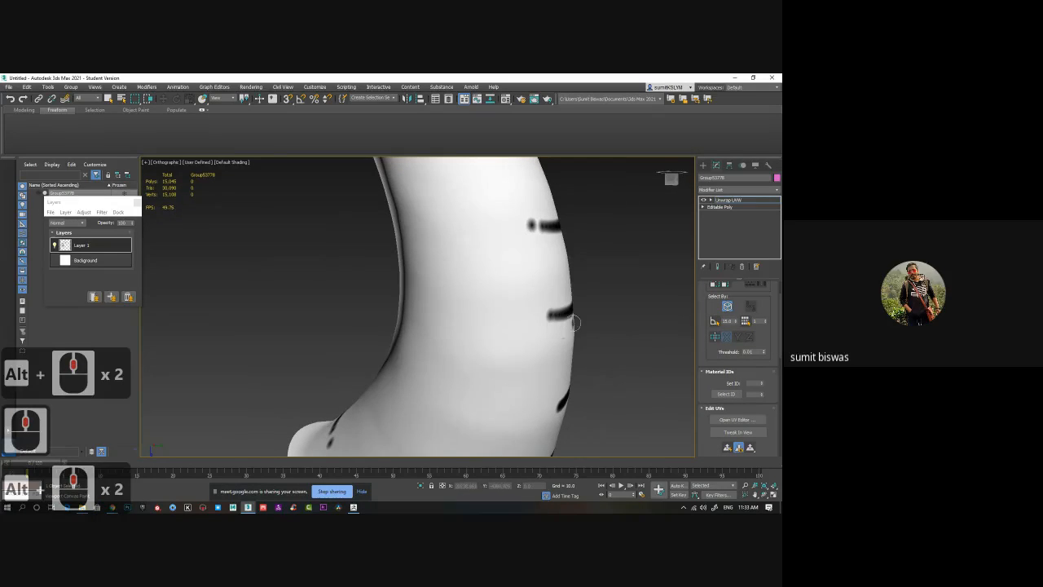
pyautogui.moveTo(574, 321)
pyautogui.mouseDown()
pyautogui.moveTo(428, 316)
pyautogui.moveTo(562, 316)
pyautogui.mouseUp()
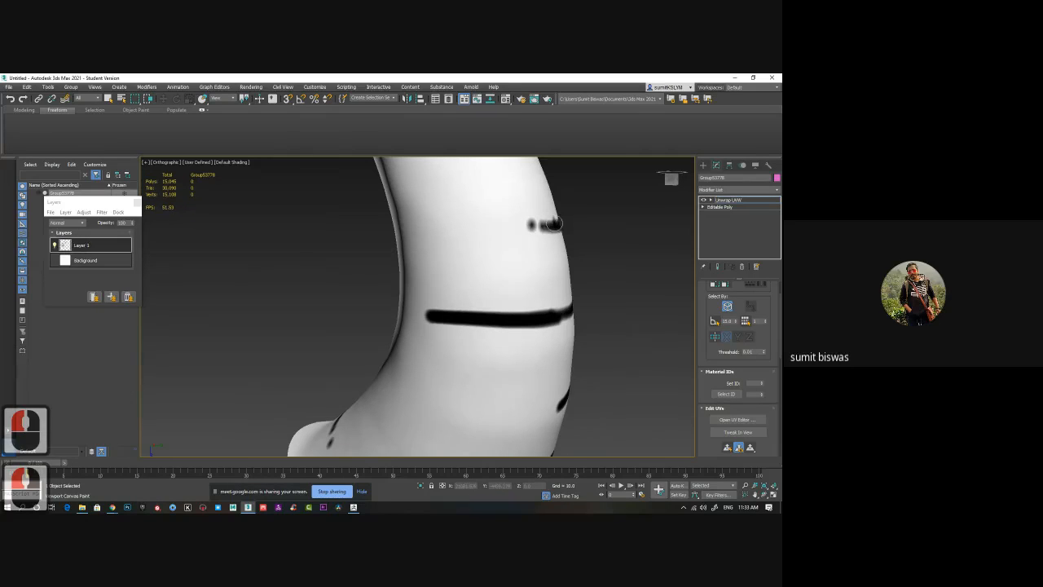
pyautogui.moveTo(553, 224)
pyautogui.mouseDown()
pyautogui.moveTo(430, 226)
pyautogui.moveTo(553, 227)
pyautogui.mouseUp()
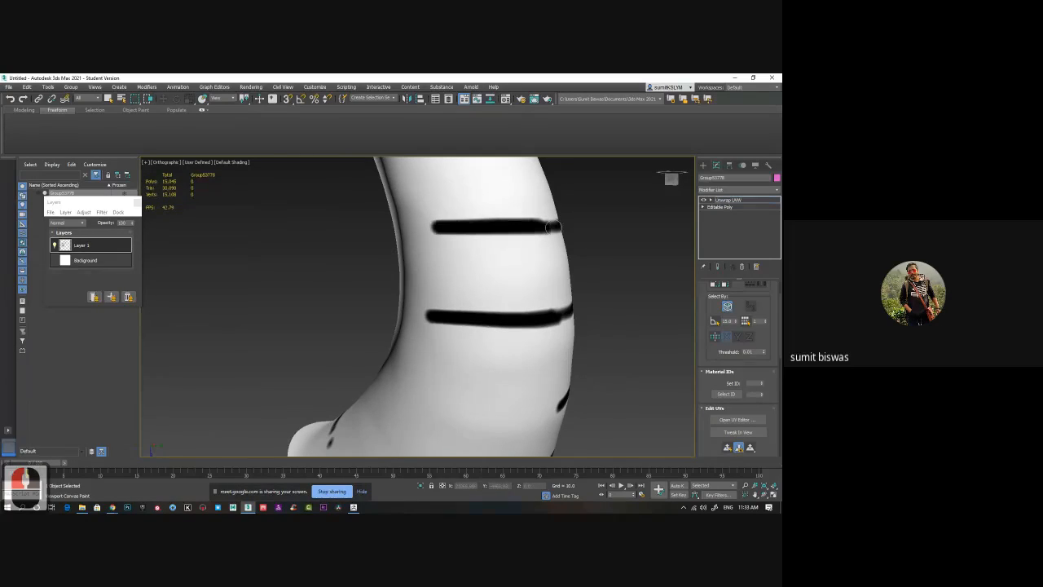
# - Close the gap in the highest stripe and paint the next two stripes below across the same side of the horn
pyautogui.click(555, 226)
pyautogui.moveTo(541, 411); pyautogui.dragTo(418, 402)
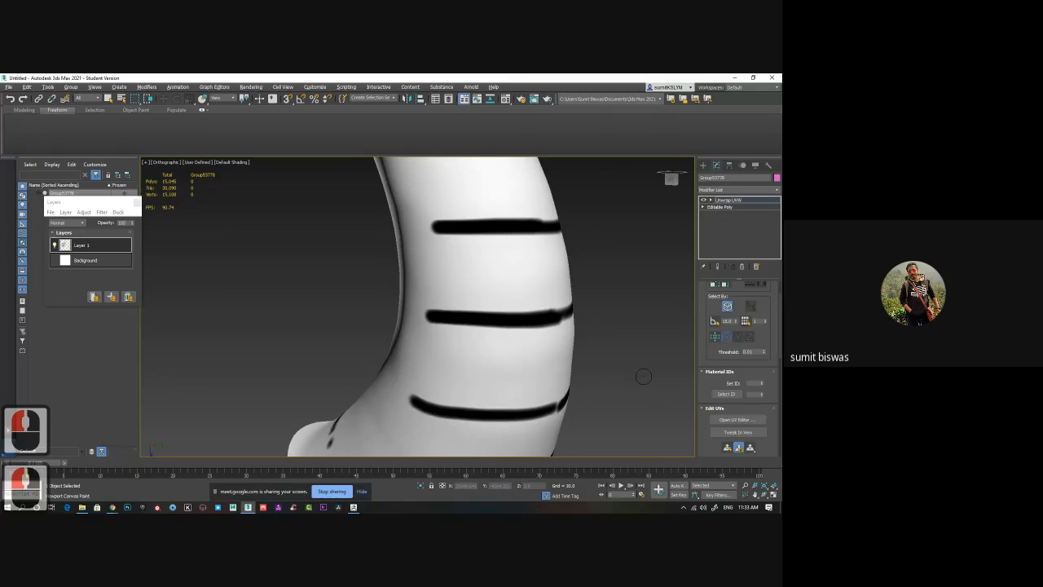
pyautogui.keyDown('alt'); pyautogui.moveTo(643, 375); pyautogui.dragTo(549, 283, button='middle'); pyautogui.keyUp('alt')
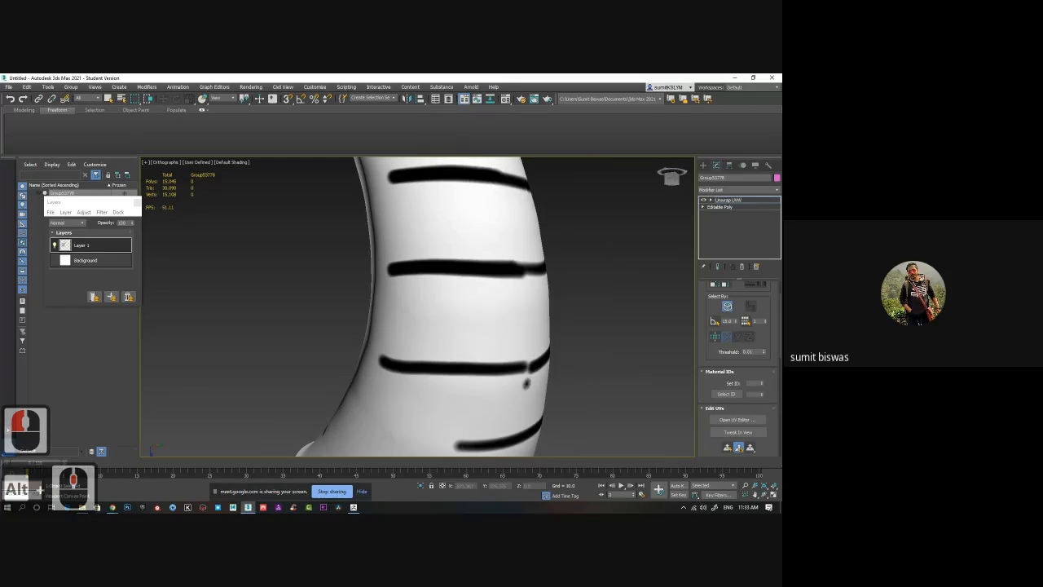
pyautogui.moveTo(530, 370); pyautogui.dragTo(516, 371)
pyautogui.moveTo(401, 427)
pyautogui.mouseDown()
pyautogui.moveTo(390, 432)
pyautogui.moveTo(484, 449)
pyautogui.moveTo(563, 444)
pyautogui.mouseUp()
# - Bridge the gaps in the three highest stripes across the horn's unpainted side
pyautogui.keyDown('alt'); pyautogui.moveTo(348, 224); pyautogui.dragTo(214, 243, button='middle'); pyautogui.keyUp('alt')
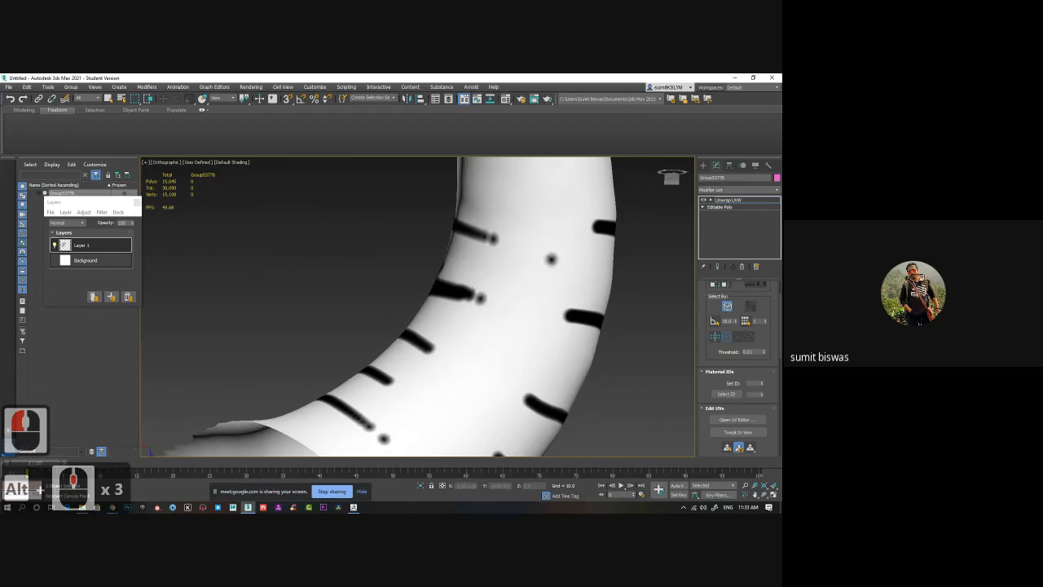
pyautogui.moveTo(492, 237); pyautogui.dragTo(613, 231)
pyautogui.moveTo(468, 295); pyautogui.dragTo(600, 318)
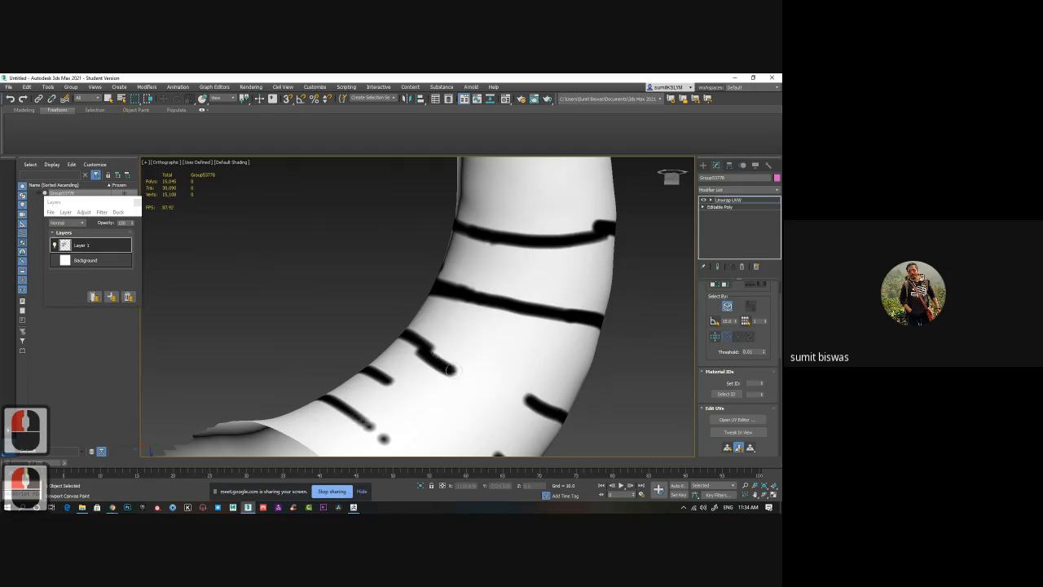
pyautogui.moveTo(428, 344)
pyautogui.mouseDown()
pyautogui.moveTo(536, 402)
pyautogui.moveTo(454, 364)
pyautogui.moveTo(467, 374)
pyautogui.mouseUp()
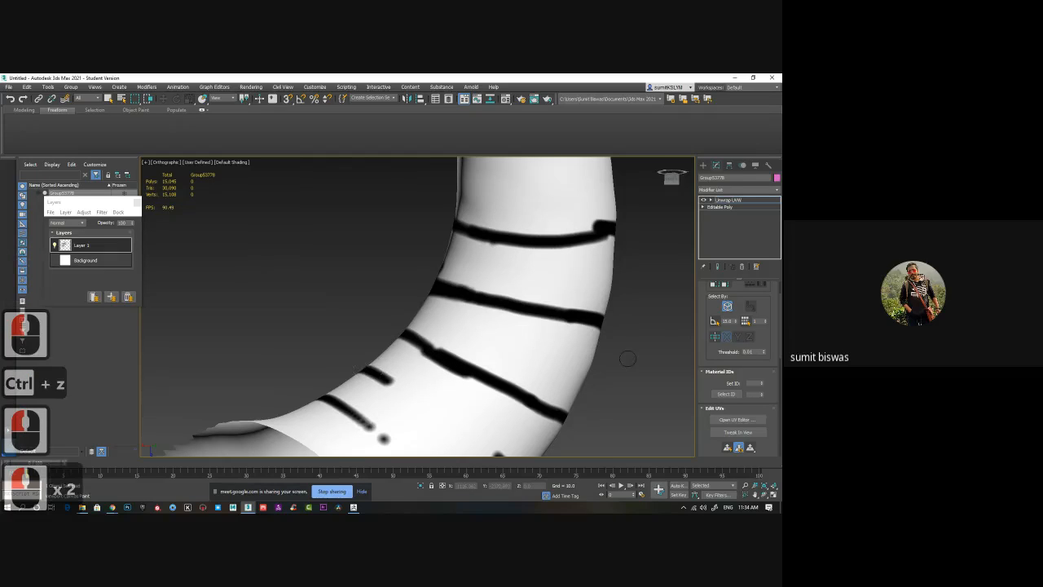
# - Connect and thicken the fourth stripe, and extend the stripe nearest the base across the horn
pyautogui.keyDown('alt'); pyautogui.moveTo(634, 344); pyautogui.dragTo(583, 367, button='middle'); pyautogui.keyUp('alt')
pyautogui.moveTo(582, 366); pyautogui.dragTo(647, 357, button='middle')
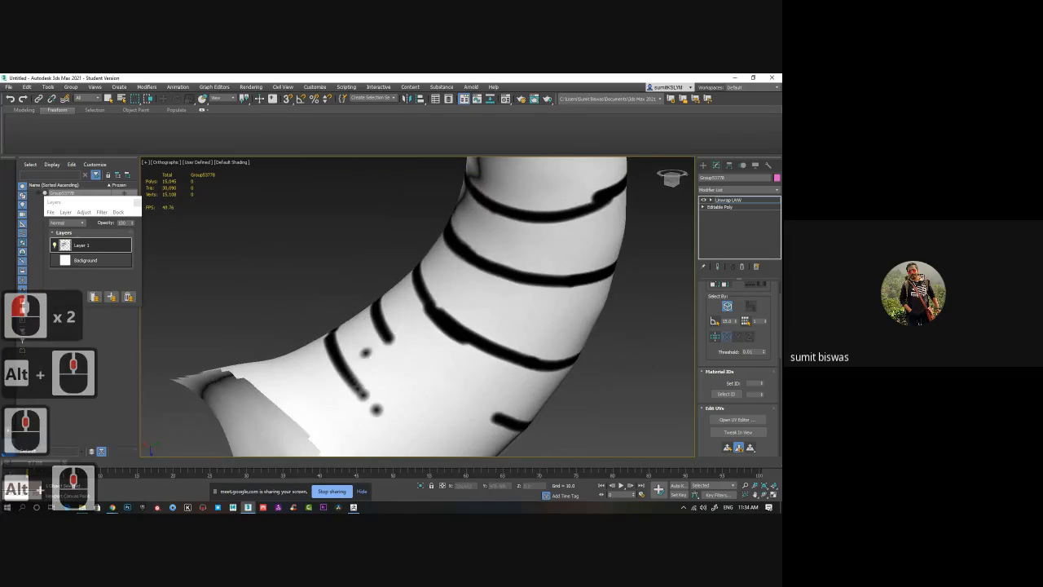
pyautogui.moveTo(413, 366); pyautogui.dragTo(515, 430)
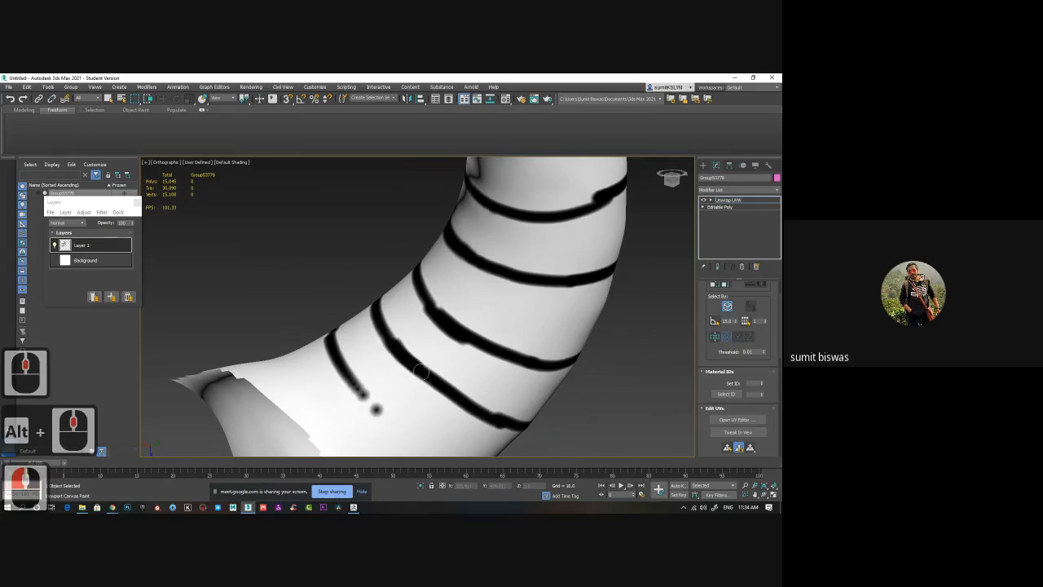
pyautogui.click(382, 393)
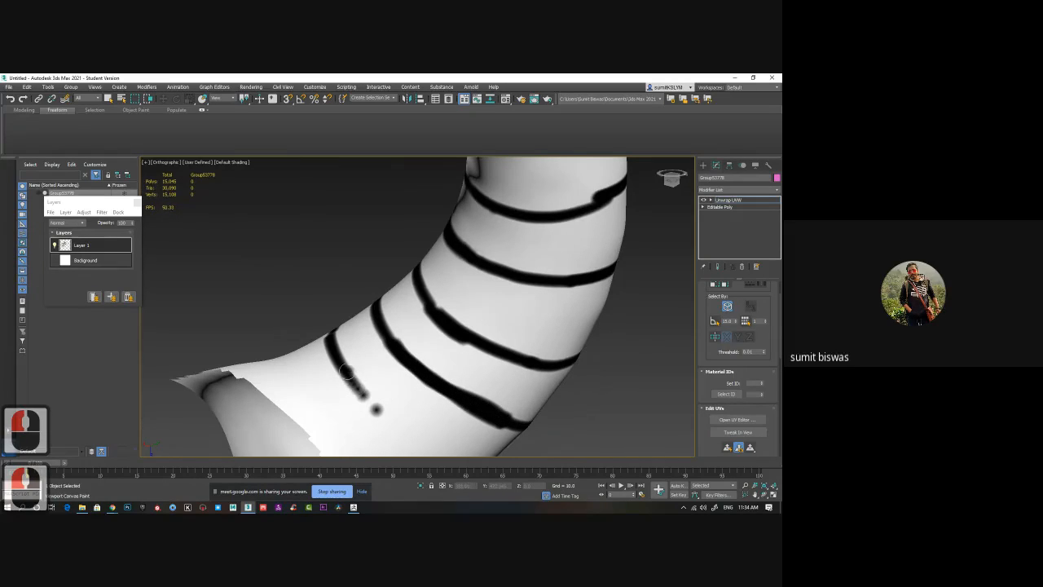
pyautogui.moveTo(347, 371)
pyautogui.mouseDown()
pyautogui.moveTo(380, 411)
pyautogui.moveTo(436, 446)
pyautogui.mouseUp()
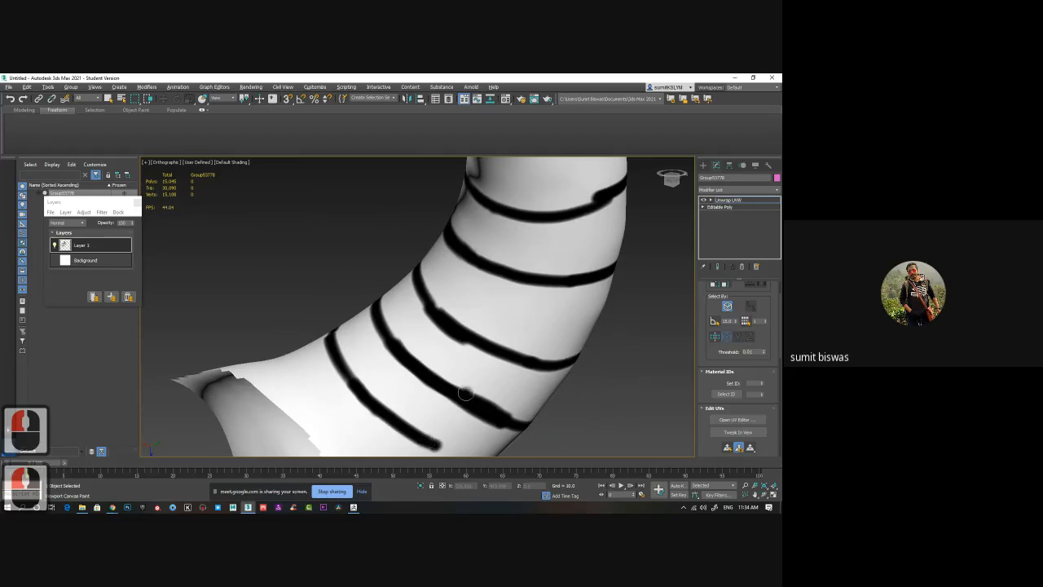
# - Close the remaining gap in the stripe nearest the base on the horn's underside, undoing and repainting the stroke
pyautogui.keyDown('alt'); pyautogui.moveTo(465, 394); pyautogui.dragTo(470, 382, button='middle'); pyautogui.keyUp('alt')
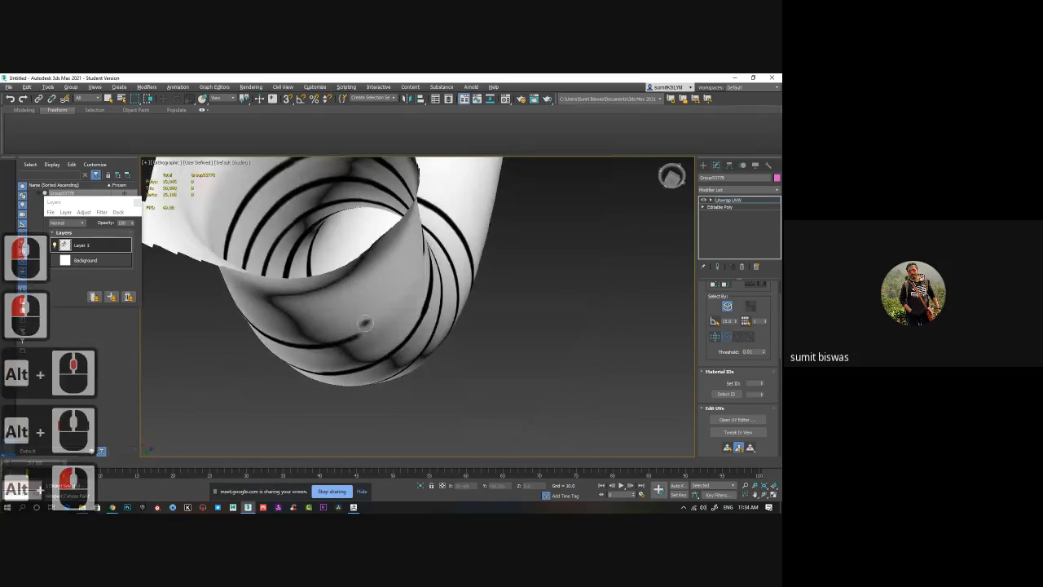
pyautogui.moveTo(365, 324)
pyautogui.keyDown('alt'); pyautogui.mouseDown(button='middle')
pyautogui.moveTo(431, 359)
pyautogui.moveTo(389, 442)
pyautogui.mouseUp(button='middle'); pyautogui.keyUp('alt')
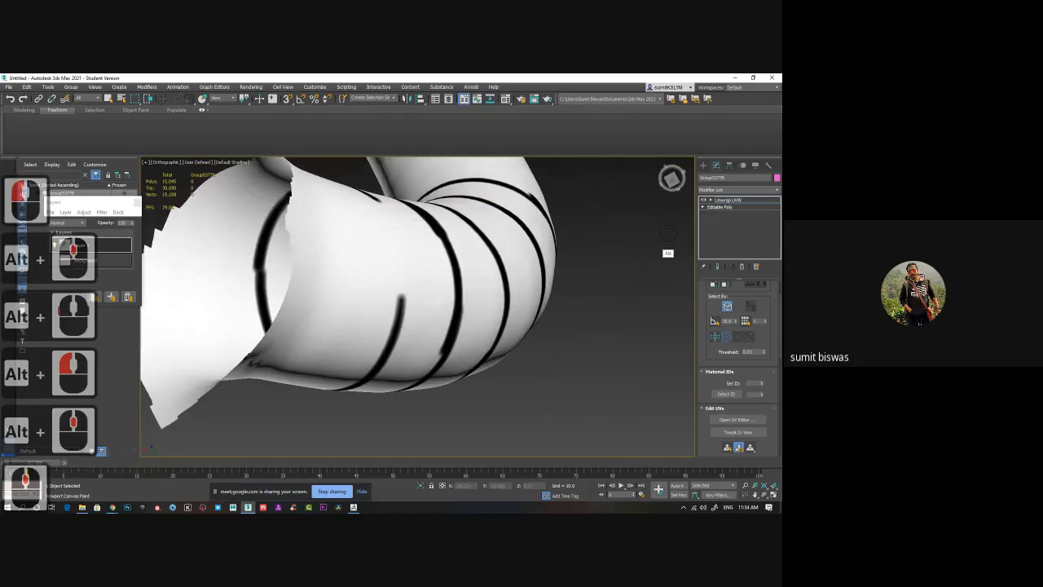
pyautogui.keyDown('alt'); pyautogui.moveTo(668, 233); pyautogui.dragTo(637, 238, button='middle'); pyautogui.keyUp('alt')
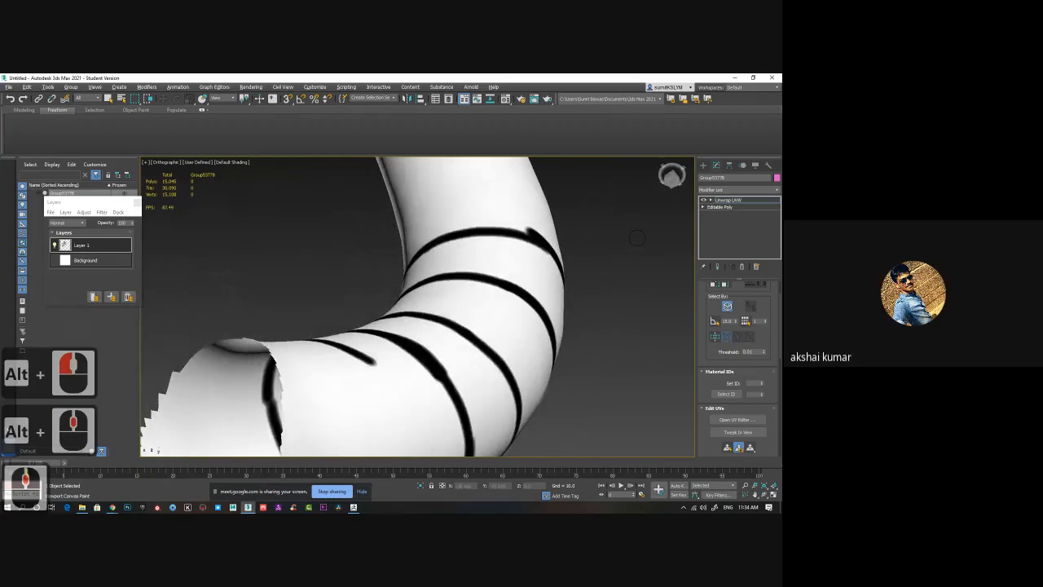
pyautogui.keyDown('alt'); pyautogui.moveTo(636, 302); pyautogui.dragTo(625, 269, button='middle'); pyautogui.keyUp('alt')
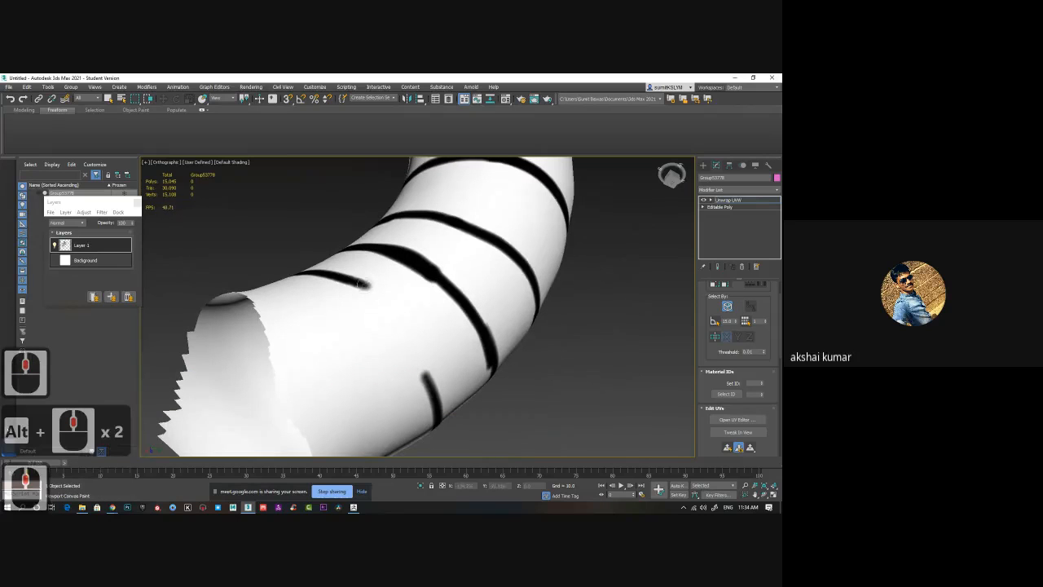
pyautogui.moveTo(369, 287); pyautogui.dragTo(412, 348)
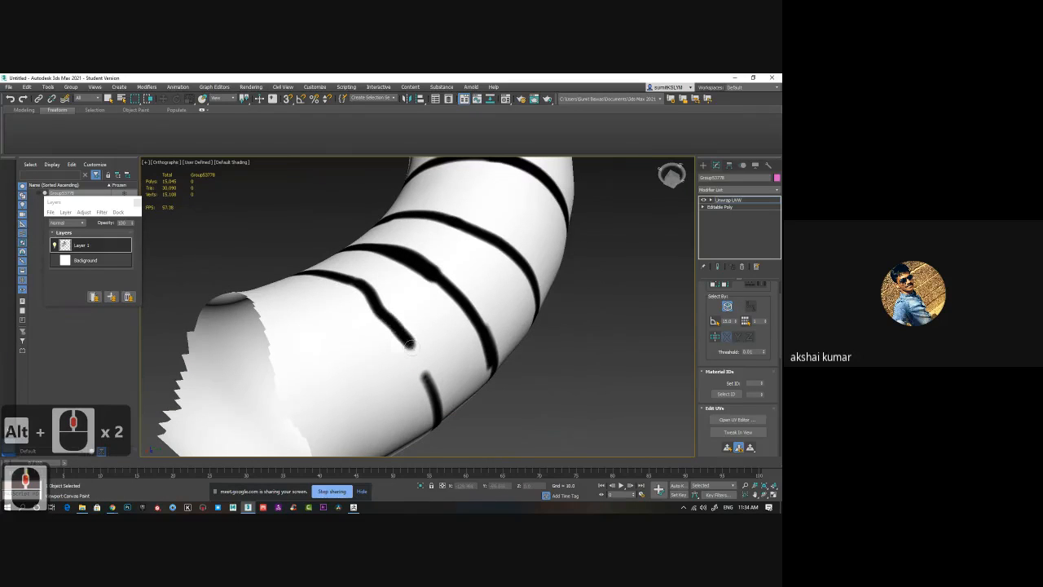
pyautogui.hotkey('ctrl', 'z')
pyautogui.click(371, 297)
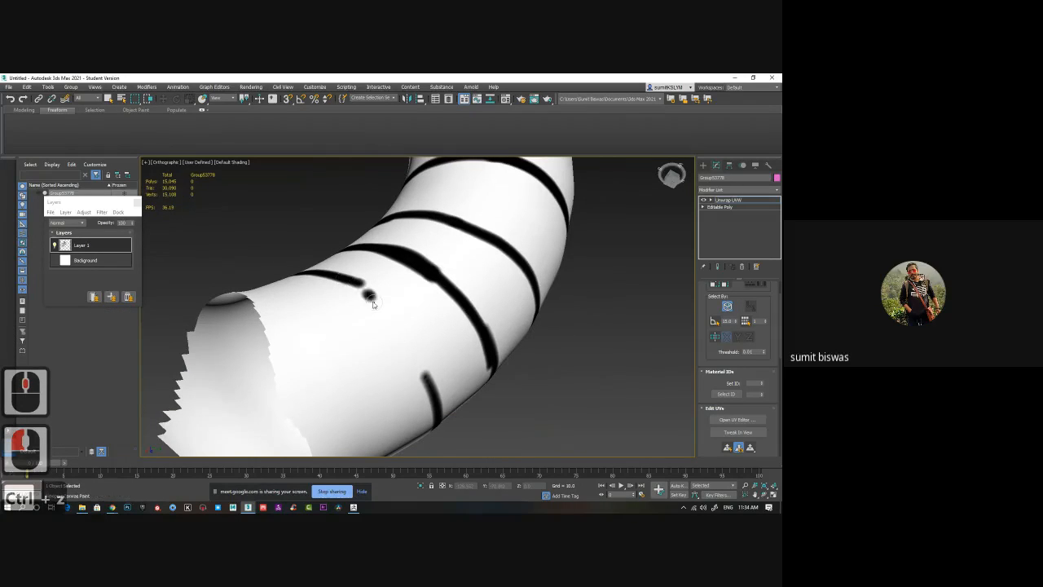
pyautogui.moveTo(371, 296); pyautogui.dragTo(397, 327)
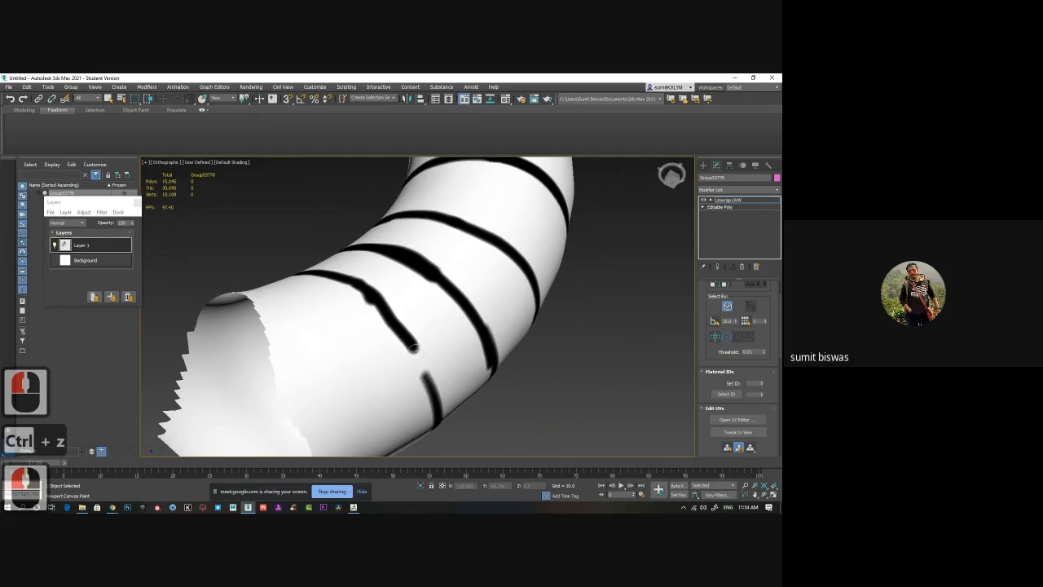
pyautogui.moveTo(424, 374); pyautogui.dragTo(434, 399)
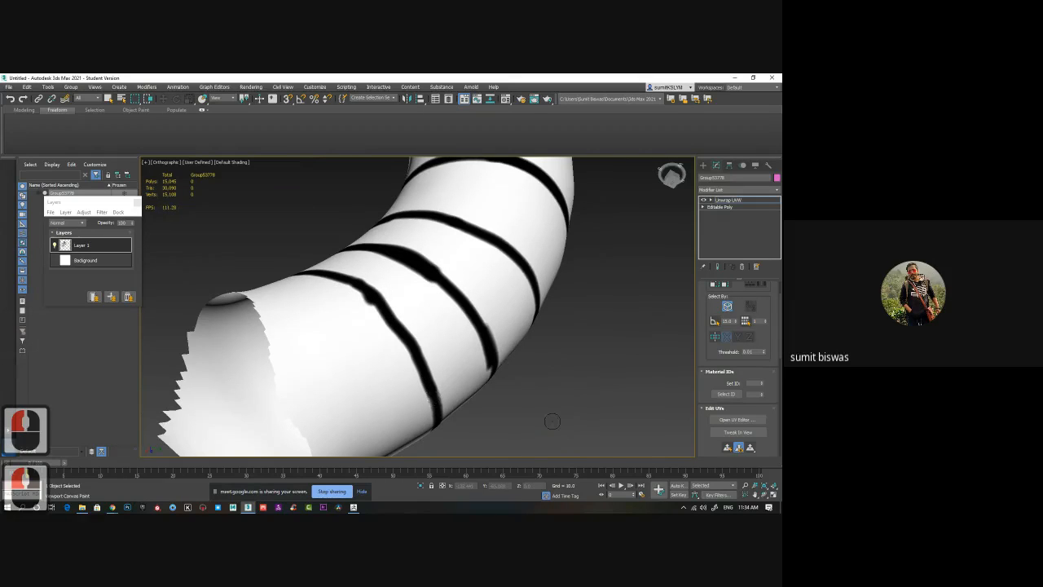
# - Smooth the uneven joint in the highest stripe on Layer 1 and touch up the stripe edges, undoing a stray stroke
pyautogui.moveTo(568, 390)
pyautogui.keyDown('alt'); pyautogui.mouseDown(button='middle')
pyautogui.moveTo(566, 379)
pyautogui.moveTo(563, 403)
pyautogui.moveTo(517, 391)
pyautogui.moveTo(531, 357)
pyautogui.moveTo(515, 377)
pyautogui.moveTo(479, 351)
pyautogui.mouseUp(button='middle'); pyautogui.keyUp('alt')
pyautogui.scroll(-3, 517, 392)
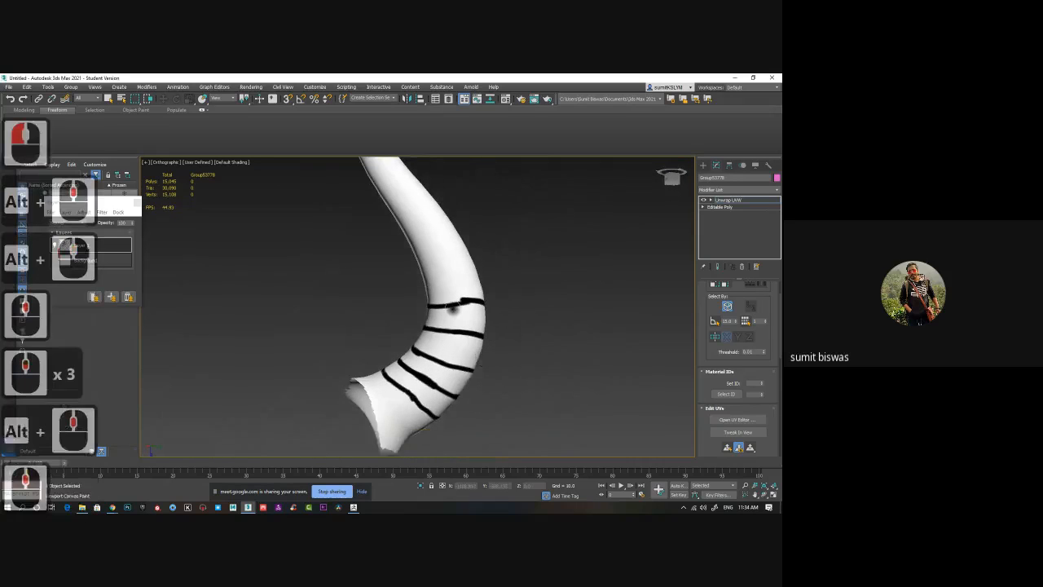
pyautogui.scroll(2, 453, 310)
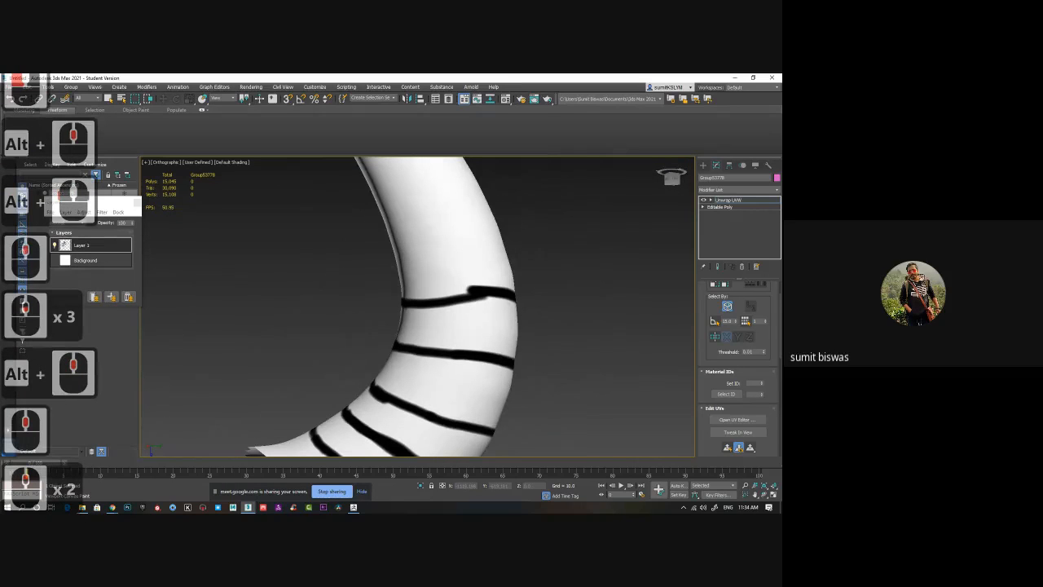
pyautogui.click(88, 246)
pyautogui.moveTo(535, 265)
pyautogui.keyDown('alt'); pyautogui.mouseDown(button='middle')
pyautogui.moveTo(490, 295)
pyautogui.moveTo(484, 287)
pyautogui.mouseUp(button='middle'); pyautogui.keyUp('alt')
pyautogui.scroll(1, 484, 287)
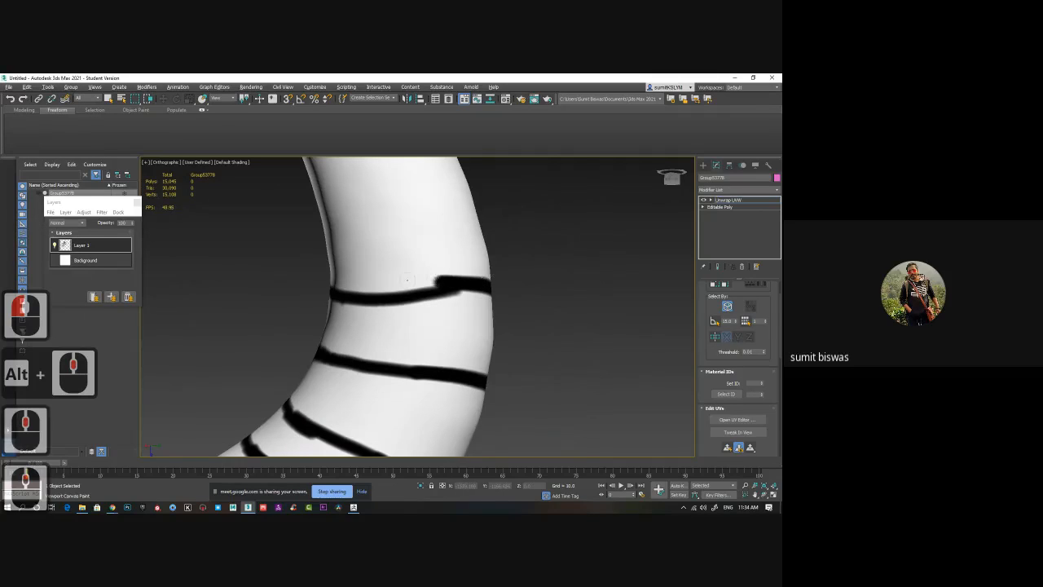
pyautogui.click(414, 306)
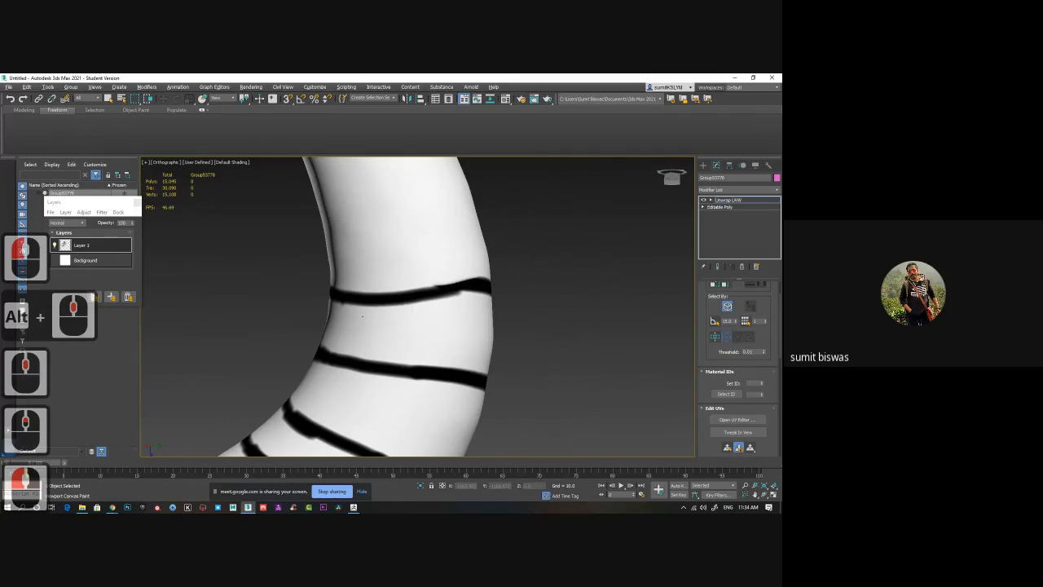
pyautogui.click(340, 303)
pyautogui.hotkey('ctrl', 'z')
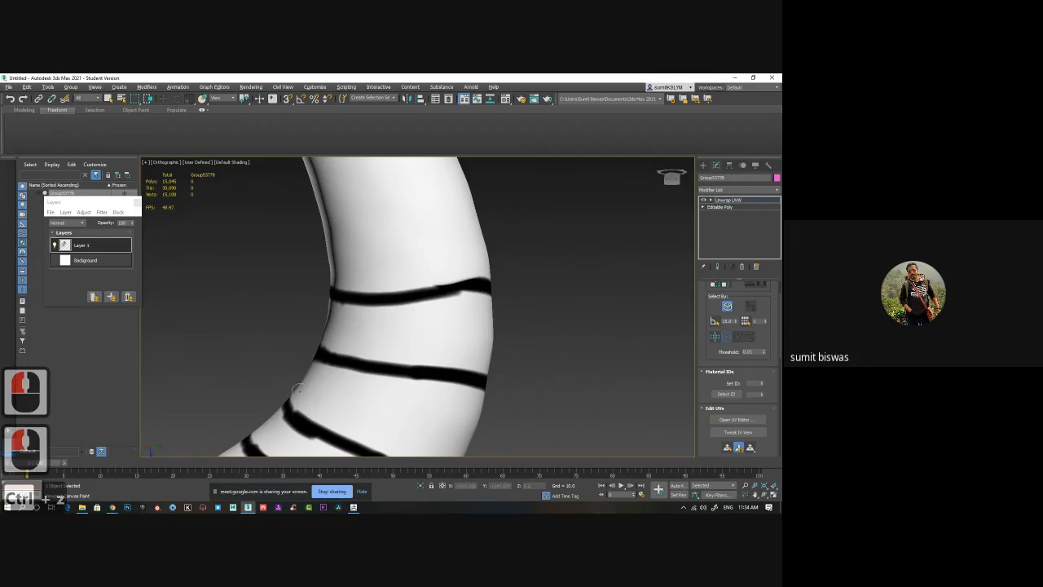
pyautogui.click(344, 399)
pyautogui.moveTo(267, 347); pyautogui.dragTo(283, 334, button='middle')
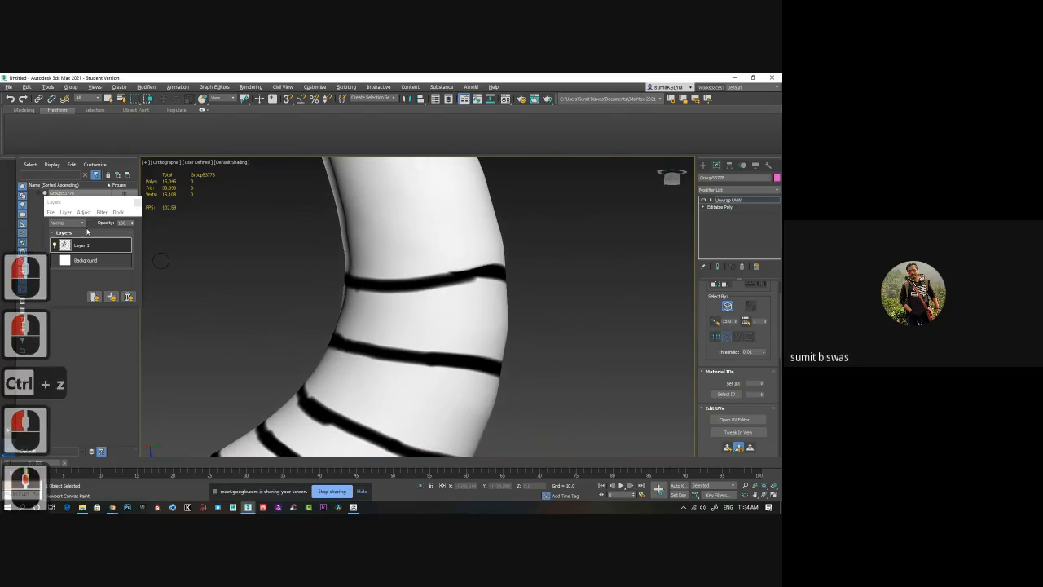
# - Move the Layers dialog beside the horn and toggle Layer 1's visibility off and on to check the painted stripes
pyautogui.moveTo(82, 203); pyautogui.dragTo(284, 188)
pyautogui.click(257, 230)
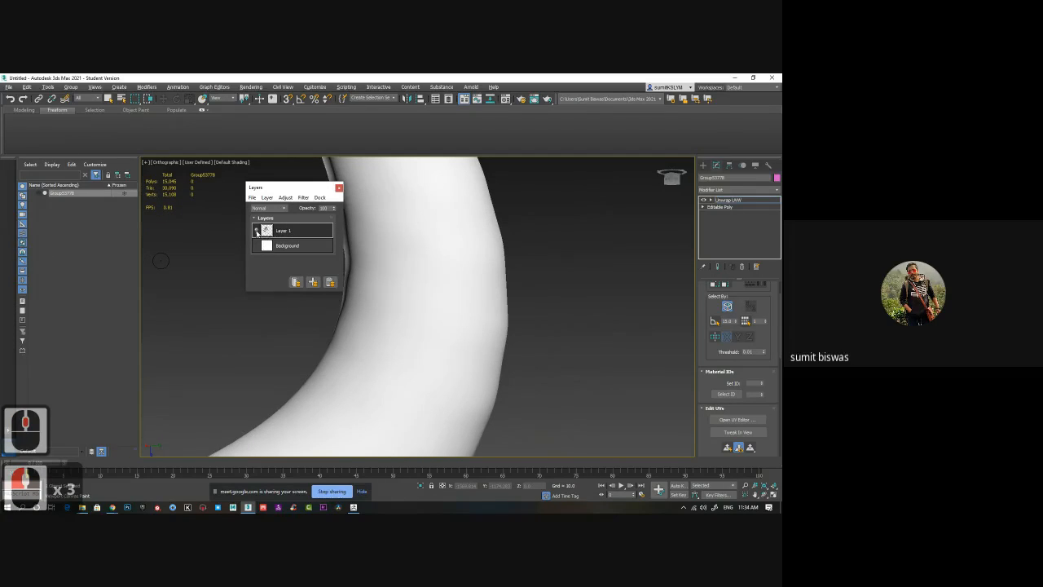
pyautogui.click(257, 231)
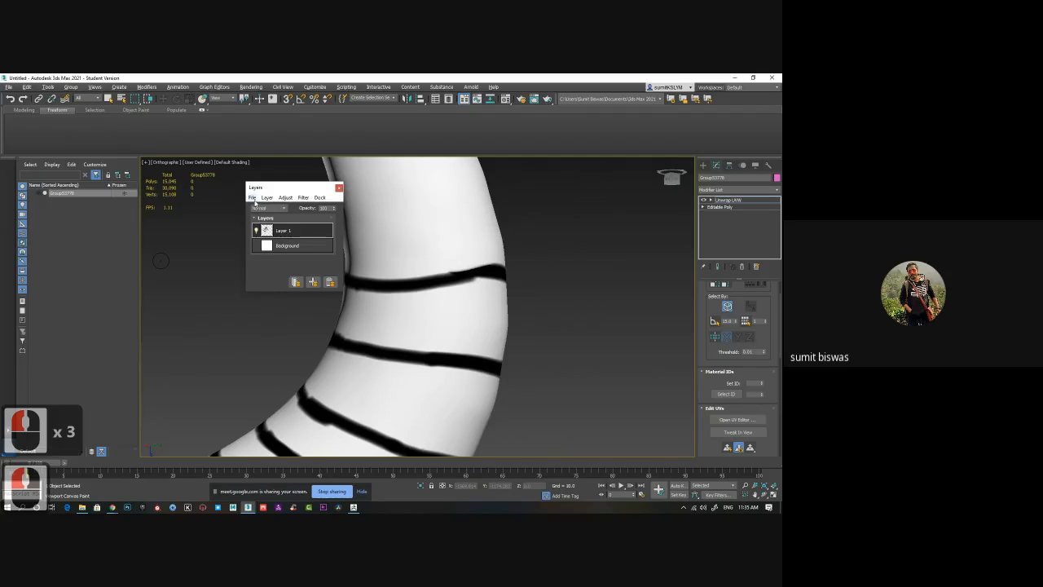
# - Save the layered stripe texture to the Desktop as a PSD file named alpha
pyautogui.click(253, 198)
pyautogui.click(275, 210)
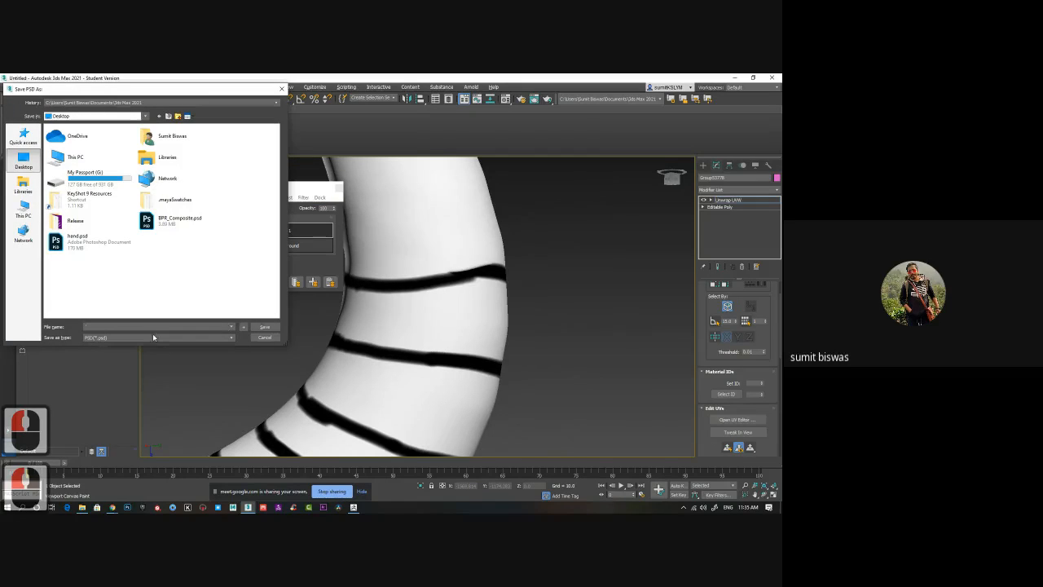
pyautogui.click(145, 325)
pyautogui.write('alpha')
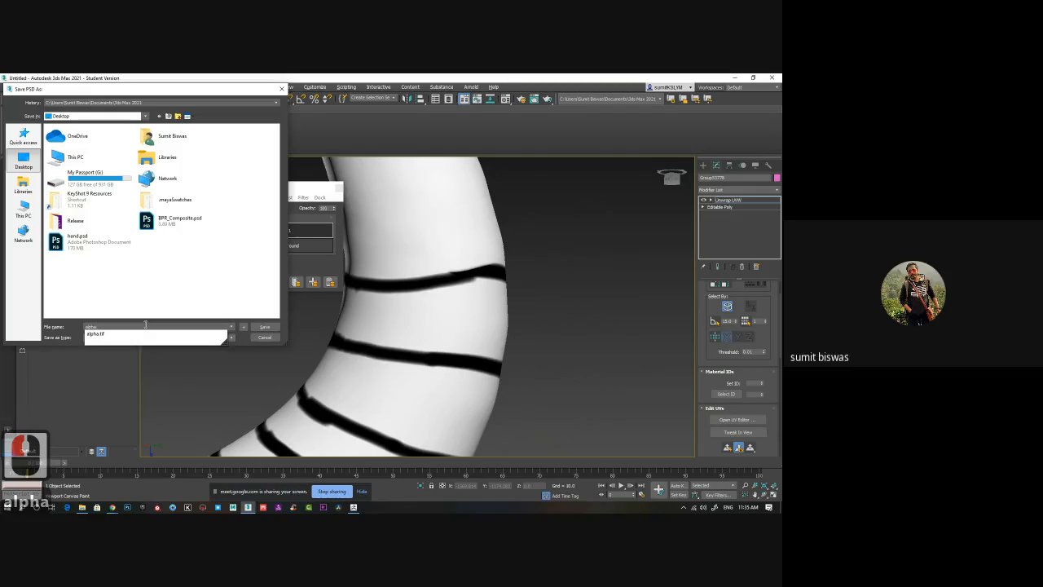
pyautogui.click(194, 298)
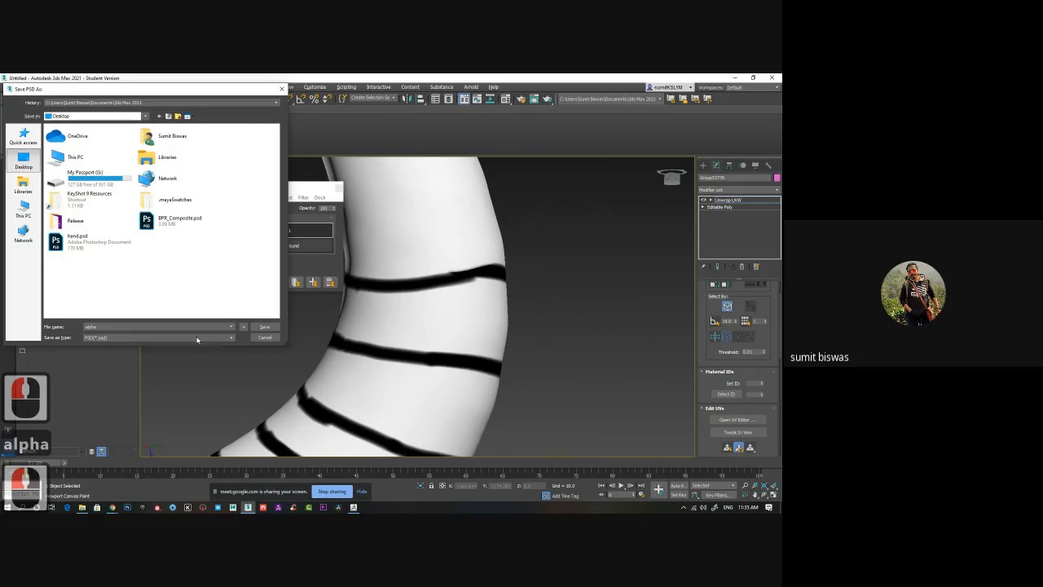
pyautogui.click(259, 328)
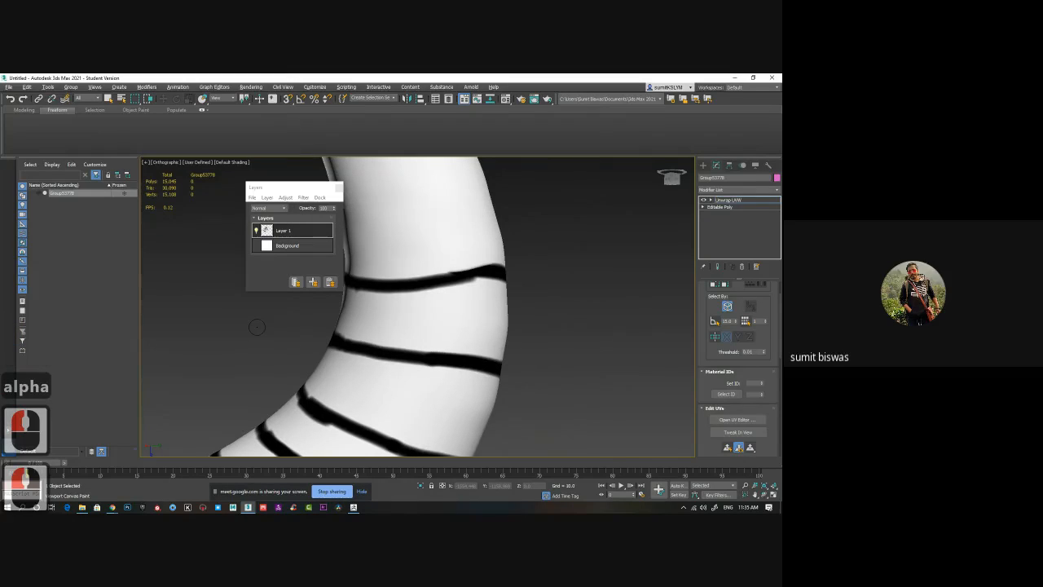
# - Switch to ZBrush and rotate the horn to a straight side view
pyautogui.press('super+d')
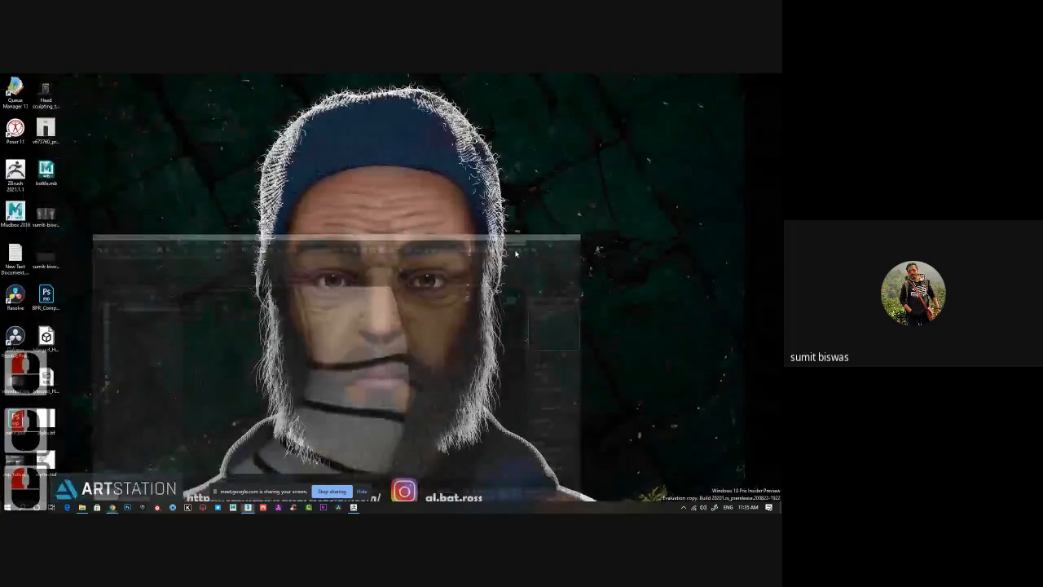
pyautogui.click(353, 507)
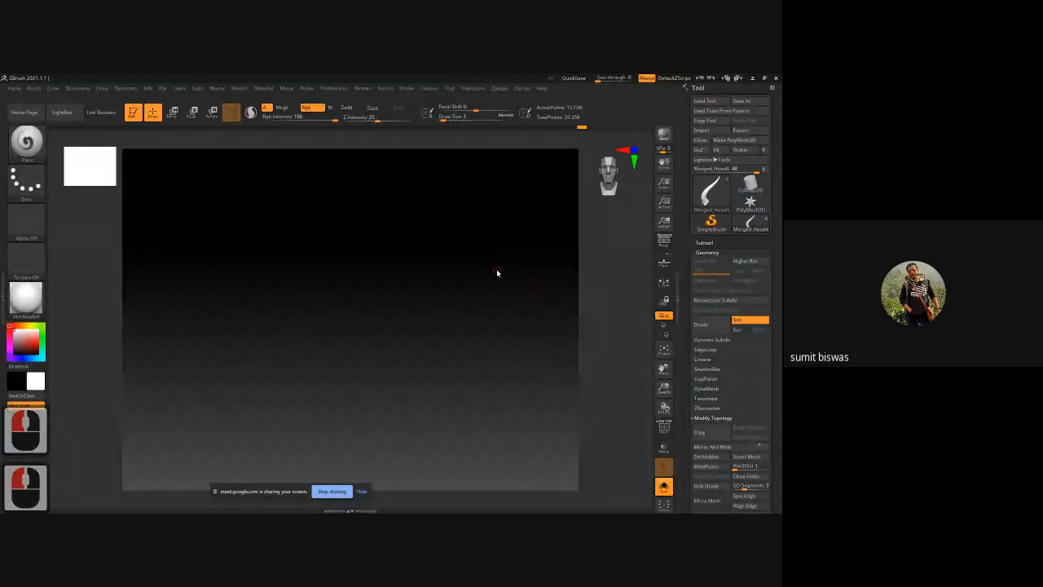
pyautogui.moveTo(497, 273); pyautogui.dragTo(614, 269)
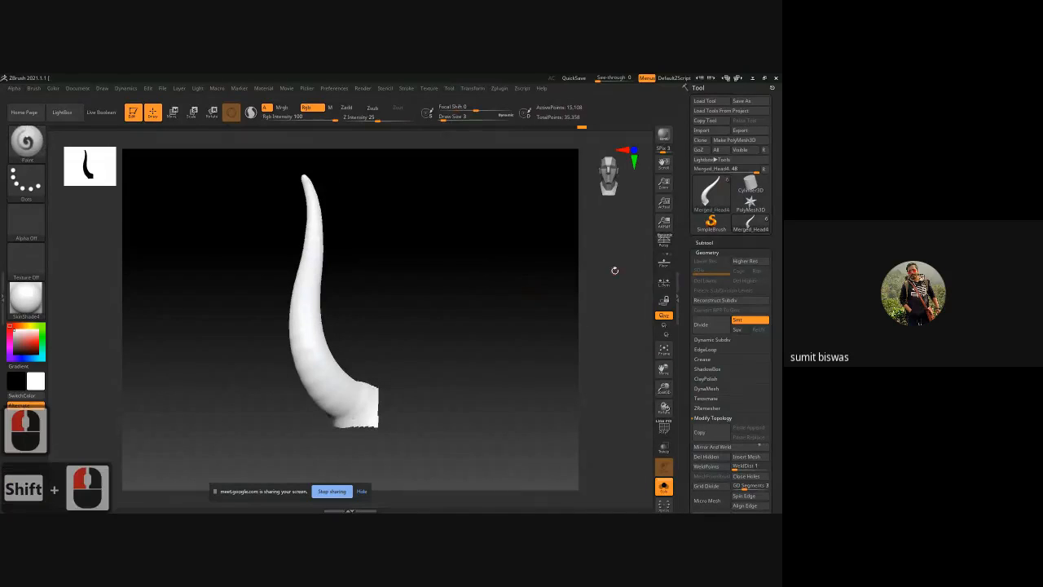
# - Try to import alpha.psd from the Desktop as a texture
pyautogui.click(706, 253)
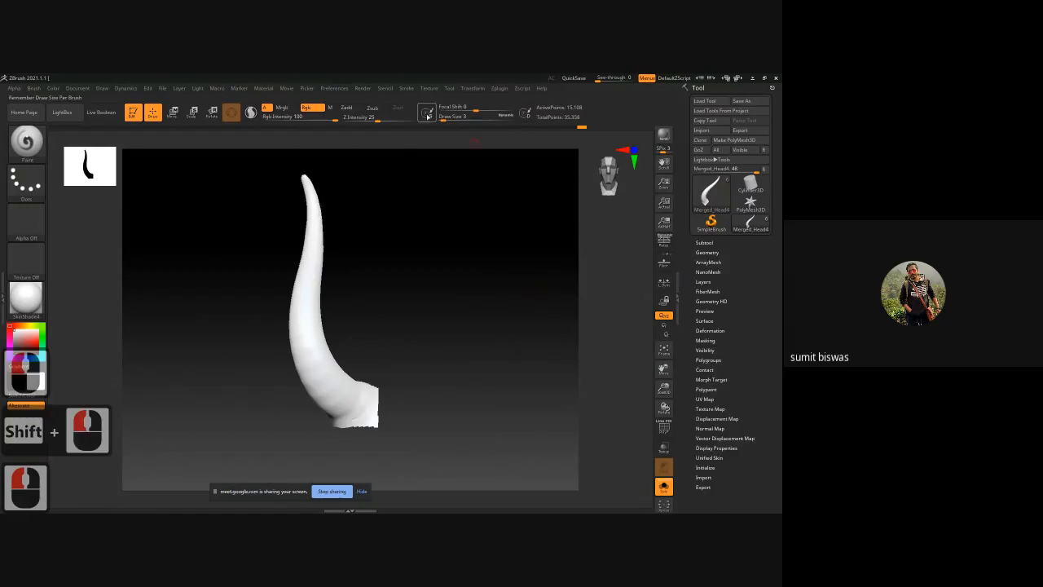
pyautogui.click(429, 89)
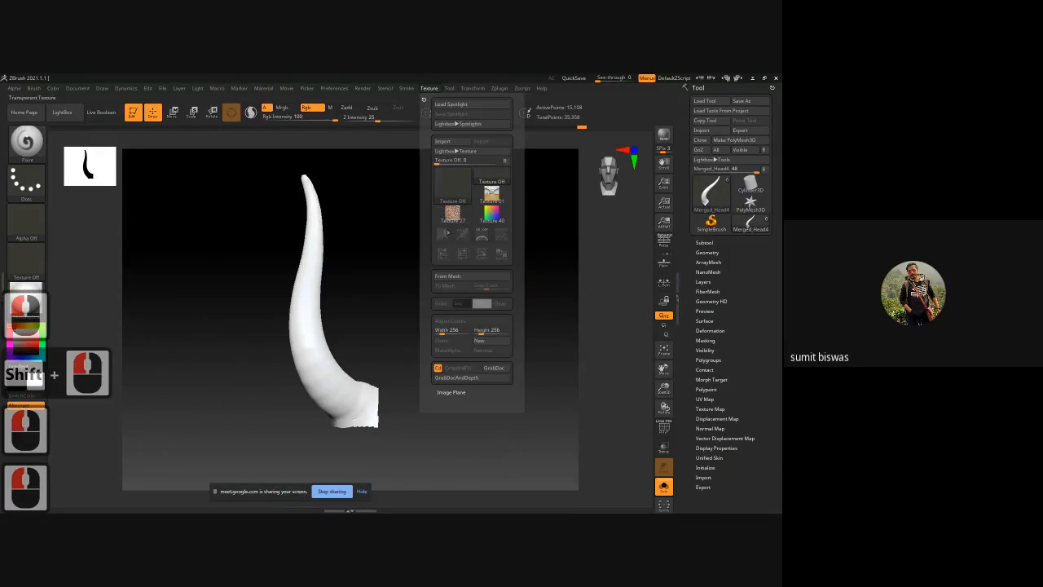
pyautogui.click(442, 141)
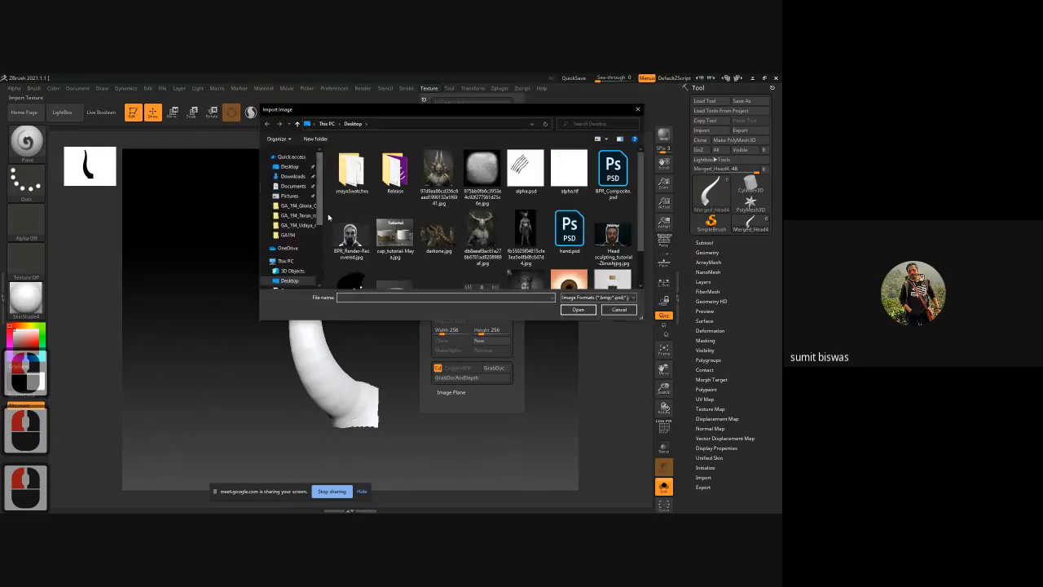
pyautogui.click(526, 166)
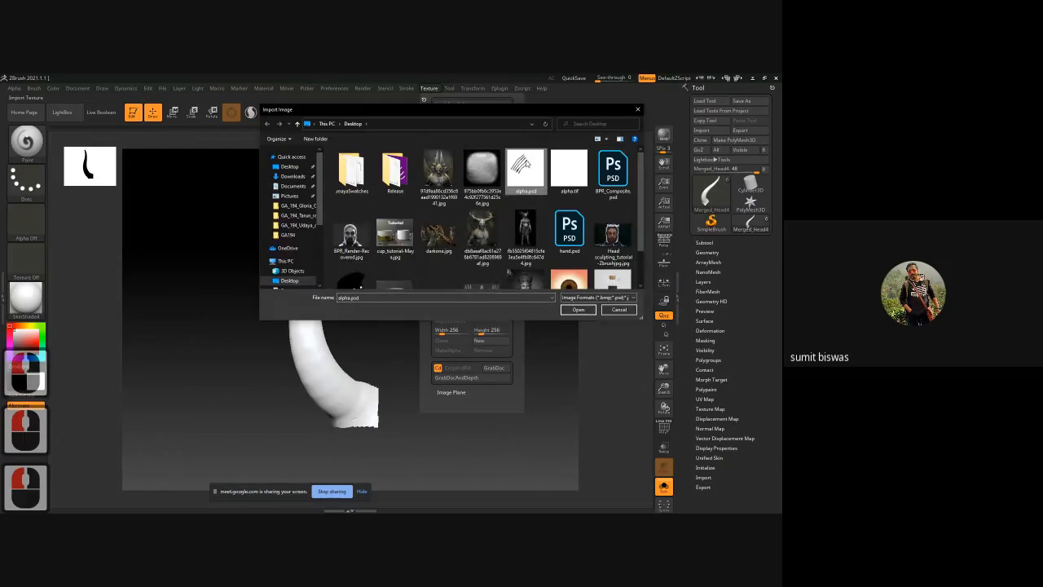
pyautogui.click(578, 309)
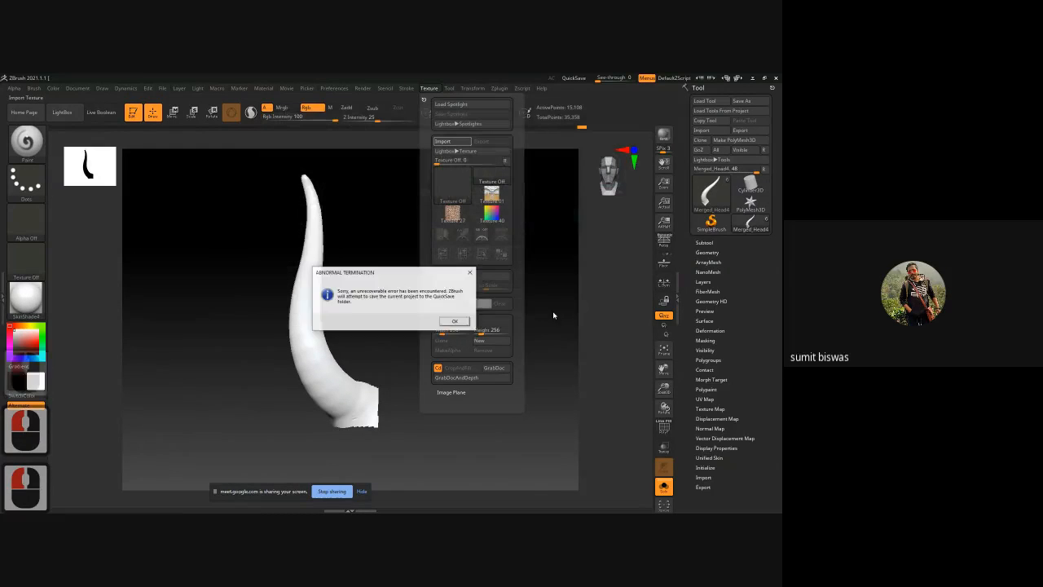
pyautogui.click(454, 322)
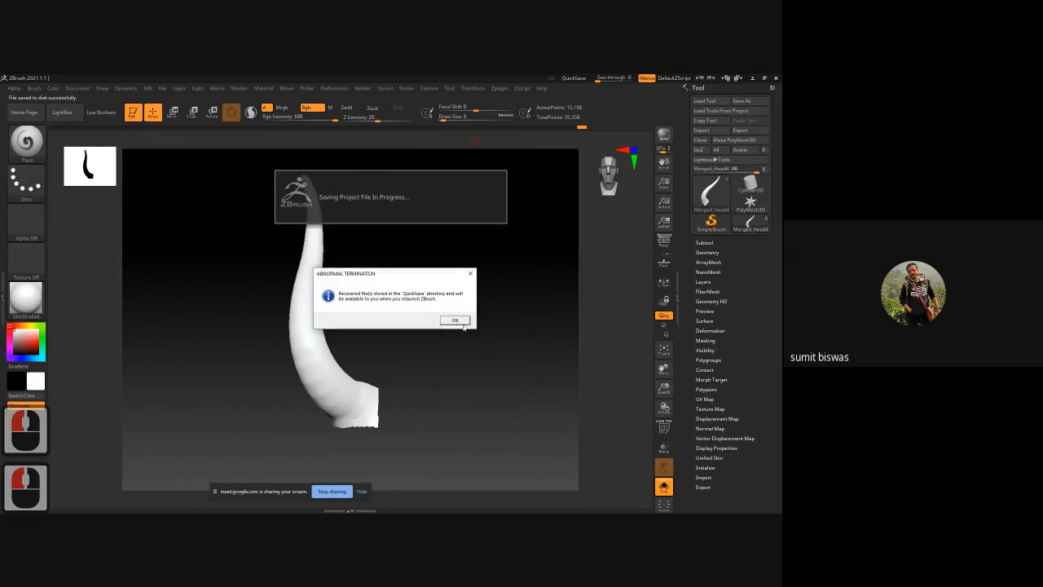
pyautogui.click(457, 320)
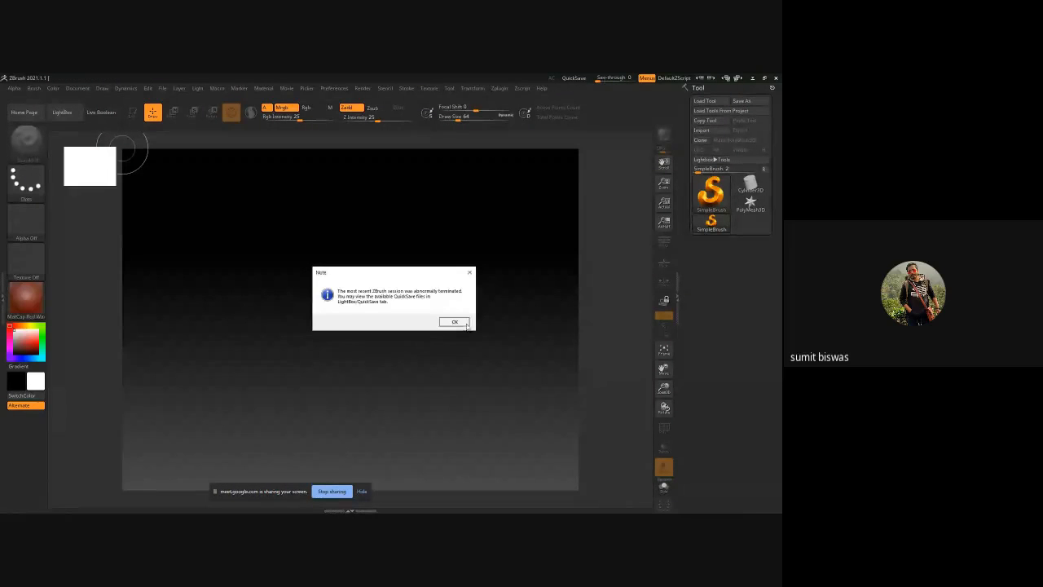
# - Load the Recovered_Tool horn from QuickSave, draw it on the canvas in Edit mode and isolate it with Solo
pyautogui.click(465, 323)
pyautogui.doubleClick(214, 222)
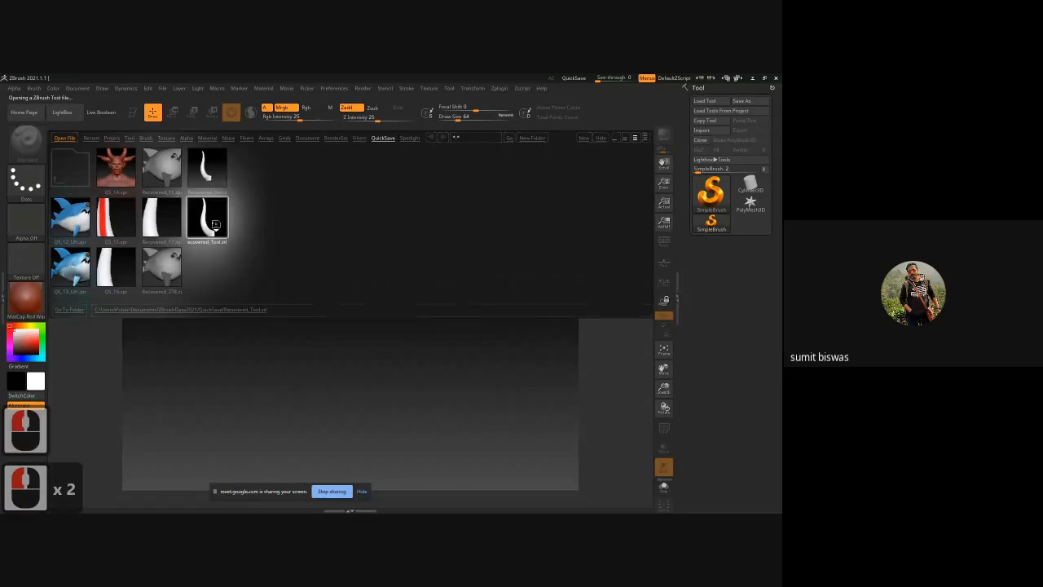
pyautogui.click(350, 399)
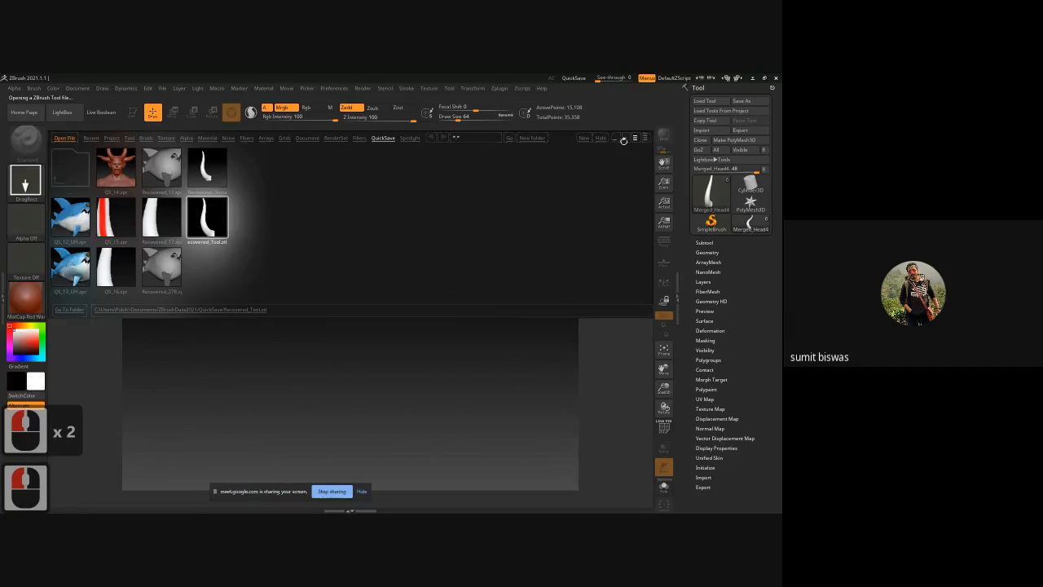
pyautogui.click(601, 137)
pyautogui.moveTo(360, 332); pyautogui.dragTo(356, 481)
pyautogui.press('t')
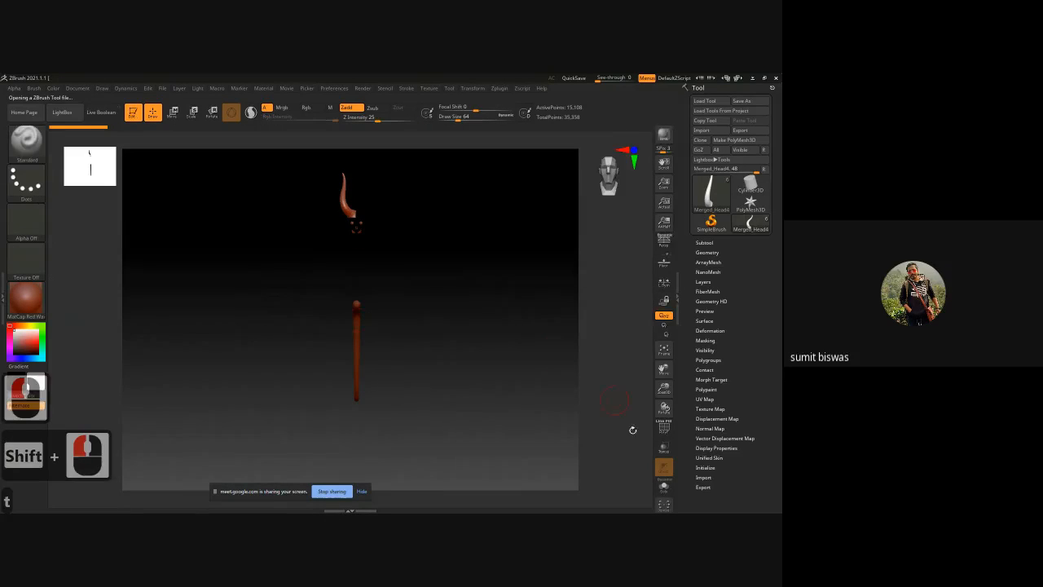
pyautogui.click(664, 486)
pyautogui.keyDown('shift'); pyautogui.moveTo(448, 286); pyautogui.dragTo(427, 287); pyautogui.keyUp('shift')
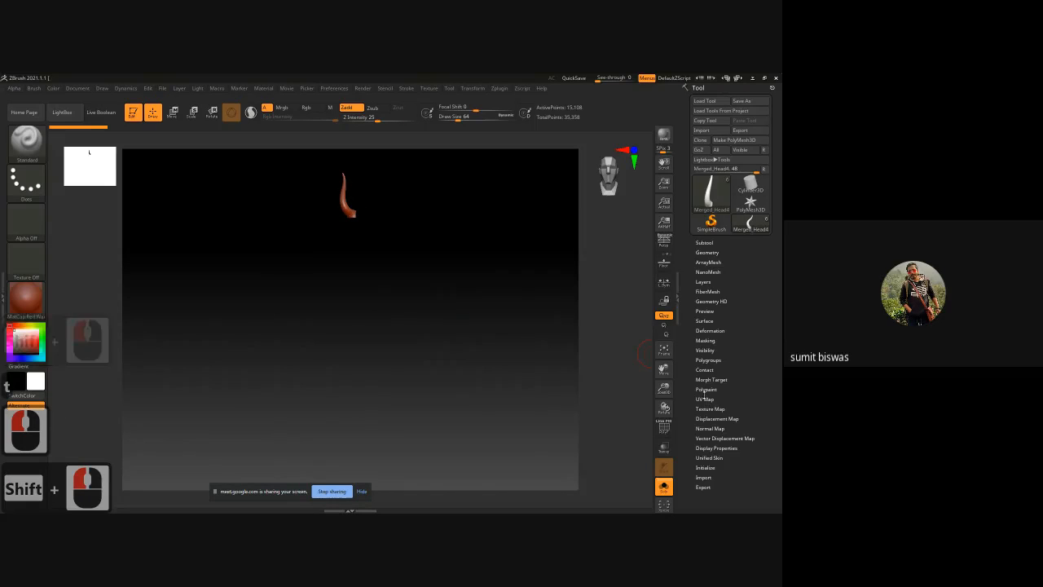
# - Retry the texture import of alpha.psd from the Desktop with the recovered horn loaded
pyautogui.click(429, 88)
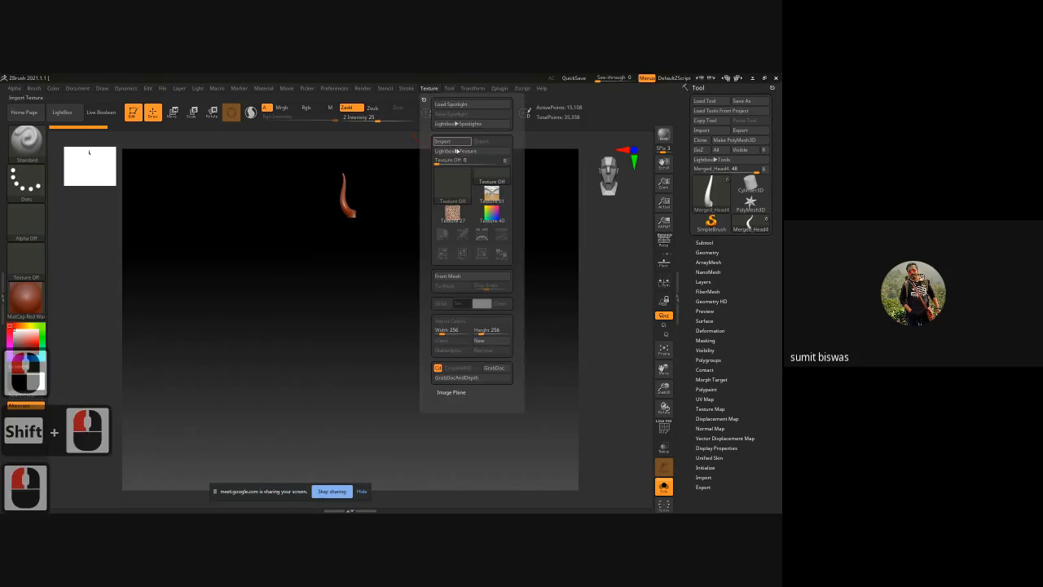
pyautogui.click(445, 141)
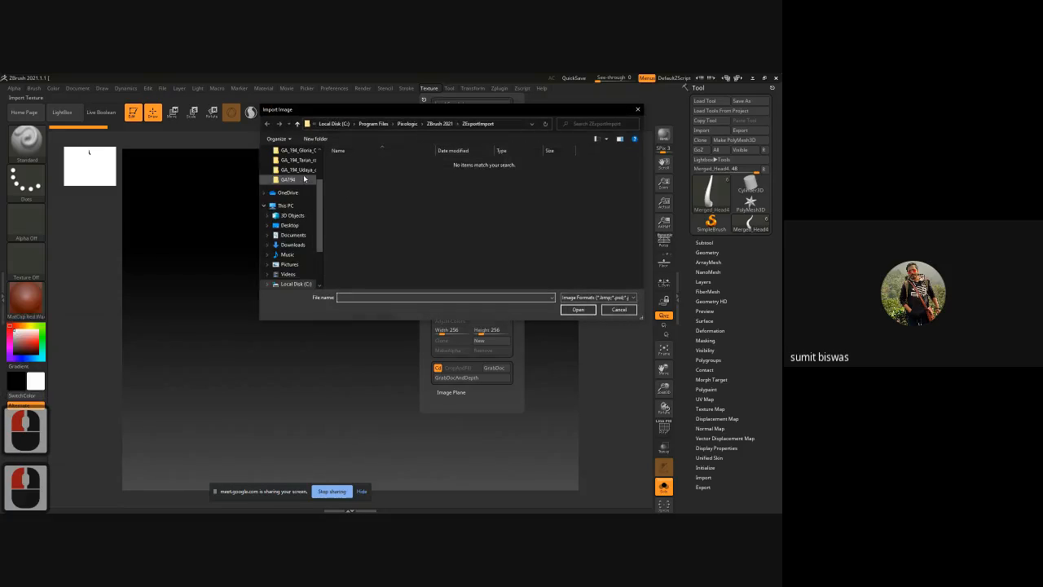
pyautogui.click(290, 225)
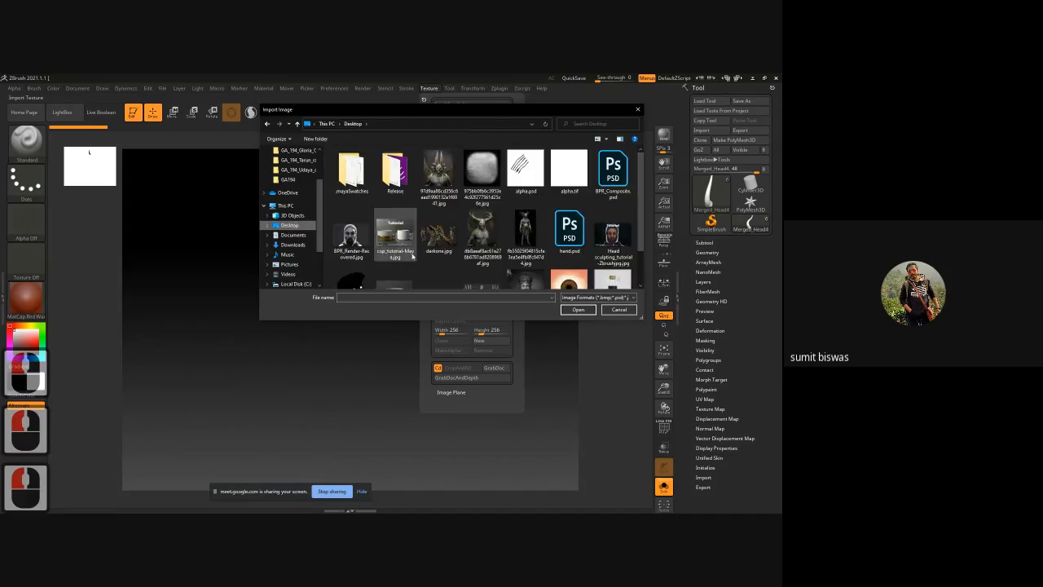
pyautogui.doubleClick(515, 177)
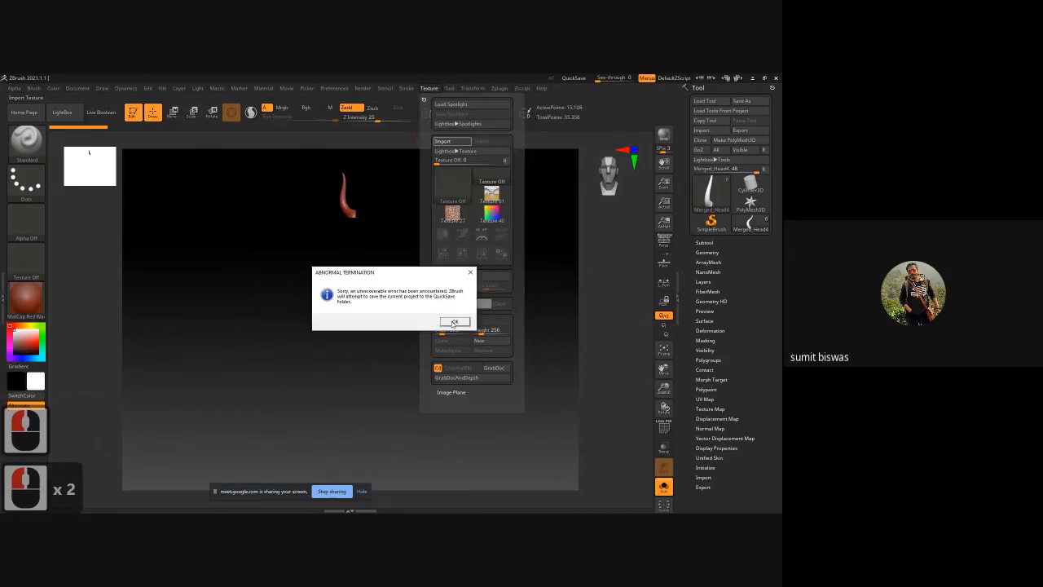
pyautogui.click(453, 322)
pyautogui.press('super')
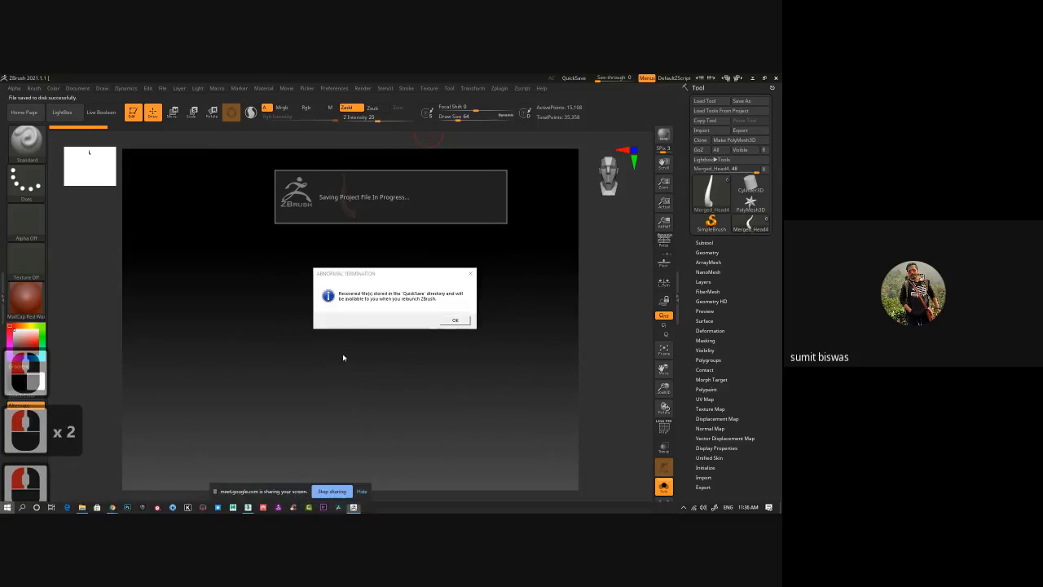
pyautogui.click(452, 321)
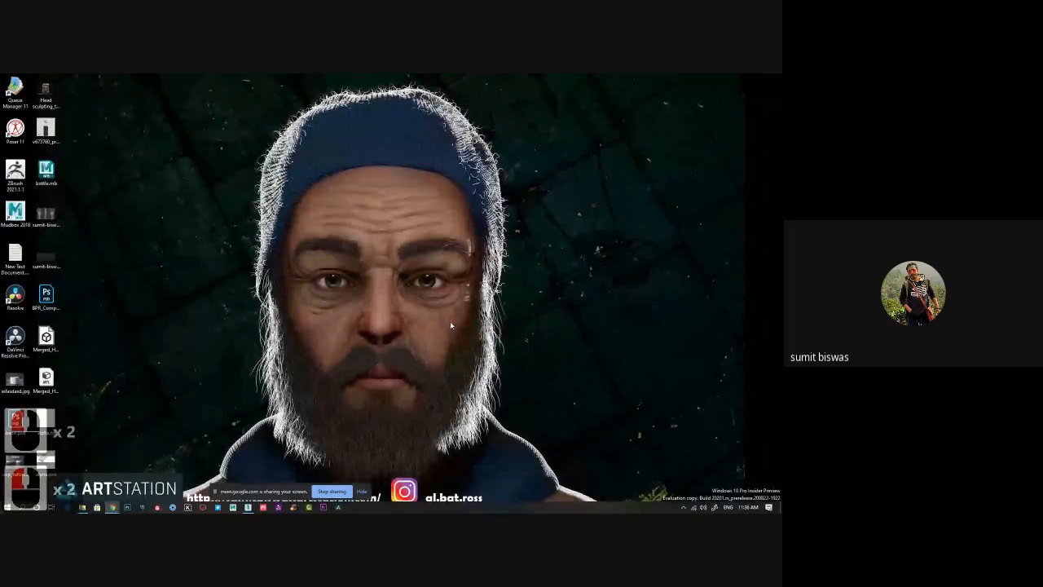
# - Convert alpha.psd on the Desktop to a JPG copy using SageThumbs
pyautogui.rightClick(50, 274)
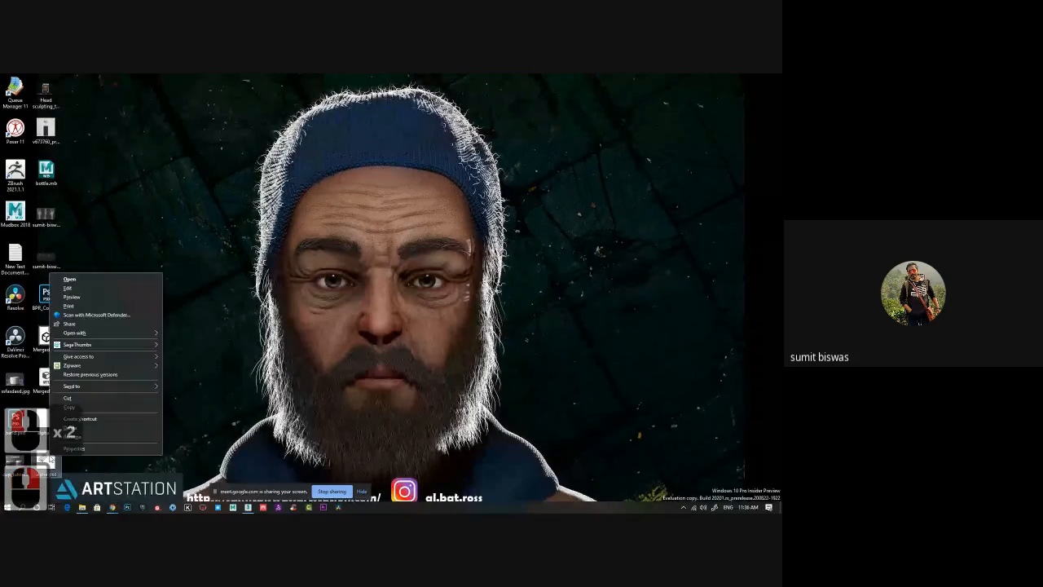
pyautogui.moveTo(89, 344)
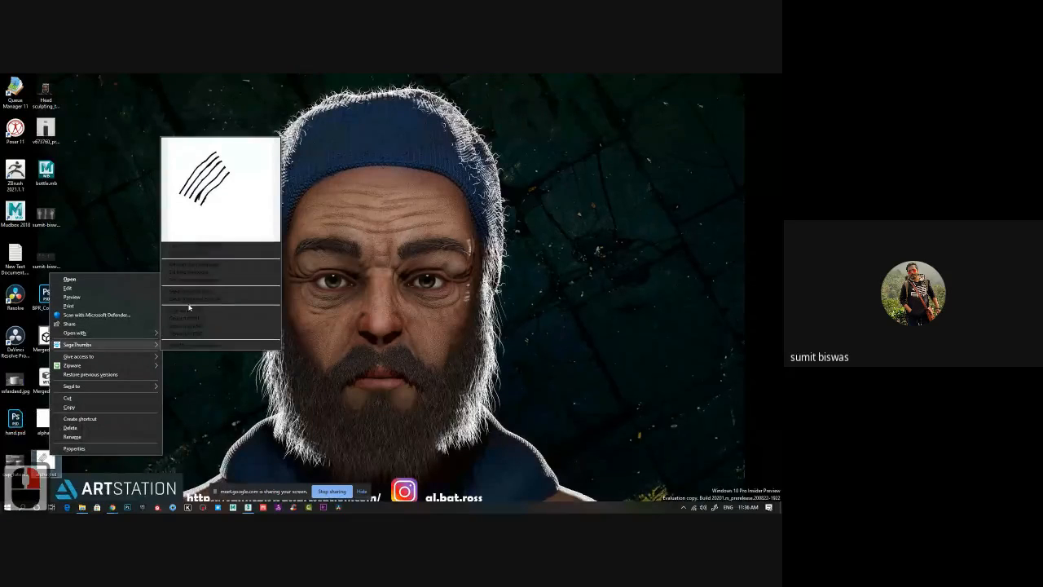
pyautogui.click(207, 310)
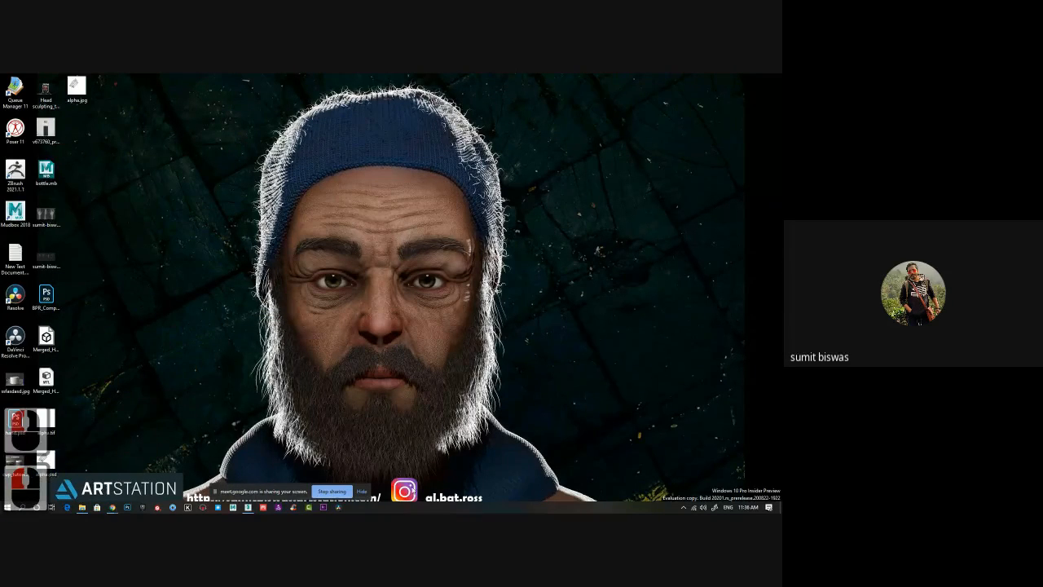
# - Relaunch ZBrush, dismiss the Home Page and load Recovered_Tool from the QuickSave files
pyautogui.doubleClick(16, 172)
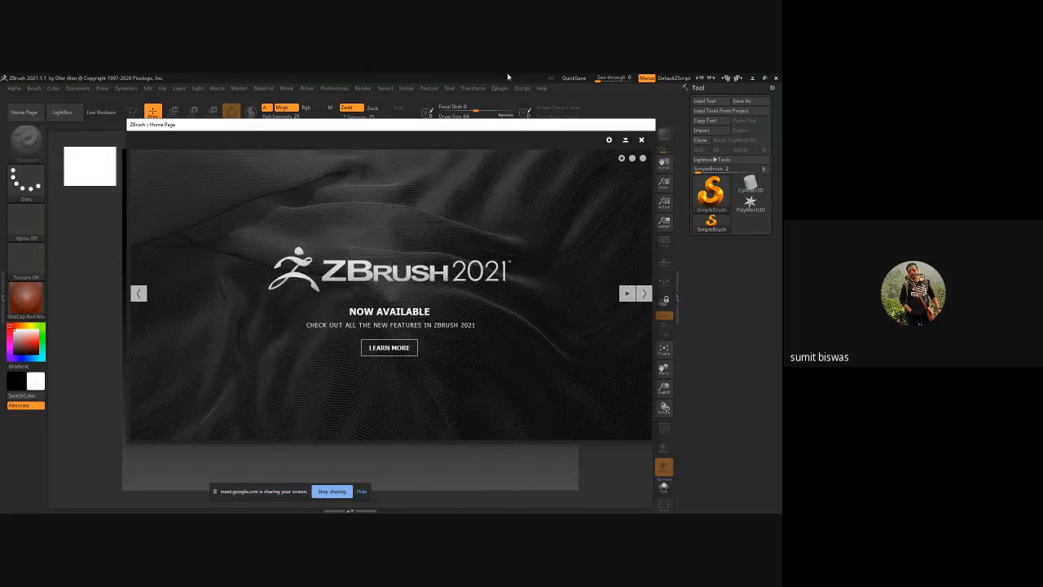
pyautogui.click(641, 140)
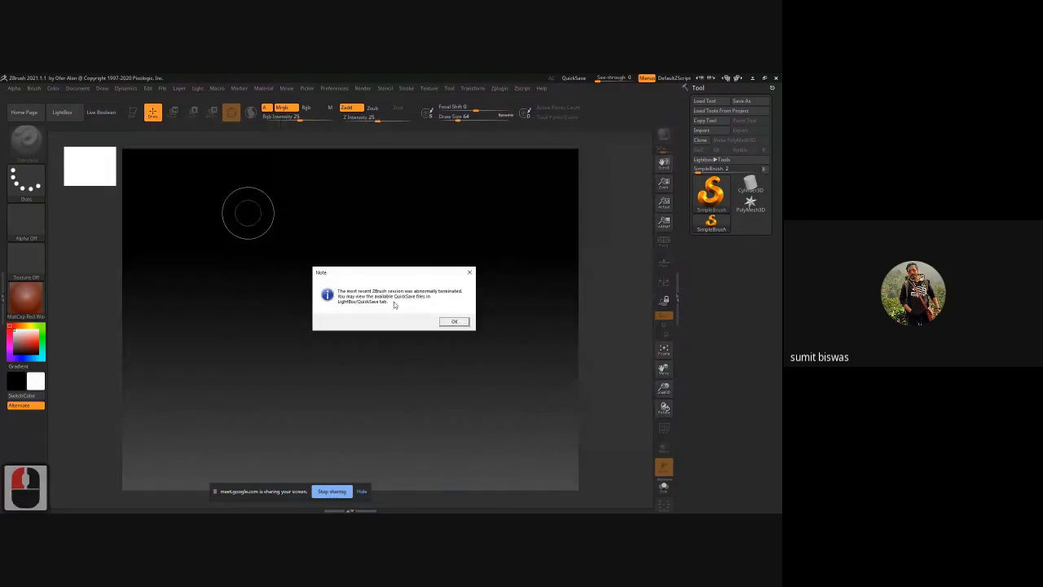
pyautogui.click(457, 322)
pyautogui.doubleClick(207, 267)
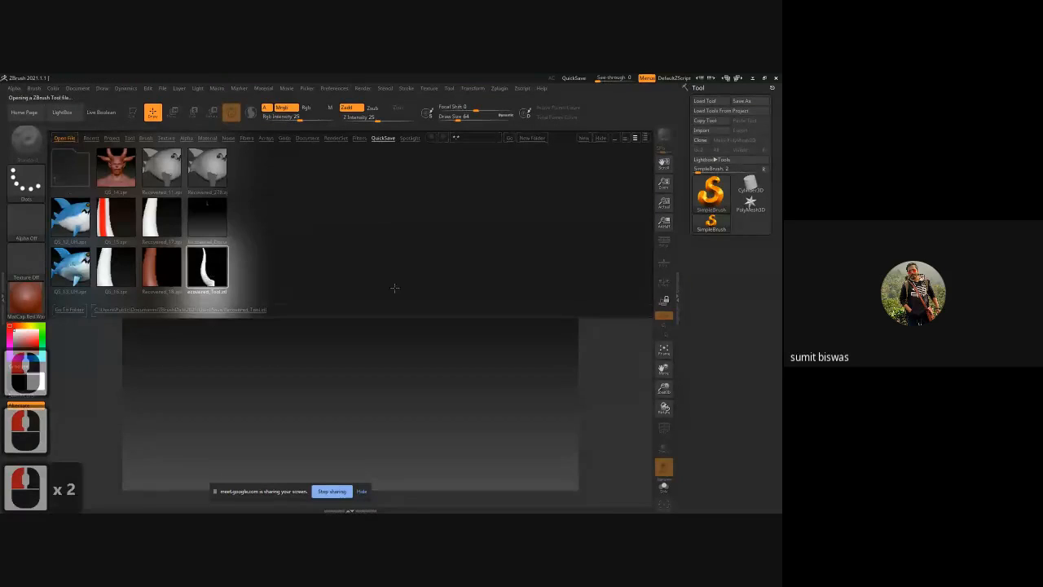
# - Draw the recovered model upright on the canvas, enter Edit mode and isolate the Merged_Head4 horn with Solo
pyautogui.click(597, 139)
pyautogui.keyDown('shift'); pyautogui.moveTo(347, 295); pyautogui.dragTo(343, 439); pyautogui.keyUp('shift')
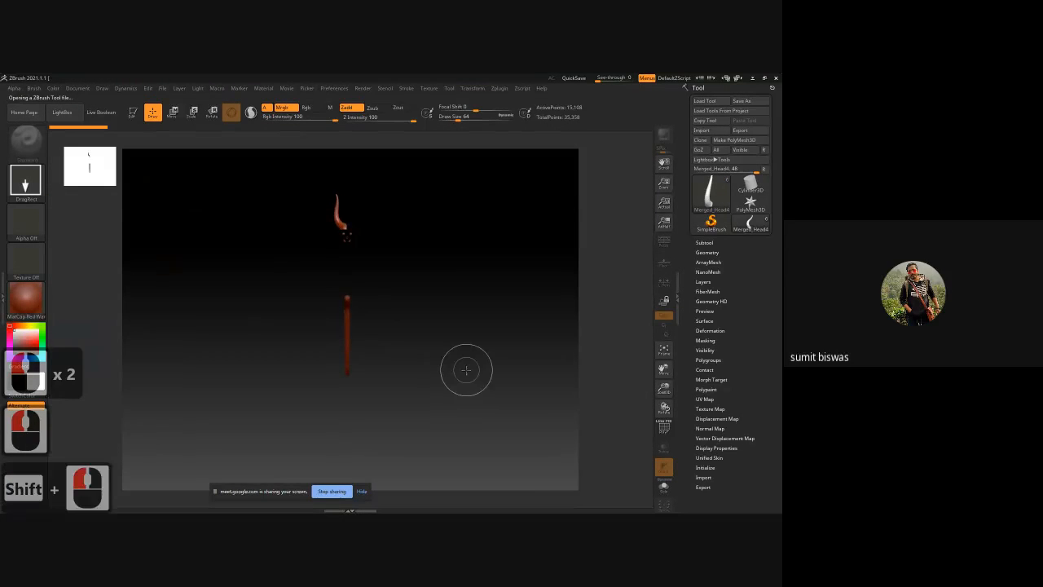
pyautogui.press('t')
pyautogui.click(617, 285)
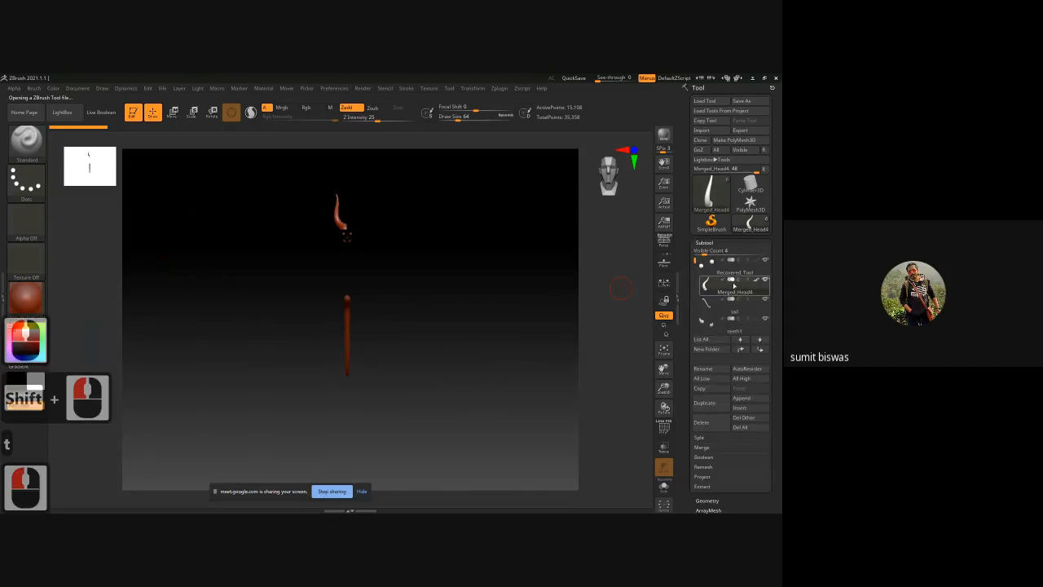
pyautogui.click(665, 487)
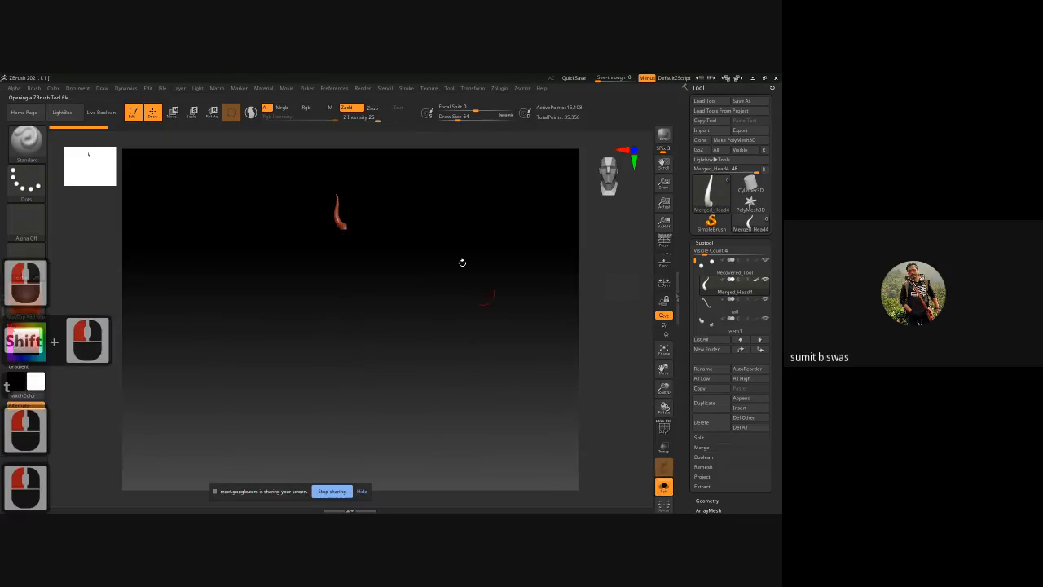
# - Open the horn's UV Map settings and frame the horn larger near the middle of the canvas
pyautogui.keyDown('alt'); pyautogui.moveTo(415, 244); pyautogui.dragTo(411, 290); pyautogui.keyUp('alt')
pyautogui.keyDown('ctrl'); pyautogui.moveTo(411, 290); pyautogui.dragTo(331, 281, button='right'); pyautogui.keyUp('ctrl')
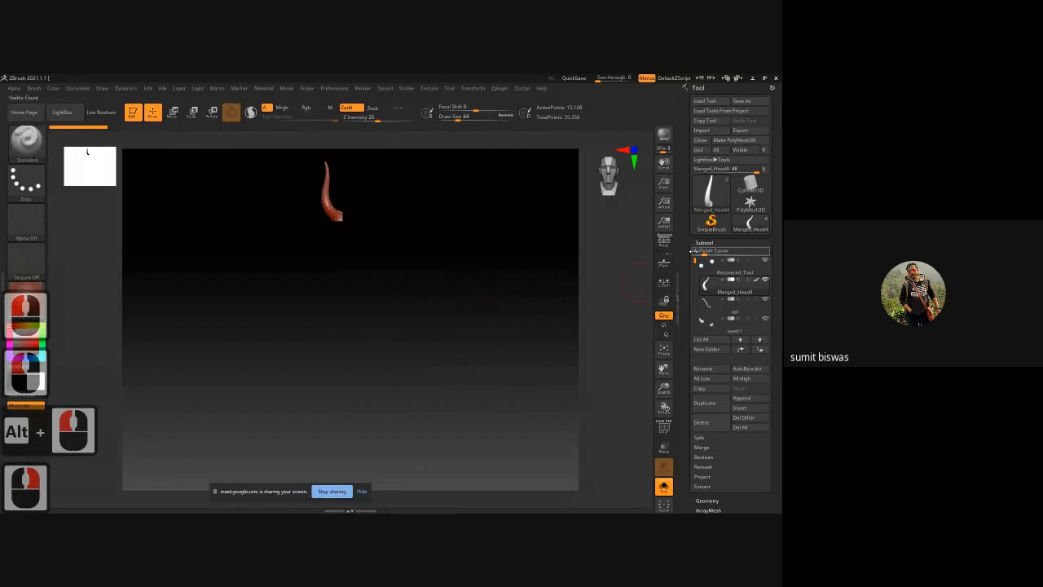
pyautogui.click(704, 243)
pyautogui.click(704, 400)
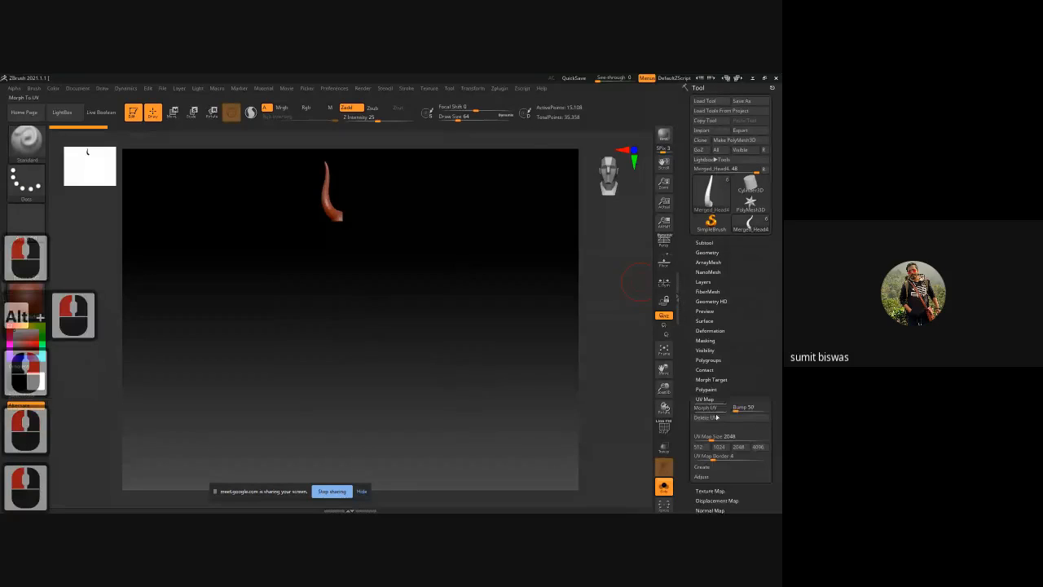
pyautogui.keyDown('alt'); pyautogui.moveTo(474, 243); pyautogui.dragTo(468, 301); pyautogui.keyUp('alt')
pyautogui.keyDown('ctrl'); pyautogui.moveTo(301, 252); pyautogui.dragTo(309, 268, button='right'); pyautogui.keyUp('ctrl')
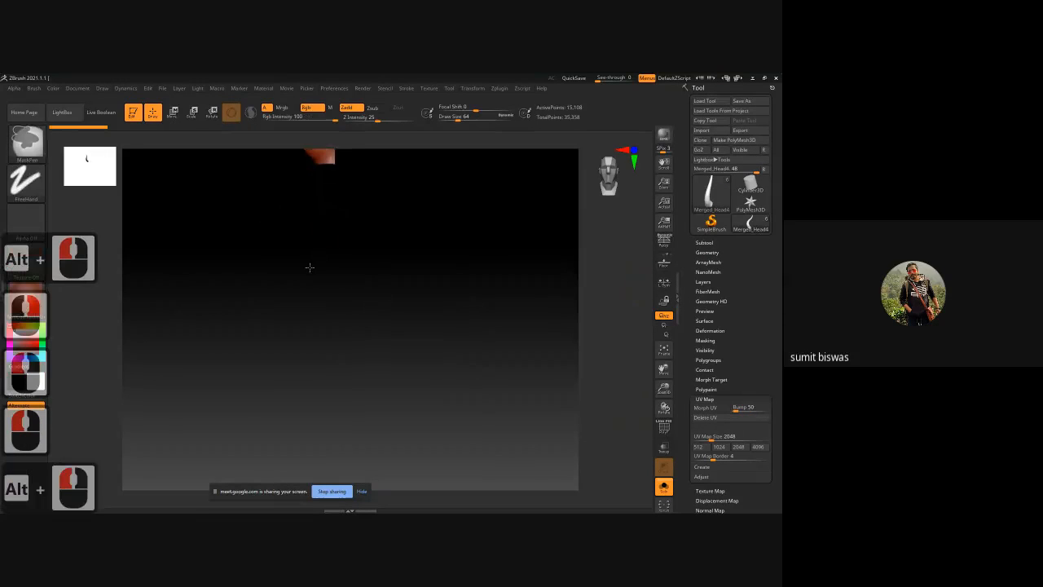
pyautogui.keyDown('alt'); pyautogui.moveTo(375, 234); pyautogui.dragTo(392, 419); pyautogui.keyUp('alt')
pyautogui.keyDown('ctrl'); pyautogui.moveTo(318, 311); pyautogui.dragTo(320, 321, button='right'); pyautogui.keyUp('ctrl')
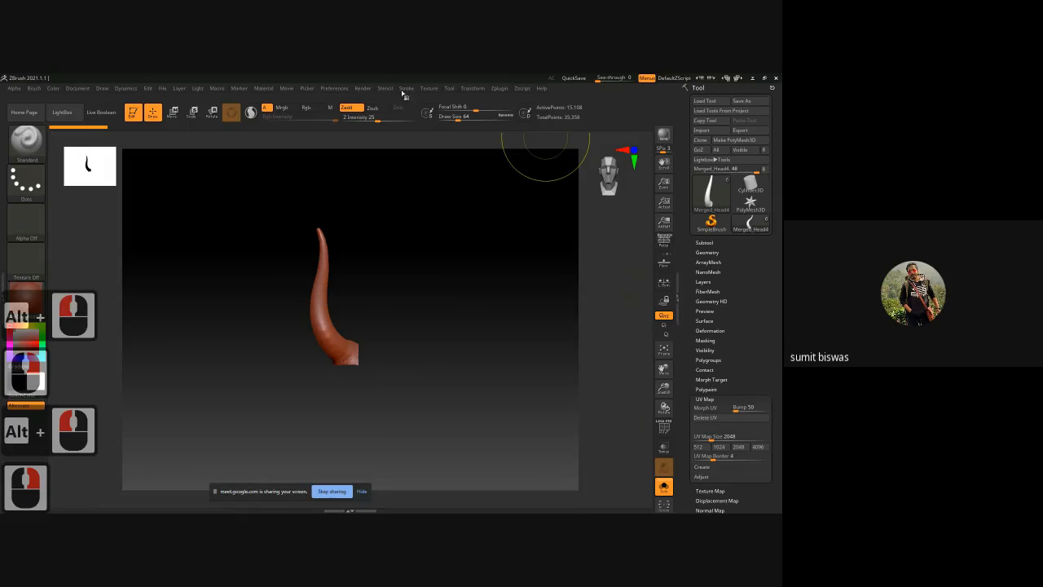
# - Import alpha.jpg from the Desktop as a texture and select it as the current texture
pyautogui.click(429, 88)
pyautogui.click(442, 141)
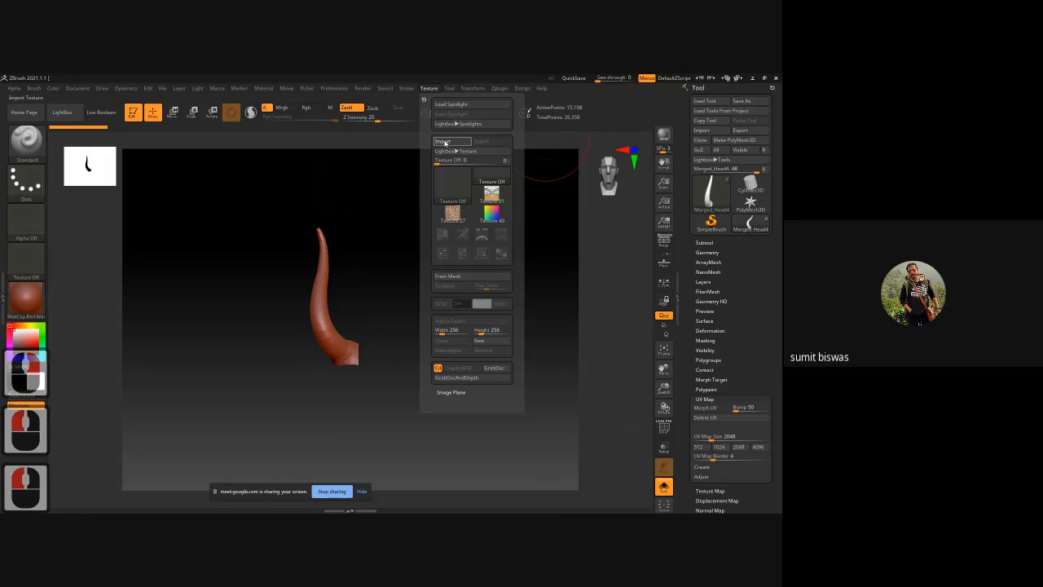
pyautogui.click(285, 205)
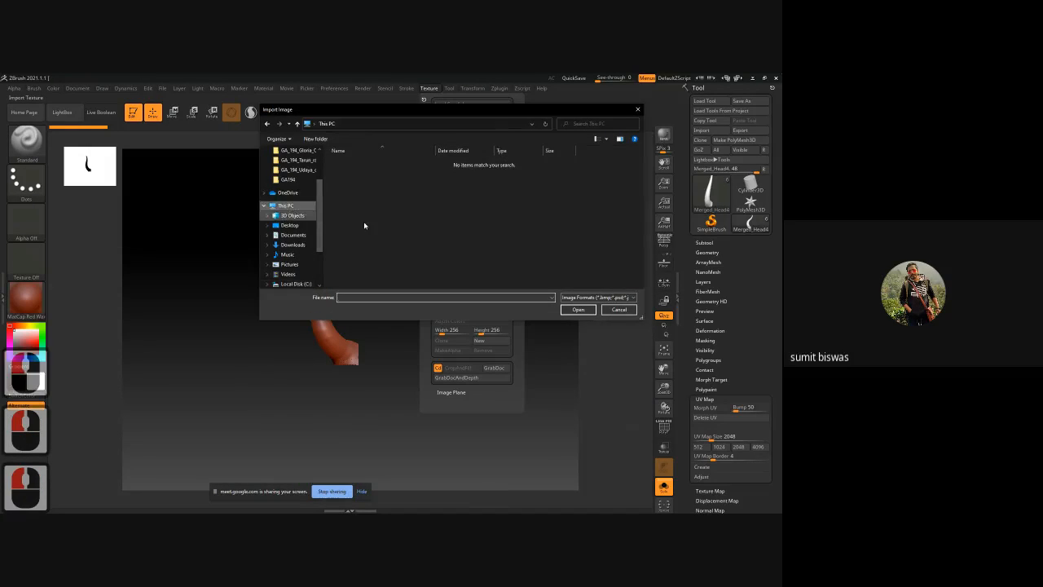
pyautogui.click(287, 227)
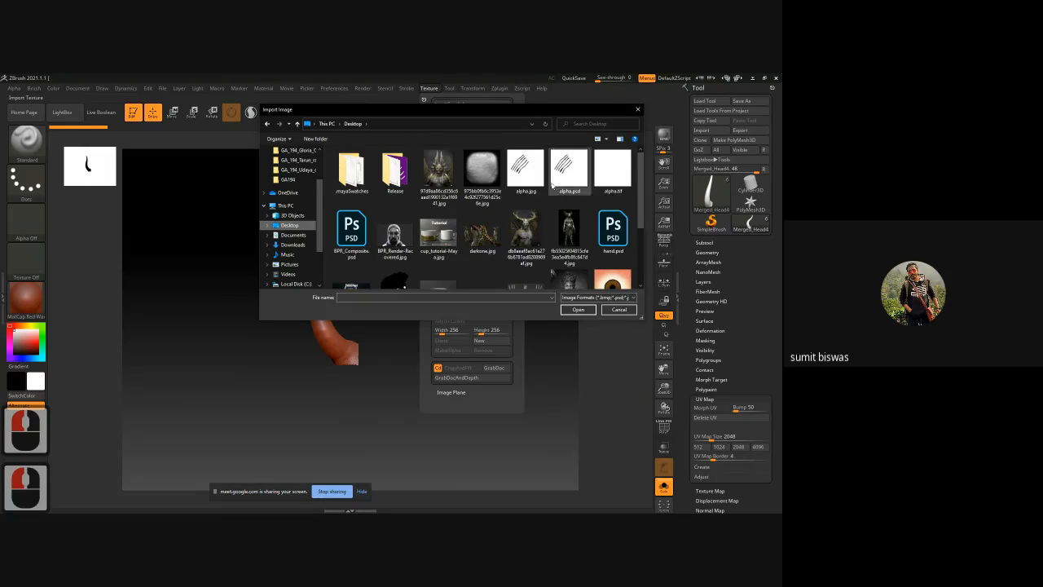
pyautogui.click(527, 176)
pyautogui.click(578, 309)
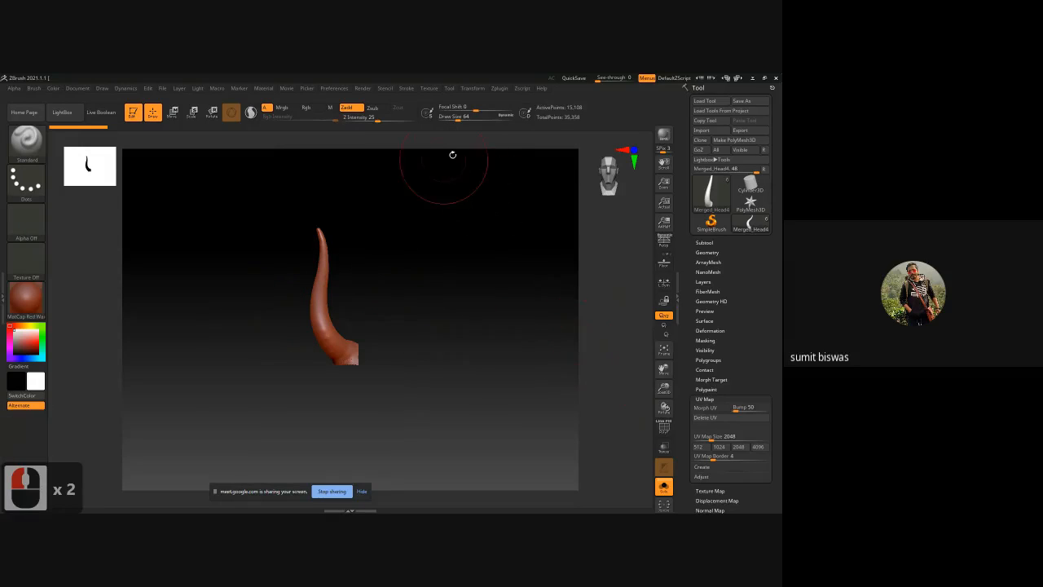
pyautogui.click(429, 88)
pyautogui.click(453, 234)
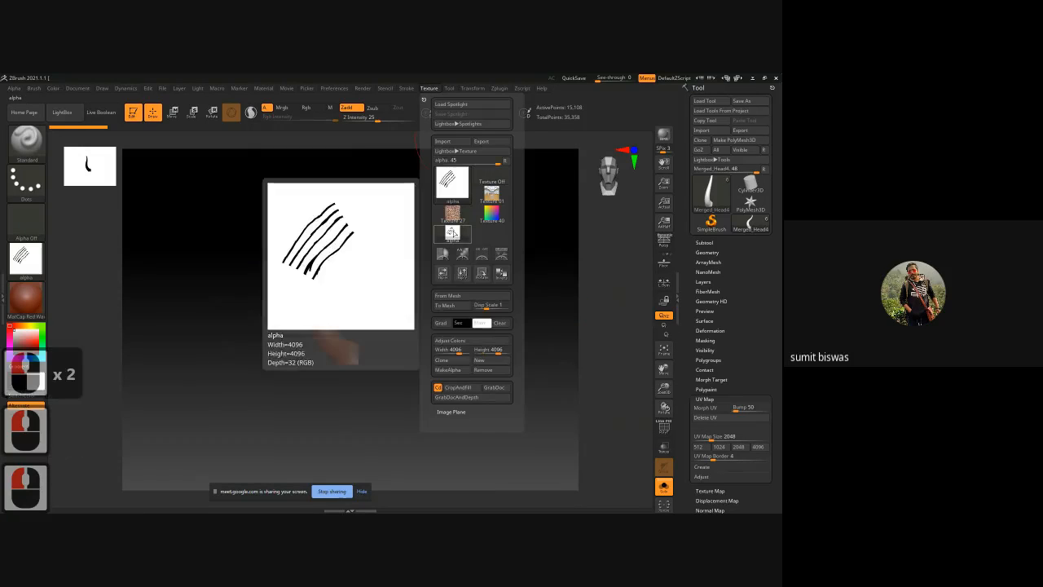
# - Flip the imported alpha texture vertically and assign it as the horn's texture map
pyautogui.click(462, 276)
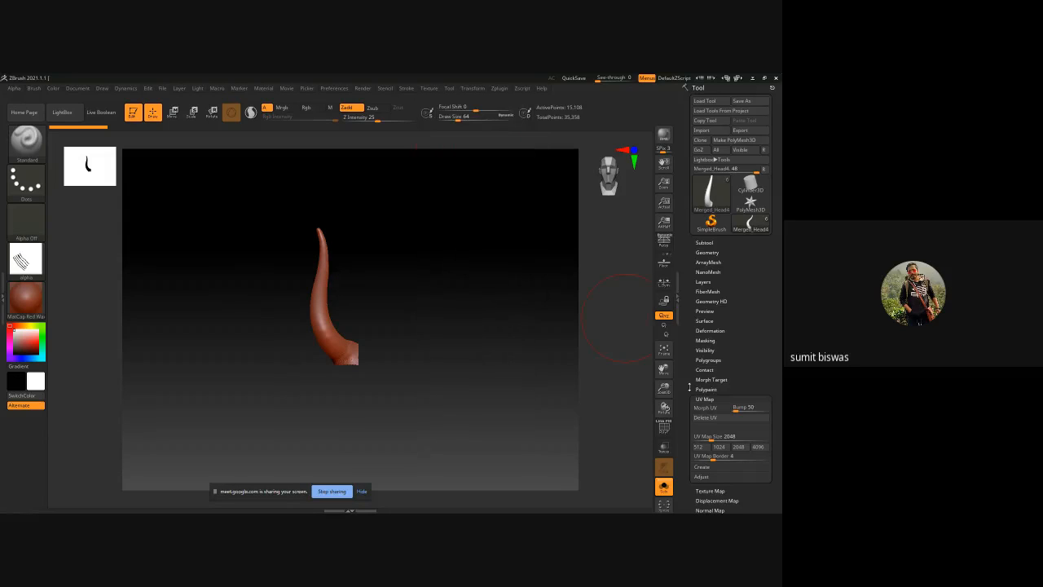
pyautogui.moveTo(690, 388); pyautogui.dragTo(687, 348)
pyautogui.moveTo(715, 410); pyautogui.dragTo(715, 380)
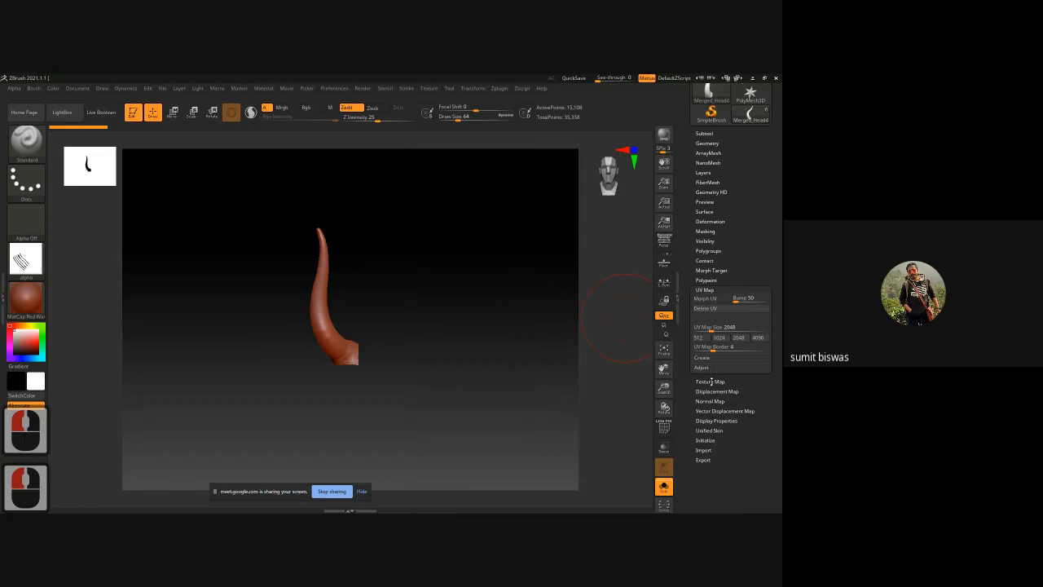
pyautogui.click(712, 381)
pyautogui.click(721, 326)
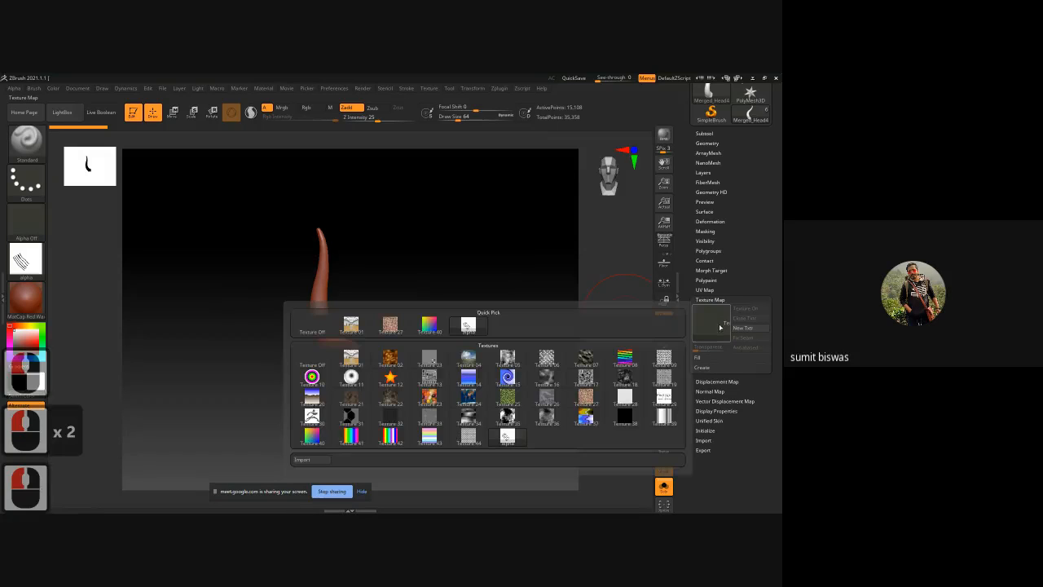
pyautogui.click(468, 325)
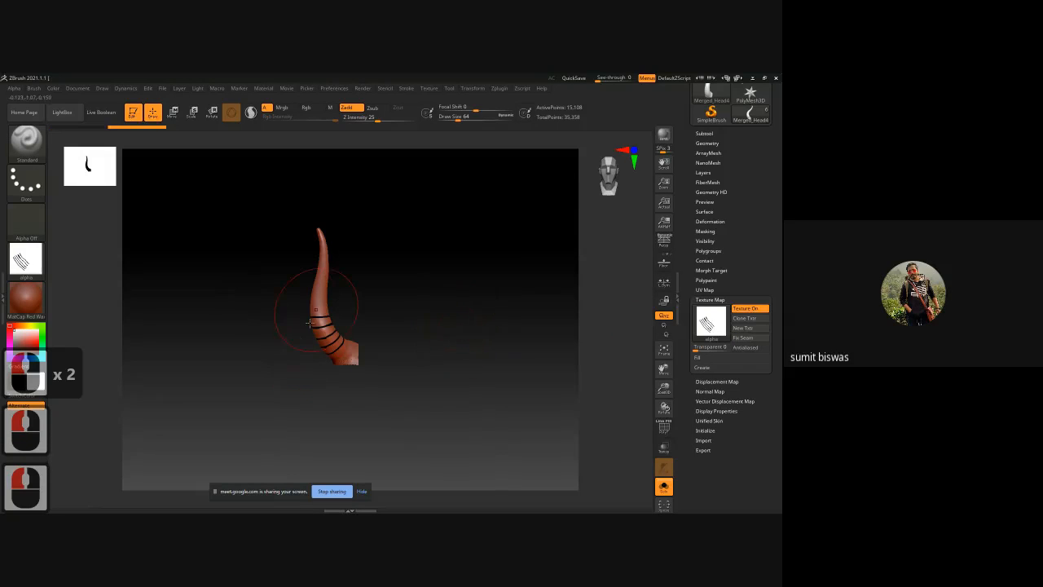
pyautogui.moveTo(364, 331); pyautogui.dragTo(628, 273)
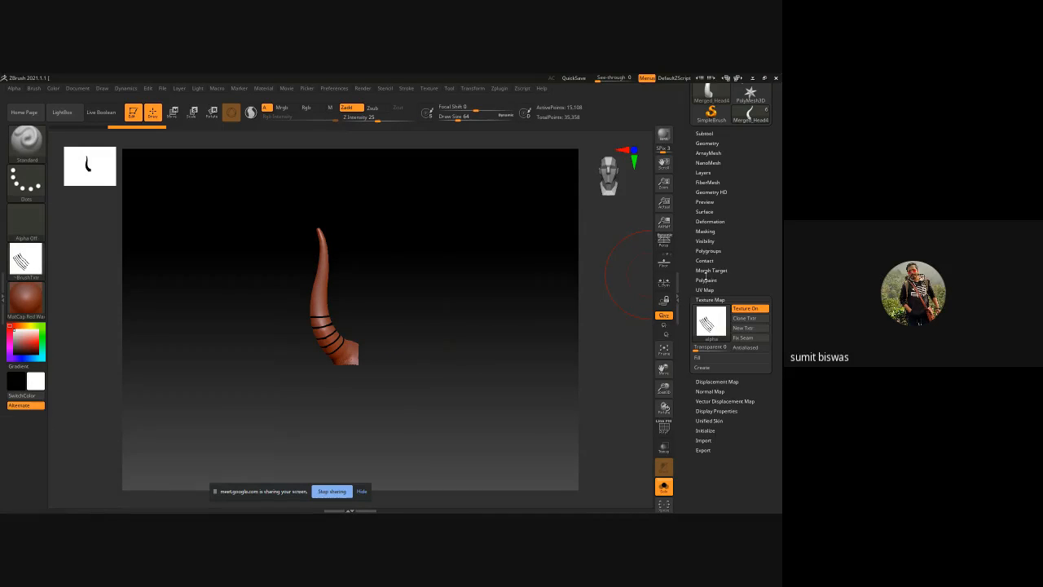
pyautogui.click(706, 231)
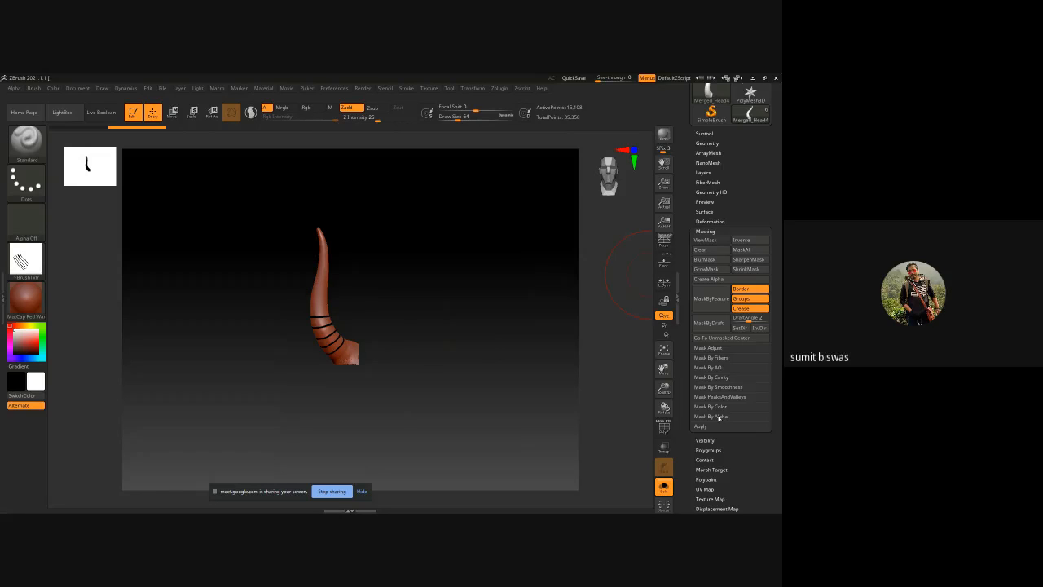
pyautogui.click(711, 416)
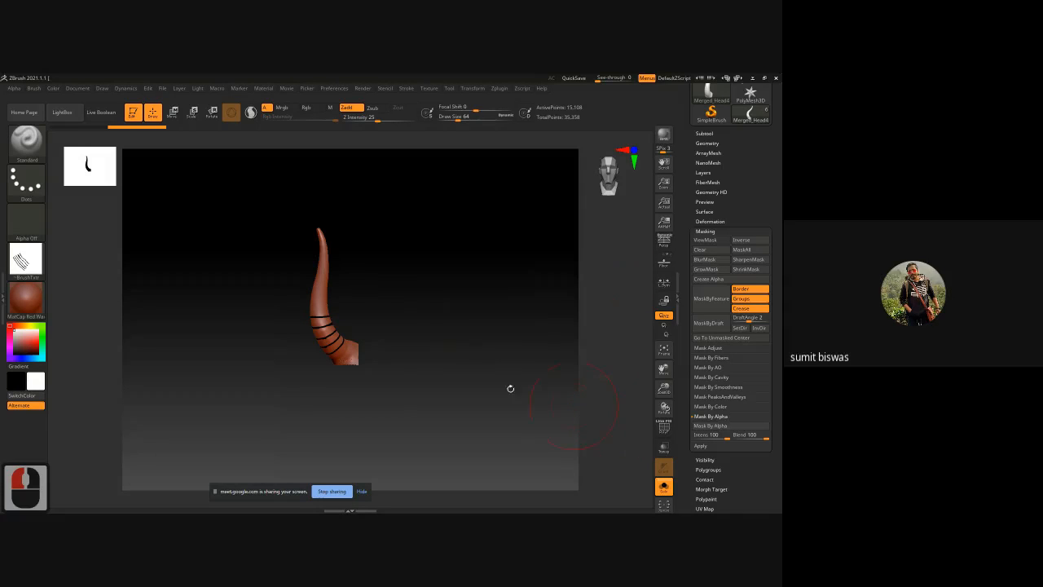
pyautogui.click(30, 223)
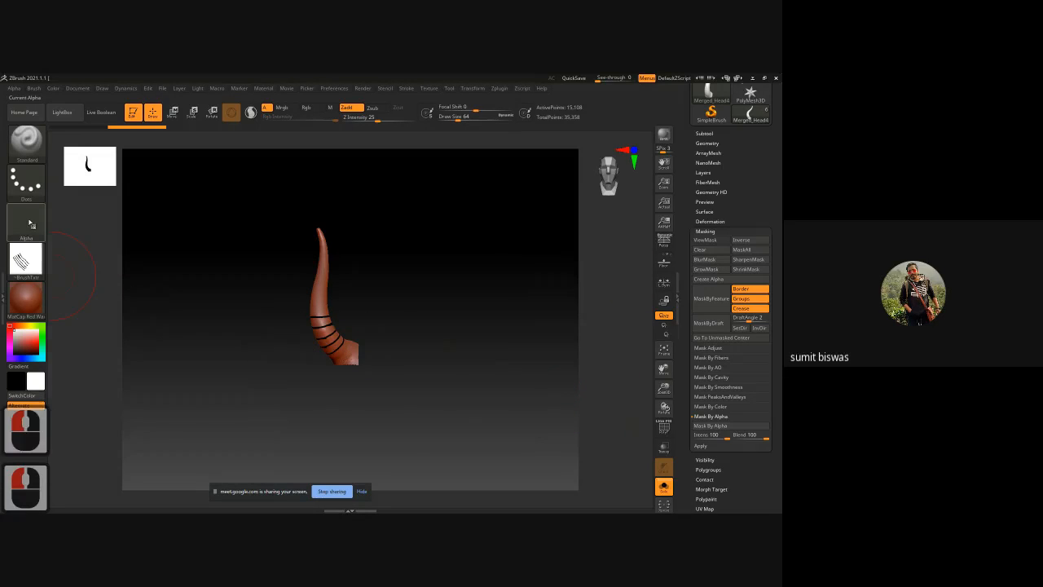
pyautogui.click(29, 223)
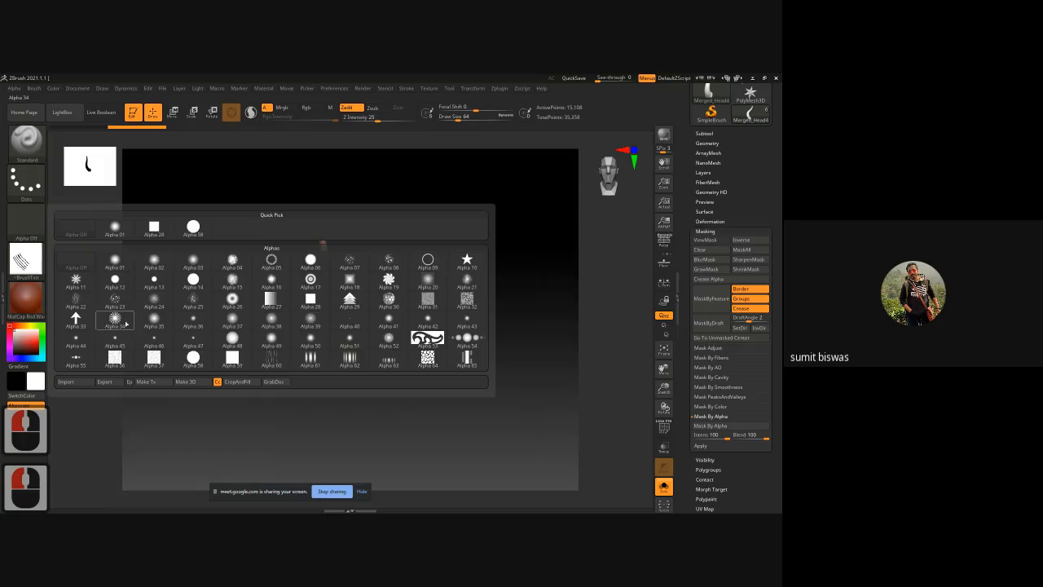
pyautogui.click(67, 381)
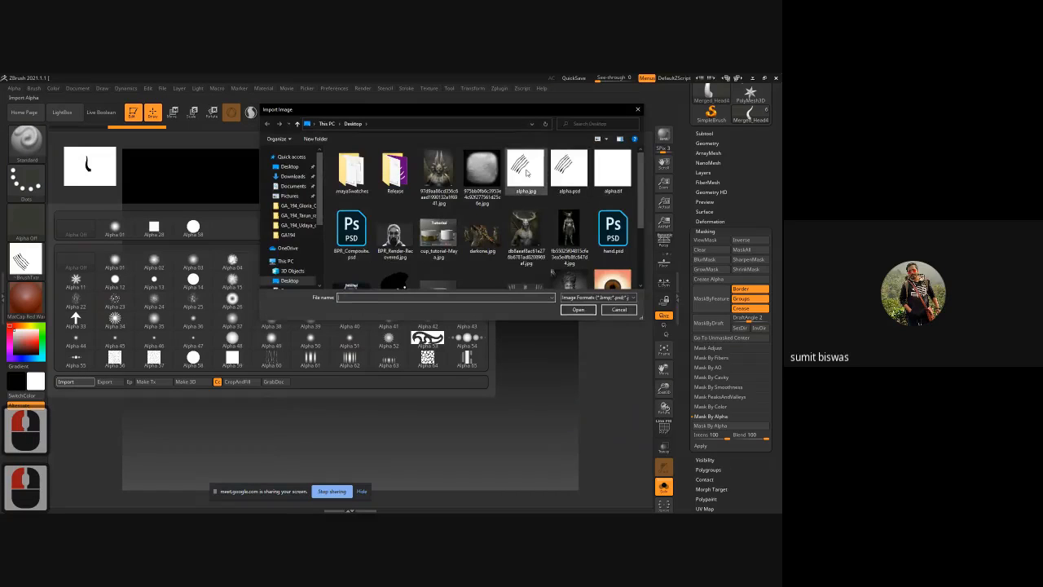
pyautogui.click(525, 171)
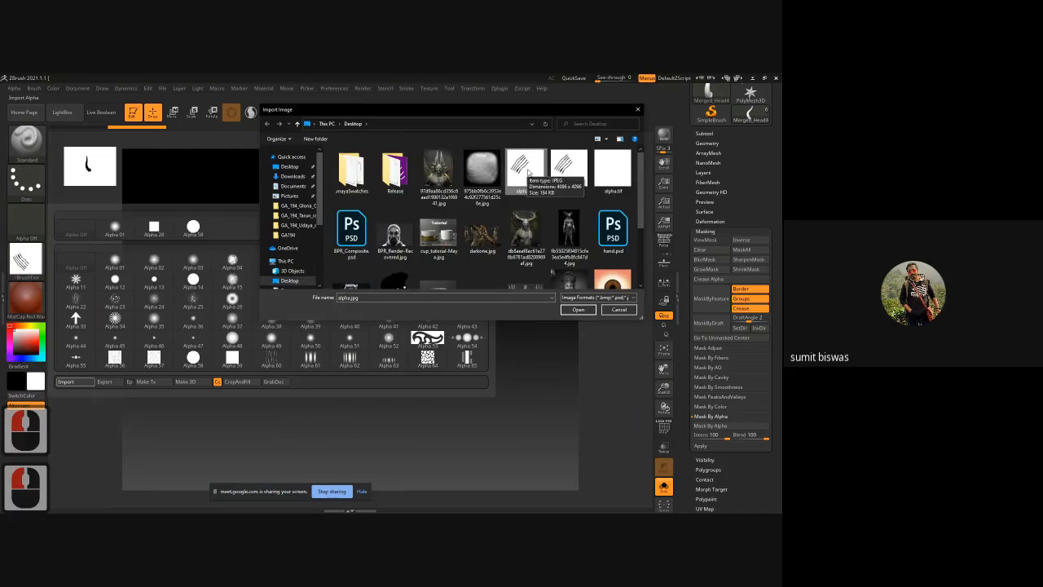
pyautogui.click(621, 310)
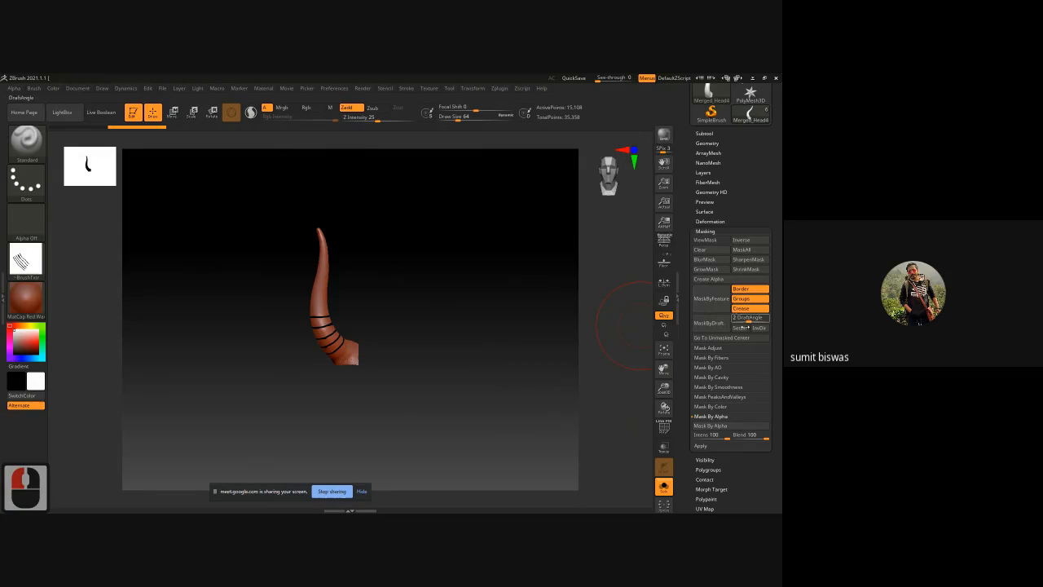
# - Mask the horn by the intensity of its stripe texture, using the Mask By Color options
pyautogui.click(709, 407)
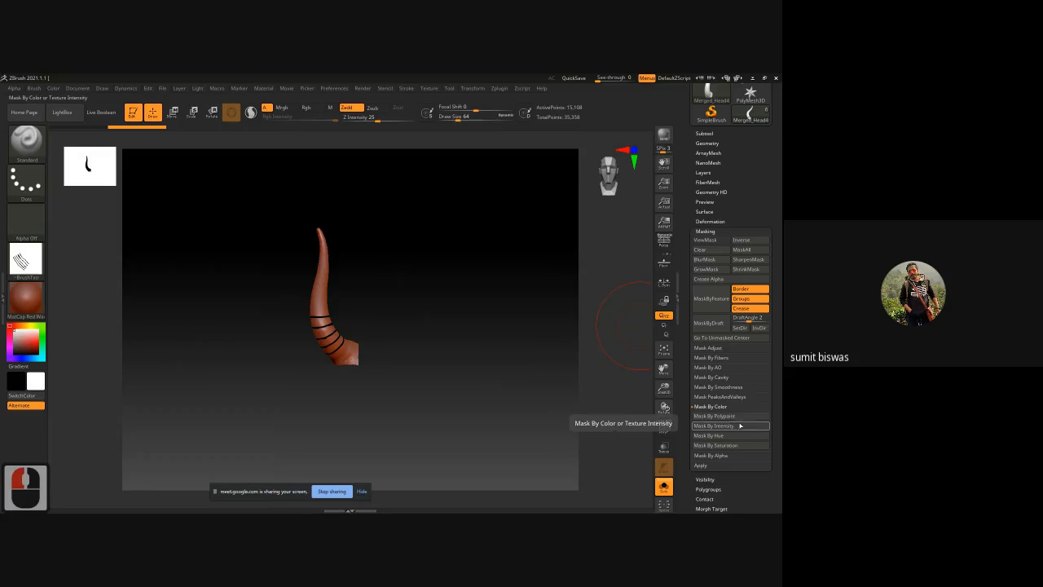
pyautogui.click(727, 430)
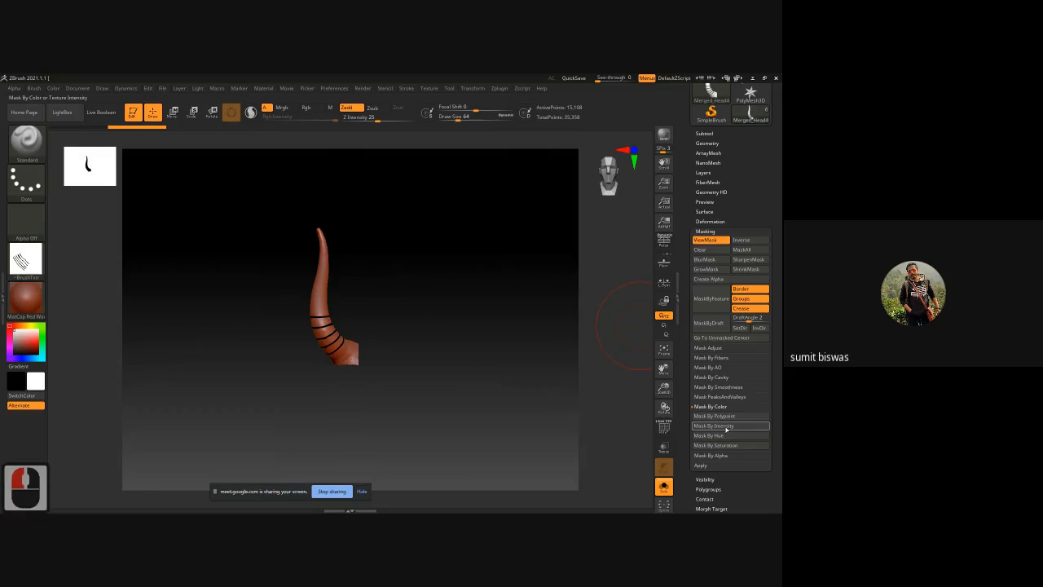
pyautogui.keyDown('alt'); pyautogui.moveTo(454, 349); pyautogui.dragTo(454, 322); pyautogui.keyUp('alt')
pyautogui.keyDown('ctrl'); pyautogui.moveTo(391, 308); pyautogui.dragTo(399, 331, button='right'); pyautogui.keyUp('ctrl')
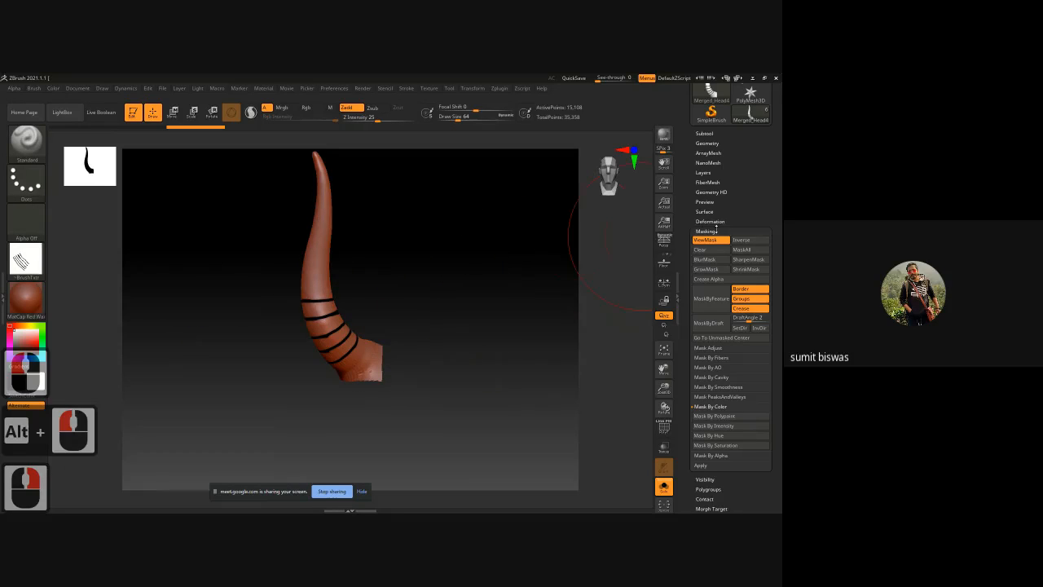
# - Turn off the horn's texture map display and invert the stripe mask
pyautogui.click(714, 231)
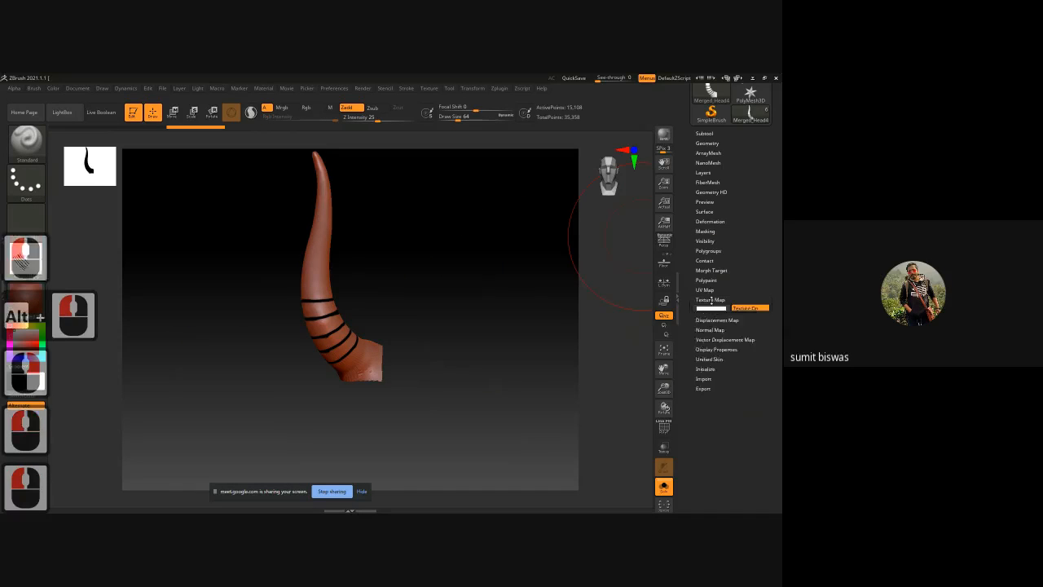
pyautogui.click(710, 300)
pyautogui.keyDown('ctrl'); pyautogui.doubleClick(432, 344); pyautogui.keyUp('ctrl')
pyautogui.moveTo(455, 324)
pyautogui.mouseDown()
pyautogui.moveTo(430, 326)
pyautogui.moveTo(536, 315)
pyautogui.moveTo(503, 330)
pyautogui.moveTo(449, 330)
pyautogui.mouseUp()
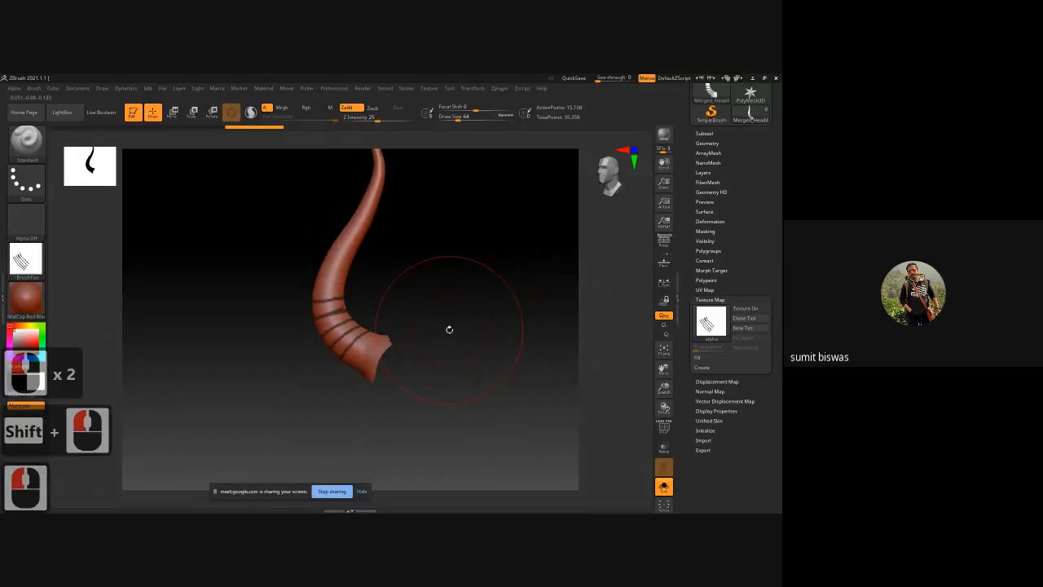
pyautogui.click(30, 152)
pyautogui.keyDown('ctrl'); pyautogui.click(464, 324); pyautogui.keyUp('ctrl')
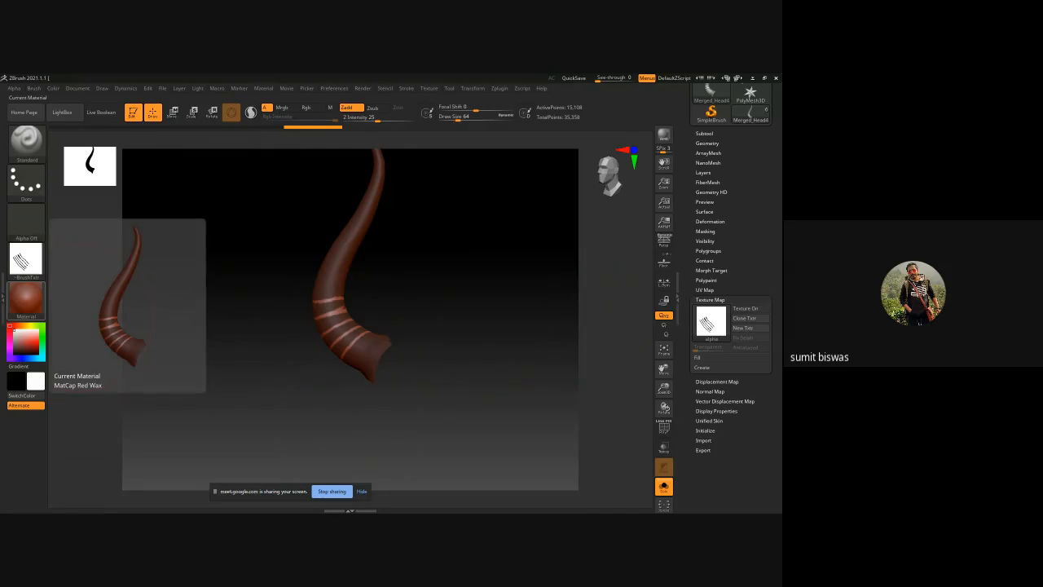
pyautogui.click(26, 300)
pyautogui.click(26, 299)
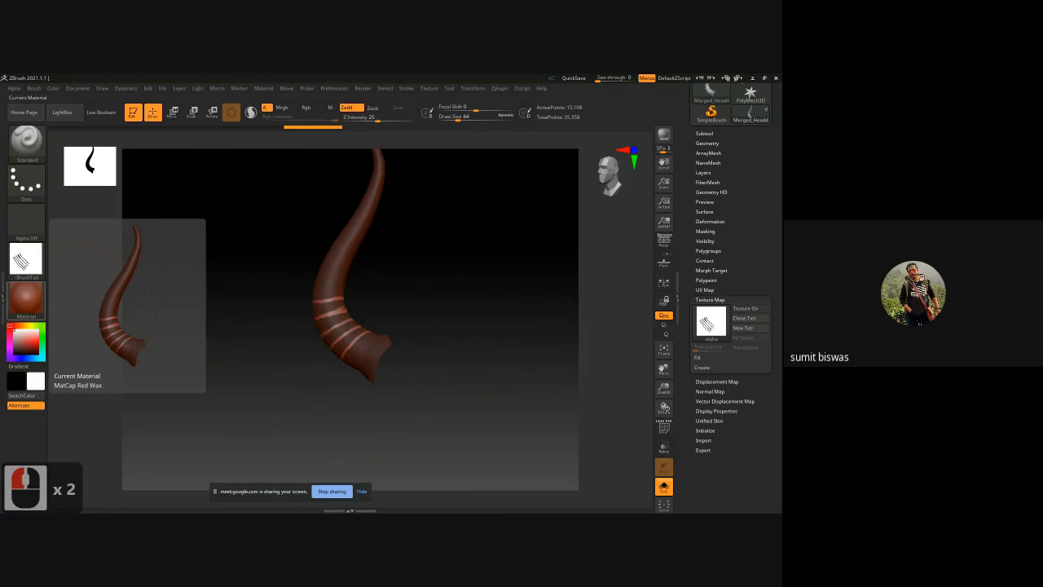
pyautogui.write('pattern')
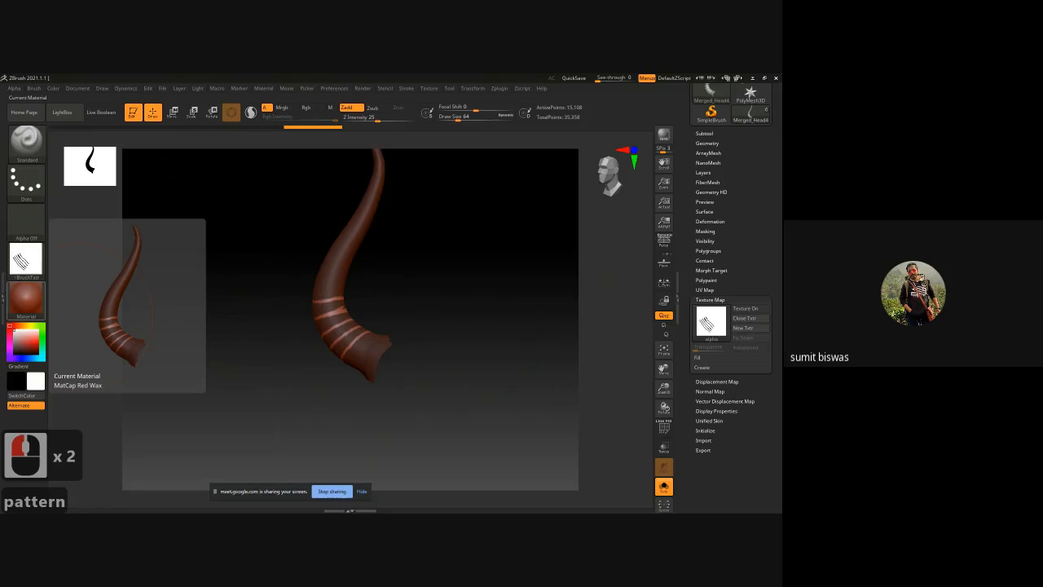
pyautogui.press('Return')
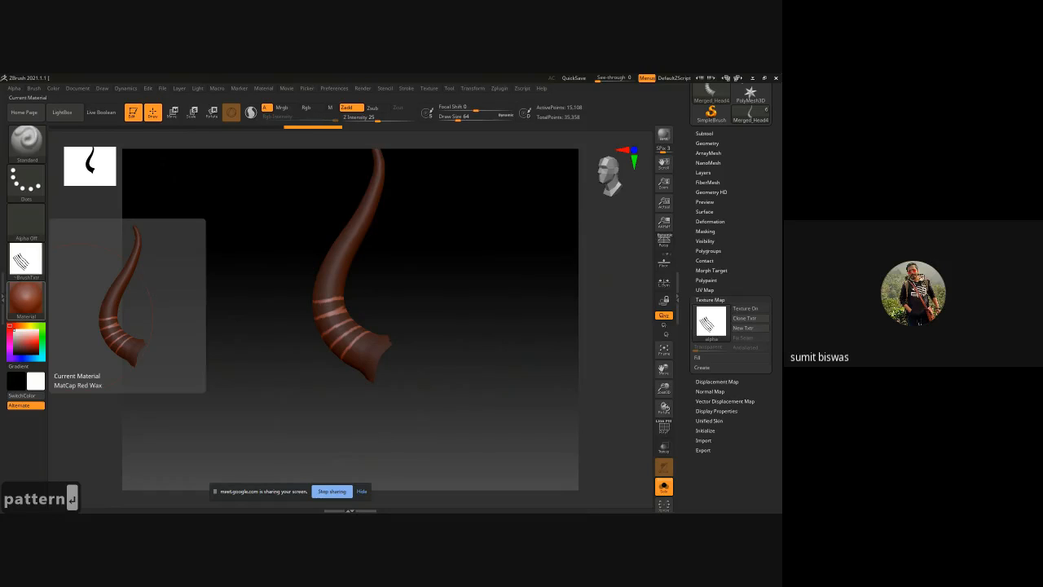
pyautogui.click(26, 300)
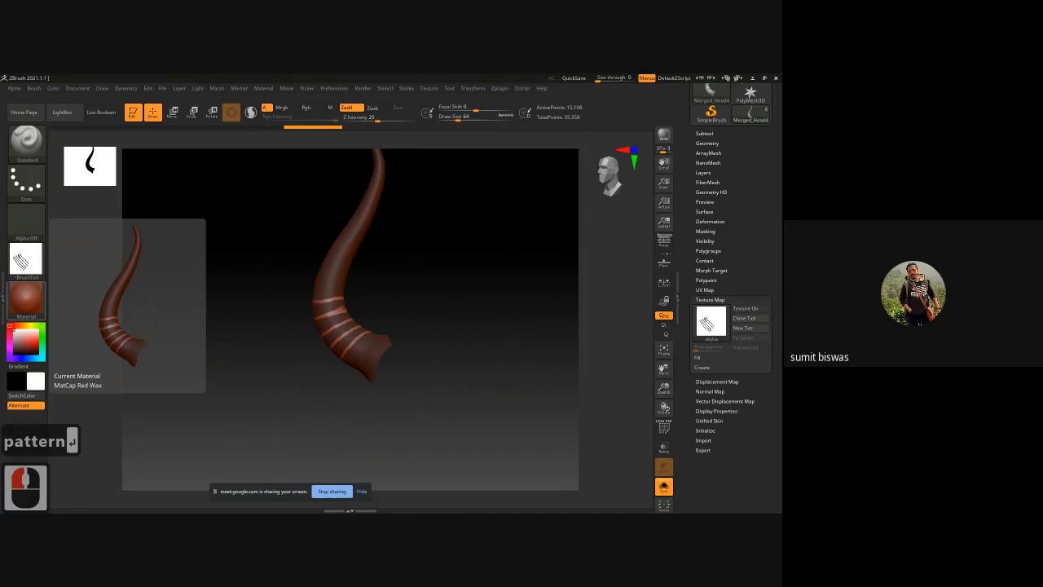
pyautogui.scroll(-5, 26, 300)
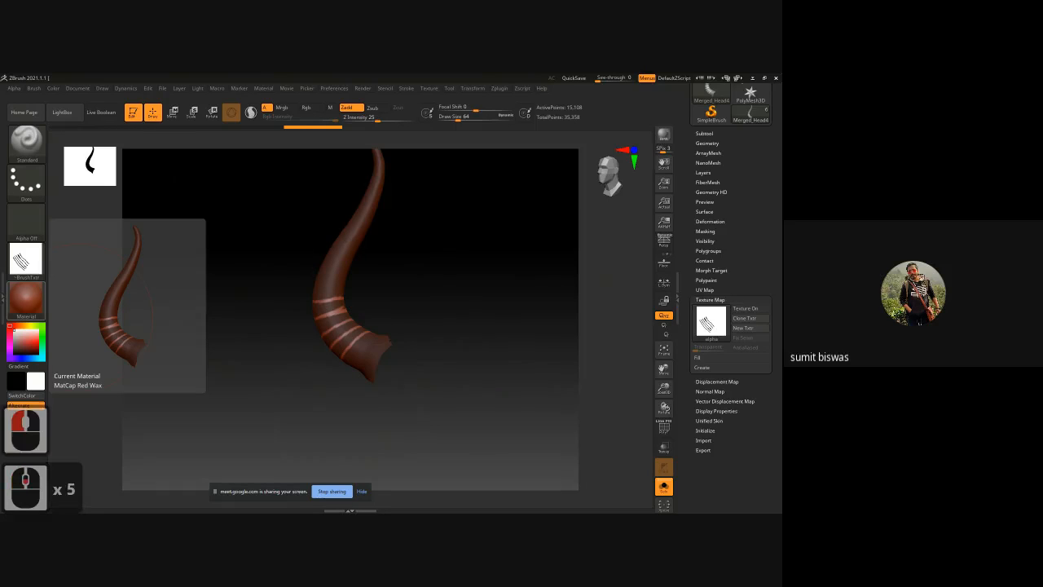
pyautogui.scroll(-5, 26, 300)
pyautogui.scroll(-4, 26, 300)
pyautogui.scroll(16, 26, 300)
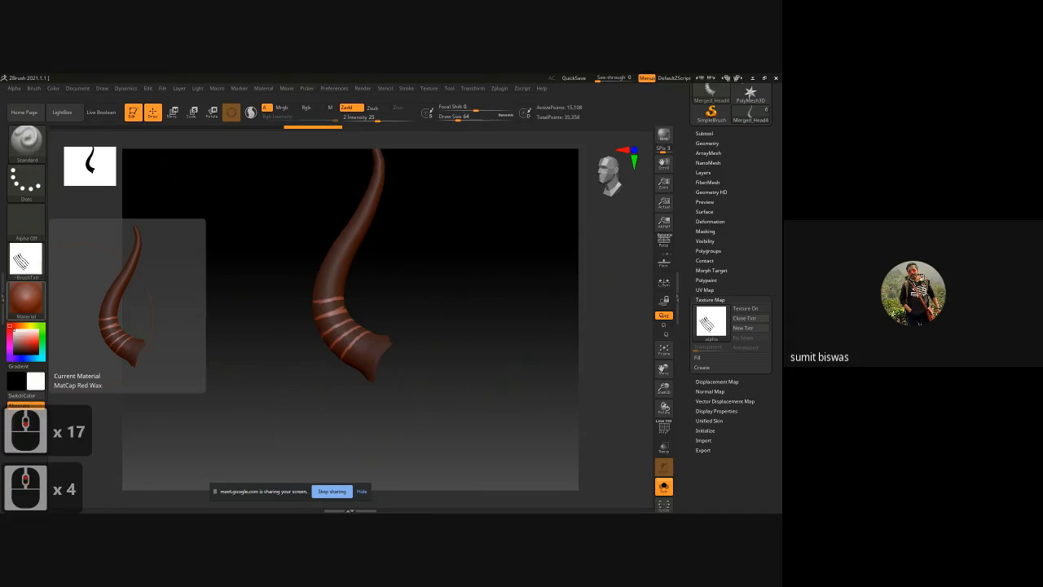
pyautogui.scroll(-8, 26, 300)
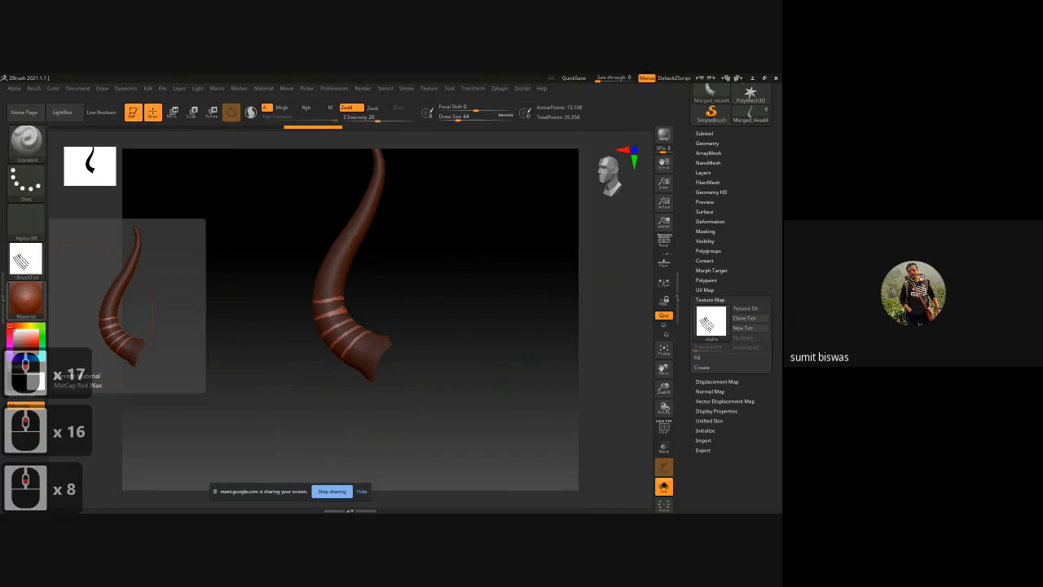
pyautogui.scroll(-3, 26, 299)
pyautogui.click(26, 299)
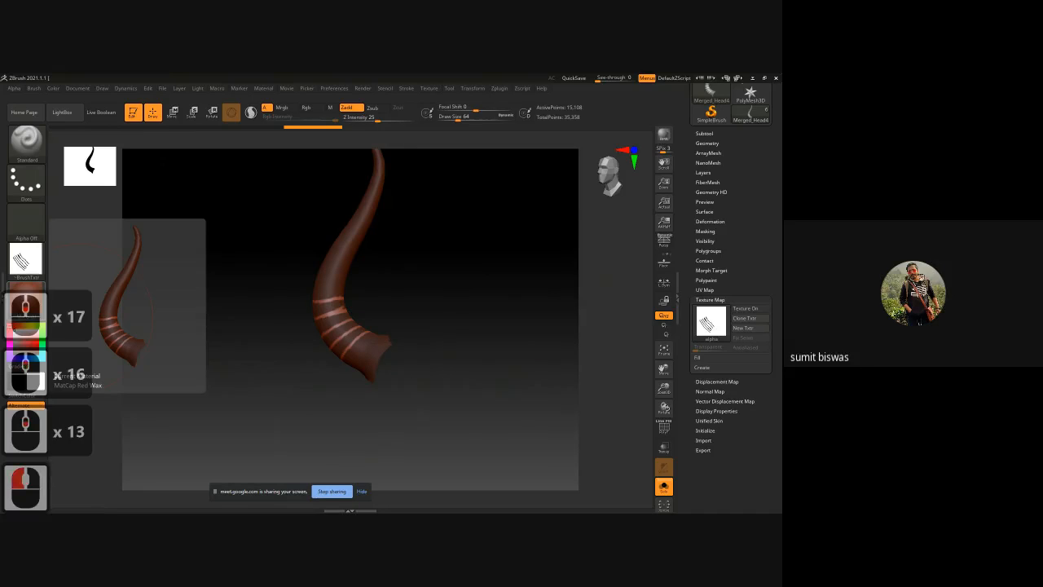
pyautogui.rightClick(26, 300)
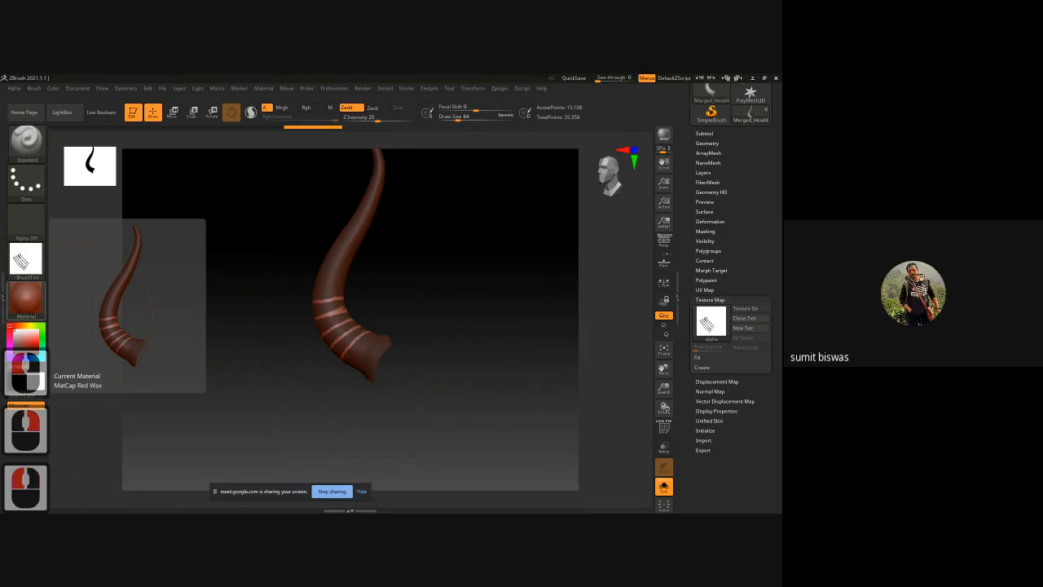
pyautogui.click(26, 299)
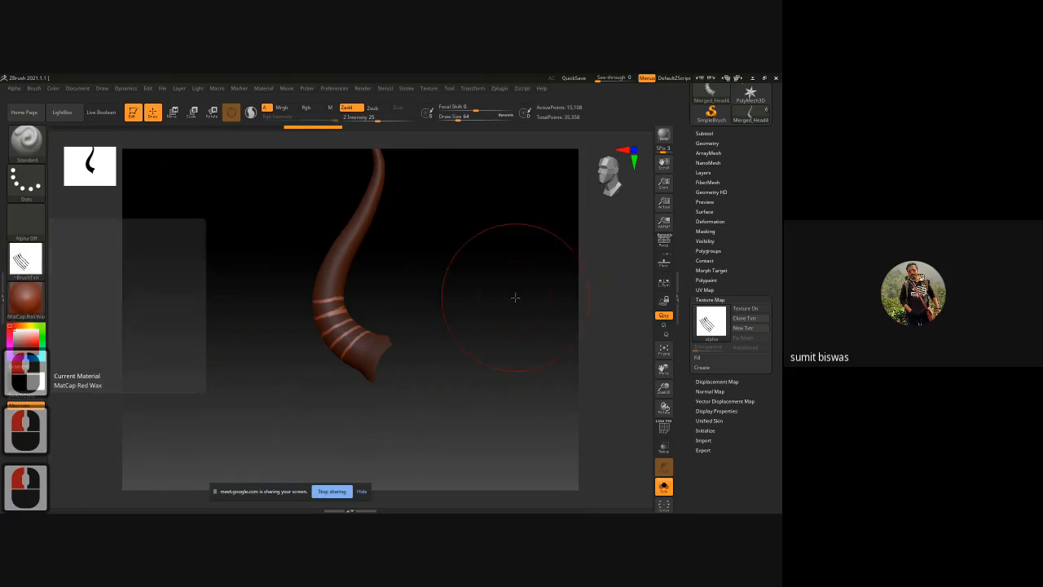
# - Clear the horn's mask and import the black-and-white zigzag PNG from the Desktop as its texture map
pyautogui.press('ctrl')
pyautogui.keyDown('ctrl'); pyautogui.moveTo(514, 322); pyautogui.dragTo(517, 340); pyautogui.keyUp('ctrl')
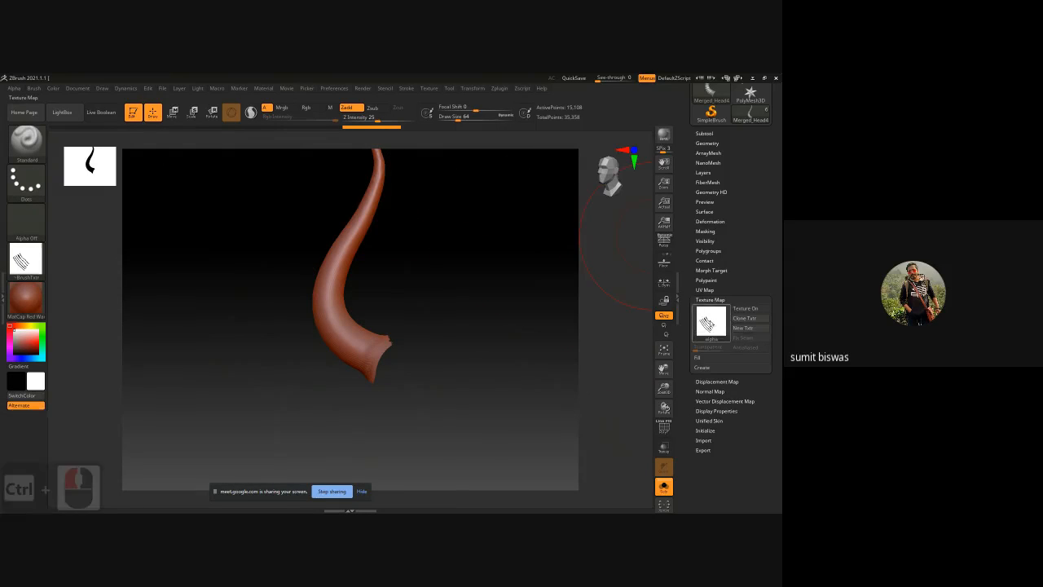
pyautogui.click(709, 322)
pyautogui.click(312, 460)
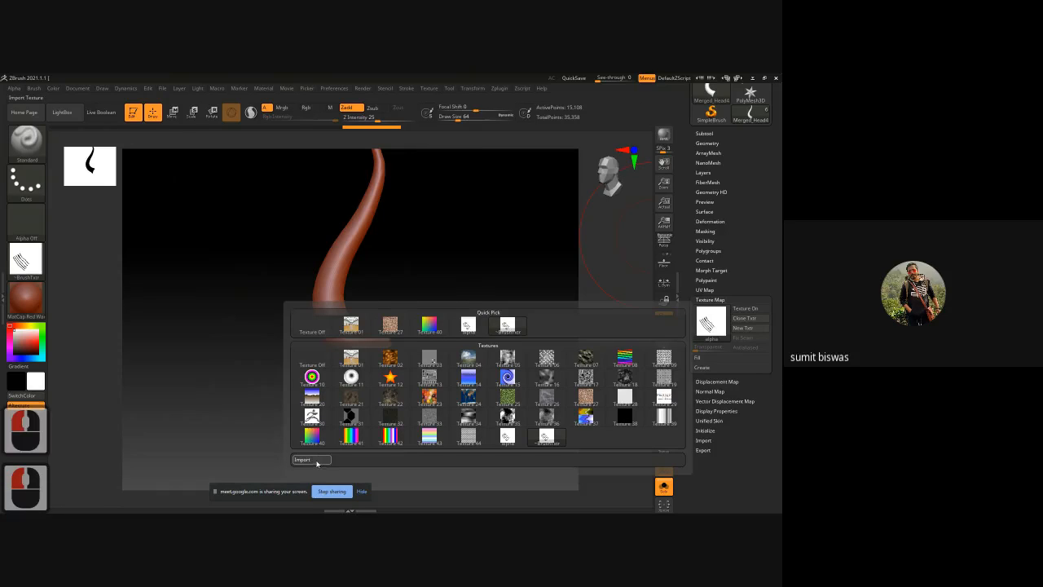
pyautogui.click(351, 233)
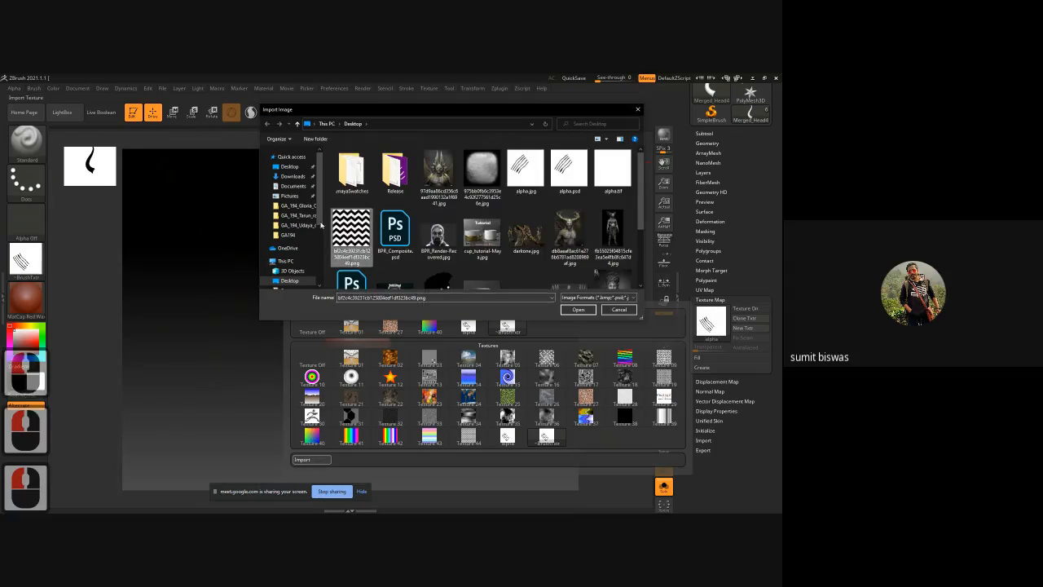
pyautogui.click(578, 310)
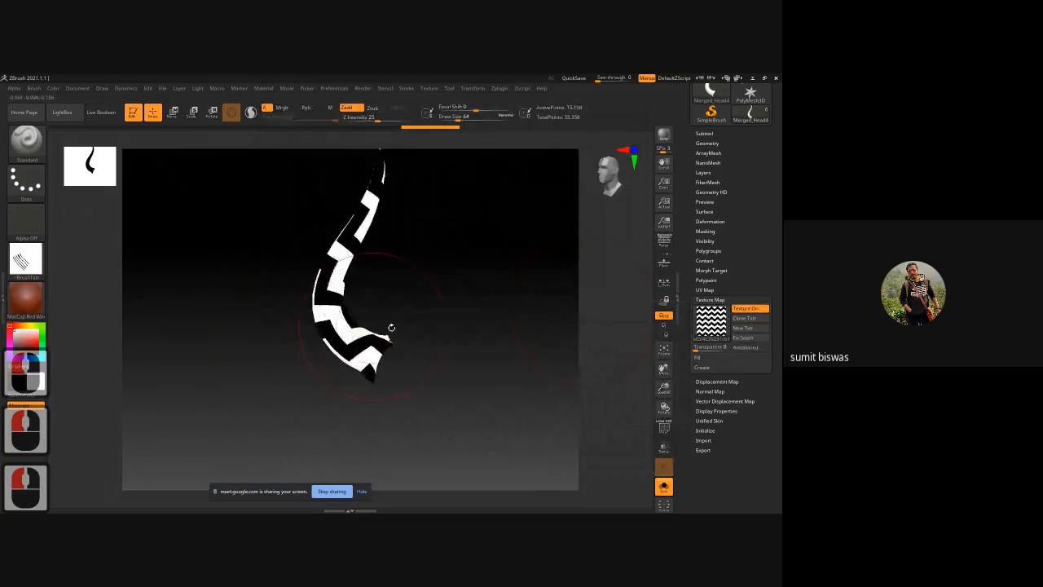
pyautogui.moveTo(433, 294); pyautogui.dragTo(545, 314)
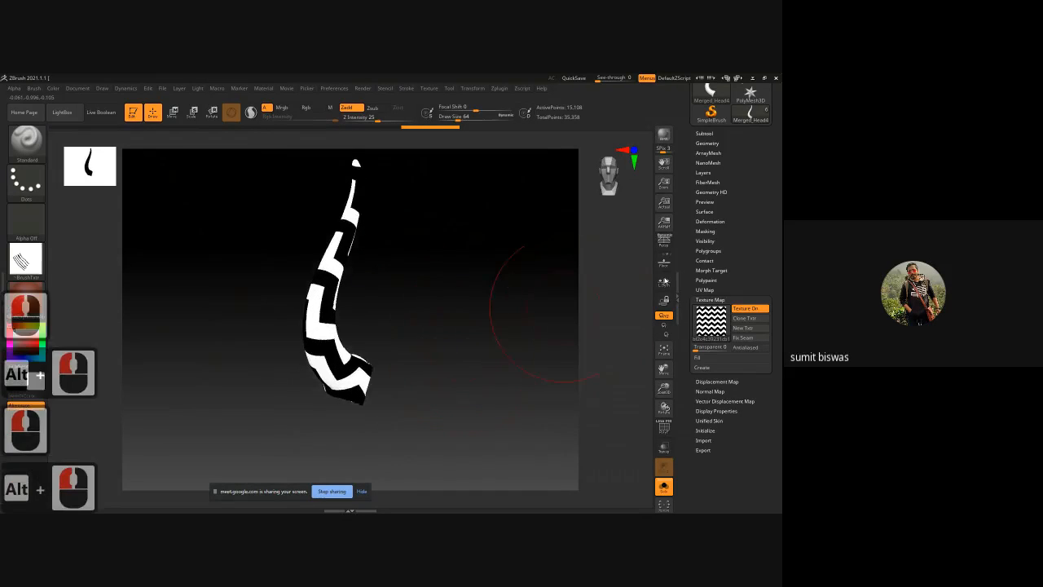
# - Mask the horn by the intensity of its zigzag texture and turn off the texture map display
pyautogui.click(705, 231)
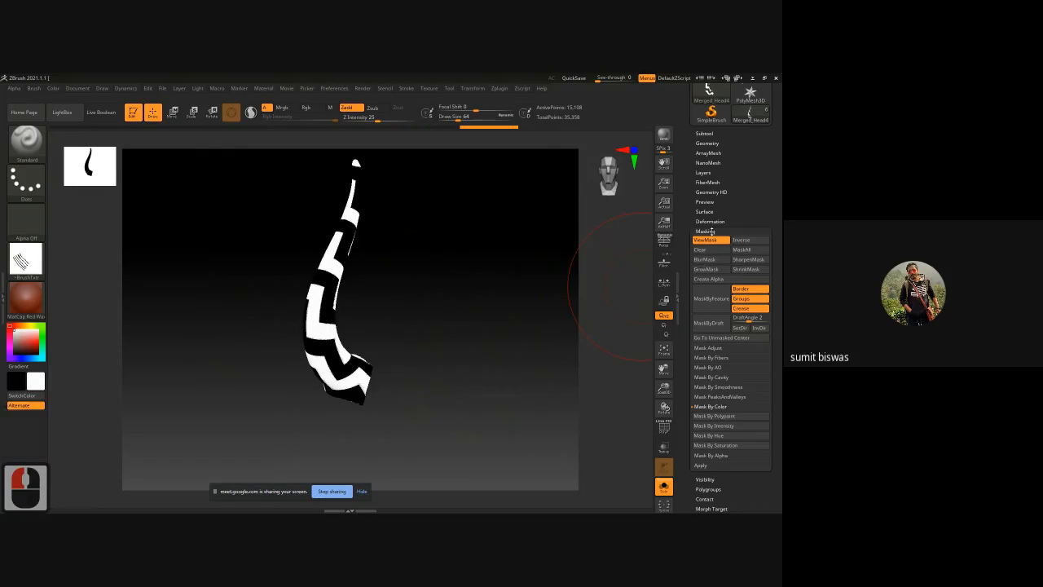
pyautogui.click(714, 232)
pyautogui.click(710, 299)
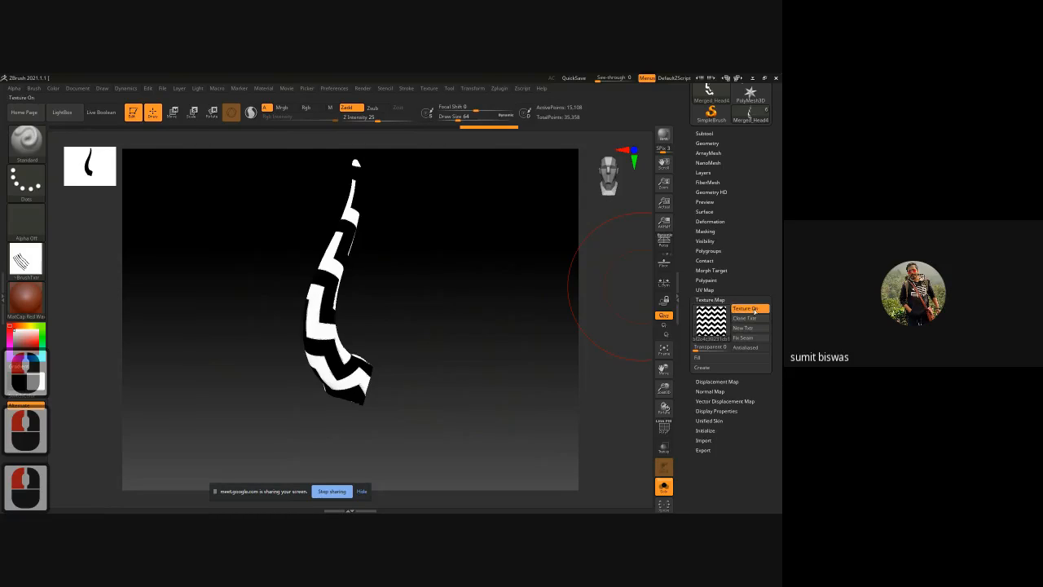
pyautogui.click(745, 308)
pyautogui.moveTo(479, 291); pyautogui.dragTo(242, 319)
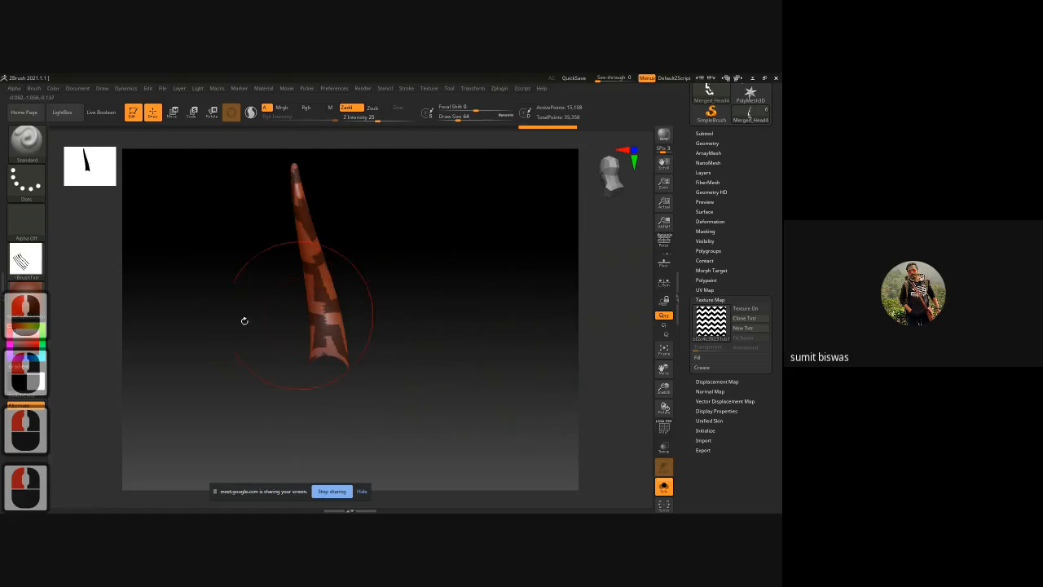
# - Change the horn's material to BasicMaterial2 and inspect the zigzag mask from the side
pyautogui.click(33, 305)
pyautogui.click(309, 410)
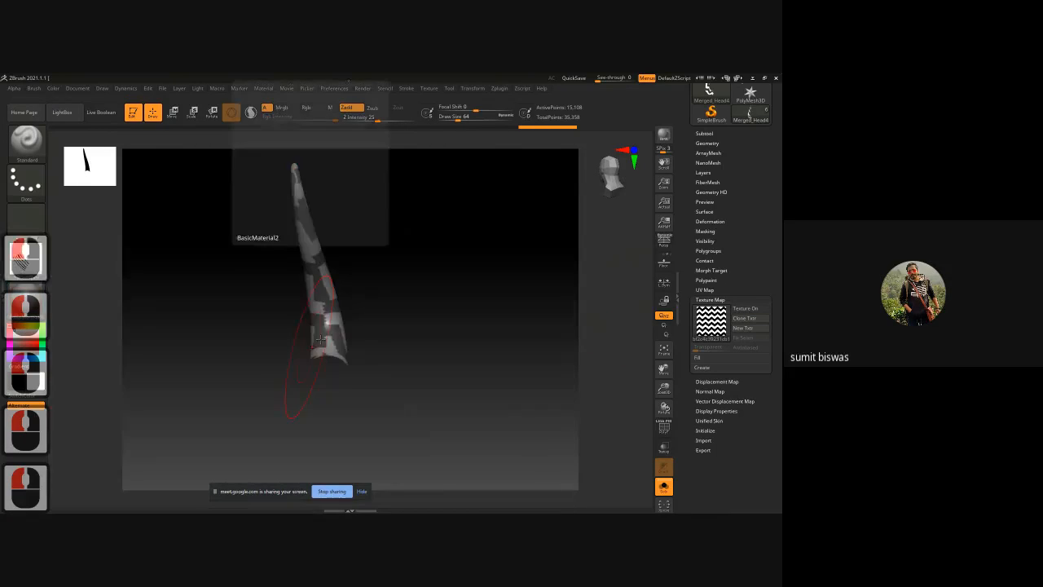
pyautogui.moveTo(459, 294); pyautogui.dragTo(482, 282)
pyautogui.keyDown('alt'); pyautogui.moveTo(482, 282); pyautogui.dragTo(431, 356); pyautogui.keyUp('alt')
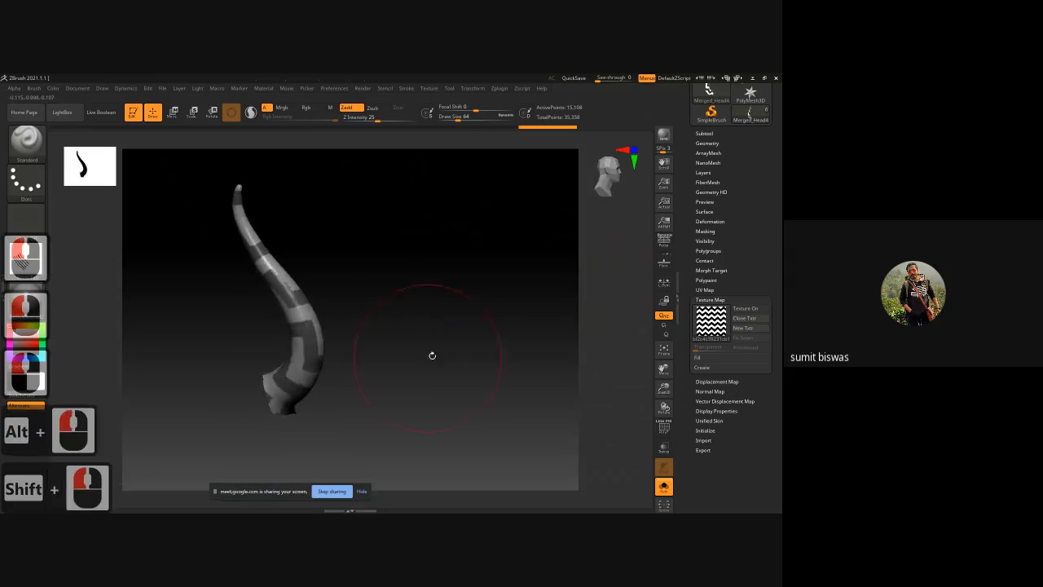
# - Inflate the unmasked zigzag areas of the horn with the Inflate deformation and clear the mask
pyautogui.click(710, 220)
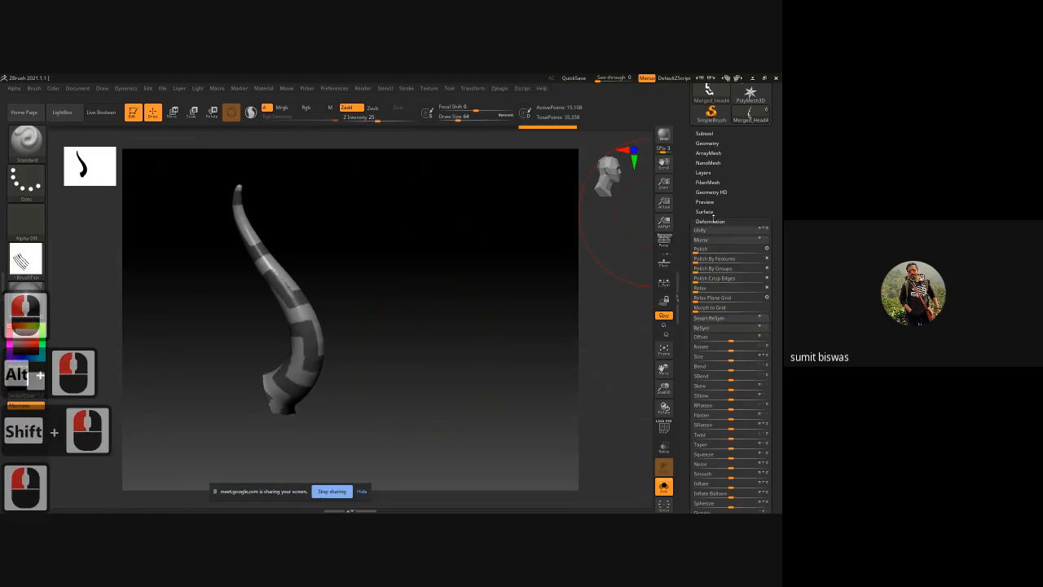
pyautogui.scroll(-5, 709, 351)
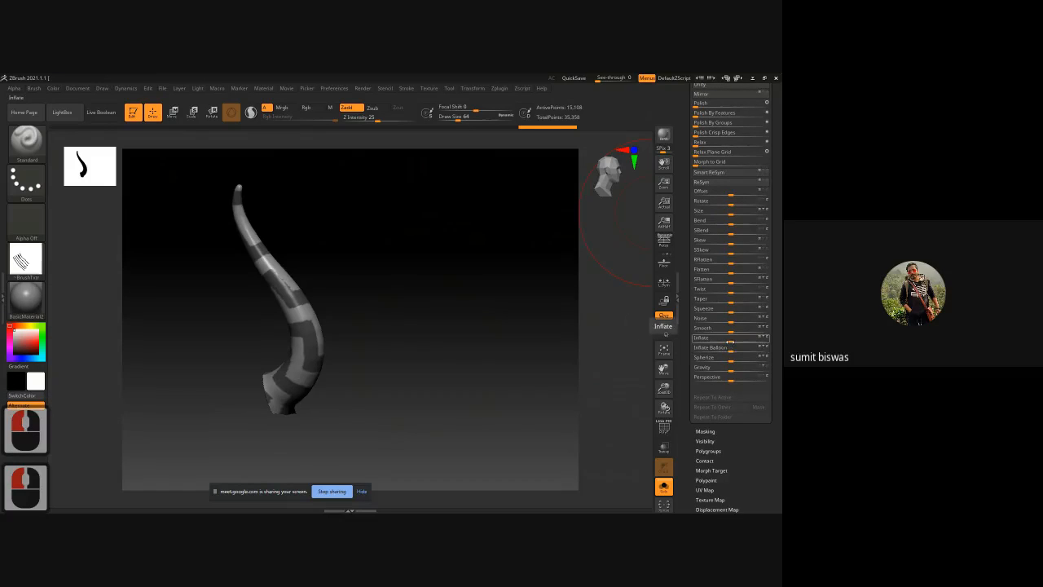
pyautogui.moveTo(729, 338); pyautogui.dragTo(731, 339)
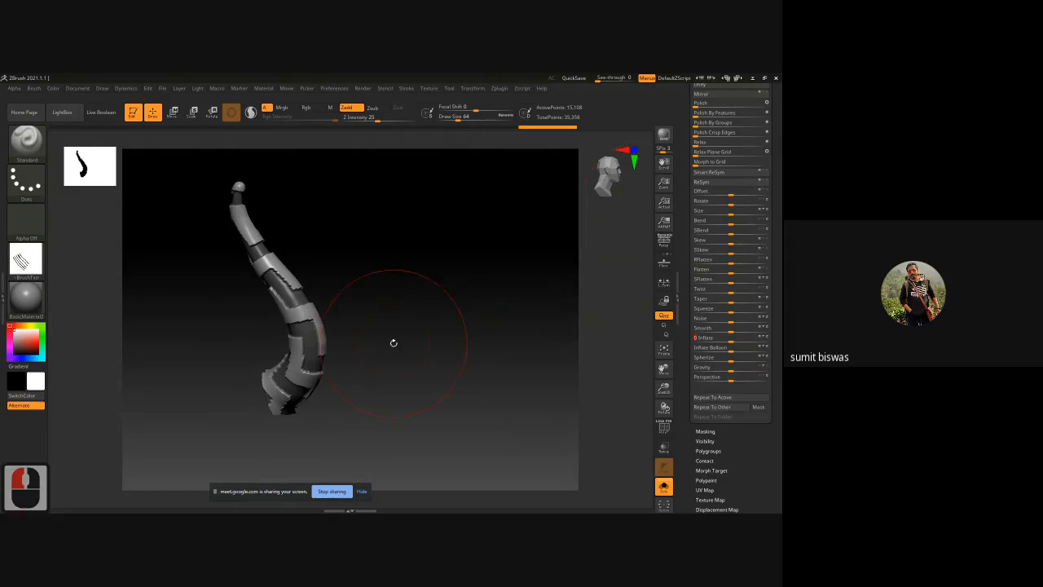
pyautogui.moveTo(450, 329); pyautogui.dragTo(424, 334)
pyautogui.keyDown('ctrl'); pyautogui.moveTo(474, 308); pyautogui.dragTo(497, 312); pyautogui.keyUp('ctrl')
# - Try ClayPolish on the inflated horn, inspect the smoothed panels and undo it
pyautogui.moveTo(687, 137); pyautogui.dragTo(687, 216)
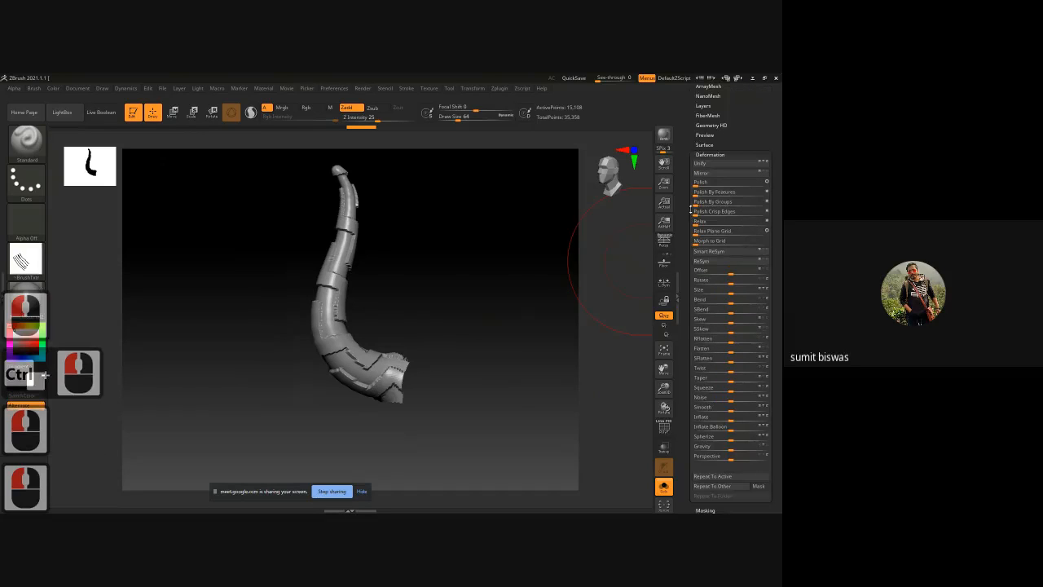
pyautogui.moveTo(689, 127); pyautogui.dragTo(691, 166)
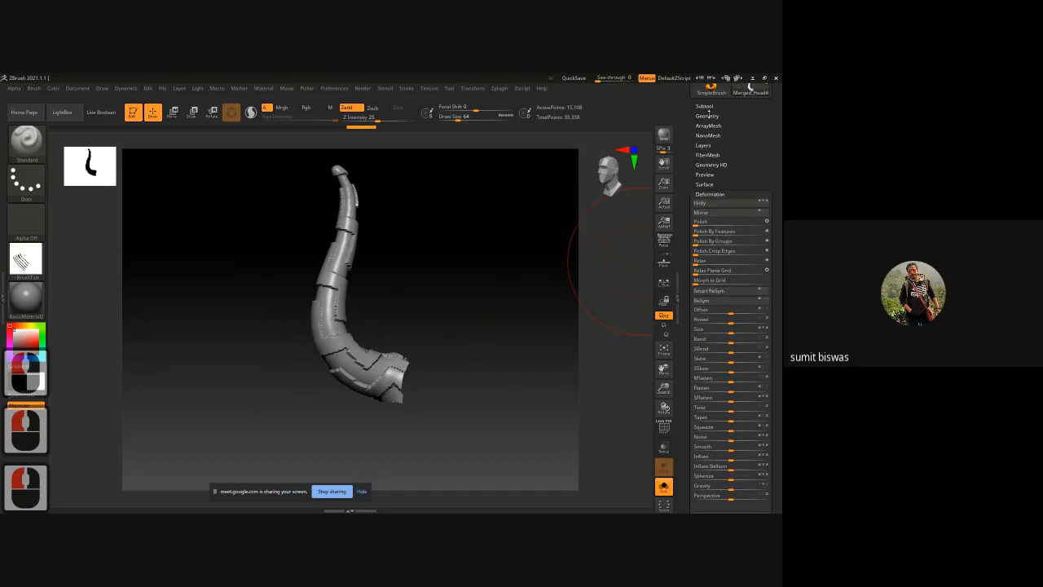
pyautogui.click(707, 115)
pyautogui.click(706, 242)
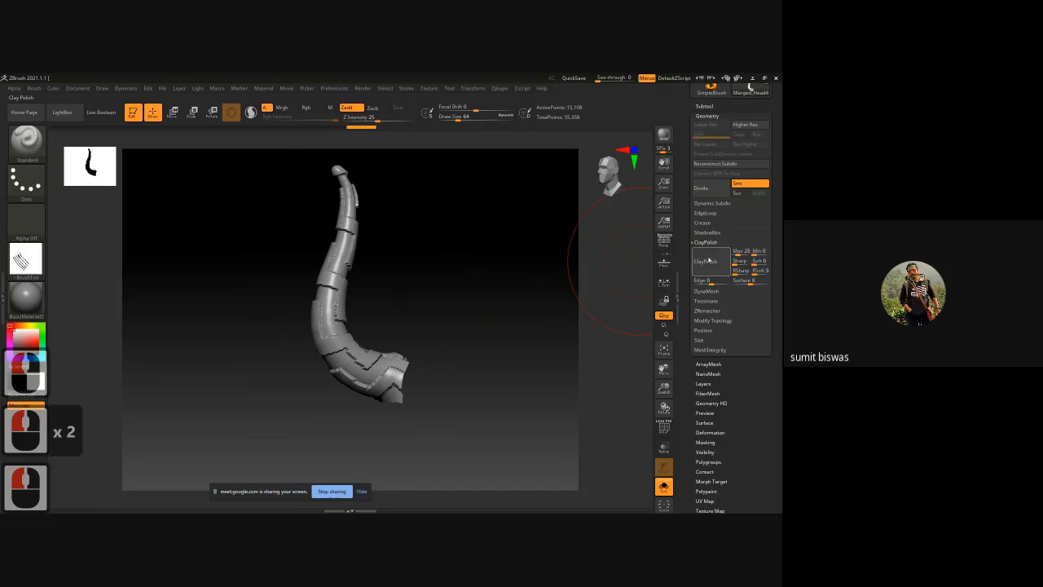
pyautogui.click(706, 260)
pyautogui.moveTo(460, 307); pyautogui.dragTo(302, 315)
pyautogui.moveTo(534, 303); pyautogui.dragTo(287, 314)
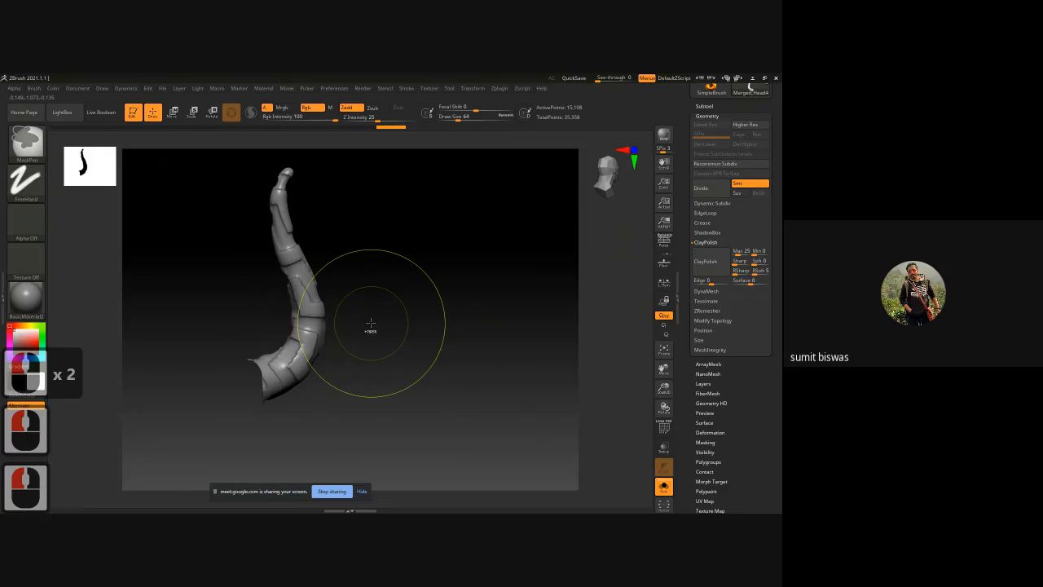
pyautogui.hotkey('ctrl', 'z')
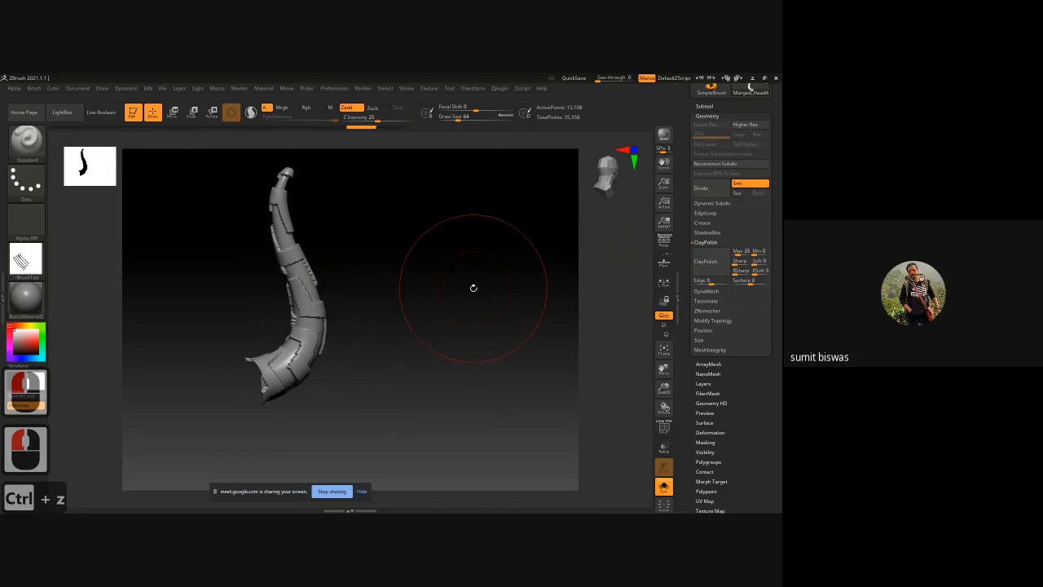
# - Check the horn's jagged panel edges in wireframe display, apply Polish By Features and turn the wireframe off
pyautogui.moveTo(449, 323)
pyautogui.mouseDown()
pyautogui.moveTo(447, 366)
pyautogui.moveTo(481, 380)
pyautogui.moveTo(454, 347)
pyautogui.moveTo(454, 386)
pyautogui.moveTo(452, 344)
pyautogui.mouseUp()
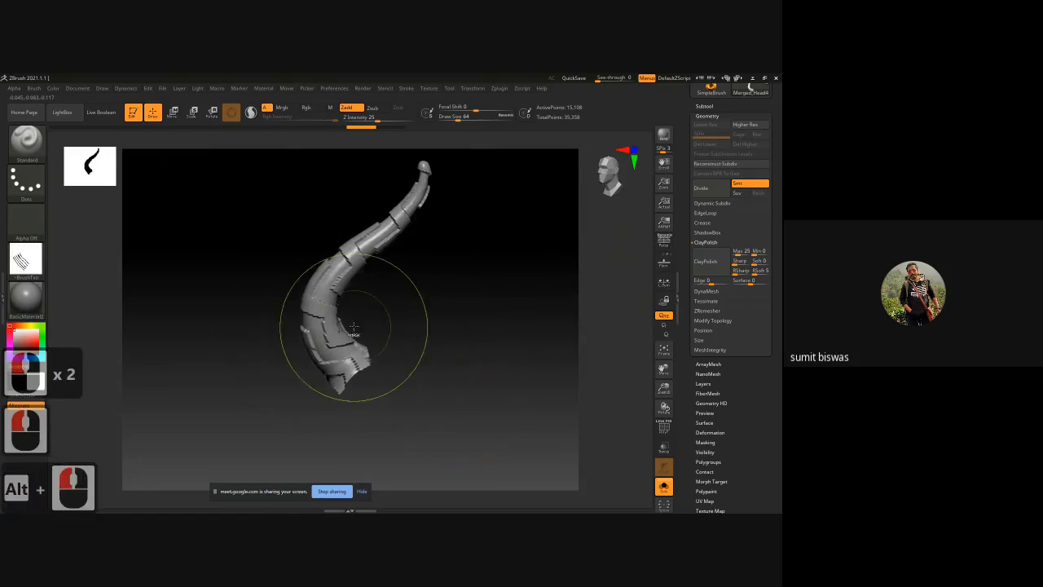
pyautogui.keyDown('ctrl'); pyautogui.moveTo(354, 328); pyautogui.dragTo(366, 347, button='right'); pyautogui.keyUp('ctrl')
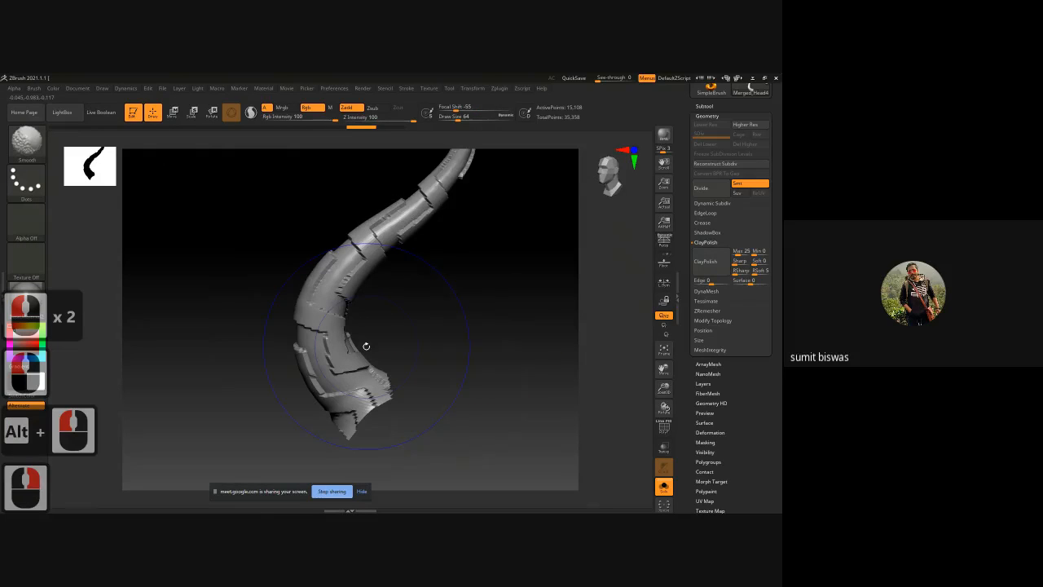
pyautogui.hotkey('shift', 'f')
pyautogui.moveTo(366, 344); pyautogui.dragTo(433, 329)
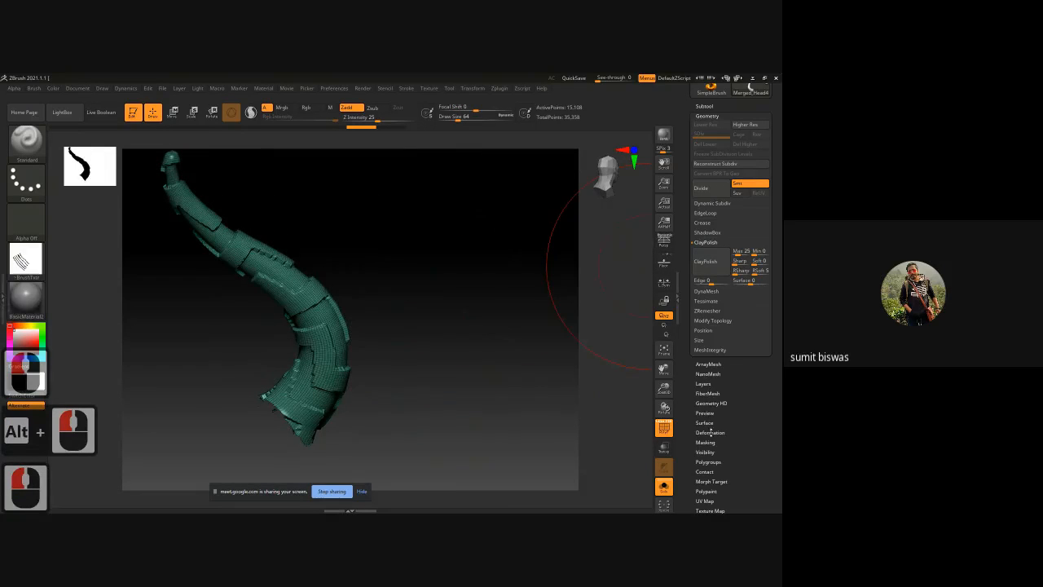
pyautogui.click(710, 432)
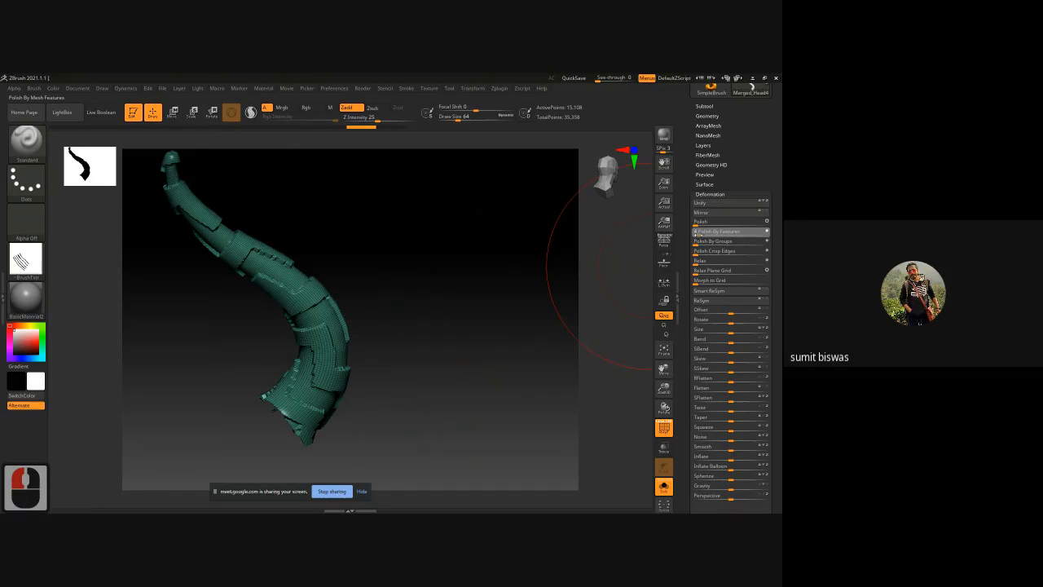
pyautogui.click(697, 232)
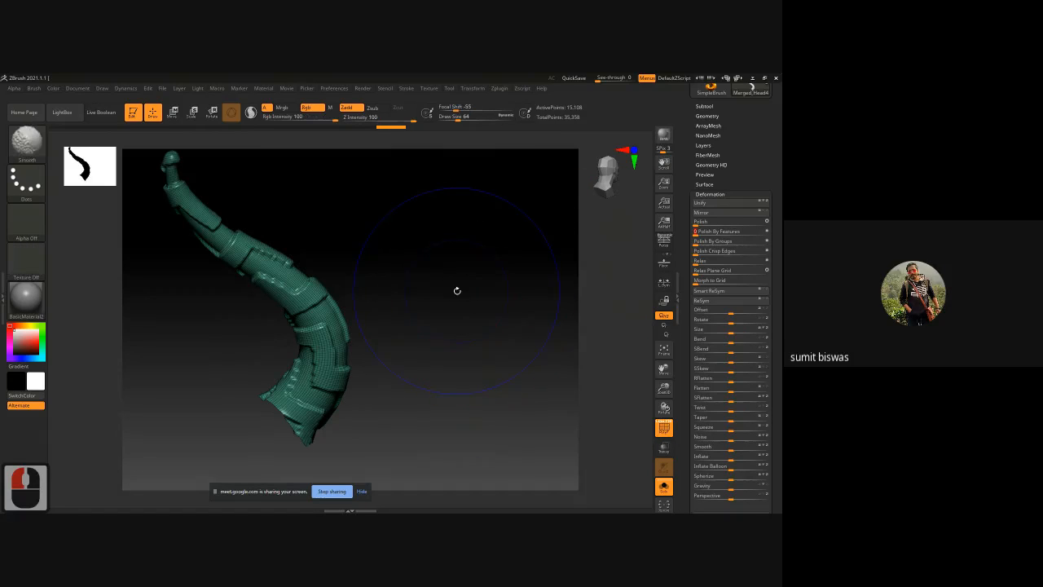
pyautogui.hotkey('shift', 'f')
pyautogui.moveTo(410, 301)
pyautogui.mouseDown()
pyautogui.moveTo(459, 310)
pyautogui.moveTo(426, 321)
pyautogui.moveTo(494, 291)
pyautogui.moveTo(488, 278)
pyautogui.moveTo(459, 302)
pyautogui.moveTo(468, 302)
pyautogui.mouseUp()
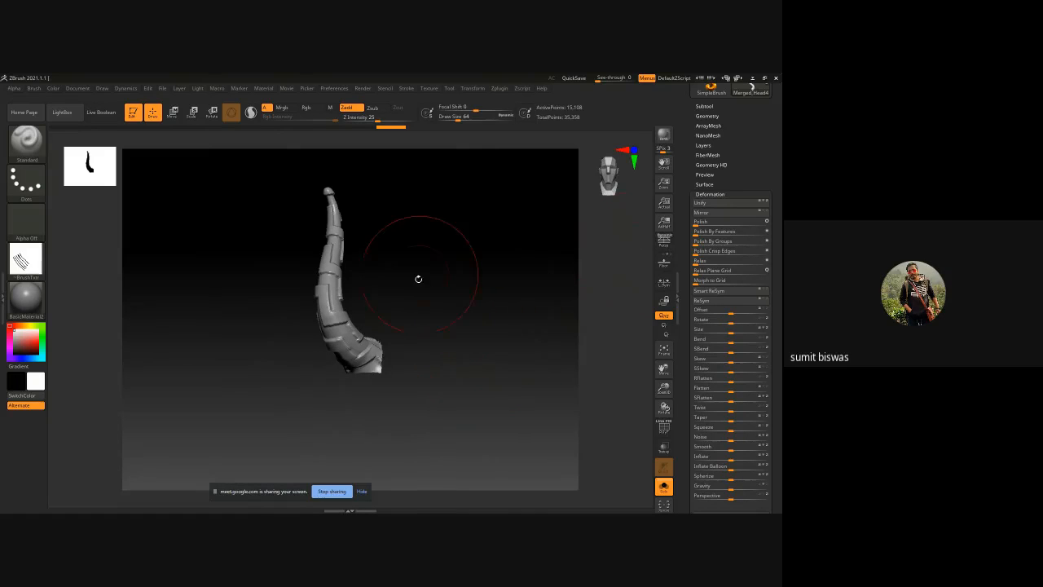
pyautogui.moveTo(419, 279)
pyautogui.mouseDown()
pyautogui.moveTo(478, 269)
pyautogui.moveTo(459, 282)
pyautogui.moveTo(485, 303)
pyautogui.mouseUp()
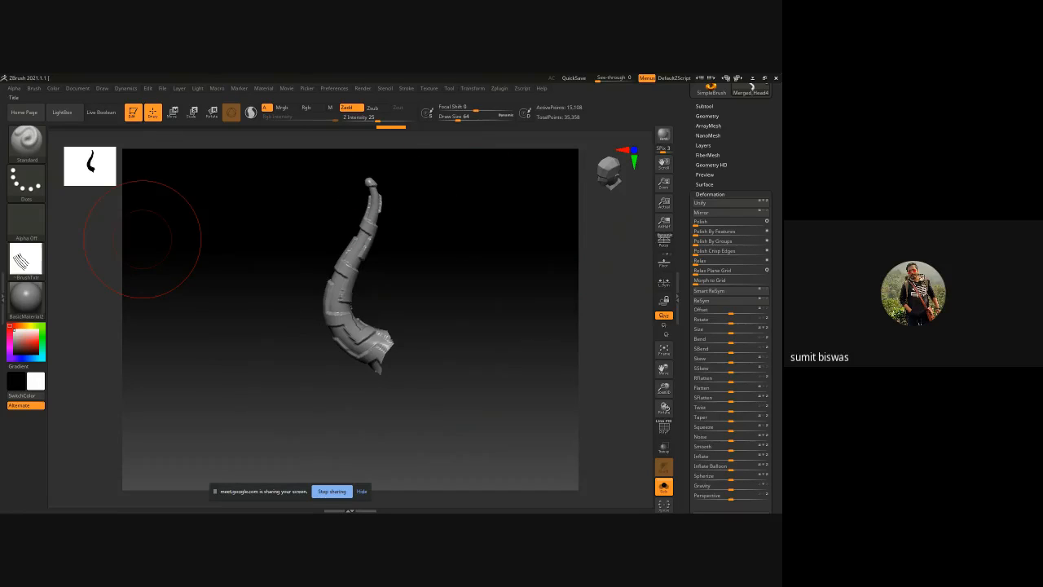
# - Switch to 3ds Max 2021 with head.max open, minimizing ZBrush and adopting the file's gamma and LUT settings
pyautogui.click(65, 78)
pyautogui.click(65, 78)
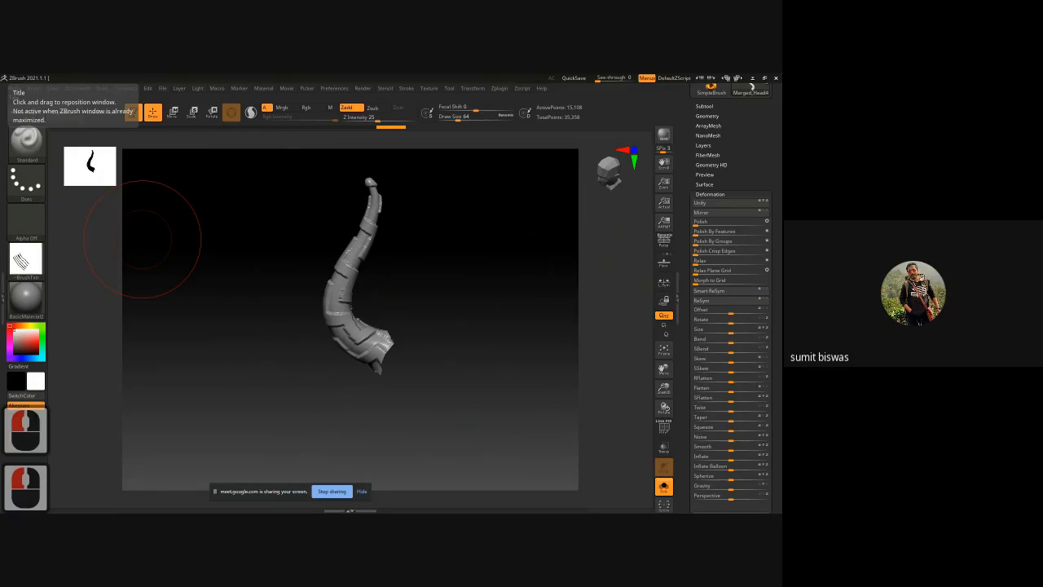
pyautogui.click(65, 78)
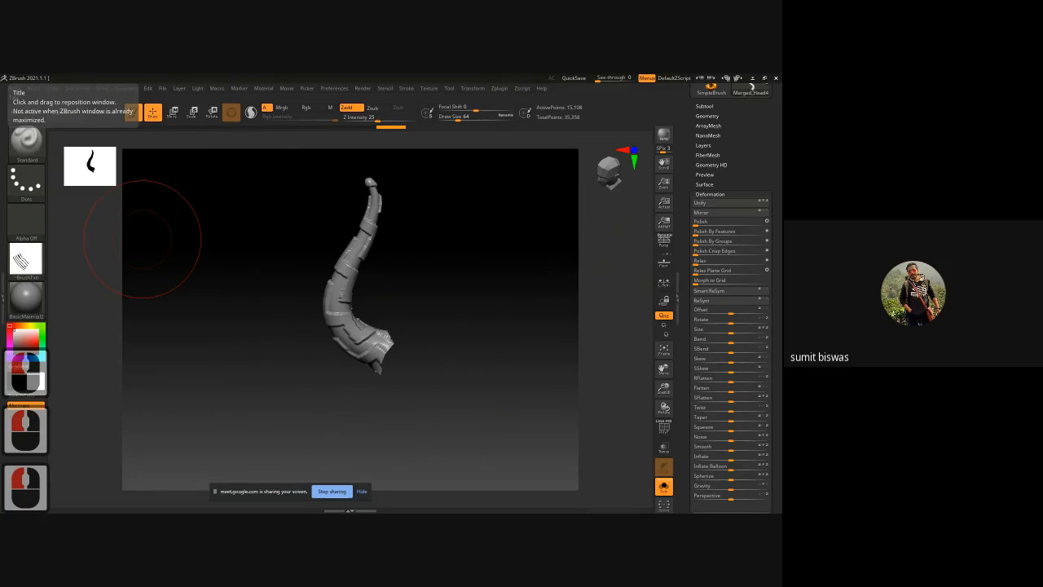
pyautogui.click(65, 78)
pyautogui.scroll(-3, 143, 239)
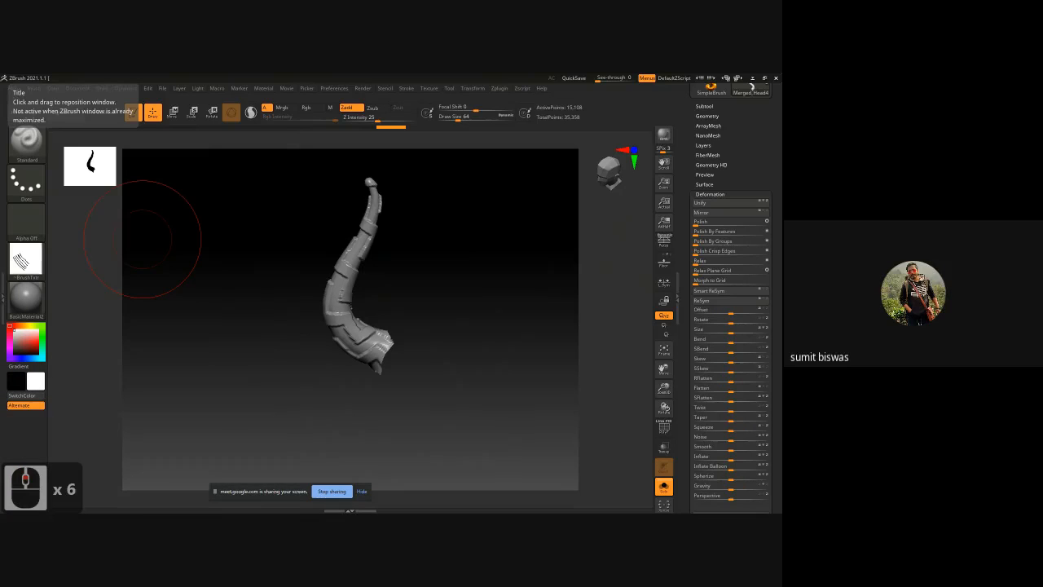
pyautogui.click(143, 239)
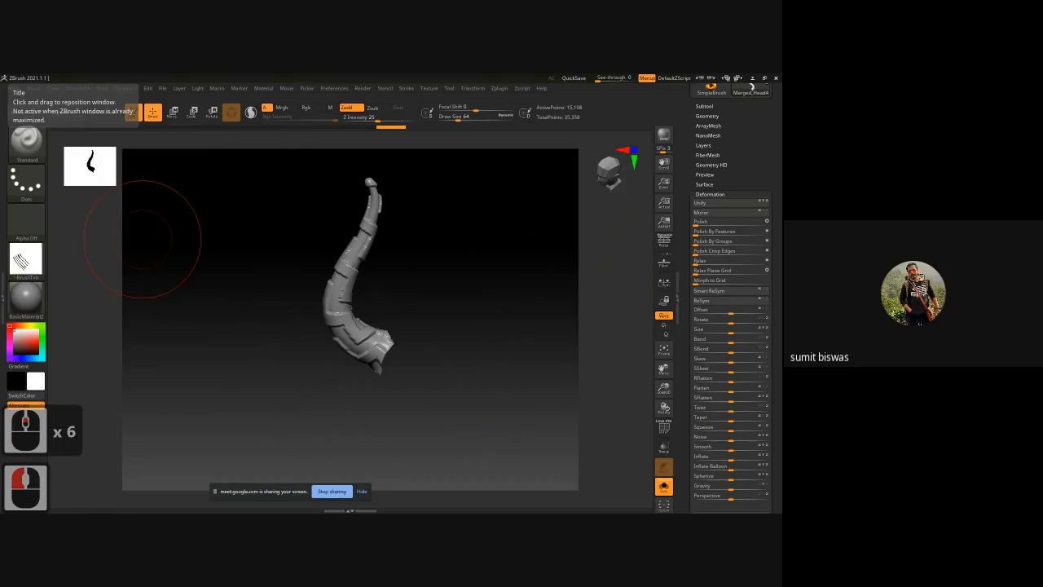
pyautogui.click(143, 239)
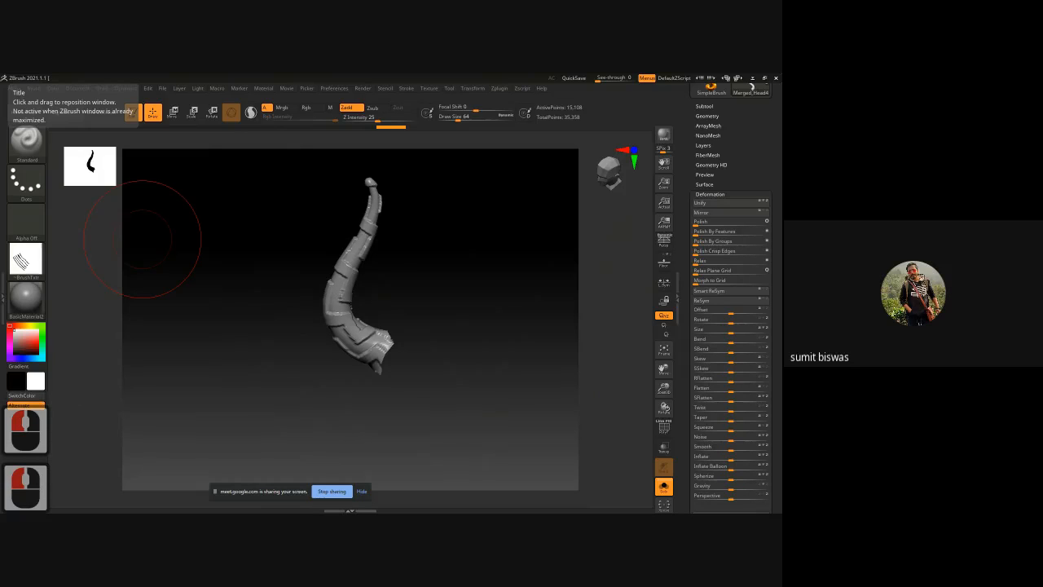
pyautogui.click(143, 238)
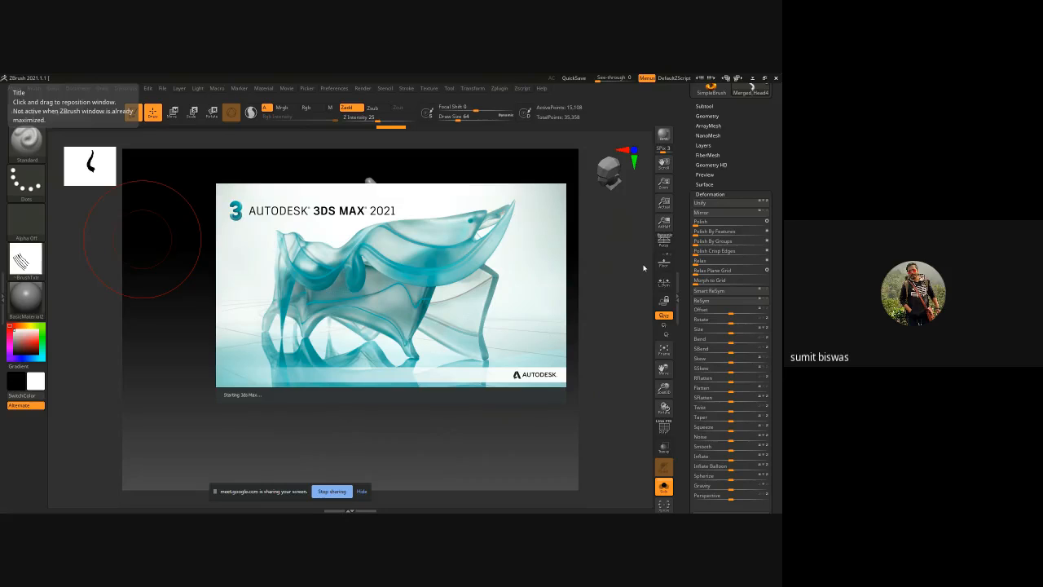
pyautogui.click(754, 78)
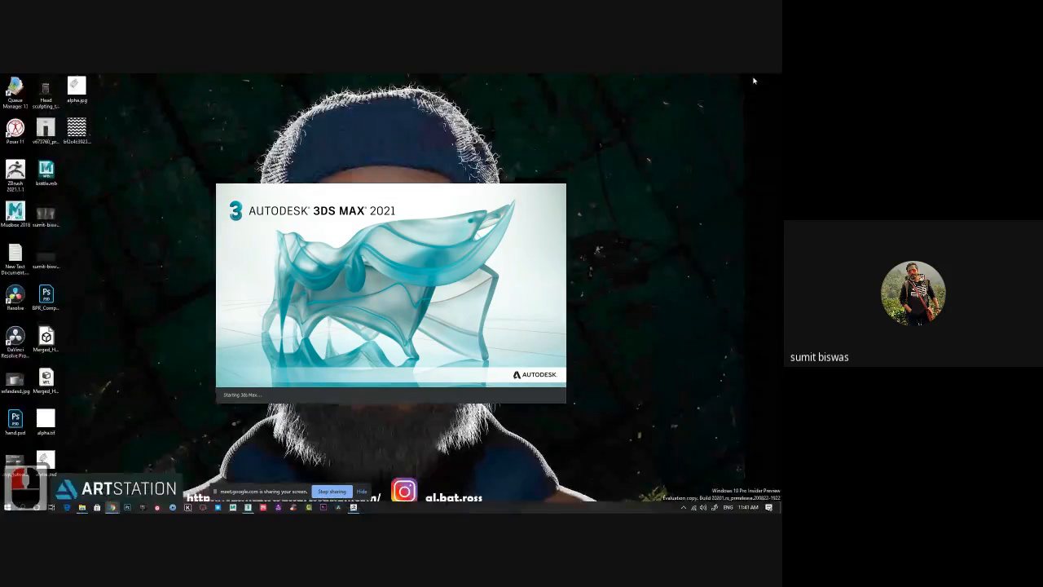
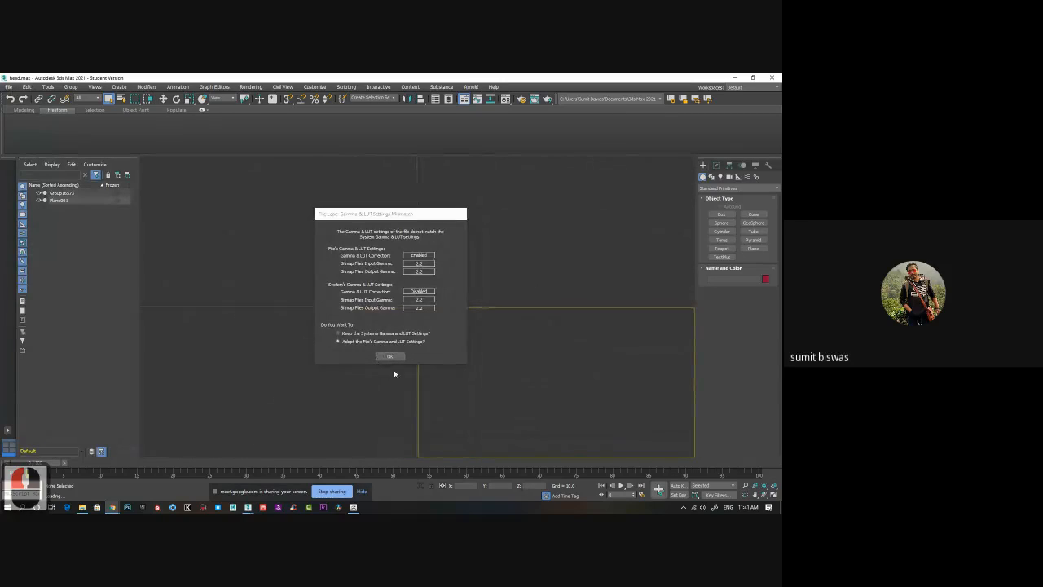
pyautogui.click(390, 356)
pyautogui.click(395, 329)
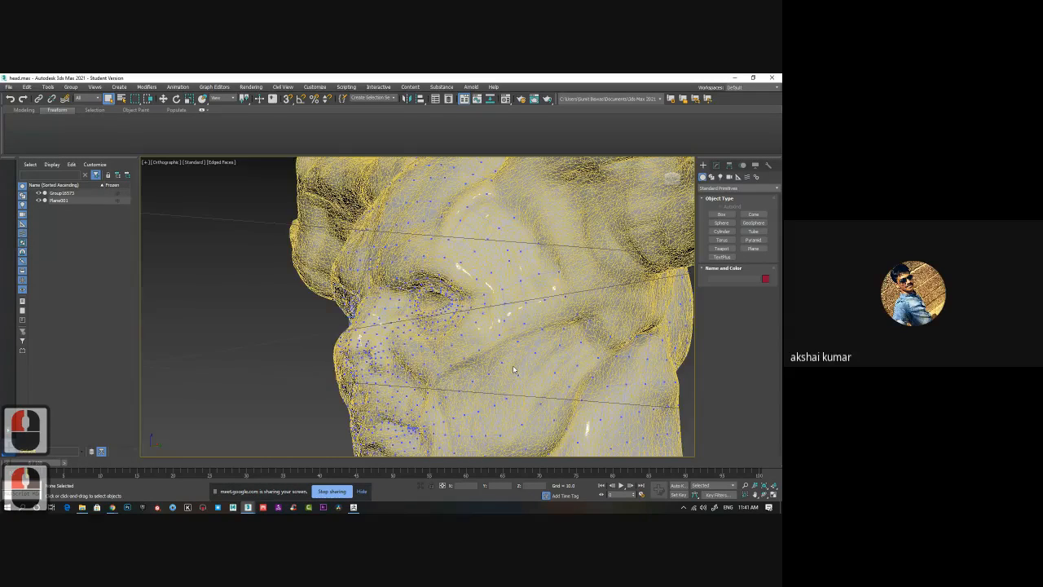
# - Frame the whole model and select the horned head group
pyautogui.keyDown('alt'); pyautogui.moveTo(513, 369); pyautogui.dragTo(539, 368, button='middle'); pyautogui.keyUp('alt')
pyautogui.press('z')
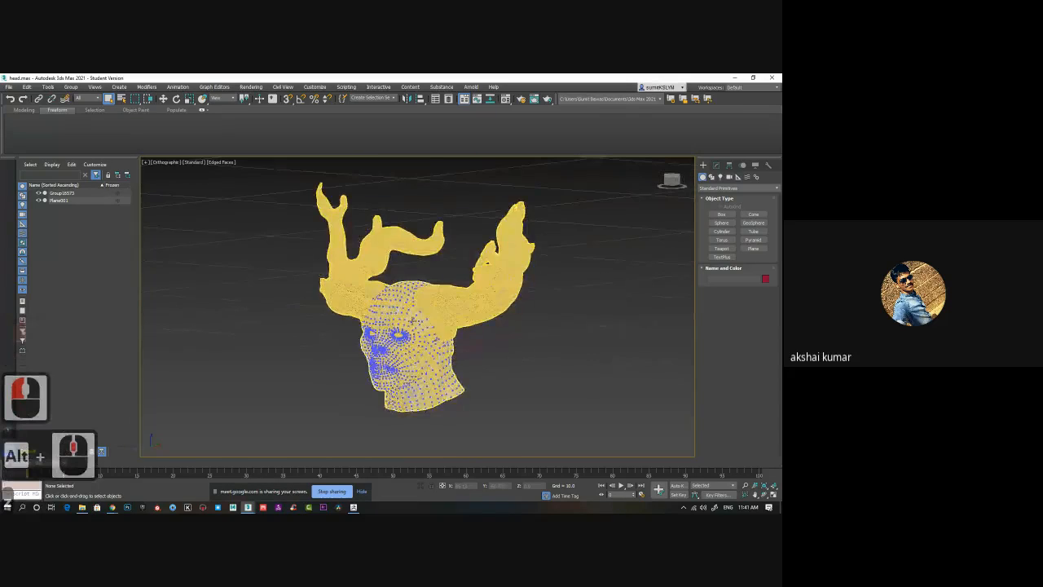
pyautogui.click(395, 378)
pyautogui.keyDown('alt'); pyautogui.moveTo(395, 378); pyautogui.dragTo(449, 357, button='middle'); pyautogui.keyUp('alt')
# - Toggle isolation of the selected head group to compare it with and without the low-poly face mesh
pyautogui.click(420, 487)
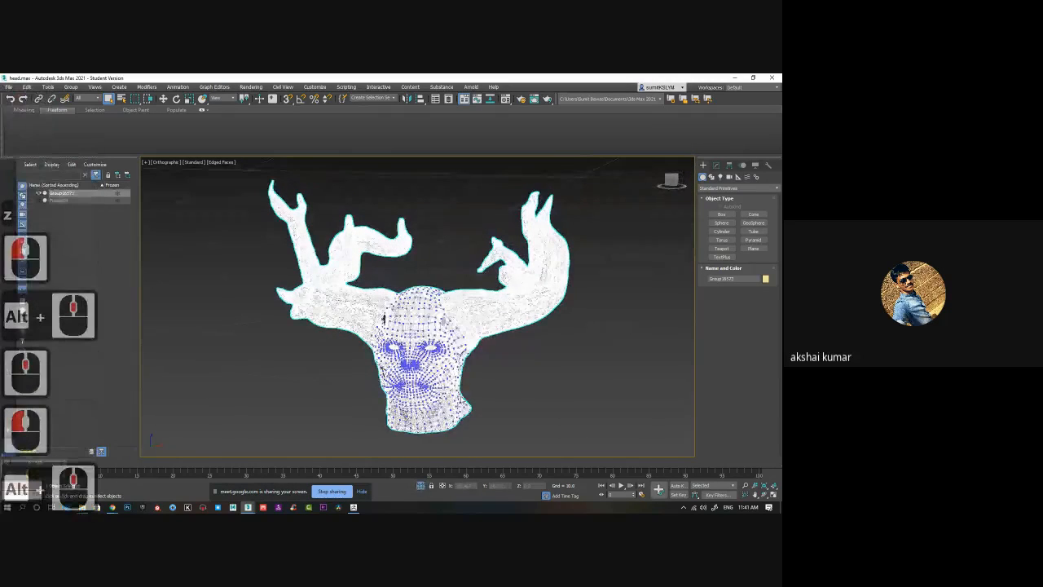
pyautogui.hotkey('ctrl', 'z')
pyautogui.click(449, 357)
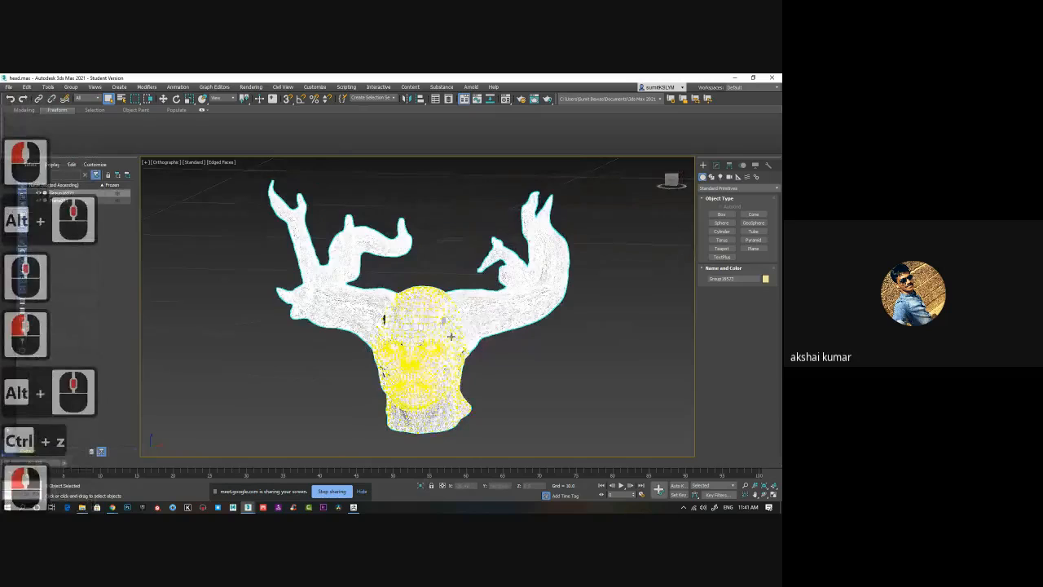
pyautogui.click(422, 487)
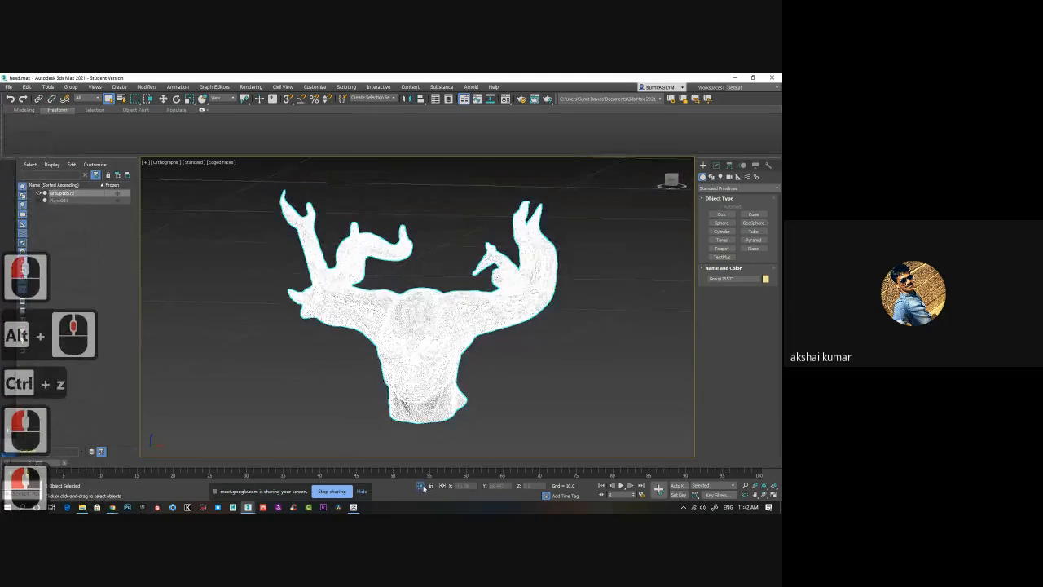
pyautogui.click(422, 488)
pyautogui.click(422, 488)
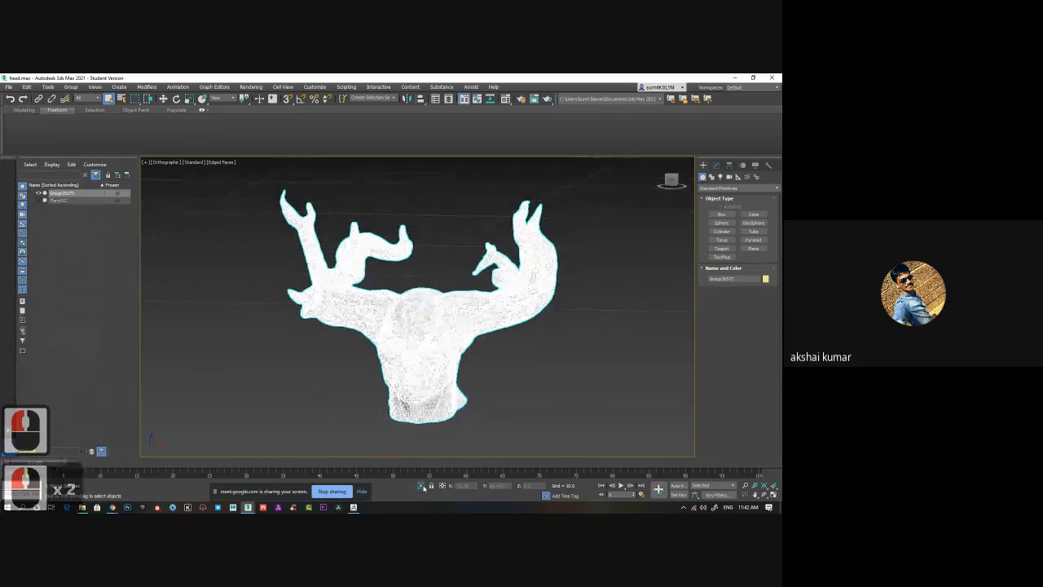
pyautogui.click(422, 488)
pyautogui.keyDown('alt'); pyautogui.moveTo(518, 422); pyautogui.dragTo(500, 408, button='middle'); pyautogui.keyUp('alt')
pyautogui.moveTo(500, 408); pyautogui.dragTo(494, 301, button='middle')
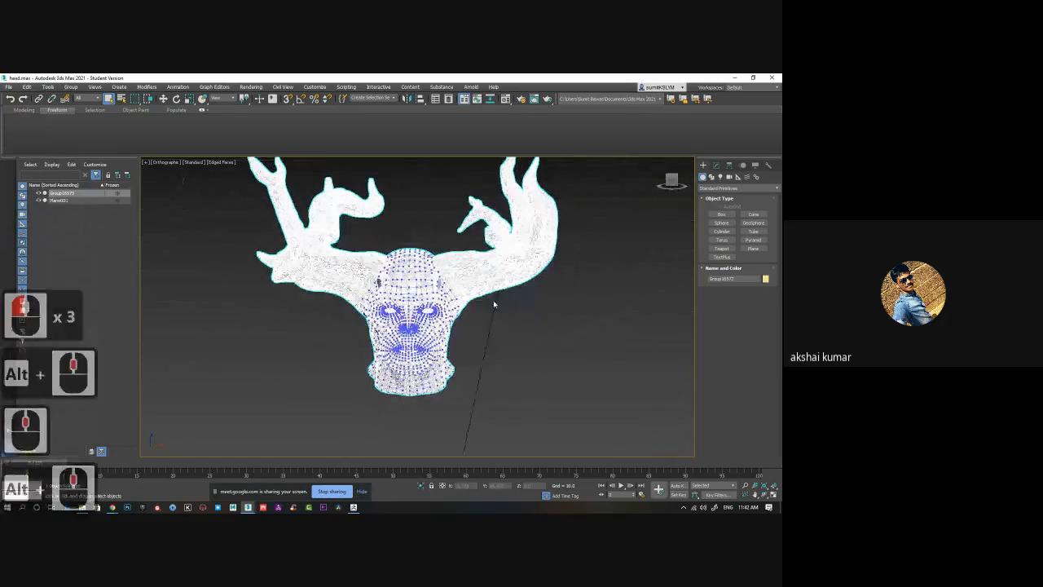
# - Delete the horned head group, keeping only the low-poly face mesh in the scene
pyautogui.click(532, 327)
pyautogui.click(531, 328)
pyautogui.click(496, 279)
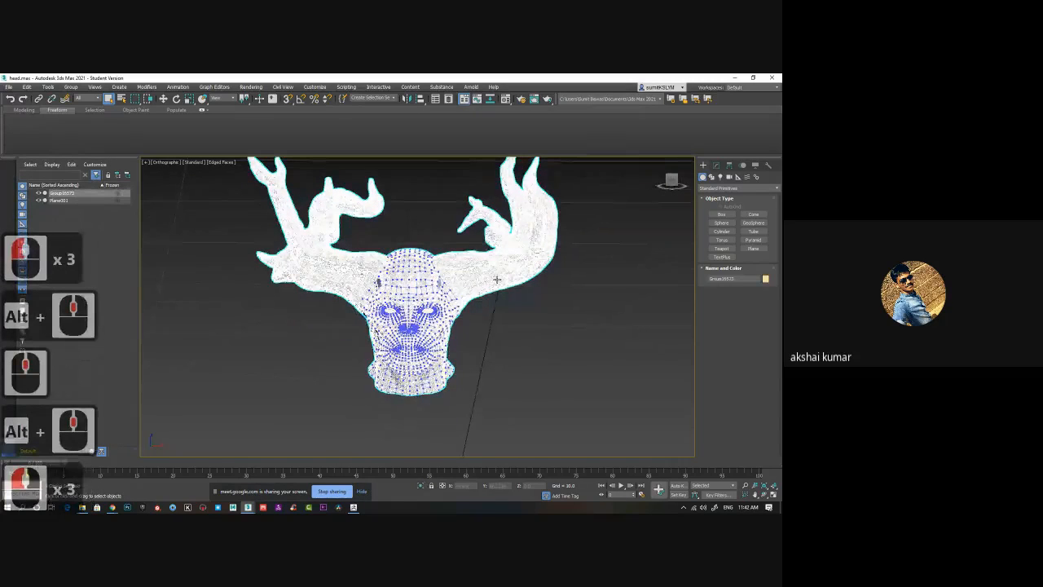
pyautogui.press('Delete')
# - Select the low-poly face mesh and show it from the front in a Perspective view with edged faces
pyautogui.keyDown('alt'); pyautogui.moveTo(491, 369); pyautogui.dragTo(472, 417, button='middle'); pyautogui.keyUp('alt')
pyautogui.click(495, 214)
pyautogui.press('p')
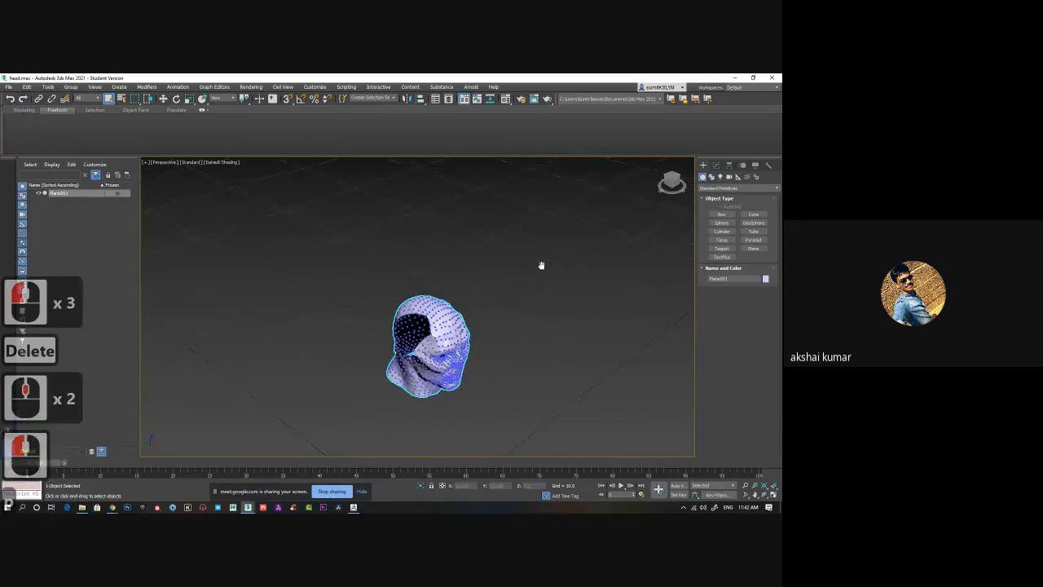
pyautogui.keyDown('alt'); pyautogui.moveTo(543, 264); pyautogui.dragTo(495, 340, button='middle'); pyautogui.keyUp('alt')
pyautogui.scroll(3, 439, 345)
pyautogui.press('F4')
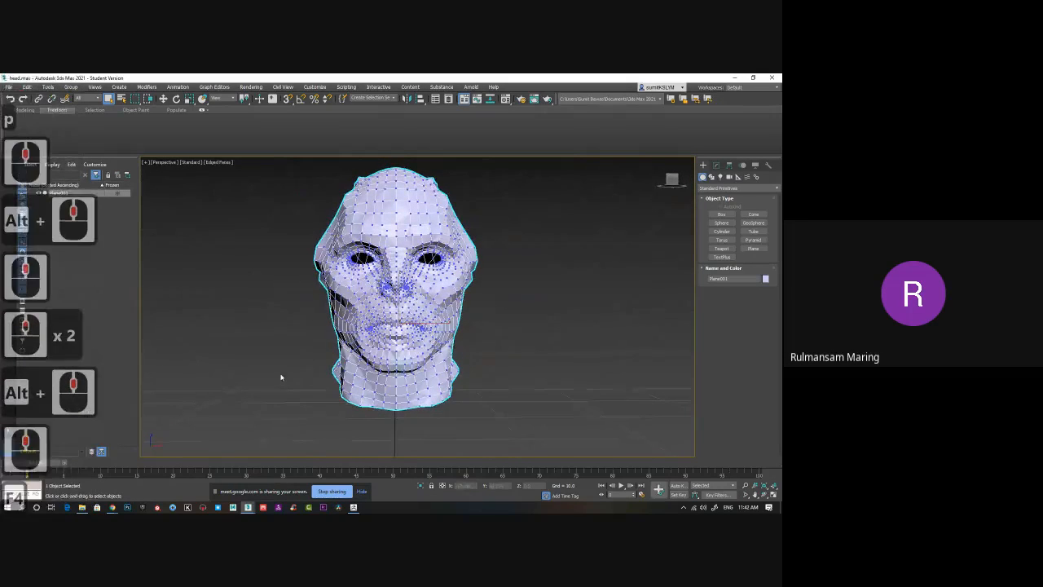
# - Examine the face mesh's edge flow around the nose, lips, mouth corners and eyes
pyautogui.moveTo(430, 376)
pyautogui.keyDown('alt'); pyautogui.mouseDown(button='middle')
pyautogui.moveTo(393, 333)
pyautogui.moveTo(388, 366)
pyautogui.moveTo(400, 368)
pyautogui.moveTo(302, 344)
pyautogui.moveTo(376, 348)
pyautogui.moveTo(435, 385)
pyautogui.mouseUp(button='middle'); pyautogui.keyUp('alt')
pyautogui.scroll(2, 395, 340)
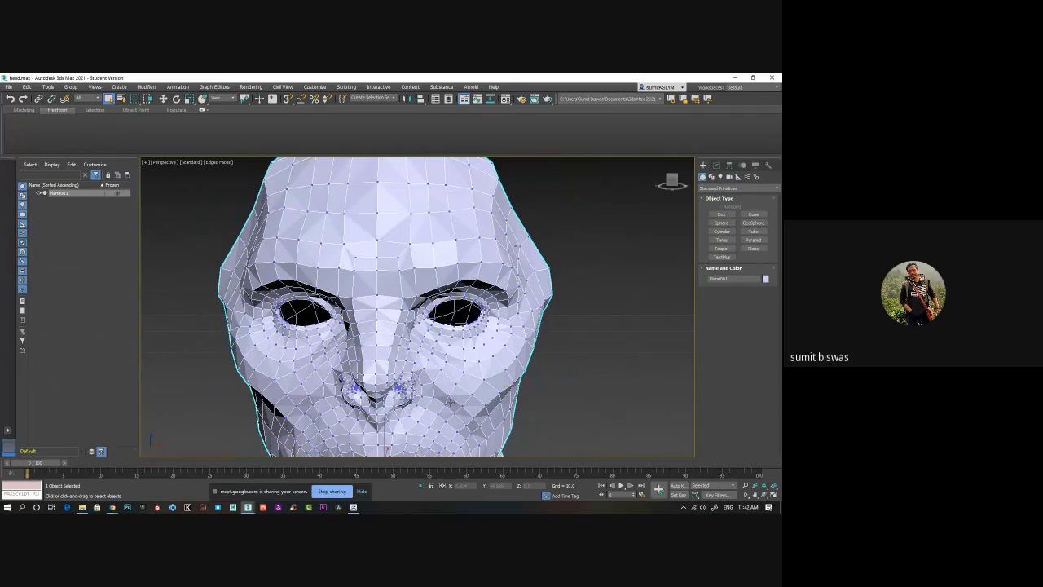
pyautogui.moveTo(451, 402); pyautogui.dragTo(438, 379, button='middle')
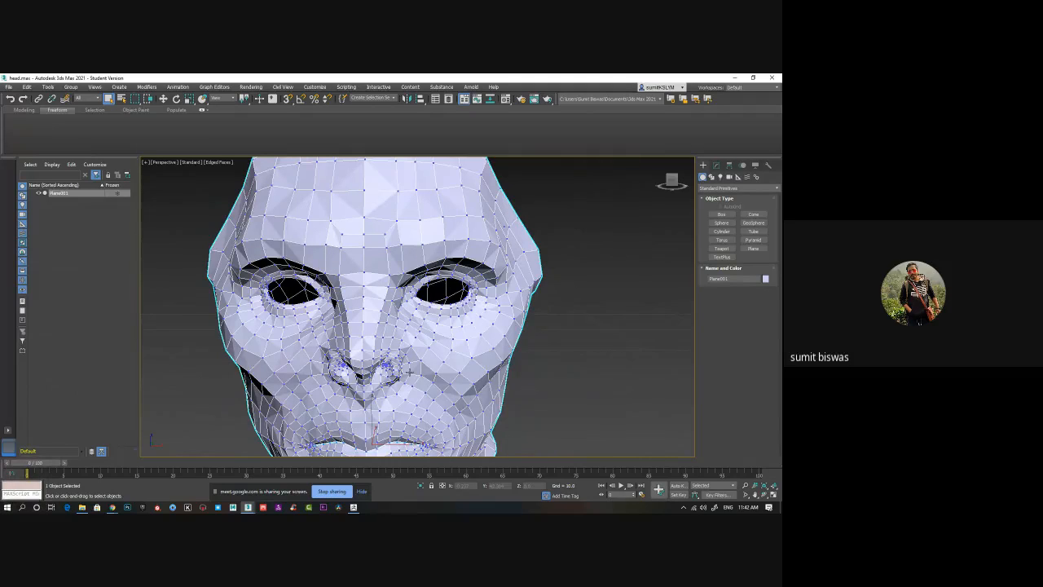
pyautogui.keyDown('alt'); pyautogui.moveTo(403, 317); pyautogui.dragTo(417, 358, button='middle'); pyautogui.keyUp('alt')
pyautogui.scroll(3, 411, 342)
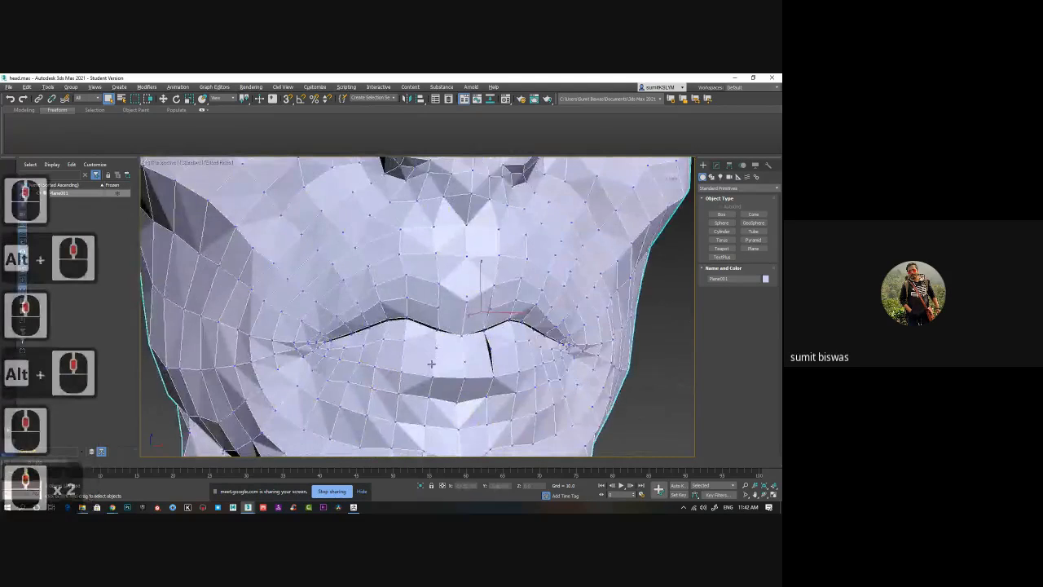
pyautogui.scroll(2, 408, 329)
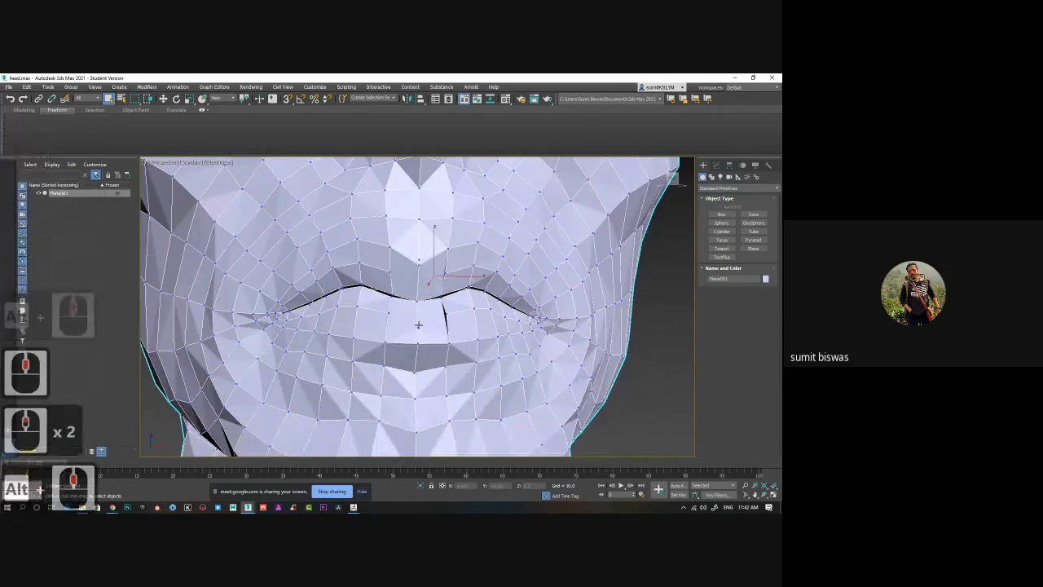
pyautogui.keyDown('alt'); pyautogui.moveTo(421, 300); pyautogui.dragTo(383, 298, button='middle'); pyautogui.keyUp('alt')
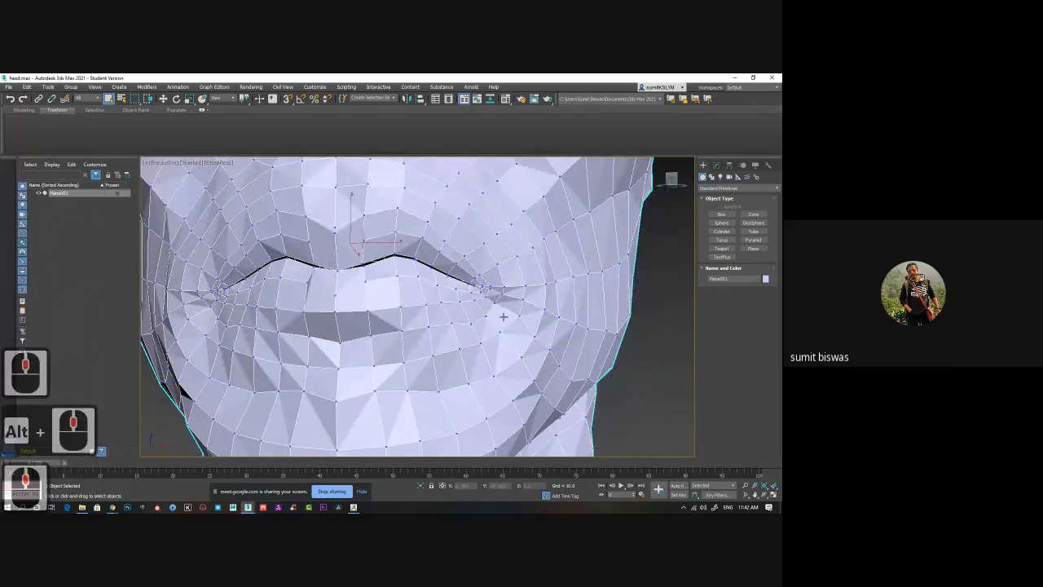
pyautogui.moveTo(503, 317); pyautogui.dragTo(392, 343, button='middle')
pyautogui.scroll(-3, 442, 321)
pyautogui.moveTo(391, 344)
pyautogui.mouseDown(button='middle')
pyautogui.moveTo(408, 329)
pyautogui.moveTo(403, 346)
pyautogui.moveTo(422, 333)
pyautogui.moveTo(388, 326)
pyautogui.moveTo(413, 329)
pyautogui.moveTo(403, 347)
pyautogui.mouseUp(button='middle')
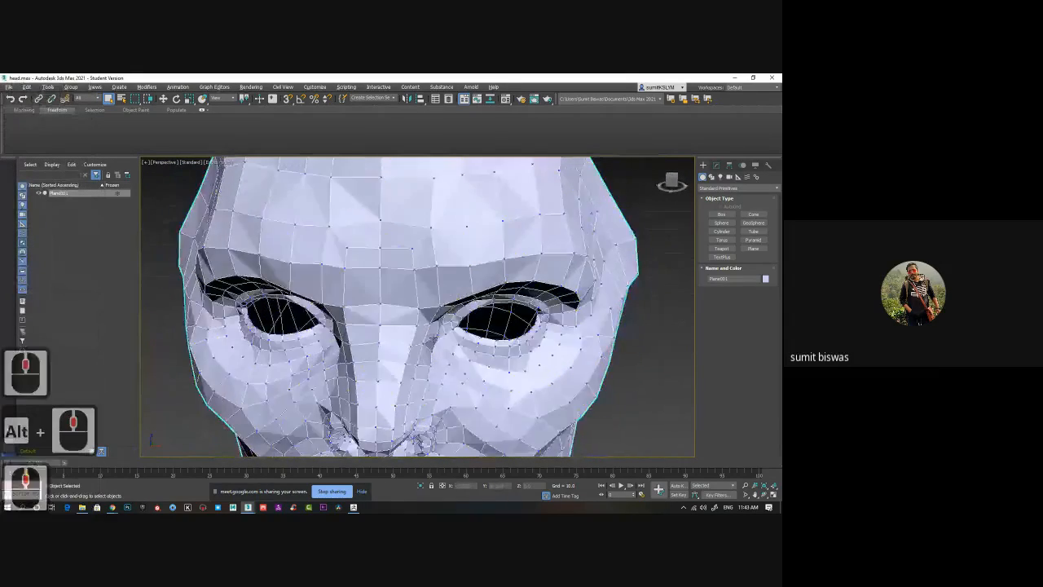
# - Select the vertex beside the inner eye corner at the Editable Poly's Vertex level and activate the Move tool
pyautogui.scroll(2, 443, 346)
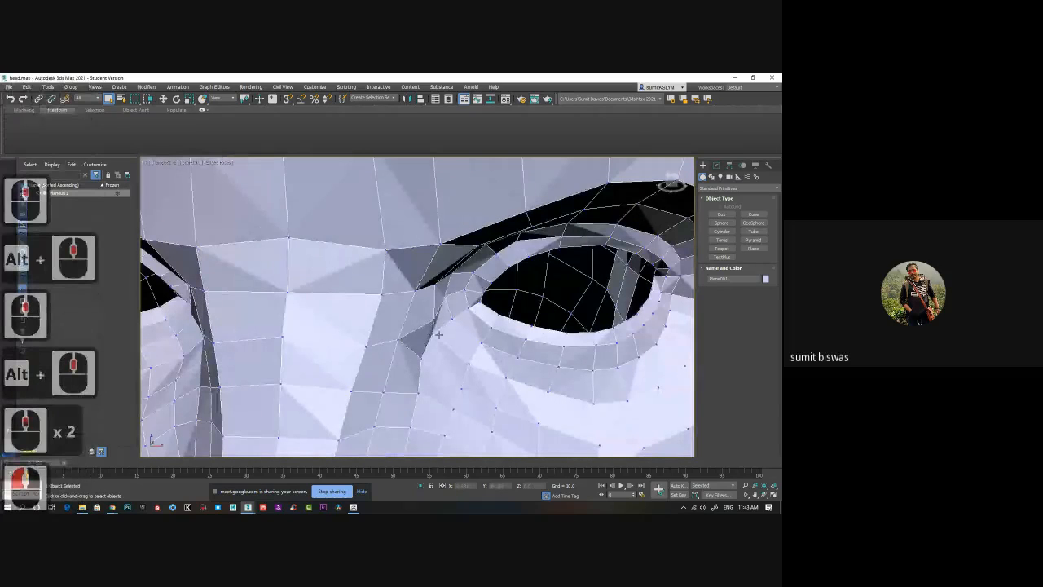
pyautogui.click(718, 165)
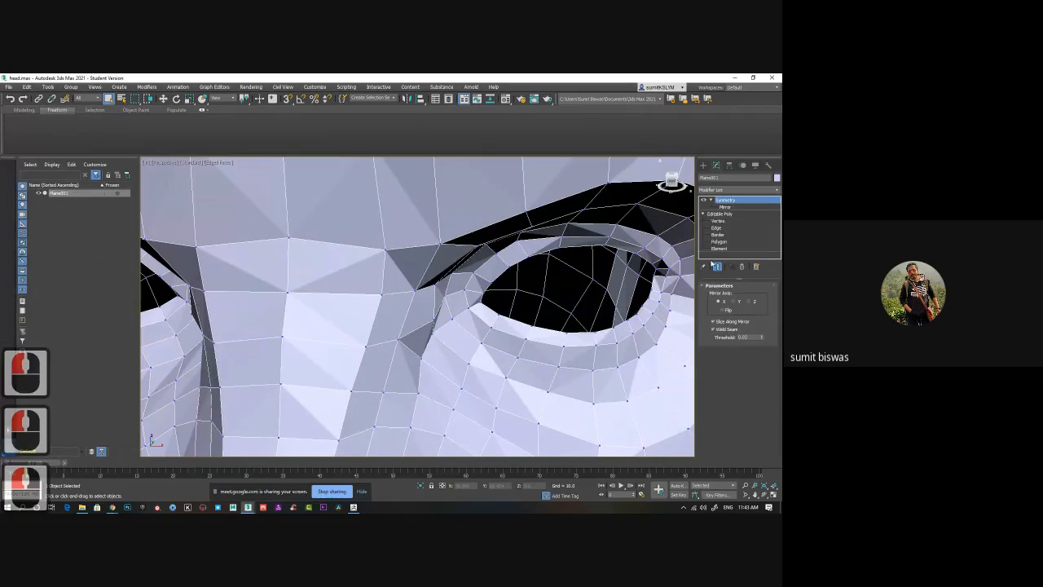
pyautogui.click(717, 222)
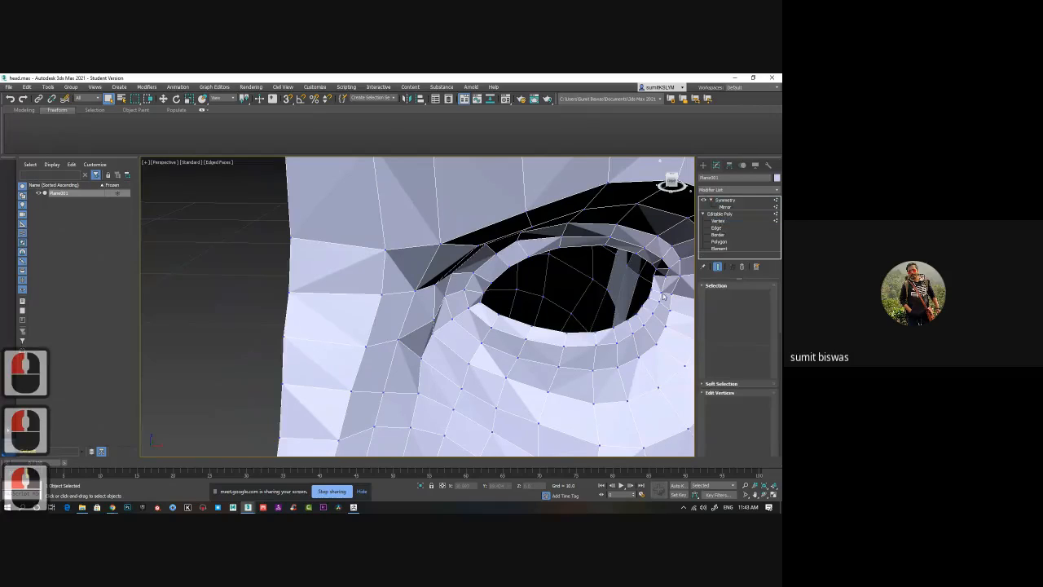
pyautogui.click(435, 320)
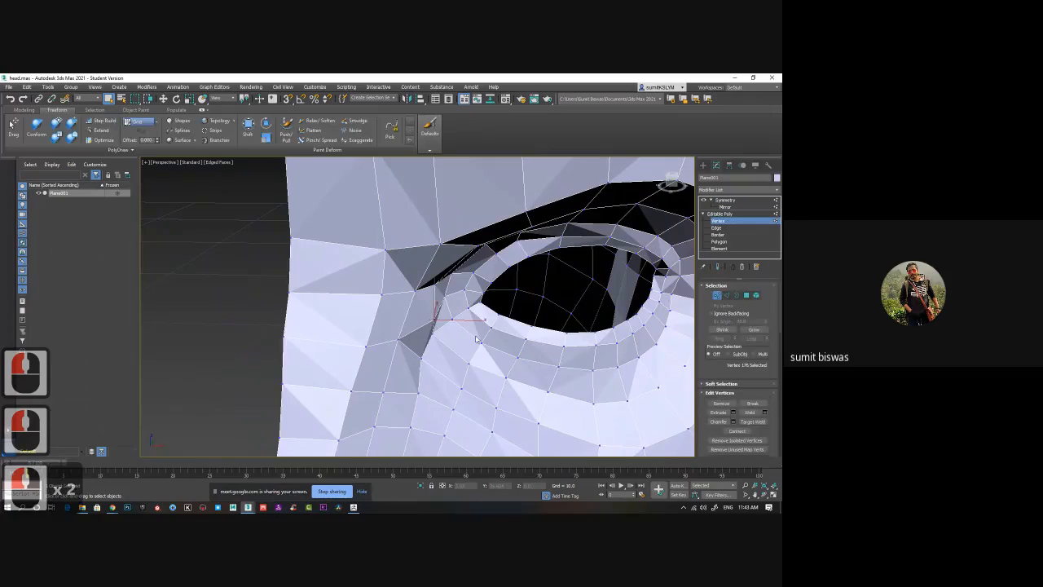
pyautogui.press('w')
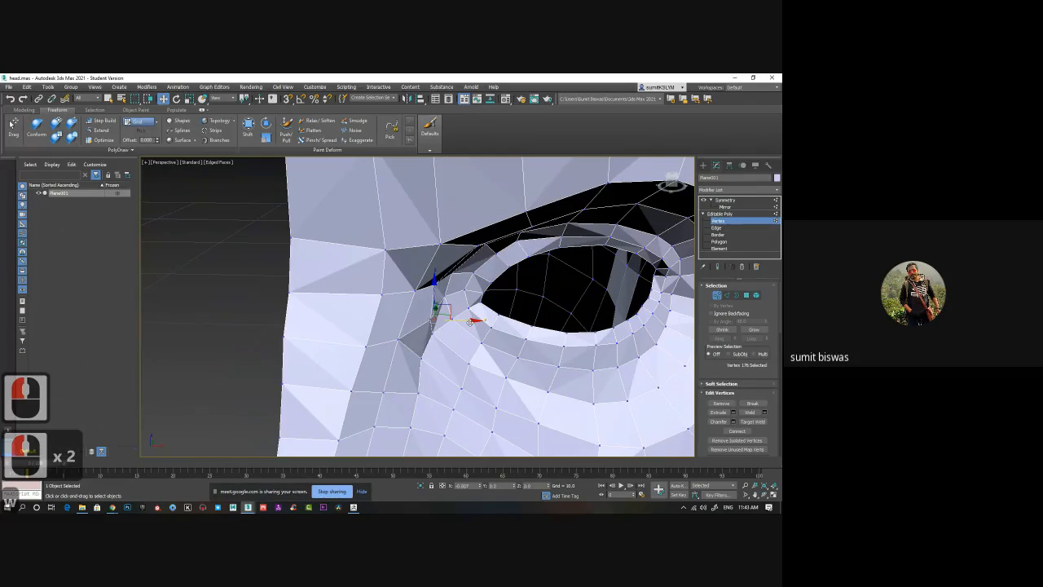
# - Reposition the vertex between the nose bridge and the inner eye corner, adjusting its placement from the front and side
pyautogui.moveTo(462, 325); pyautogui.dragTo(462, 328)
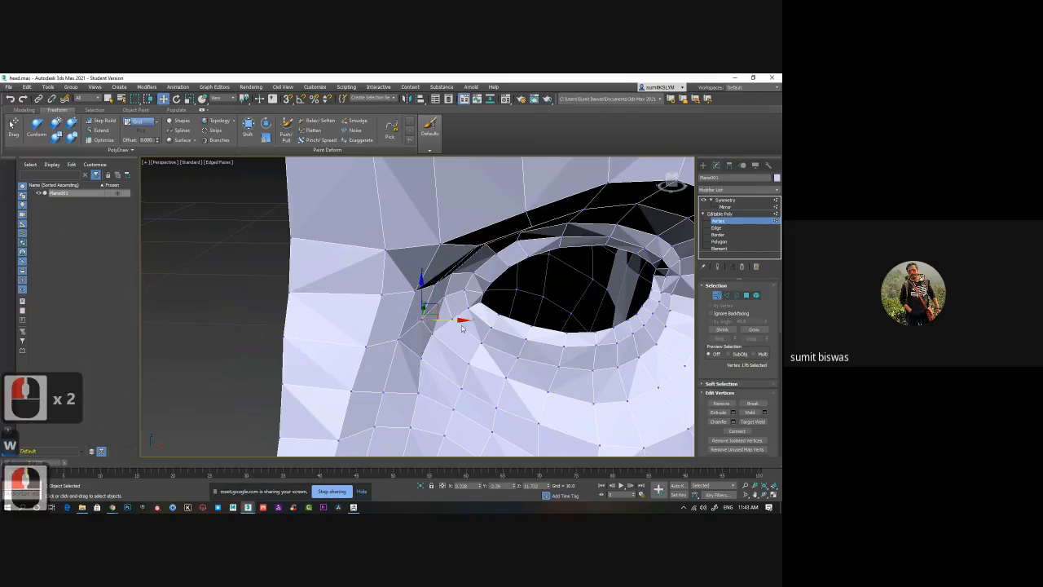
pyautogui.keyDown('alt'); pyautogui.moveTo(492, 368); pyautogui.dragTo(436, 348, button='middle'); pyautogui.keyUp('alt')
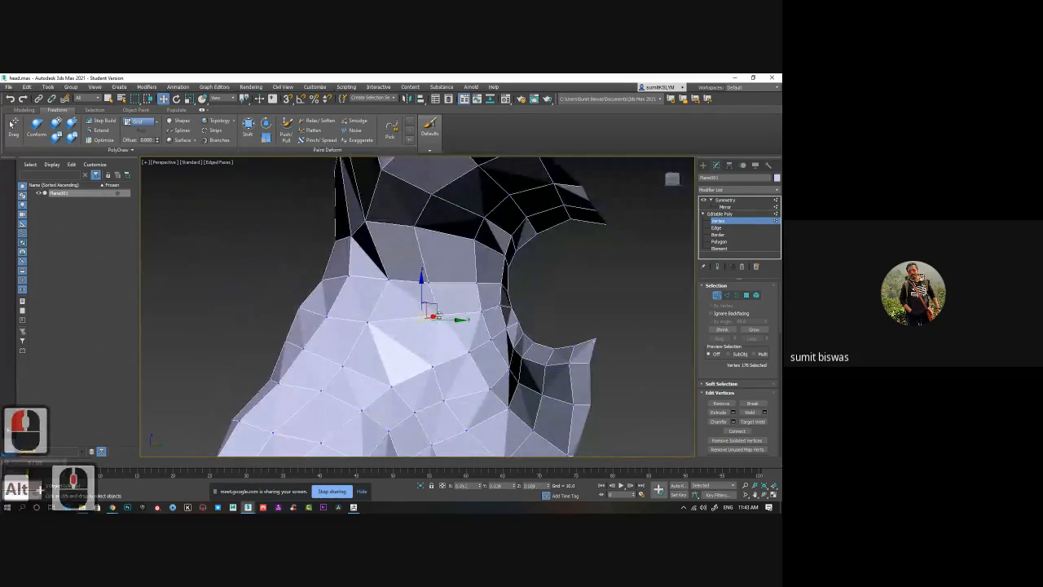
pyautogui.moveTo(438, 316); pyautogui.dragTo(440, 315)
pyautogui.moveTo(431, 354)
pyautogui.keyDown('alt'); pyautogui.mouseDown(button='middle')
pyautogui.moveTo(459, 364)
pyautogui.moveTo(450, 348)
pyautogui.moveTo(433, 349)
pyautogui.mouseUp(button='middle'); pyautogui.keyUp('alt')
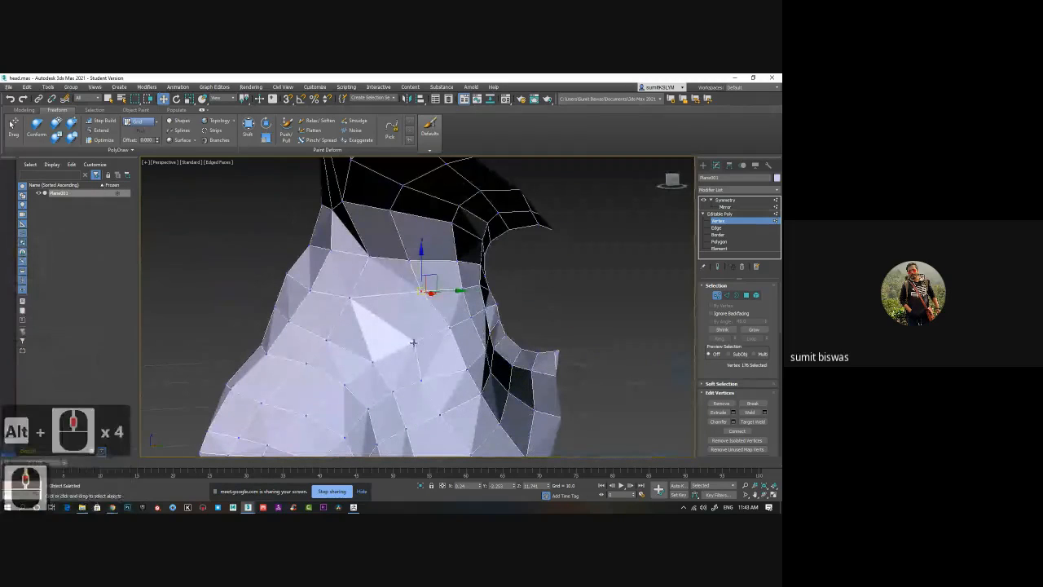
# - Reposition the vertices along the side of the nose bridge to even out the surrounding polygons
pyautogui.click(414, 343)
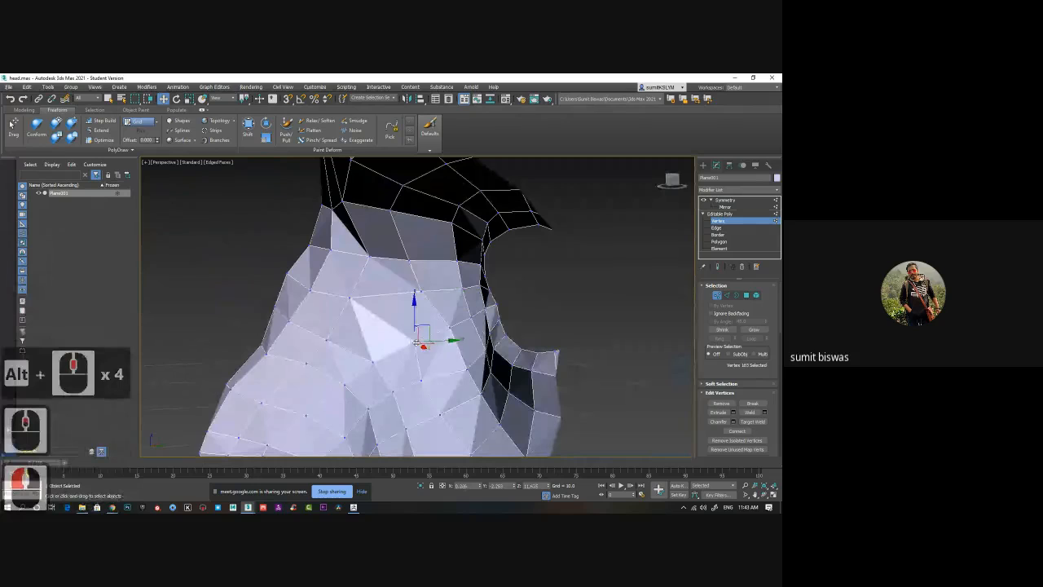
pyautogui.click(449, 327)
pyautogui.click(445, 331)
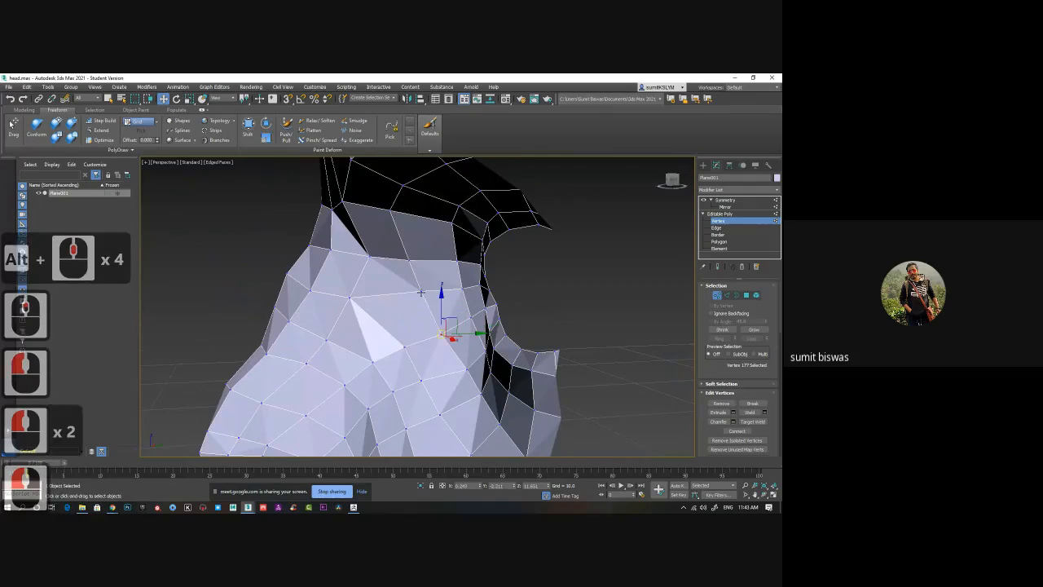
pyautogui.click(421, 292)
pyautogui.click(414, 298)
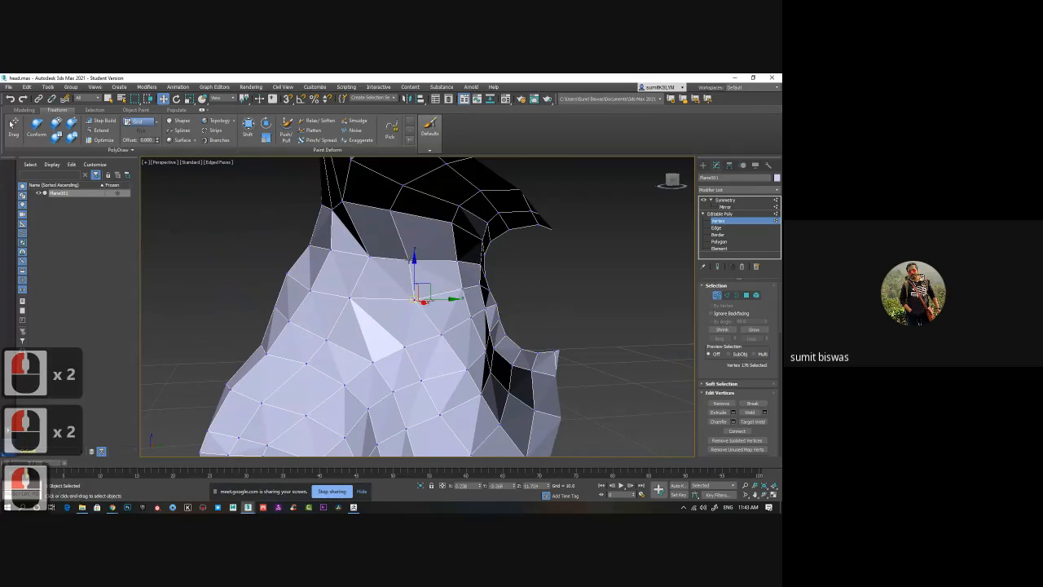
pyautogui.click(408, 259)
pyautogui.click(359, 301)
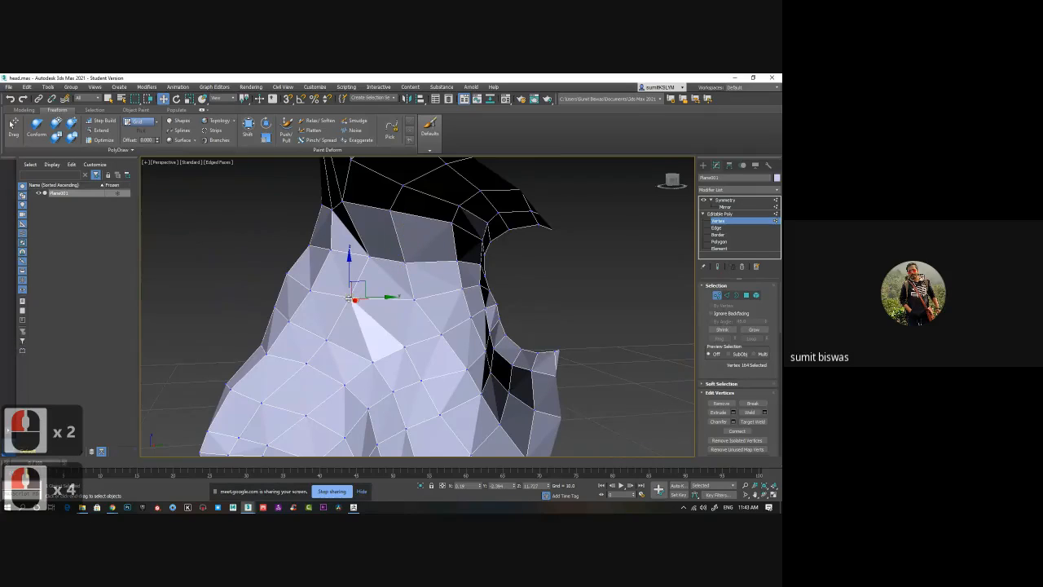
# - Undo the last vertex change and pick the vertex beside the nose, below the inner eye corner
pyautogui.keyDown('alt'); pyautogui.moveTo(360, 312); pyautogui.dragTo(417, 364, button='middle'); pyautogui.keyUp('alt')
pyautogui.hotkey('ctrl', 'z')
pyautogui.click(361, 352)
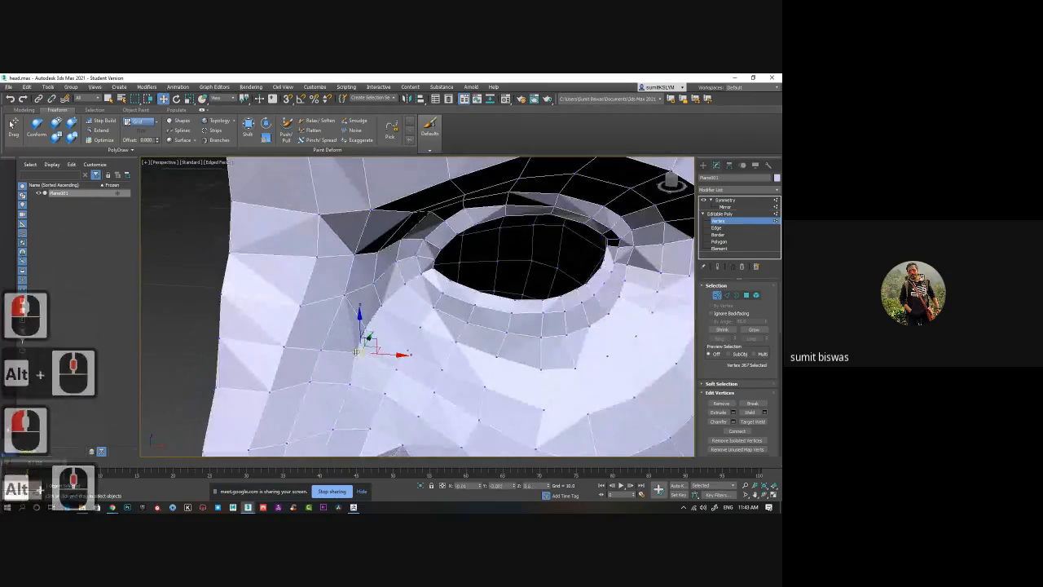
# - Examine the half head's topology around the eye socket, forehead, skull opening, jaw and neck from several angles
pyautogui.keyDown('alt'); pyautogui.moveTo(356, 352); pyautogui.dragTo(437, 364, button='middle'); pyautogui.keyUp('alt')
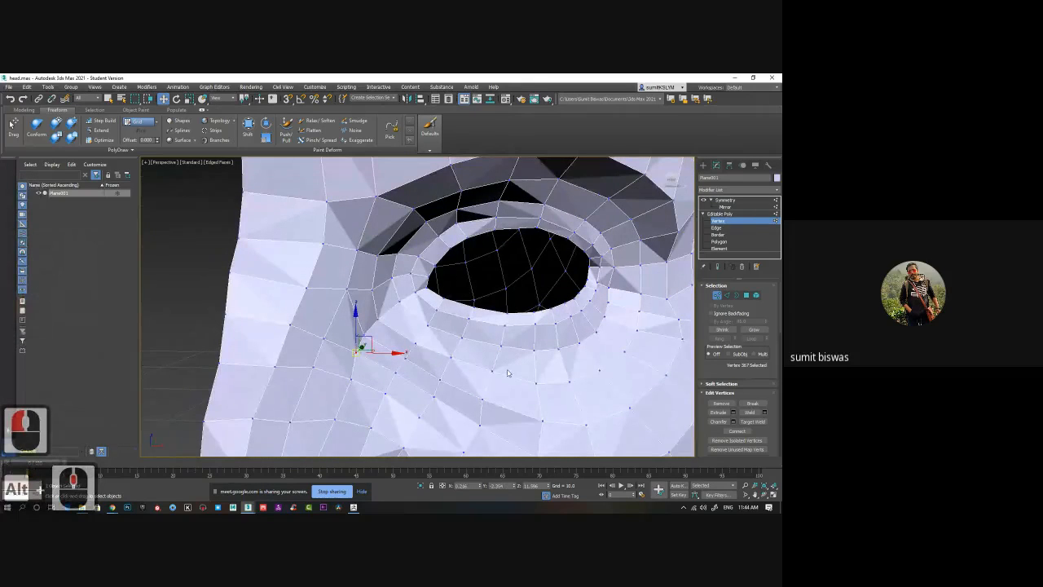
pyautogui.keyDown('alt'); pyautogui.moveTo(507, 372); pyautogui.dragTo(484, 355, button='middle'); pyautogui.keyUp('alt')
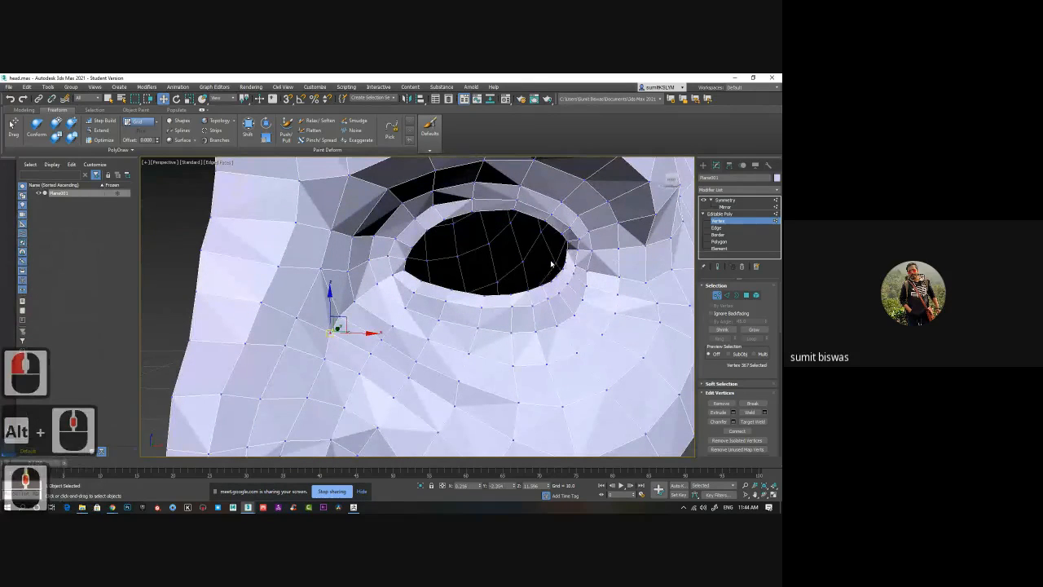
pyautogui.keyDown('alt'); pyautogui.moveTo(551, 263); pyautogui.dragTo(562, 299, button='middle'); pyautogui.keyUp('alt')
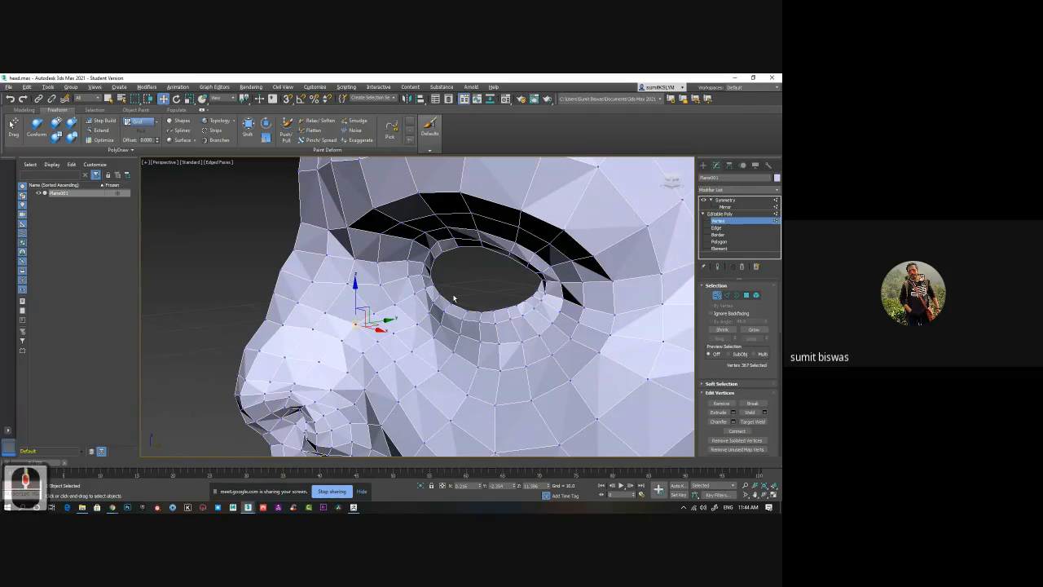
pyautogui.keyDown('alt'); pyautogui.moveTo(453, 299); pyautogui.dragTo(481, 312, button='middle'); pyautogui.keyUp('alt')
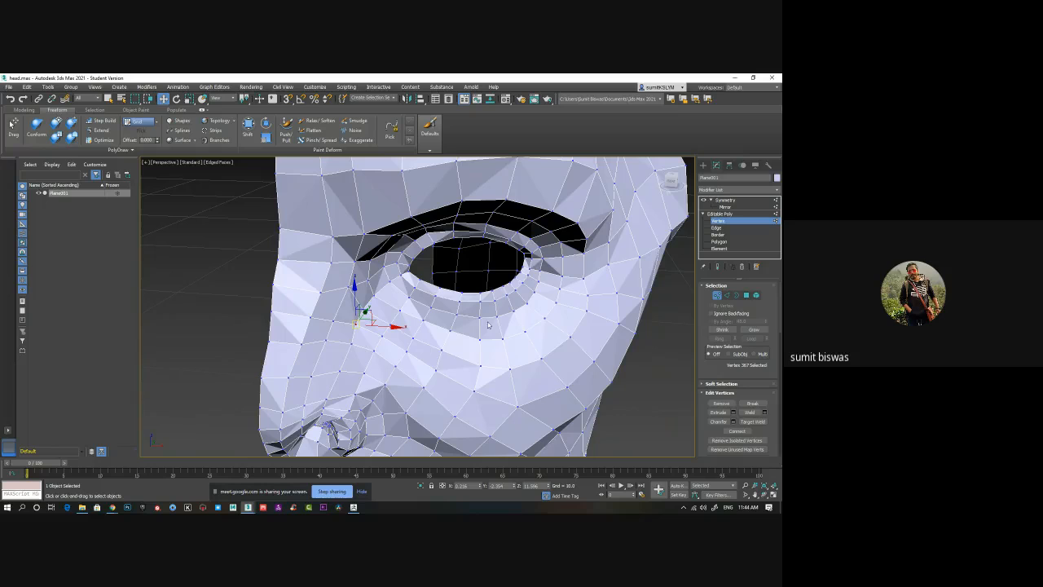
pyautogui.scroll(-4, 488, 325)
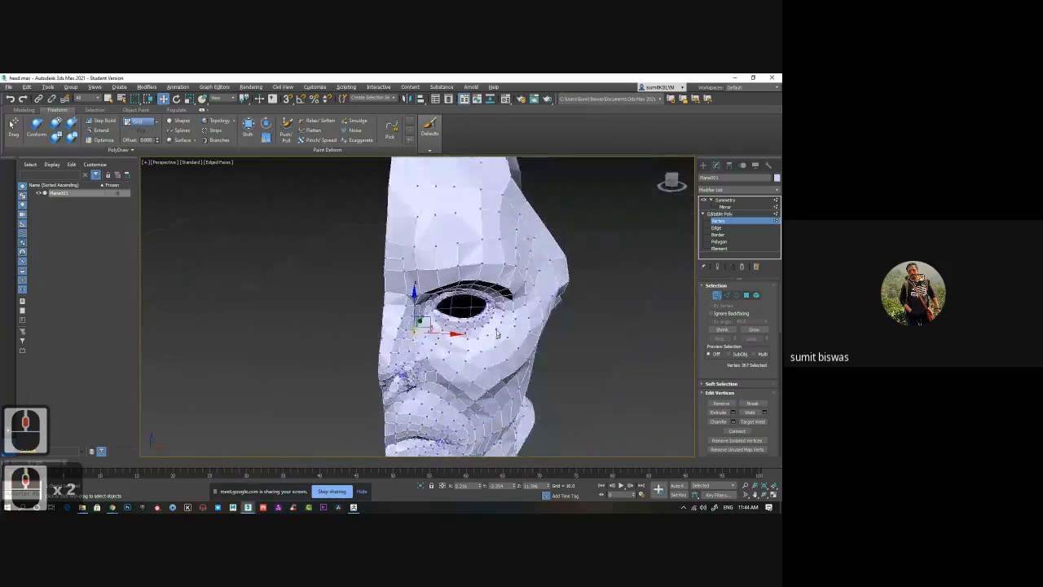
pyautogui.moveTo(497, 333); pyautogui.dragTo(408, 408, button='middle')
pyautogui.keyDown('alt'); pyautogui.moveTo(444, 318); pyautogui.dragTo(417, 313, button='middle'); pyautogui.keyUp('alt')
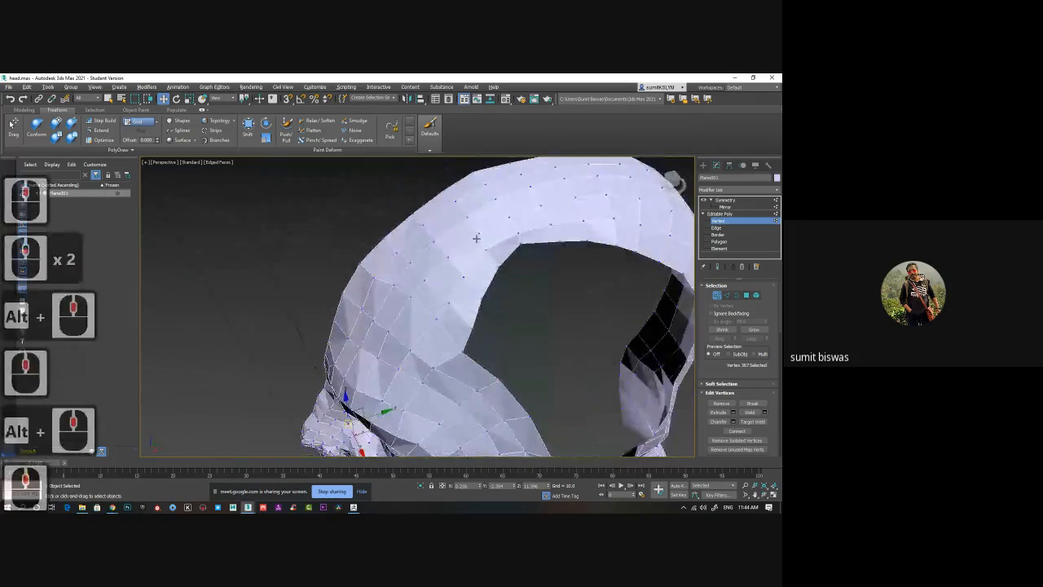
pyautogui.keyDown('alt'); pyautogui.moveTo(477, 238); pyautogui.dragTo(442, 219, button='middle'); pyautogui.keyUp('alt')
pyautogui.scroll(-2, 442, 219)
pyautogui.keyDown('alt'); pyautogui.moveTo(505, 253); pyautogui.dragTo(443, 281, button='middle'); pyautogui.keyUp('alt')
pyautogui.moveTo(443, 281); pyautogui.dragTo(408, 291, button='middle')
pyautogui.moveTo(382, 359); pyautogui.dragTo(372, 308, button='middle')
pyautogui.scroll(3, 388, 312)
pyautogui.moveTo(382, 266); pyautogui.dragTo(608, 271, button='middle')
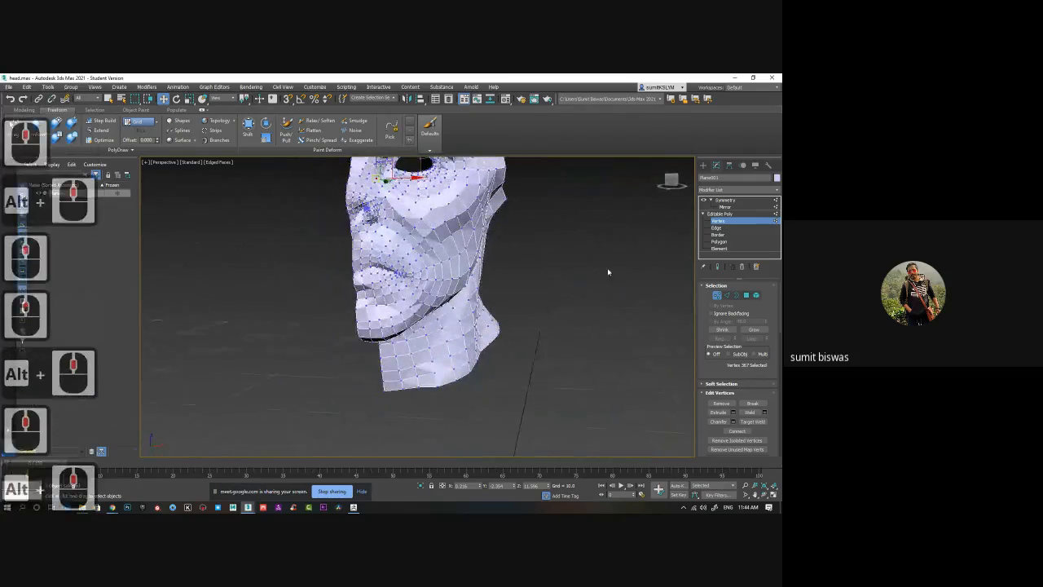
# - Leave vertex editing and return to the Symmetry modifier level to show the full mirrored head
pyautogui.click(750, 222)
pyautogui.click(733, 200)
pyautogui.moveTo(465, 240); pyautogui.dragTo(421, 341, button='middle')
pyautogui.moveTo(420, 340); pyautogui.dragTo(437, 284, button='middle')
# - Examine the mirrored head's mesh around the nose, inner surface, eyes and forehead, plus its overall shape
pyautogui.scroll(6, 436, 284)
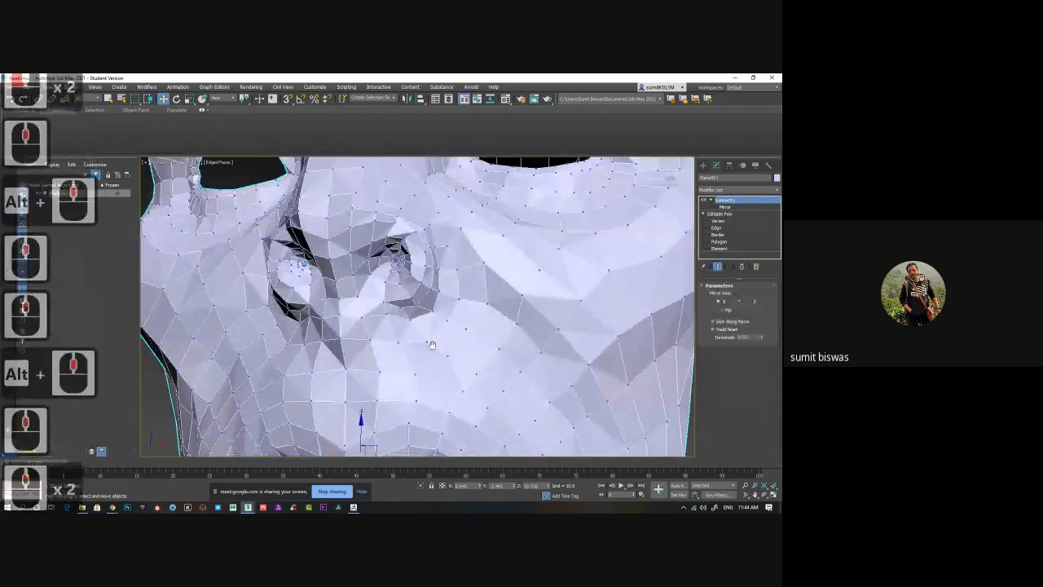
pyautogui.moveTo(425, 319)
pyautogui.mouseDown(button='middle')
pyautogui.moveTo(445, 304)
pyautogui.moveTo(442, 319)
pyautogui.mouseUp(button='middle')
pyautogui.scroll(3, 414, 258)
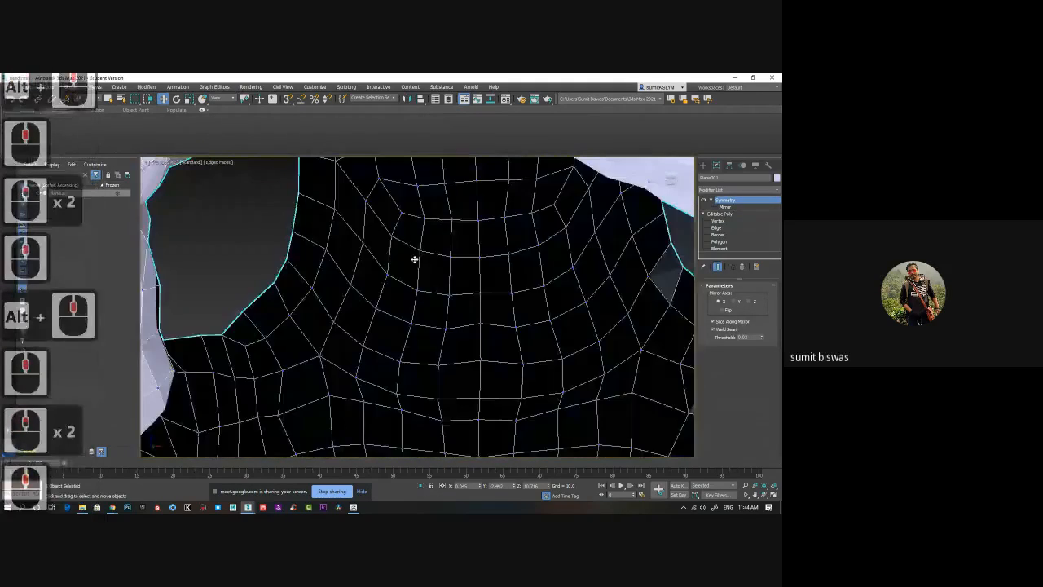
pyautogui.scroll(-1, 414, 257)
pyautogui.moveTo(506, 265); pyautogui.dragTo(400, 316, button='middle')
pyautogui.scroll(-3, 424, 314)
pyautogui.scroll(-2, 423, 316)
pyautogui.scroll(2, 400, 317)
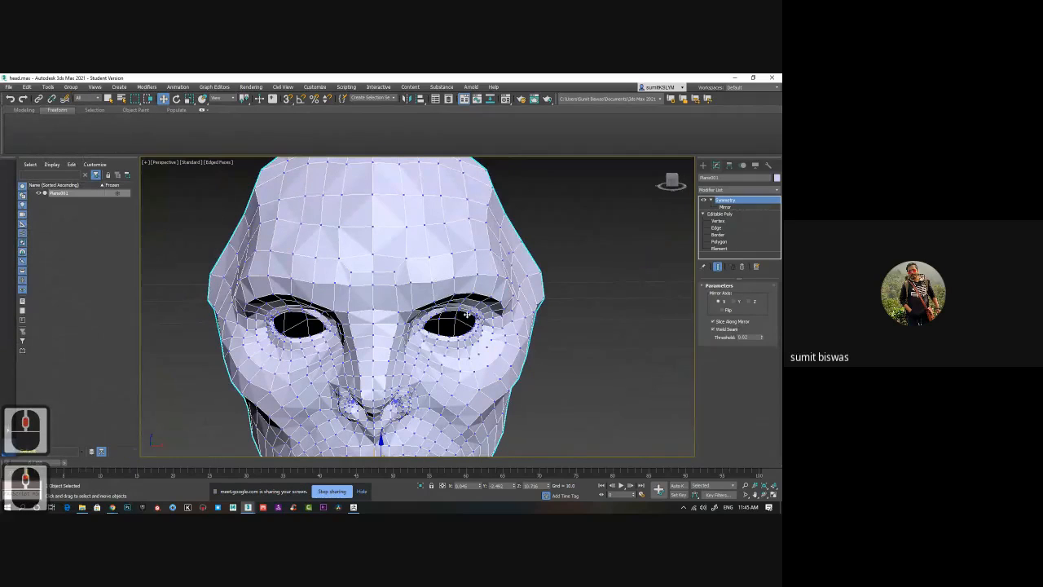
pyautogui.keyDown('alt'); pyautogui.moveTo(466, 313); pyautogui.dragTo(367, 251, button='middle'); pyautogui.keyUp('alt')
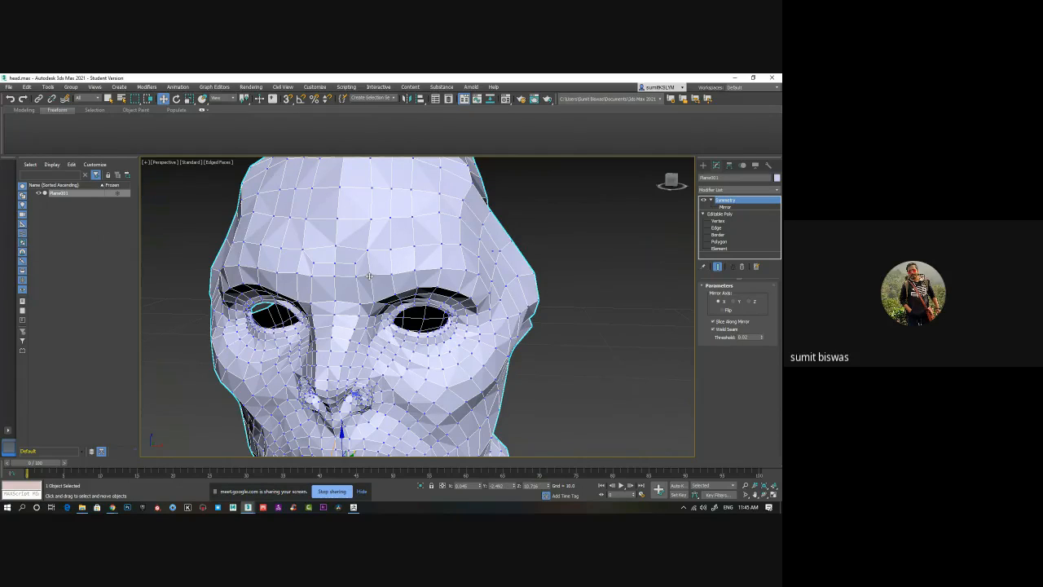
pyautogui.keyDown('alt'); pyautogui.moveTo(370, 277); pyautogui.dragTo(445, 287, button='middle'); pyautogui.keyUp('alt')
pyautogui.keyDown('alt'); pyautogui.moveTo(445, 286); pyautogui.dragTo(485, 318, button='middle'); pyautogui.keyUp('alt')
pyautogui.scroll(-3, 496, 321)
pyautogui.moveTo(485, 318); pyautogui.dragTo(234, 343, button='middle')
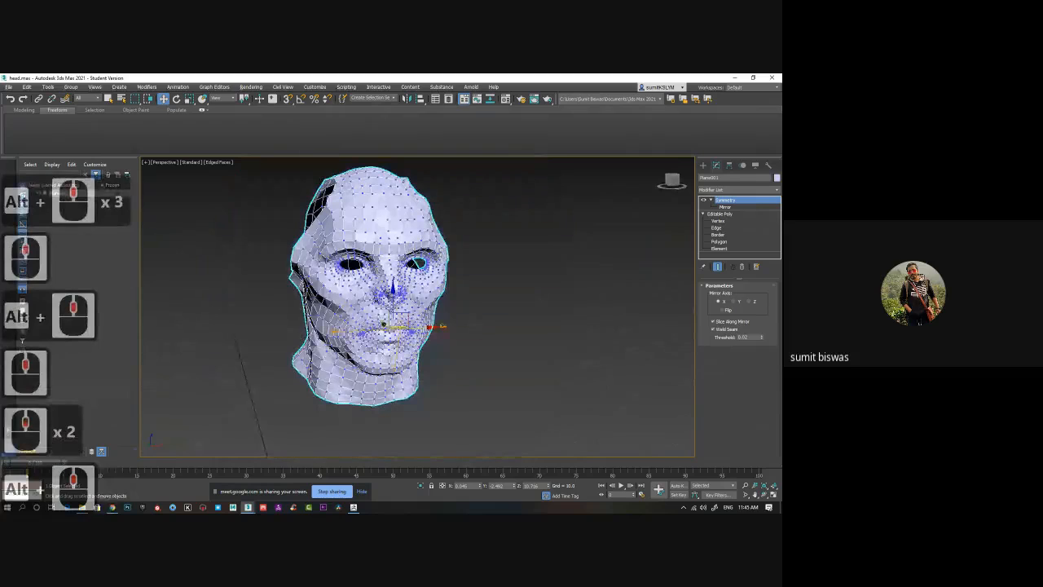
# - Switch to File Explorer and browse the folders for the lowpoly character scene file
pyautogui.click(82, 507)
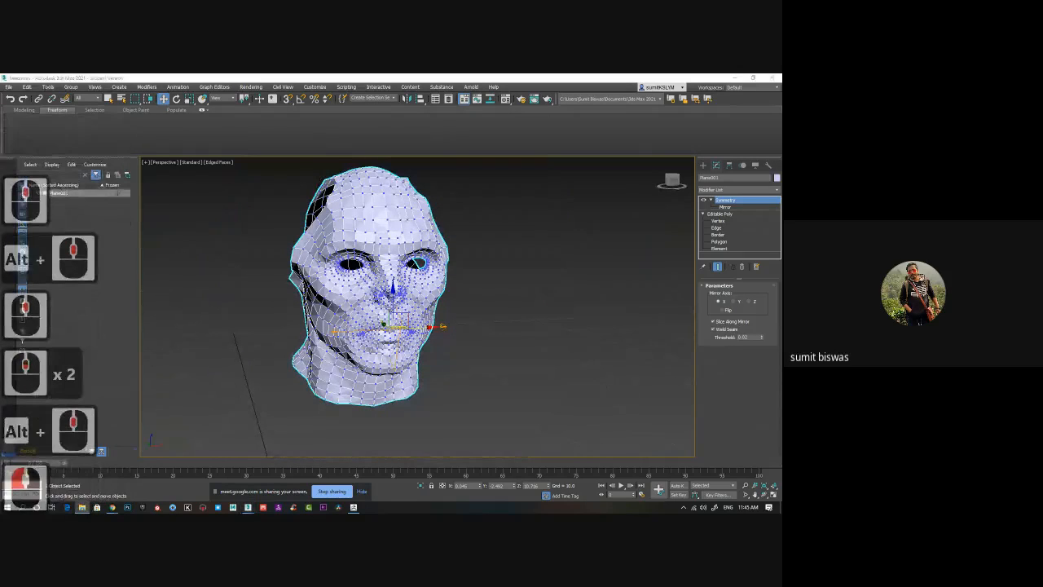
pyautogui.scroll(-3, 392, 305)
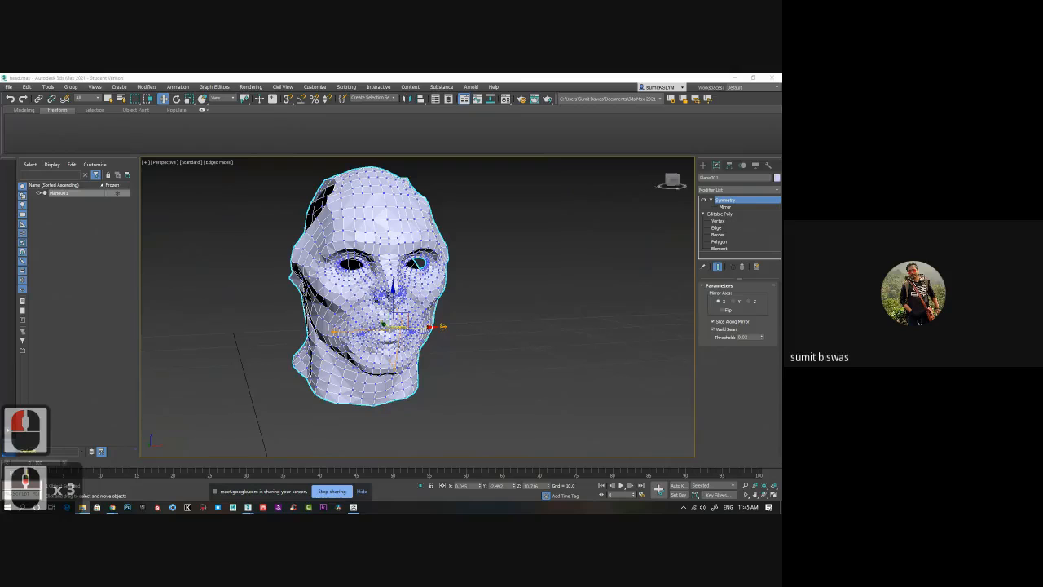
pyautogui.doubleClick(391, 306)
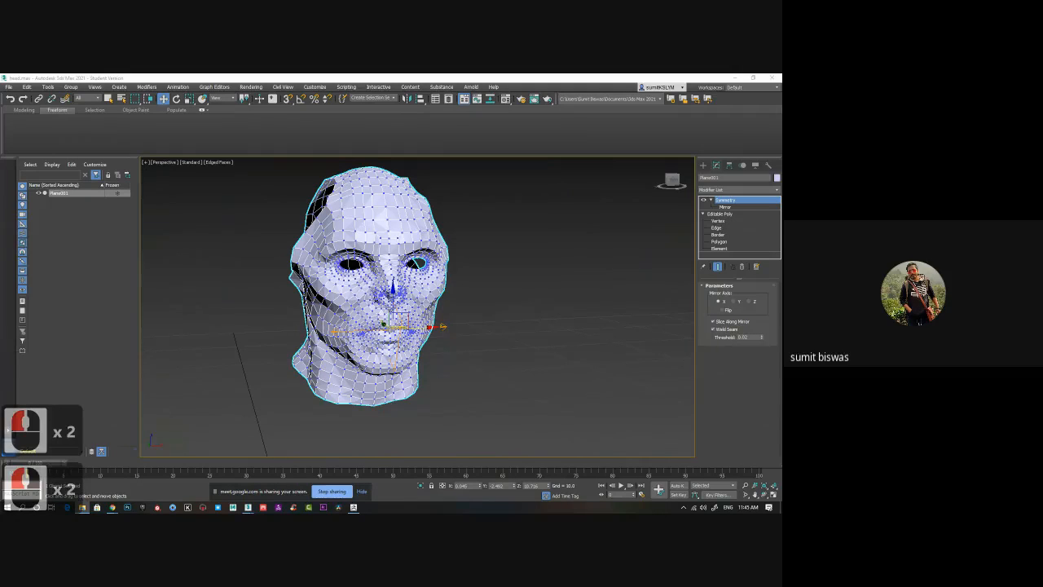
pyautogui.doubleClick(482, 278)
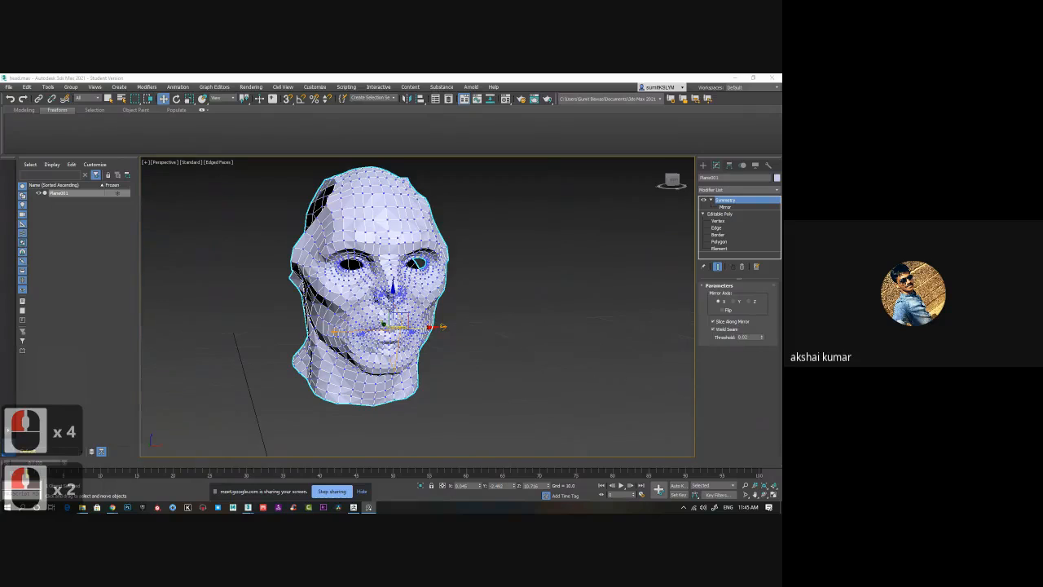
pyautogui.click(482, 278)
pyautogui.scroll(6, 482, 278)
pyautogui.rightClick(483, 278)
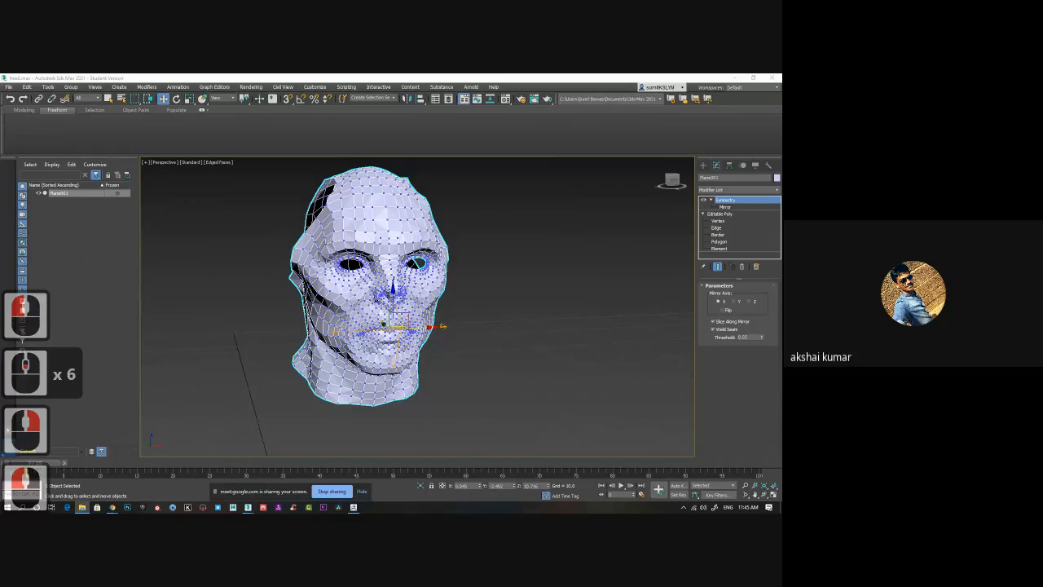
# - Open lowpoly character.max in 3ds Max without saving the head scene, adopt the file's unit scale, and dismiss the isolation notice and Scene Converter
pyautogui.moveTo(0, 261); pyautogui.dragTo(191, 247)
pyautogui.click(218, 253)
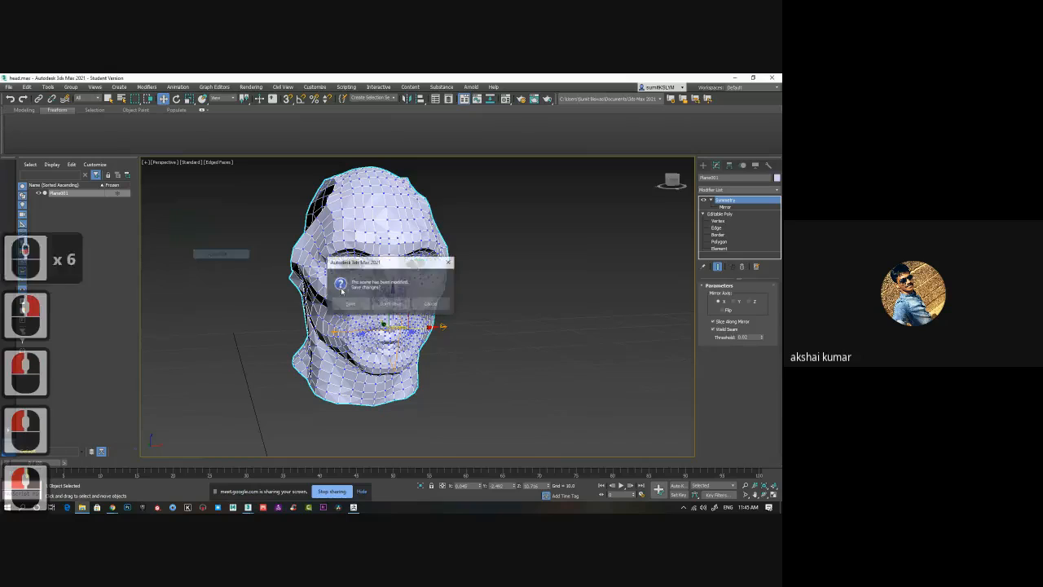
pyautogui.click(391, 303)
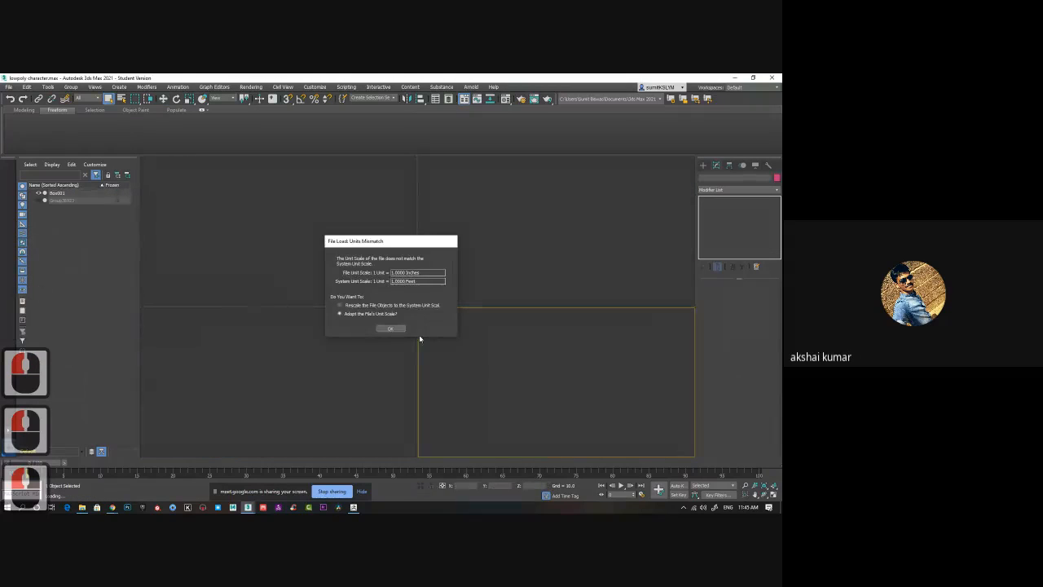
pyautogui.click(404, 328)
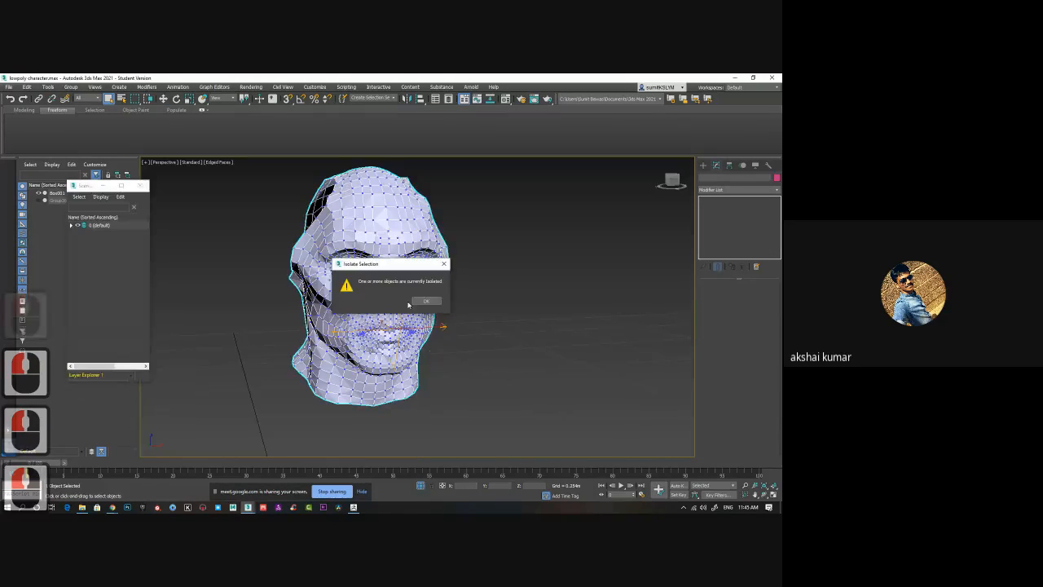
pyautogui.click(416, 301)
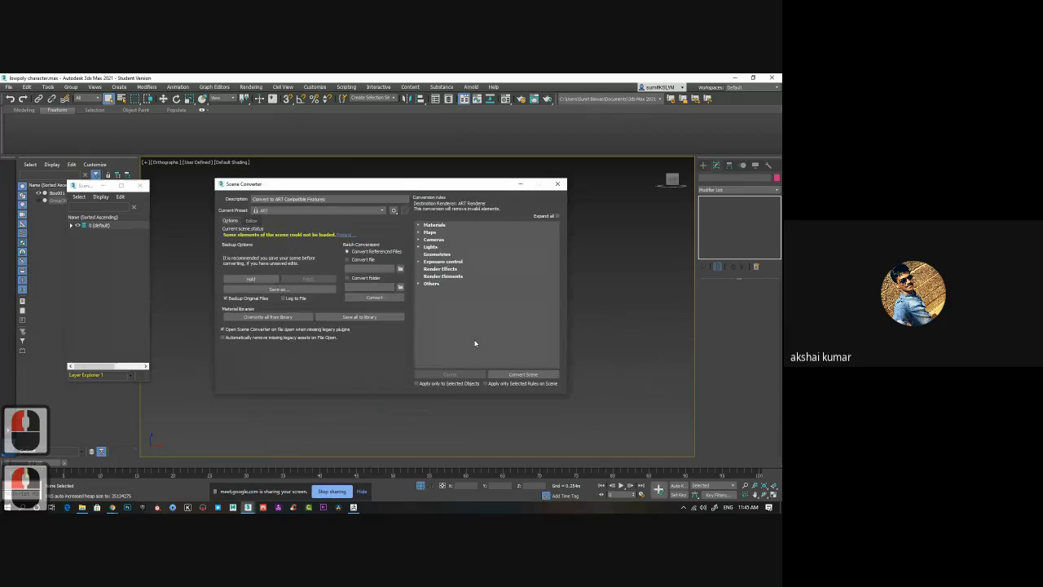
pyautogui.click(557, 185)
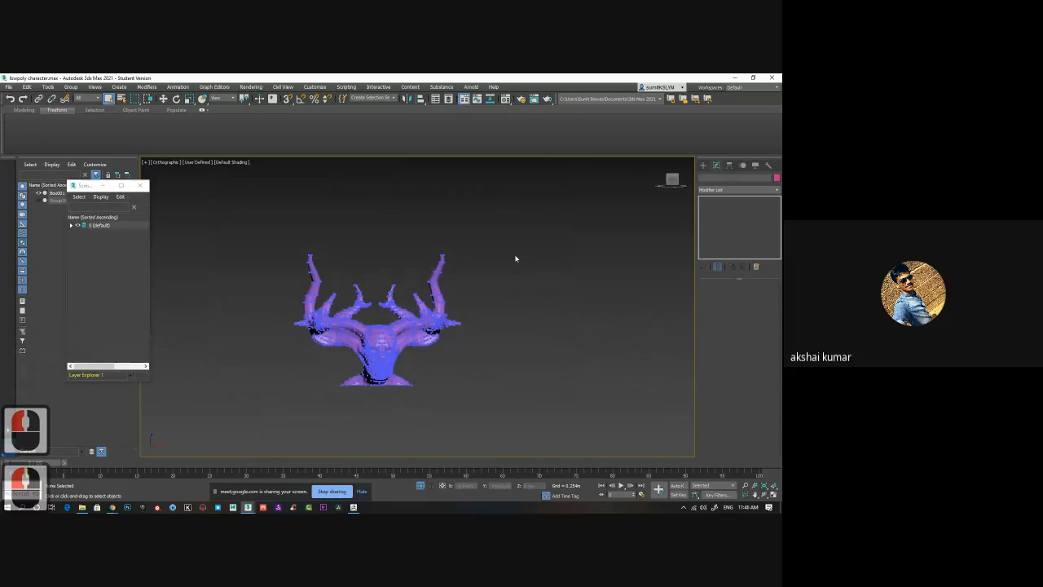
# - Select the horned character mesh and examine the open tip of its tallest horn up close
pyautogui.click(397, 331)
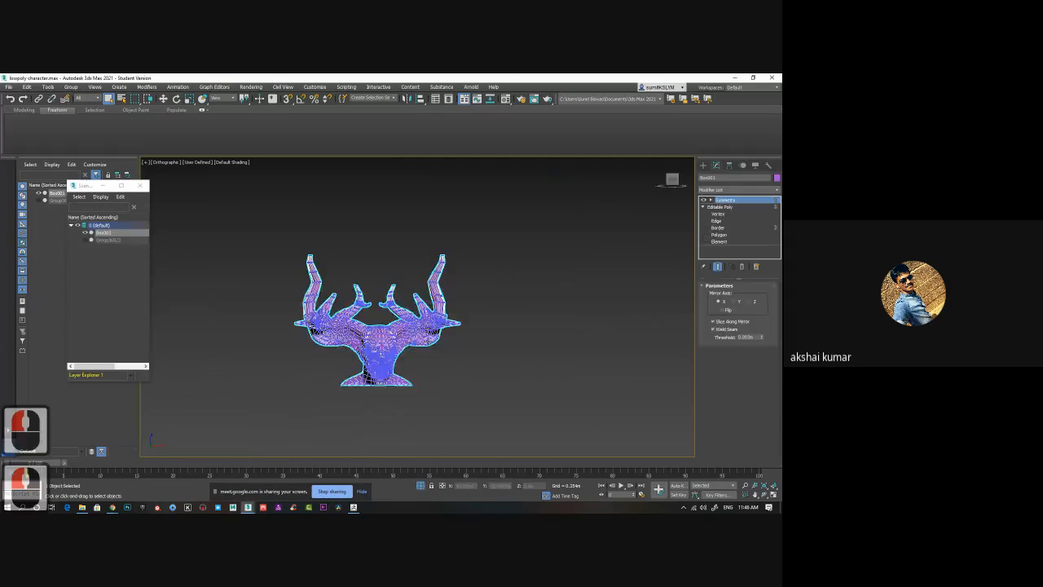
pyautogui.keyDown('alt'); pyautogui.moveTo(397, 326); pyautogui.dragTo(462, 451, button='middle'); pyautogui.keyUp('alt')
pyautogui.scroll(3, 397, 337)
pyautogui.scroll(1, 392, 328)
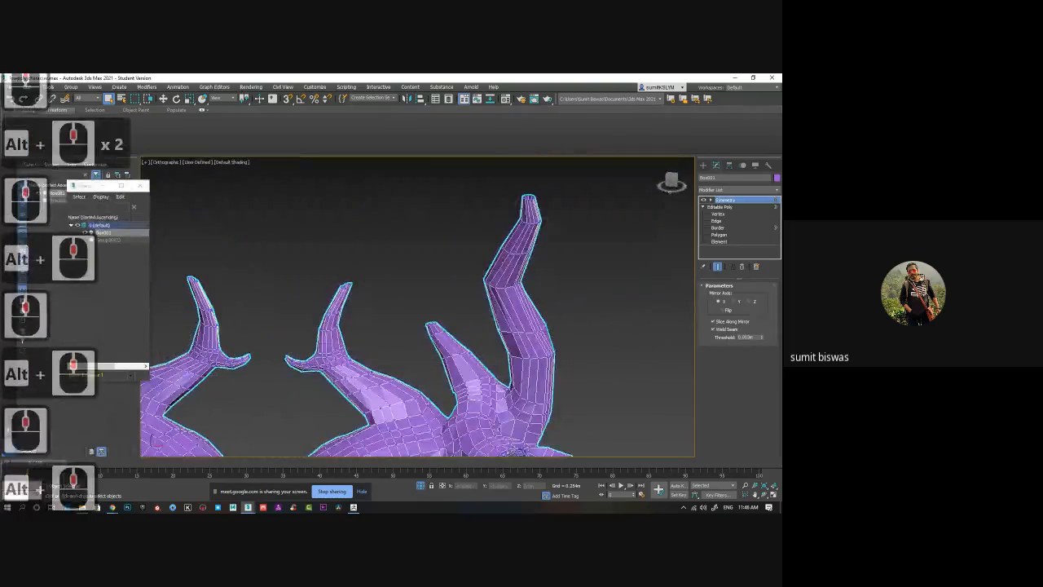
pyautogui.moveTo(528, 200); pyautogui.dragTo(444, 309, button='middle')
pyautogui.scroll(2, 467, 258)
pyautogui.scroll(3, 444, 309)
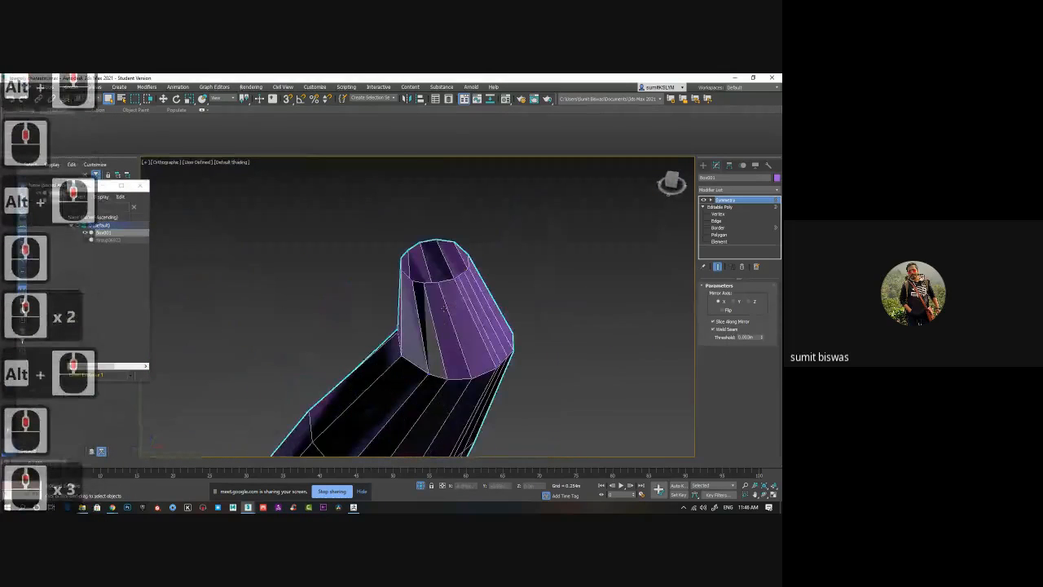
# - Turn off the Symmetry modifier on the horned character, check the Editable Poly level, and return to the Symmetry level
pyautogui.click(704, 199)
pyautogui.click(721, 207)
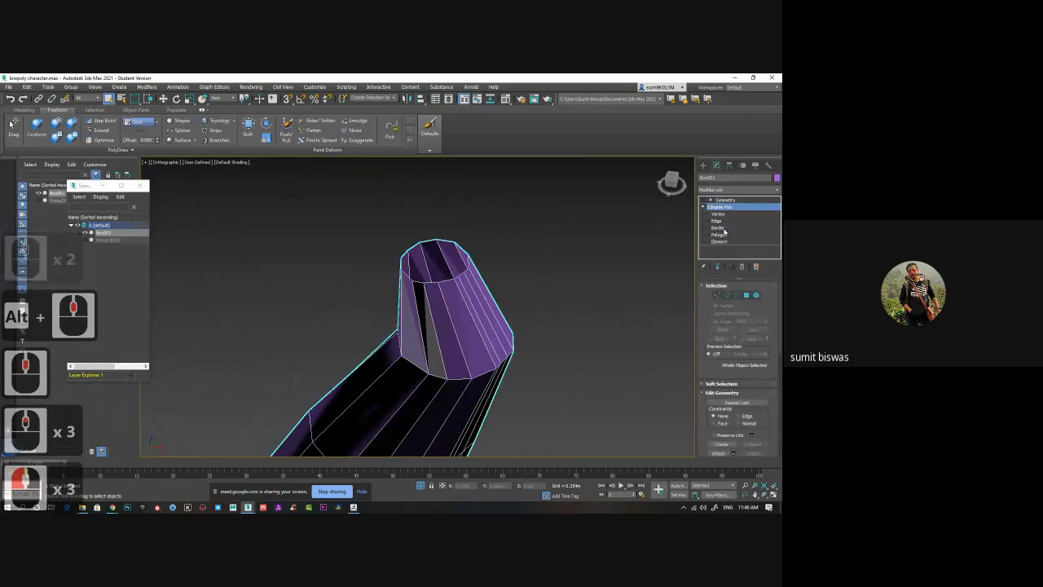
pyautogui.click(724, 199)
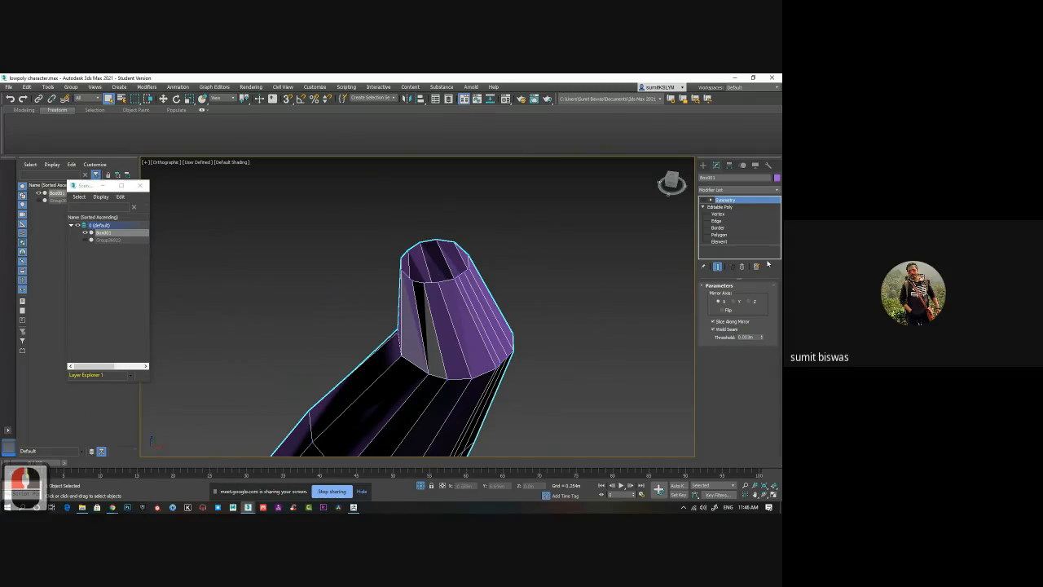
# - Extend the open border at the tallest horn's tip upward with a new edge ring and scale the ring inward
pyautogui.click(719, 229)
pyautogui.keyDown('alt'); pyautogui.moveTo(461, 327); pyautogui.dragTo(440, 228, button='middle'); pyautogui.keyUp('alt')
pyautogui.press('w')
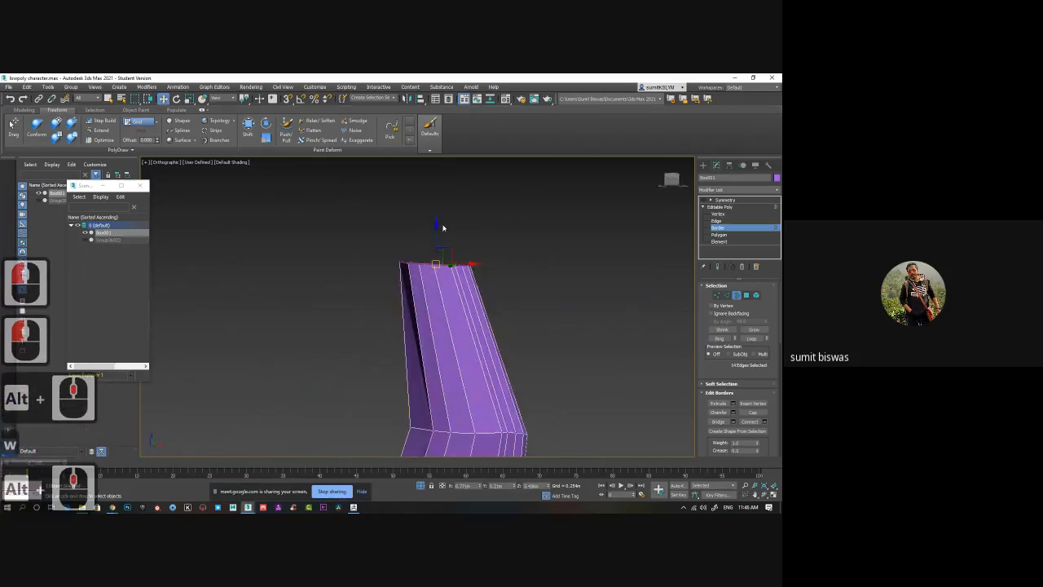
pyautogui.keyDown('shift'); pyautogui.moveTo(437, 216); pyautogui.dragTo(438, 209); pyautogui.keyUp('shift')
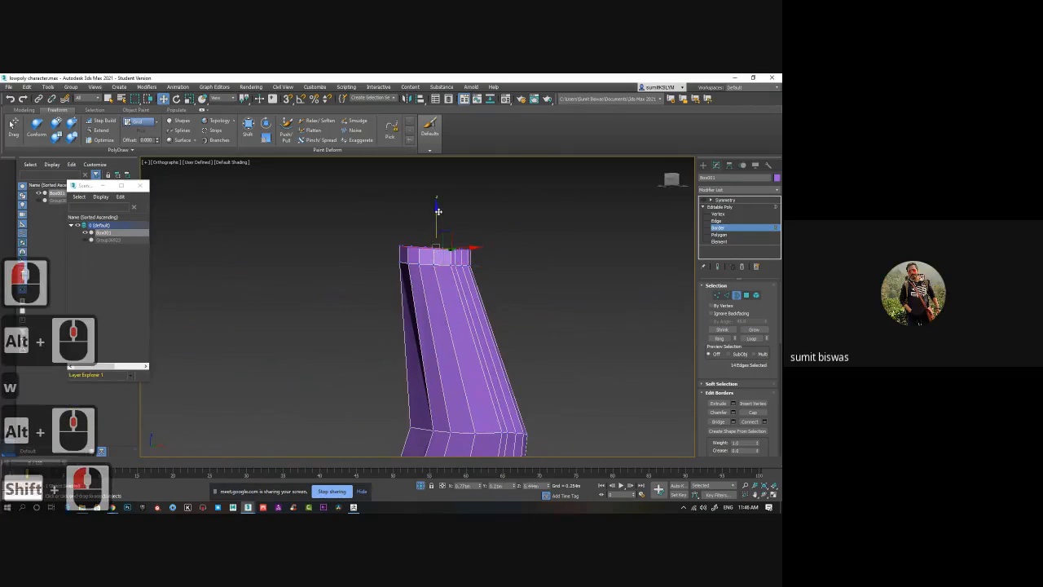
pyautogui.press('r')
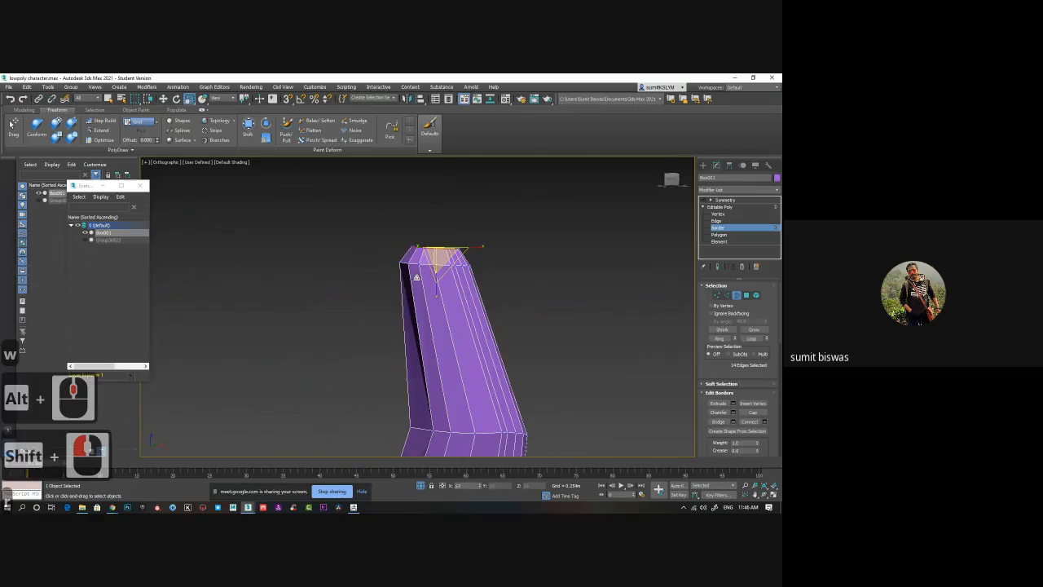
pyautogui.moveTo(468, 281)
pyautogui.keyDown('alt'); pyautogui.mouseDown(button='middle')
pyautogui.moveTo(470, 329)
pyautogui.moveTo(484, 288)
pyautogui.moveTo(458, 282)
pyautogui.mouseUp(button='middle'); pyautogui.keyUp('alt')
# - Cap the open border at the tip of the tallest horn
pyautogui.rightClick(436, 240)
pyautogui.click(424, 257)
pyautogui.rightClick(431, 256)
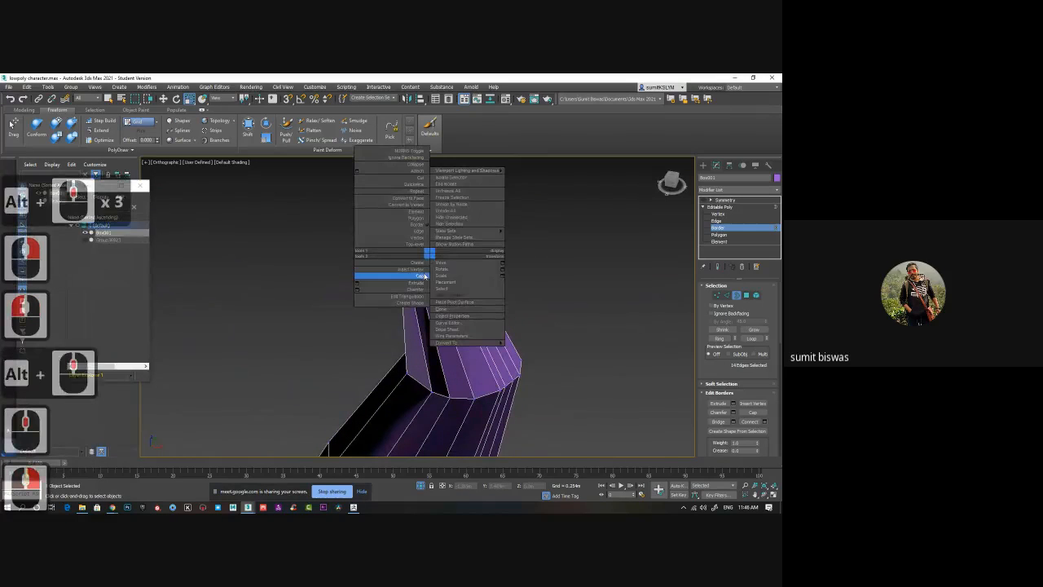
pyautogui.click(421, 186)
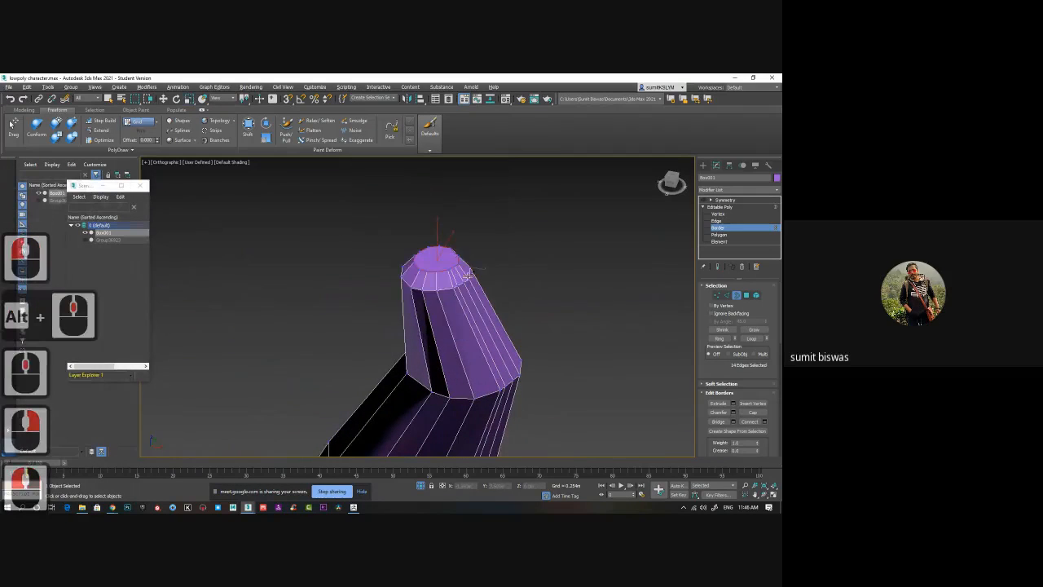
pyautogui.keyDown('alt'); pyautogui.moveTo(469, 275); pyautogui.dragTo(463, 248, button='middle'); pyautogui.keyUp('alt')
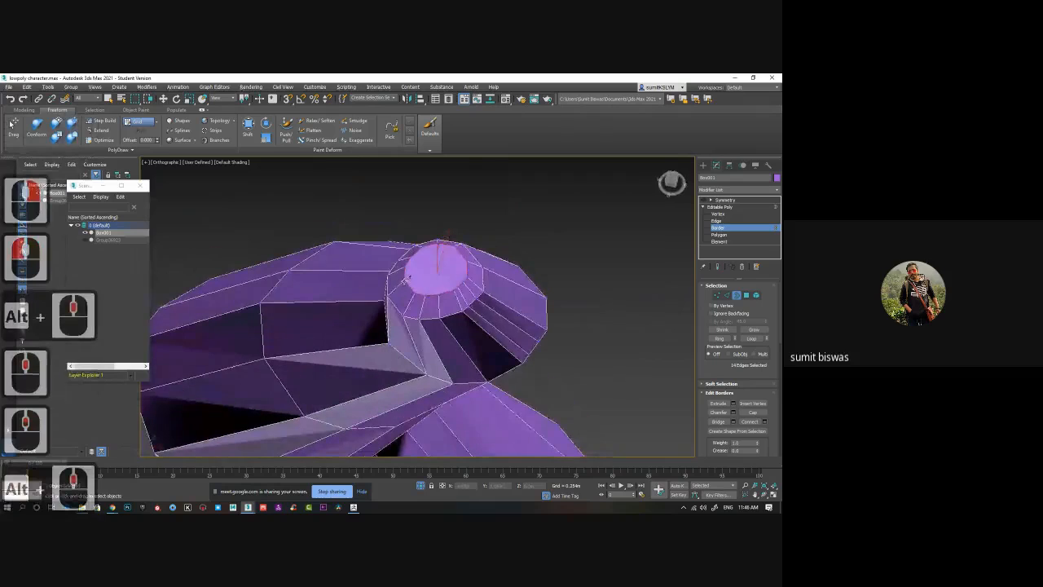
# - Cut three edges across the horn tip's cap, finish cutting, and leave Border level
pyautogui.rightClick(466, 256)
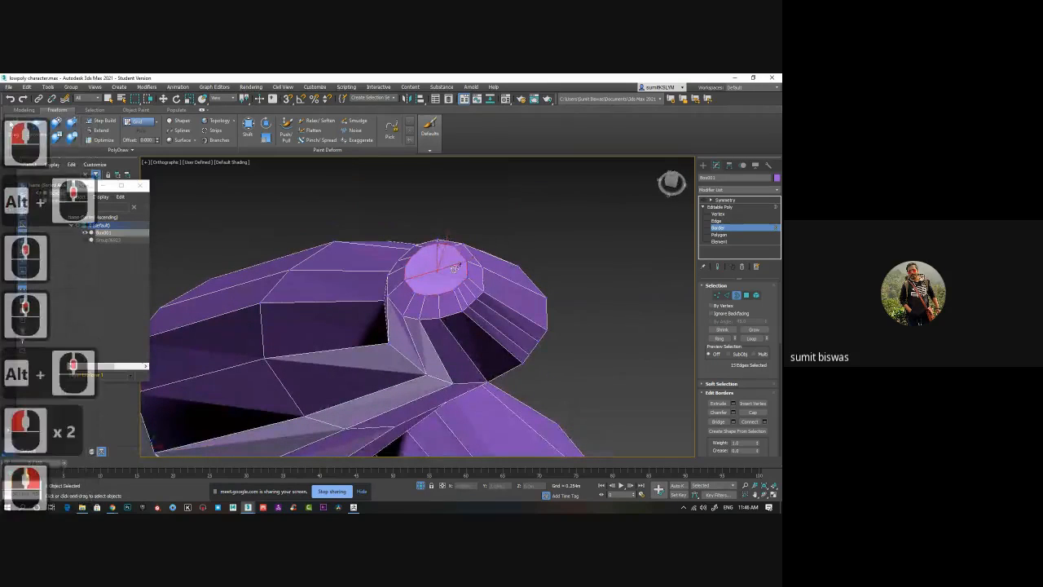
pyautogui.scroll(2, 464, 248)
pyautogui.click(396, 312)
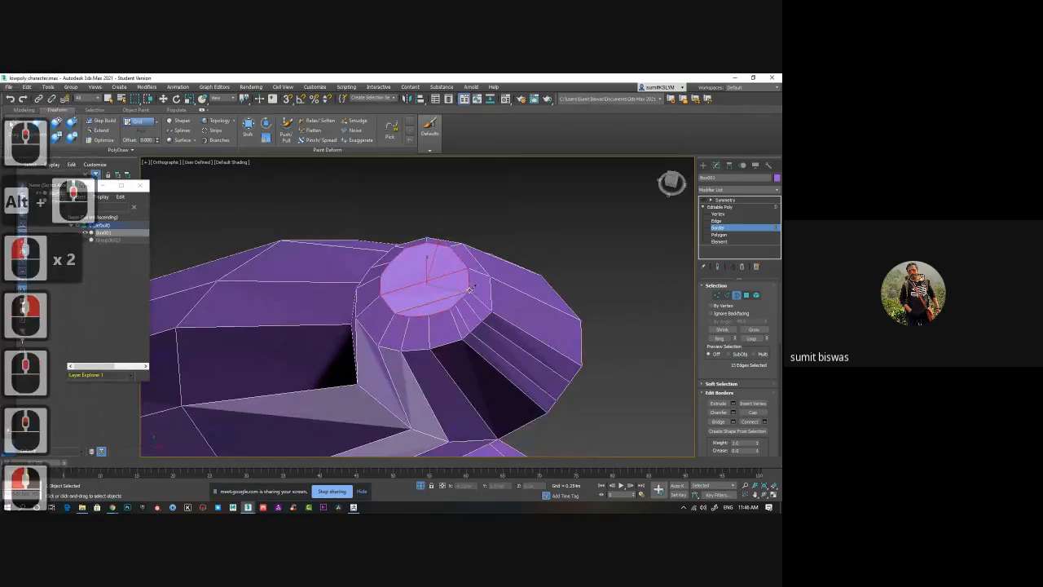
pyautogui.keyDown('alt'); pyautogui.moveTo(500, 252); pyautogui.dragTo(383, 281, button='middle'); pyautogui.keyUp('alt')
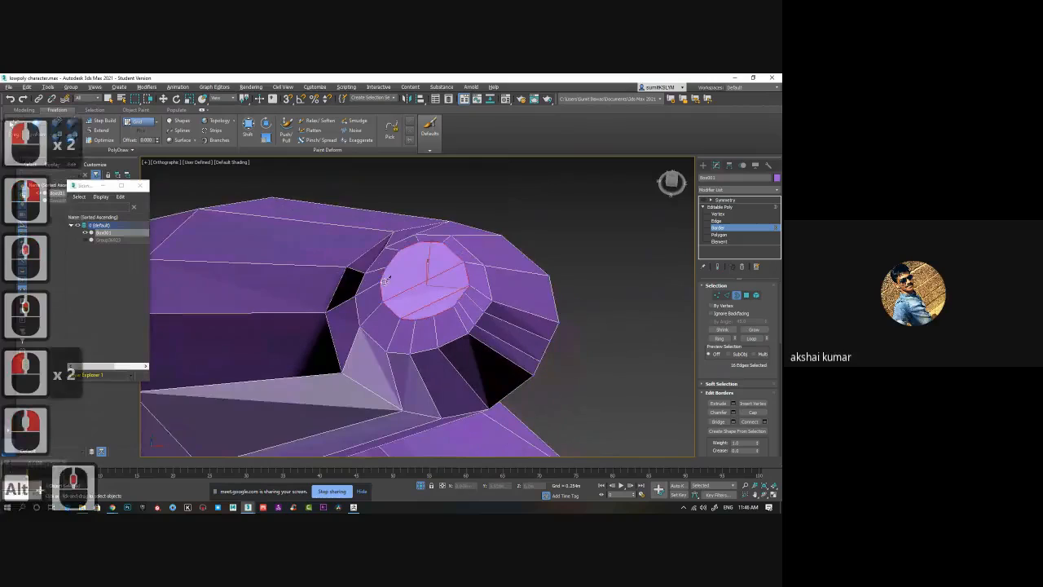
pyautogui.click(382, 280)
pyautogui.click(445, 242)
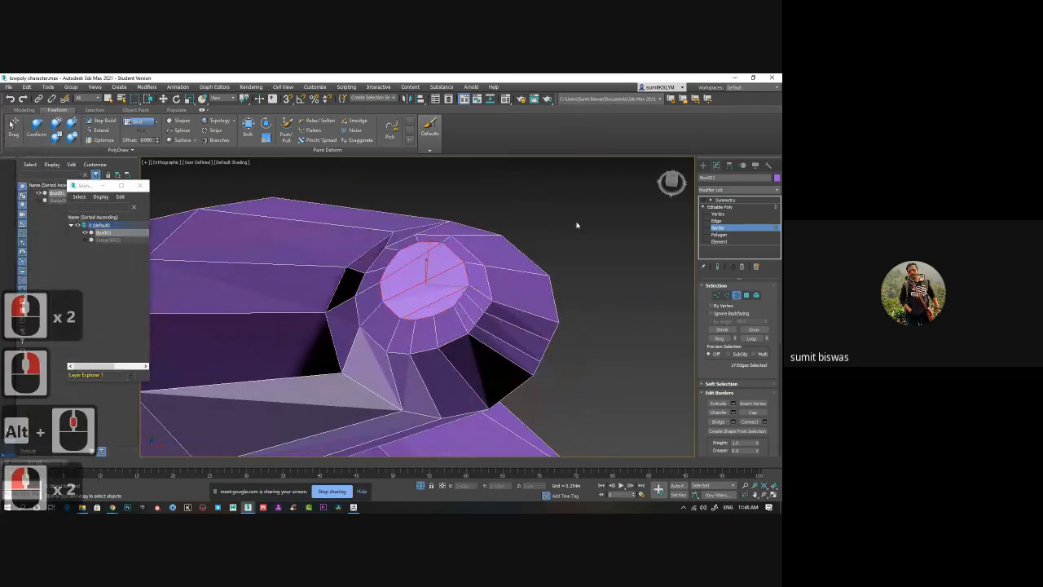
pyautogui.rightClick(577, 225)
pyautogui.moveTo(483, 327); pyautogui.dragTo(478, 304, button='middle')
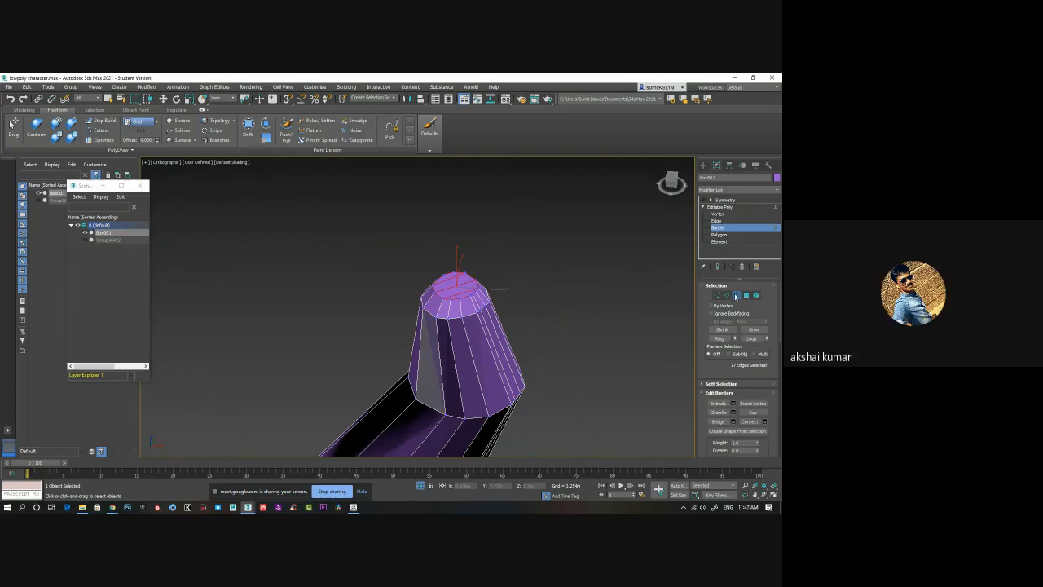
pyautogui.click(737, 296)
# - Examine the capped horn tip, the other horns and the head of the half mesh
pyautogui.keyDown('alt'); pyautogui.moveTo(614, 354); pyautogui.dragTo(540, 363, button='middle'); pyautogui.keyUp('alt')
pyautogui.moveTo(495, 393); pyautogui.dragTo(487, 372, button='middle')
pyautogui.click(463, 334)
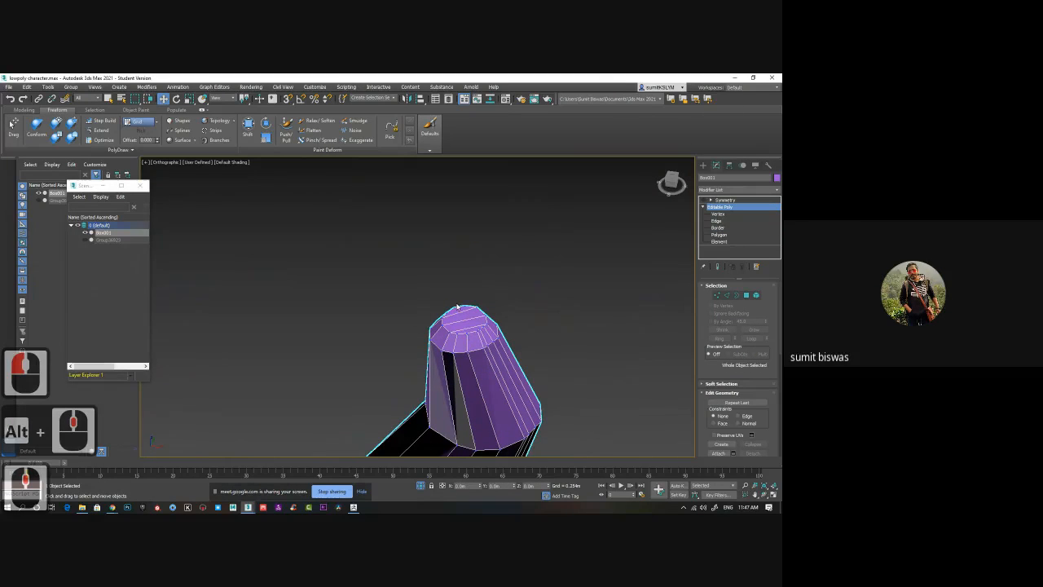
pyautogui.moveTo(333, 342); pyautogui.dragTo(432, 307, button='middle')
pyautogui.scroll(-4, 341, 263)
pyautogui.scroll(-1, 432, 307)
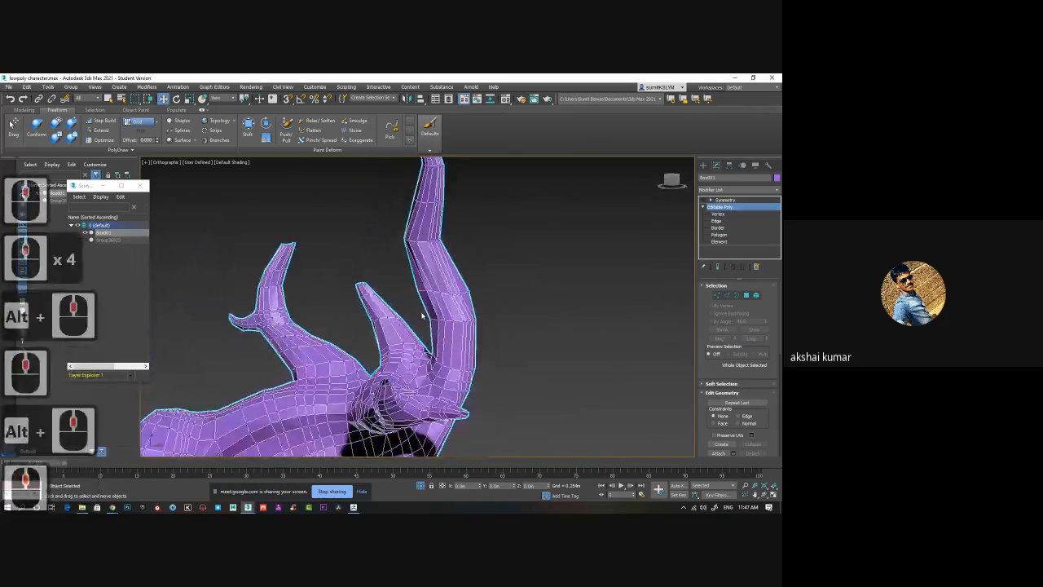
pyautogui.moveTo(436, 253); pyautogui.dragTo(421, 340, button='middle')
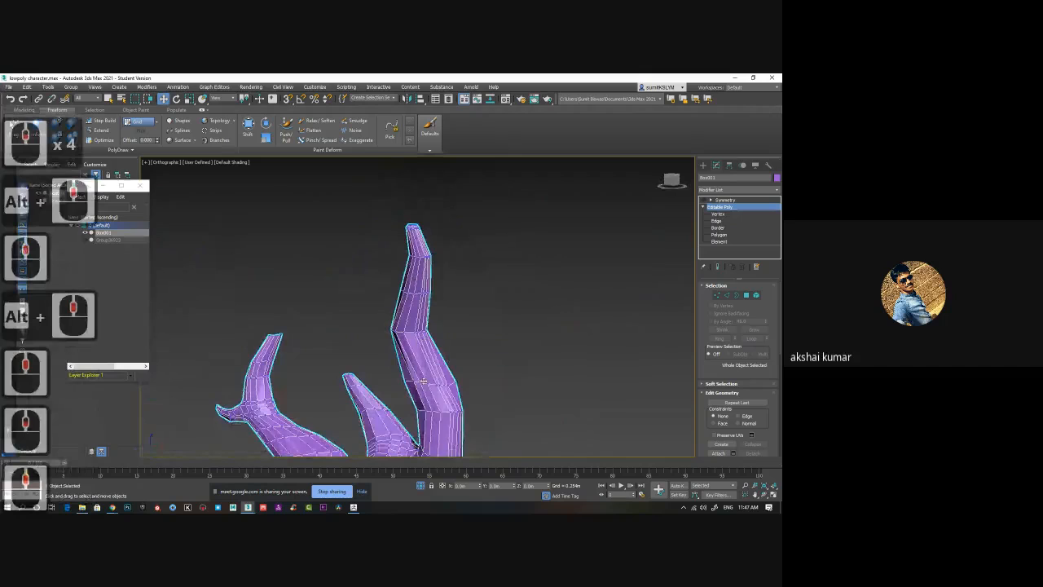
pyautogui.moveTo(424, 382); pyautogui.dragTo(439, 346, button='middle')
pyautogui.moveTo(386, 381); pyautogui.dragTo(399, 238, button='middle')
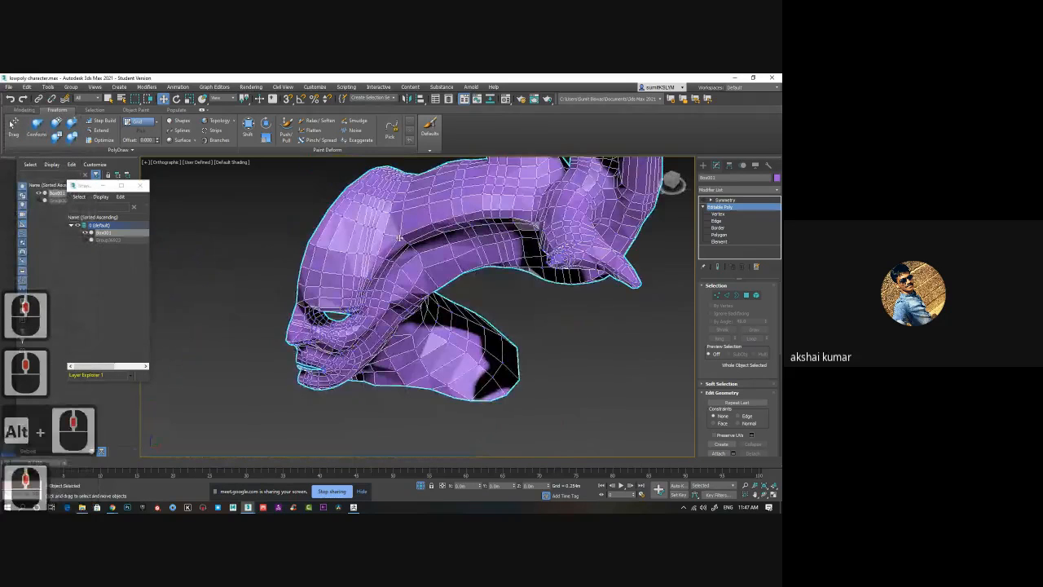
# - Return to the Symmetry level of the horned character's mesh and turn the modifier back on
pyautogui.click(473, 278)
pyautogui.click(477, 310)
pyautogui.click(425, 309)
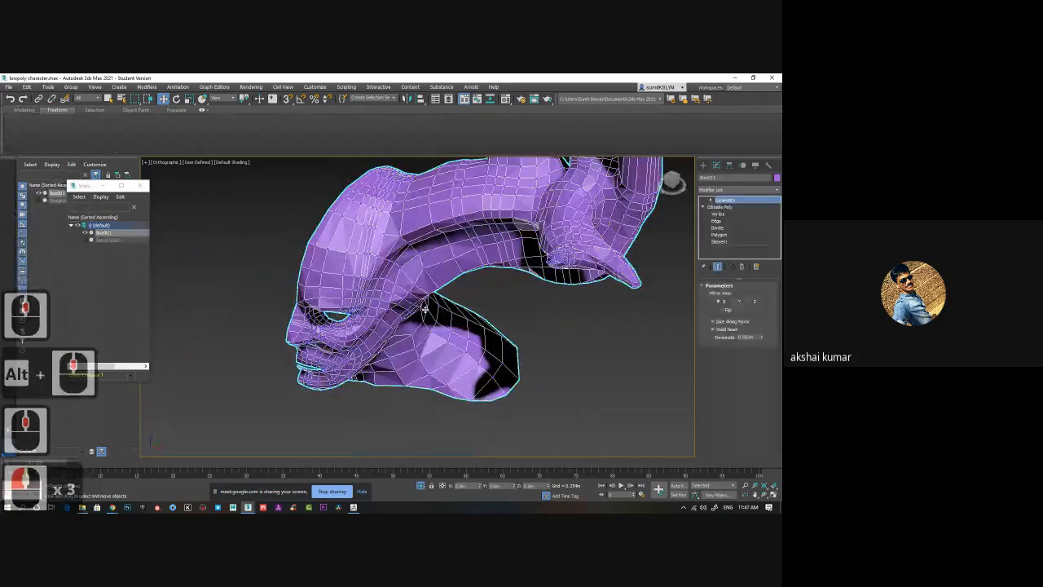
pyautogui.keyDown('alt'); pyautogui.moveTo(219, 313); pyautogui.dragTo(284, 295, button='middle'); pyautogui.keyUp('alt')
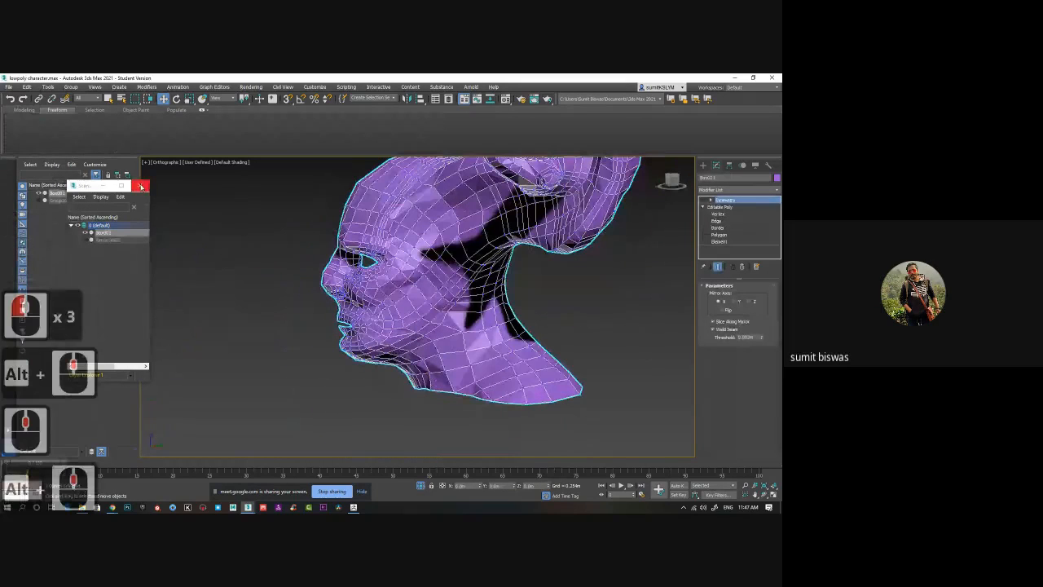
pyautogui.keyDown('alt'); pyautogui.moveTo(351, 313); pyautogui.dragTo(458, 296, button='middle'); pyautogui.keyUp('alt')
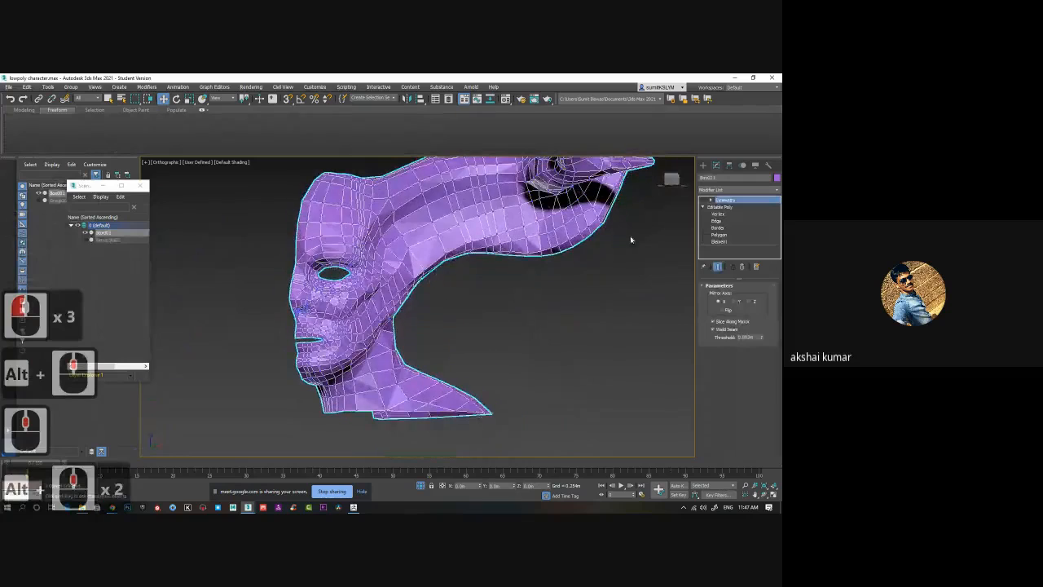
pyautogui.click(704, 200)
pyautogui.moveTo(374, 282); pyautogui.dragTo(418, 307, button='middle')
pyautogui.click(418, 307)
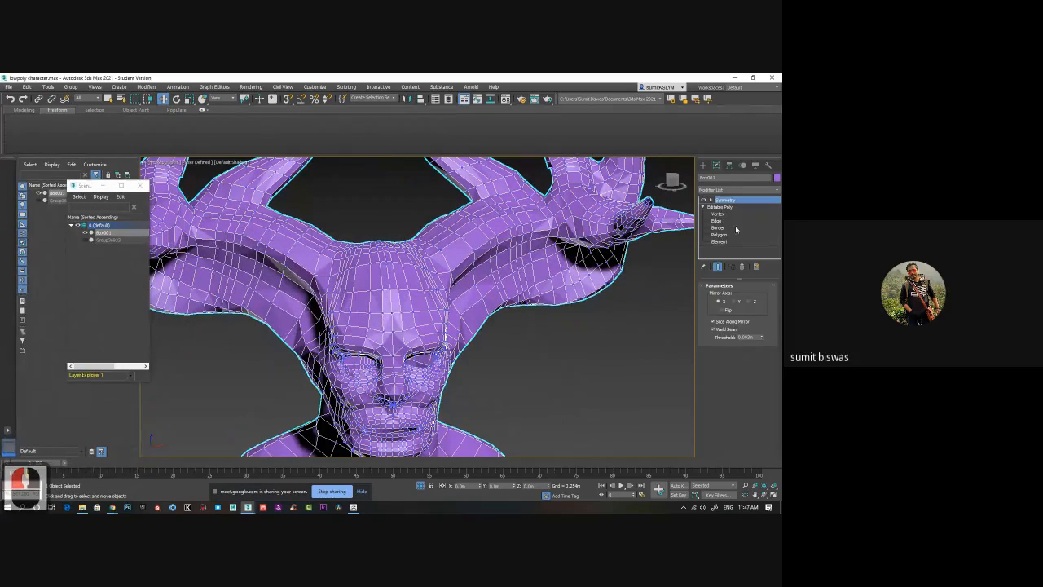
# - Delete the Symmetry modifier from the horned character and create a new object with PolyDraw
pyautogui.click(741, 267)
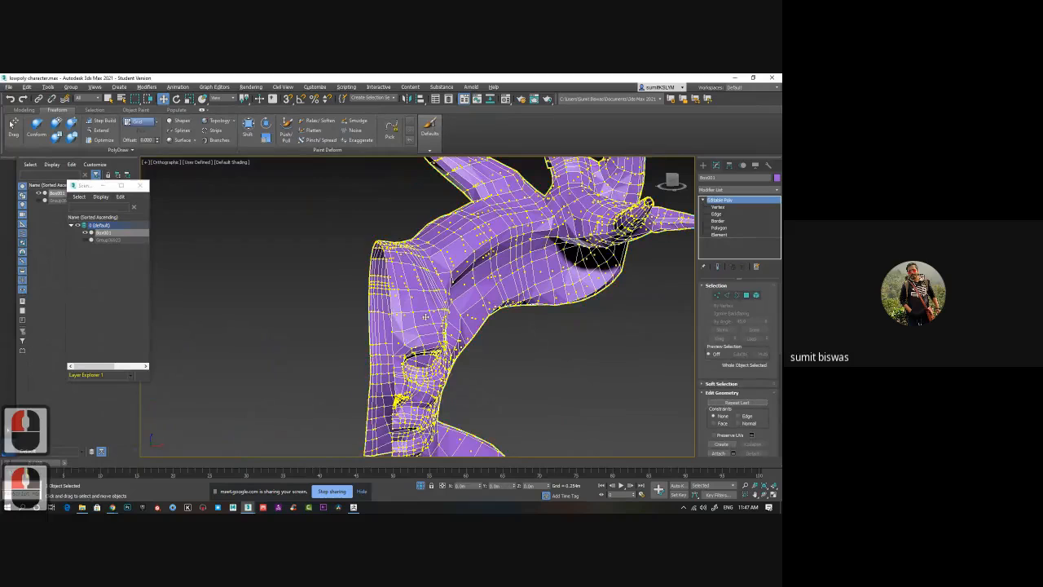
pyautogui.keyDown('alt'); pyautogui.moveTo(415, 314); pyautogui.dragTo(133, 217, button='middle'); pyautogui.keyUp('alt')
pyautogui.click(128, 152)
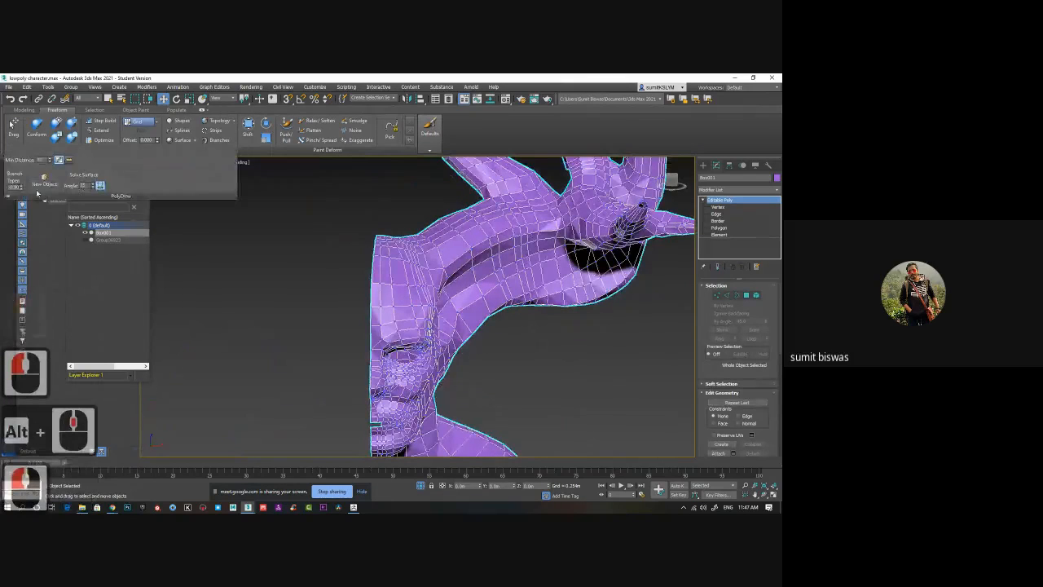
pyautogui.click(45, 181)
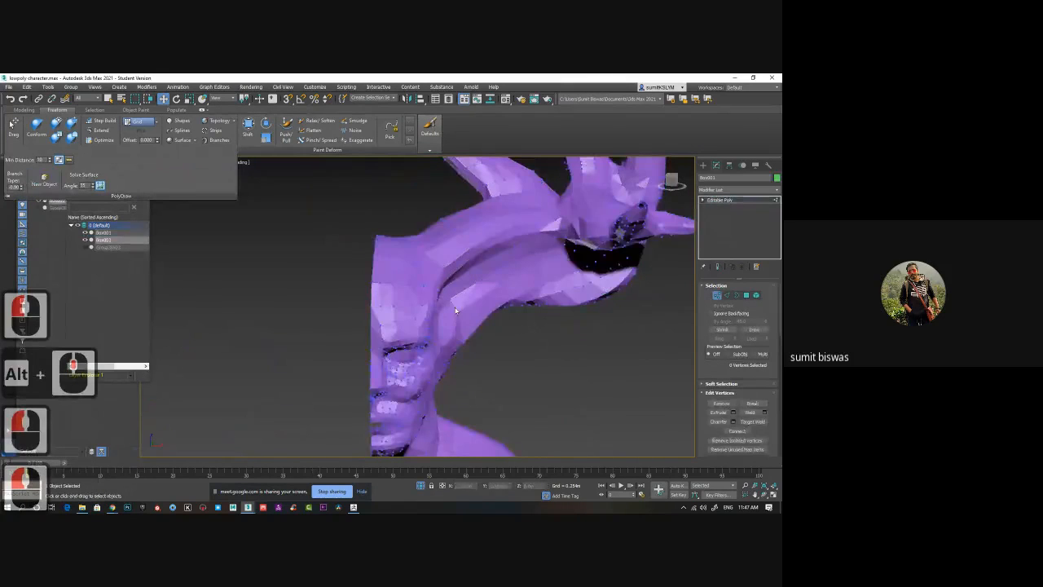
# - Leave Vertex level on the new object, reselect the original half mesh, and inspect its horn branches up close
pyautogui.keyDown('alt'); pyautogui.moveTo(479, 320); pyautogui.dragTo(430, 308, button='middle'); pyautogui.keyUp('alt')
pyautogui.moveTo(498, 362); pyautogui.dragTo(489, 306, button='middle')
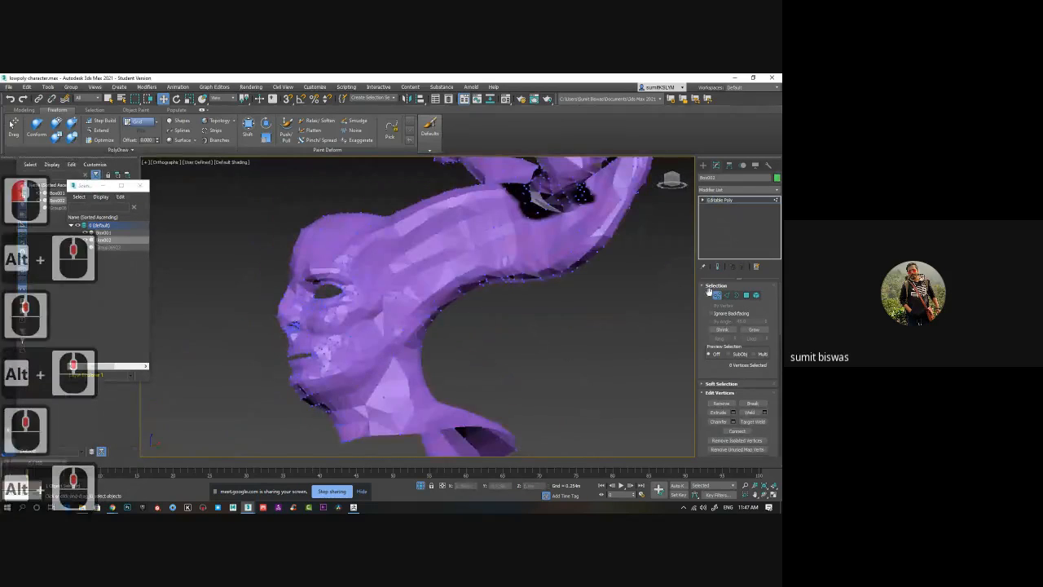
pyautogui.click(718, 298)
pyautogui.moveTo(444, 359); pyautogui.dragTo(438, 396, button='middle')
pyautogui.click(431, 290)
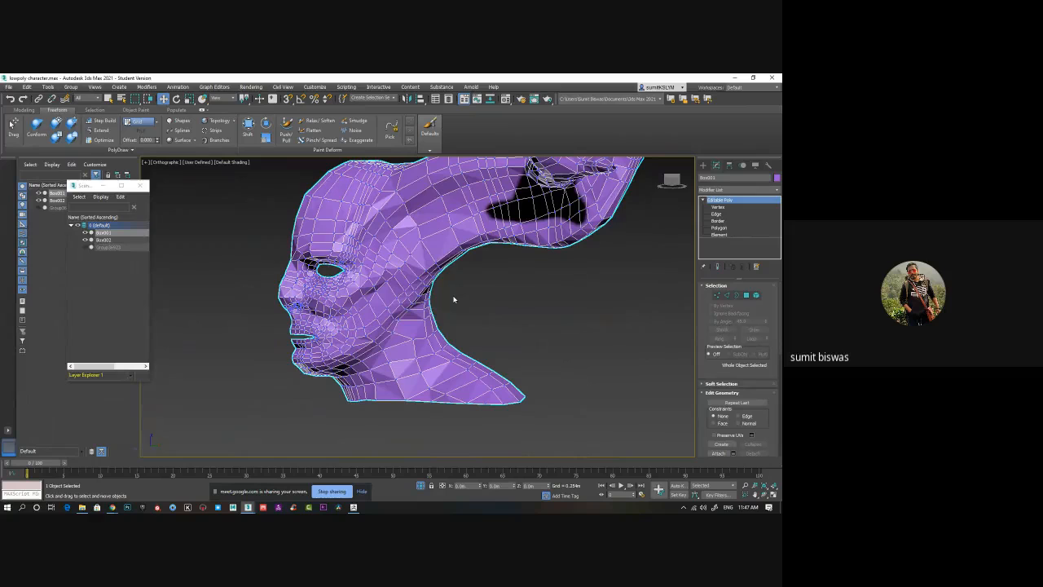
pyautogui.keyDown('alt'); pyautogui.moveTo(425, 241); pyautogui.dragTo(362, 251, button='middle'); pyautogui.keyUp('alt')
pyautogui.scroll(7, 359, 287)
# - Undo the recent changes back to before the horned character's Symmetry modifier was deleted
pyautogui.hotkey('ctrl', 'z')
pyautogui.hotkey('ctrl', 'z')
pyautogui.hotkey('ctrl', 'z')
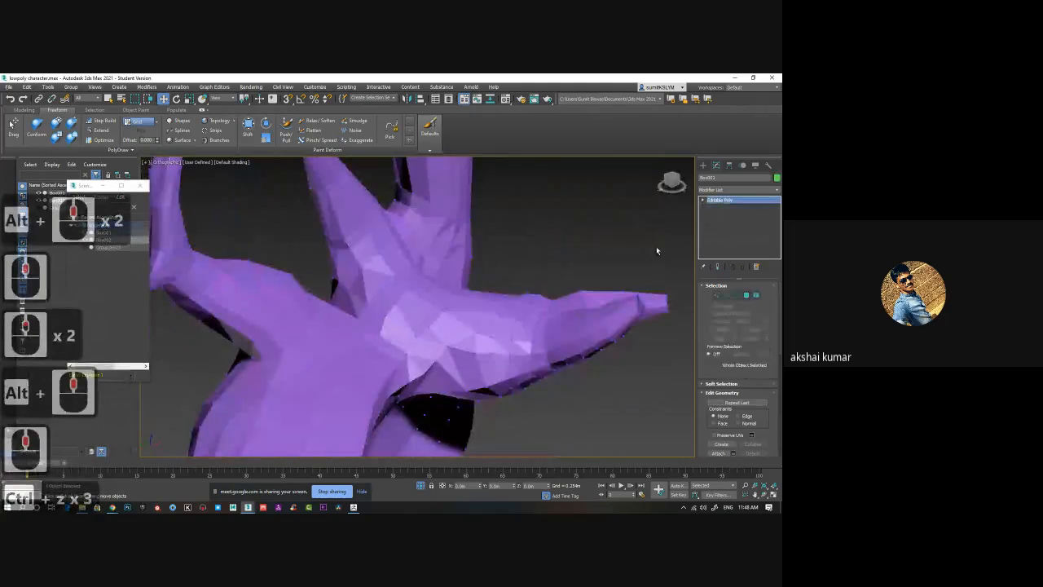
pyautogui.hotkey('ctrl', 'z')
pyautogui.hotkey('ctrl', 'z')
pyautogui.hotkey('ctrl', 'z')
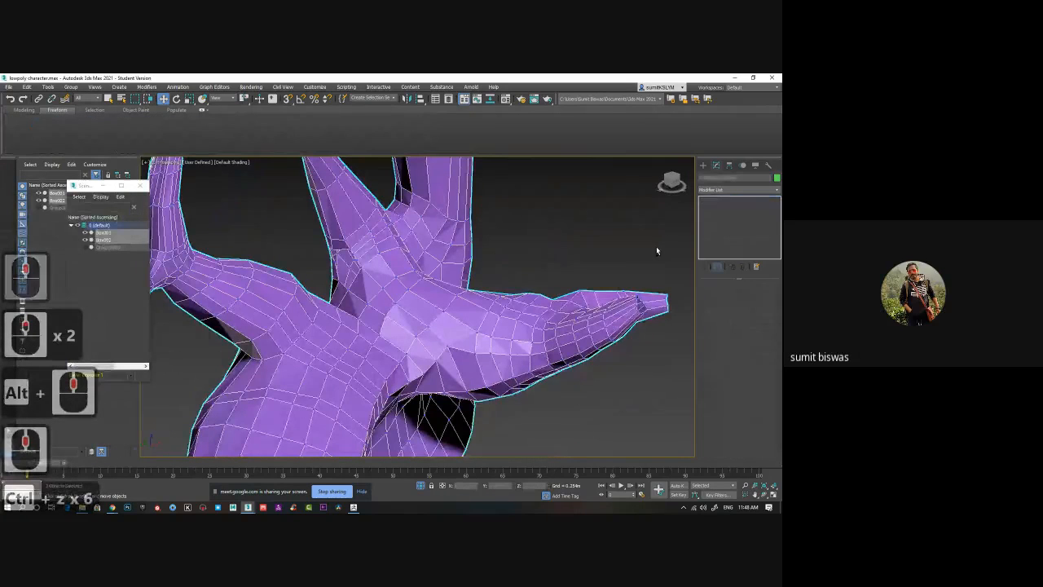
pyautogui.hotkey('ctrl', 'z')
pyautogui.hotkey('ctrl', 'z')
pyautogui.hotkey('ctrl', 'z')
pyautogui.hotkey('ctrl', 'z')
pyautogui.hotkey('ctrl', 'z')
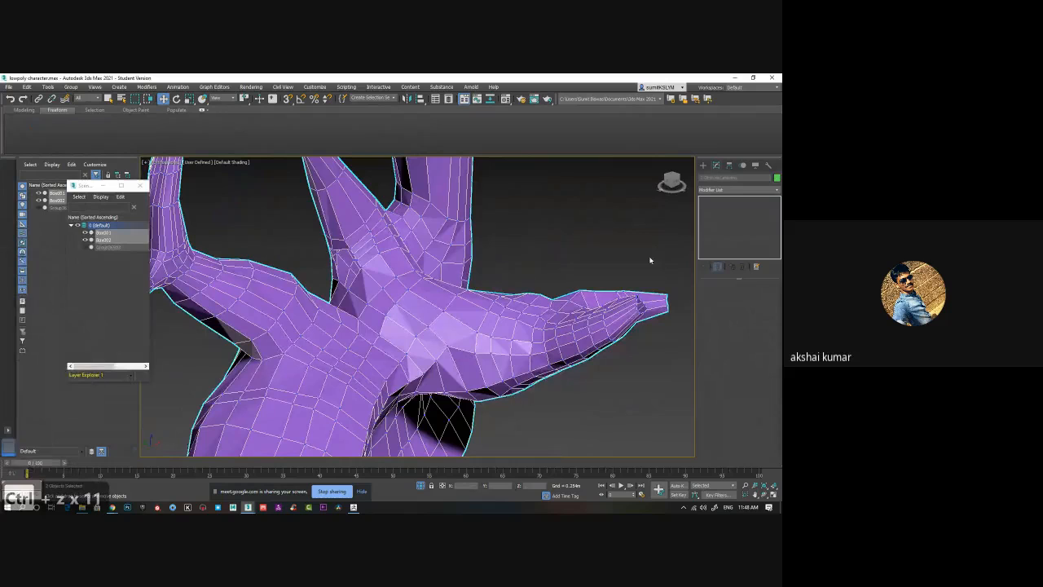
# - Select only the original horned character mesh and collapse its whole modifier stack into an Editable Poly
pyautogui.keyDown('alt'); pyautogui.moveTo(650, 260); pyautogui.dragTo(489, 273, button='middle'); pyautogui.keyUp('alt')
pyautogui.scroll(-2, 528, 281)
pyautogui.moveTo(489, 273); pyautogui.dragTo(469, 293, button='middle')
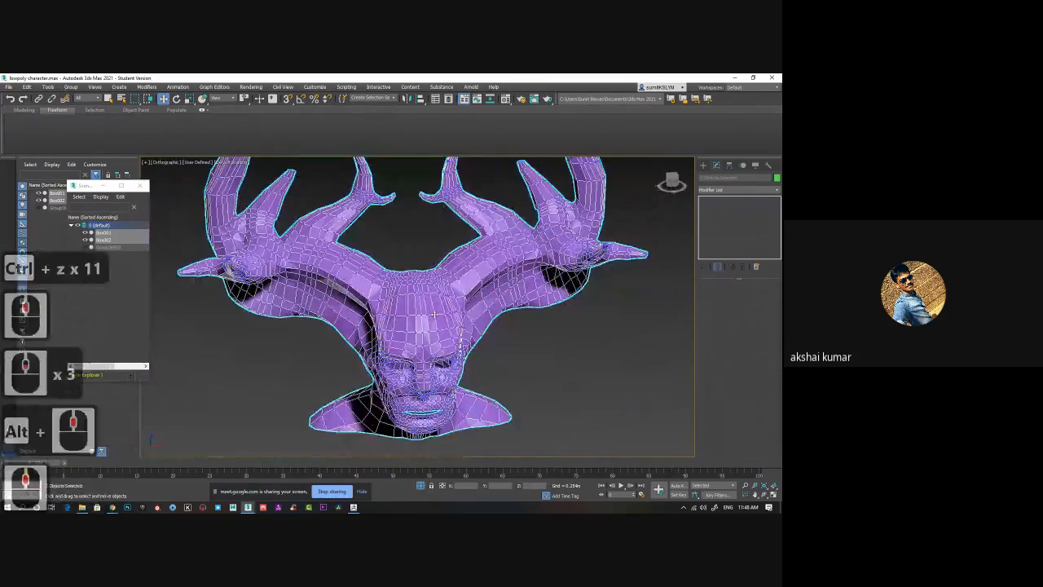
pyautogui.click(469, 294)
pyautogui.rightClick(722, 200)
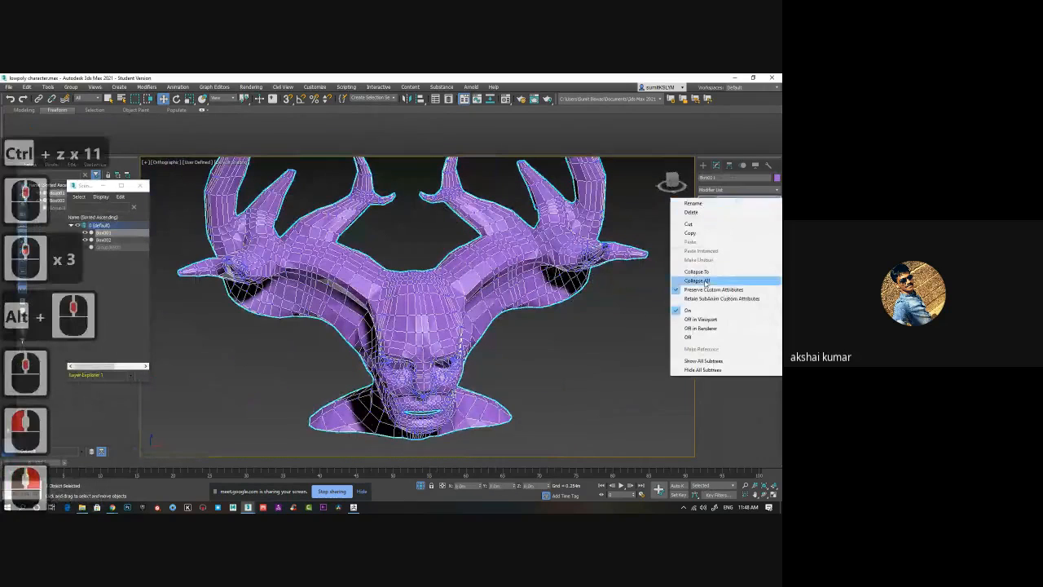
pyautogui.click(700, 281)
pyautogui.click(431, 315)
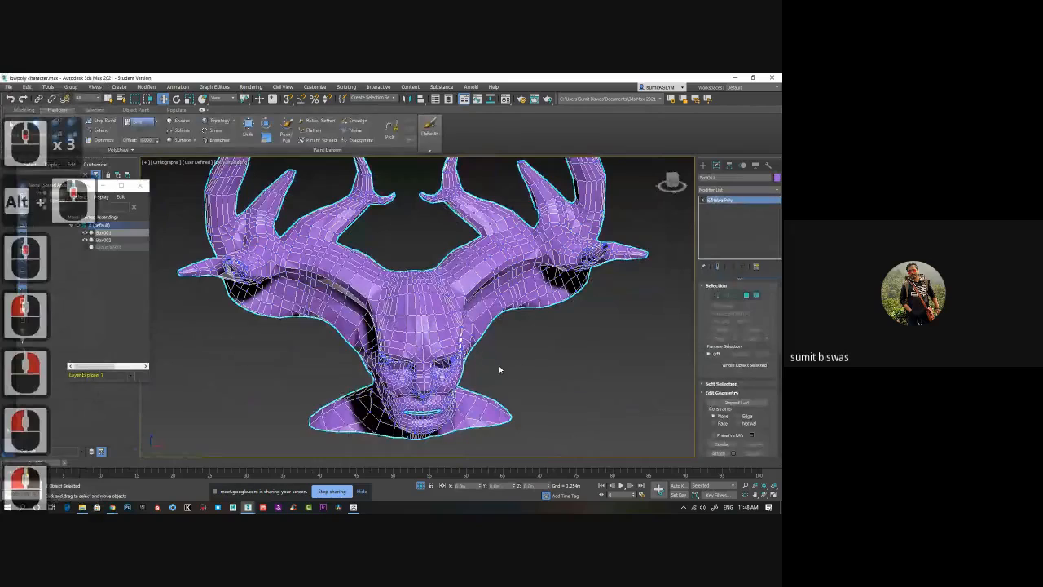
# - Inspect the collapsed head from the side and front, and add a new Symmetry modifier to it
pyautogui.keyDown('alt'); pyautogui.moveTo(500, 370); pyautogui.dragTo(379, 372, button='middle'); pyautogui.keyUp('alt')
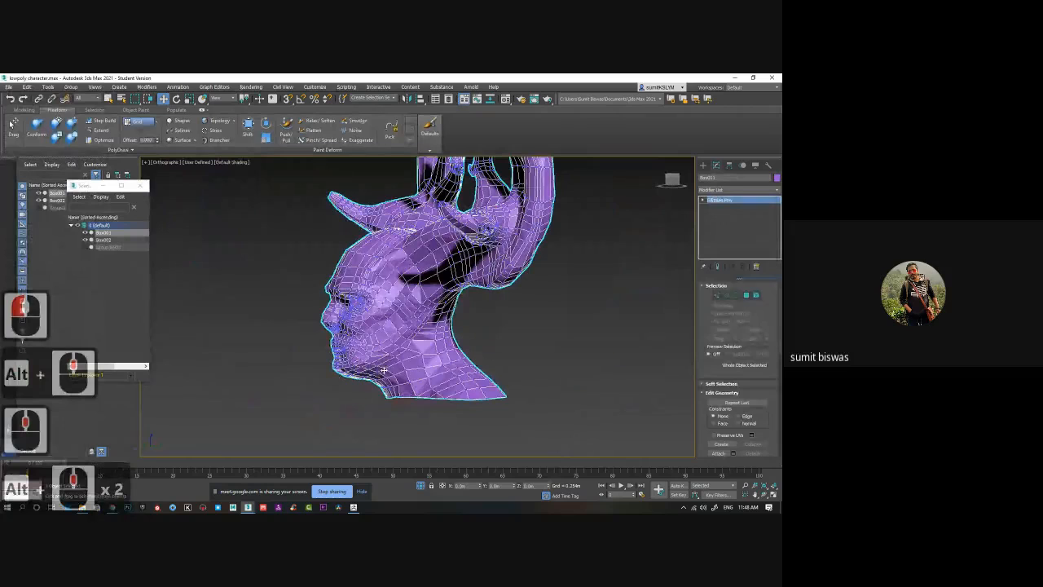
pyautogui.keyDown('alt'); pyautogui.moveTo(475, 374); pyautogui.dragTo(498, 308, button='middle'); pyautogui.keyUp('alt')
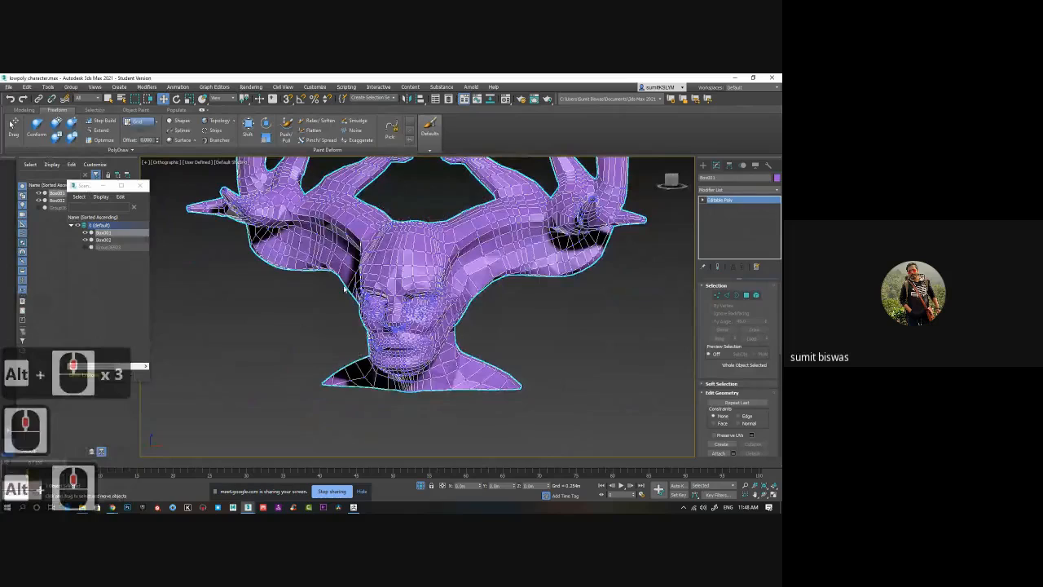
pyautogui.keyDown('alt'); pyautogui.moveTo(345, 288); pyautogui.dragTo(451, 323, button='middle'); pyautogui.keyUp('alt')
pyautogui.scroll(3, 415, 330)
pyautogui.keyDown('alt'); pyautogui.moveTo(389, 318); pyautogui.dragTo(417, 315, button='middle'); pyautogui.keyUp('alt')
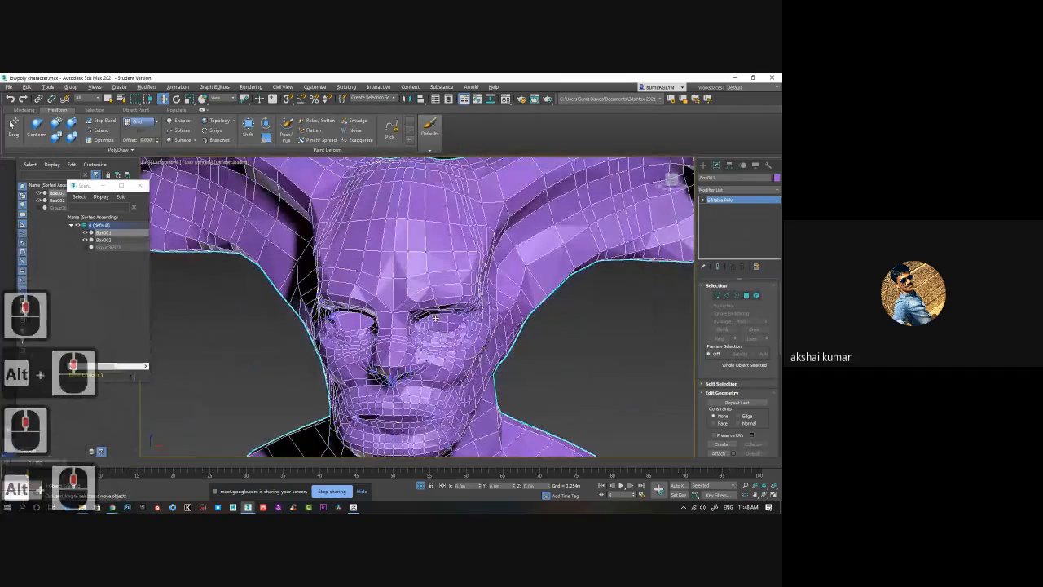
pyautogui.click(745, 193)
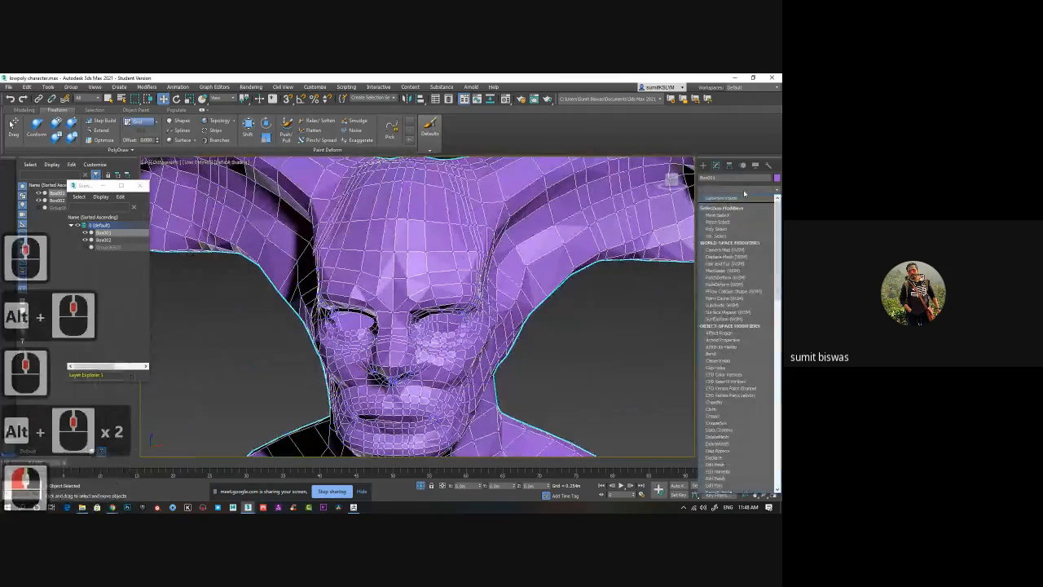
pyautogui.write('sy')
pyautogui.press('Return')
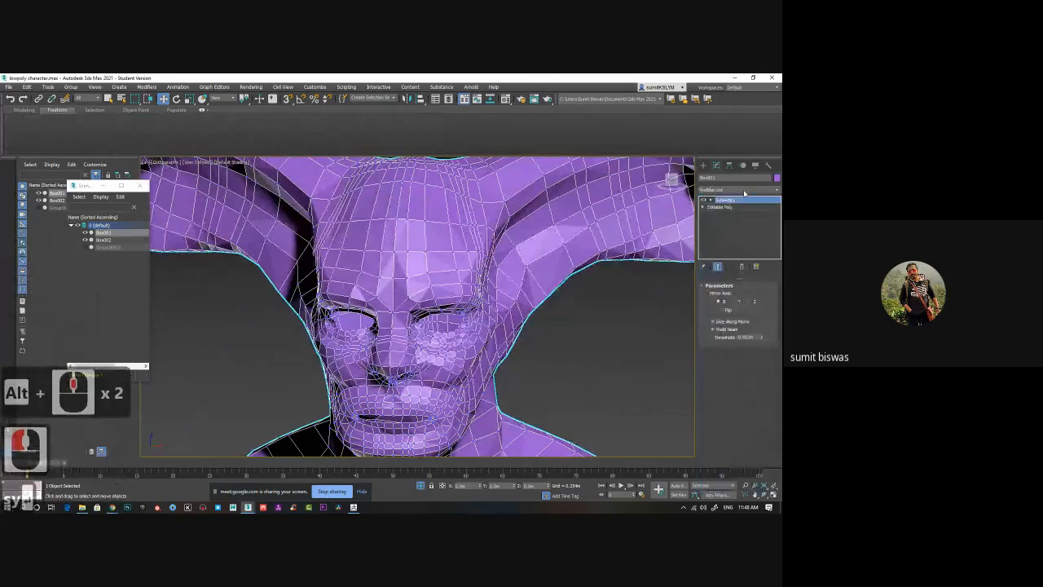
# - Activate the Symmetry modifier's Mirror gizmo, try shifting the mirror plane slightly along X, and undo the shift
pyautogui.scroll(-6, 542, 375)
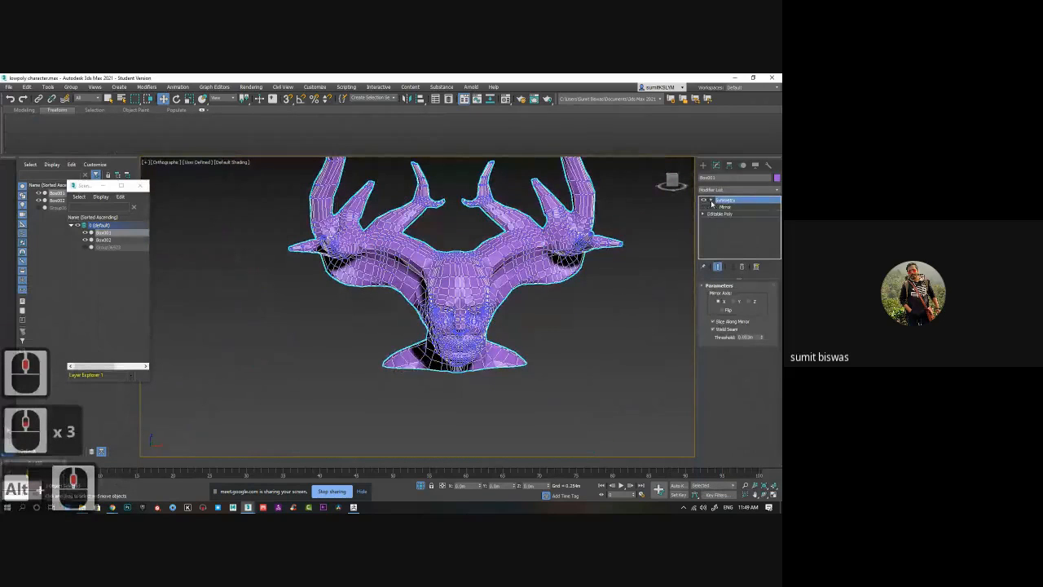
pyautogui.doubleClick(724, 206)
pyautogui.keyDown('alt'); pyautogui.moveTo(549, 291); pyautogui.dragTo(520, 317, button='middle'); pyautogui.keyUp('alt')
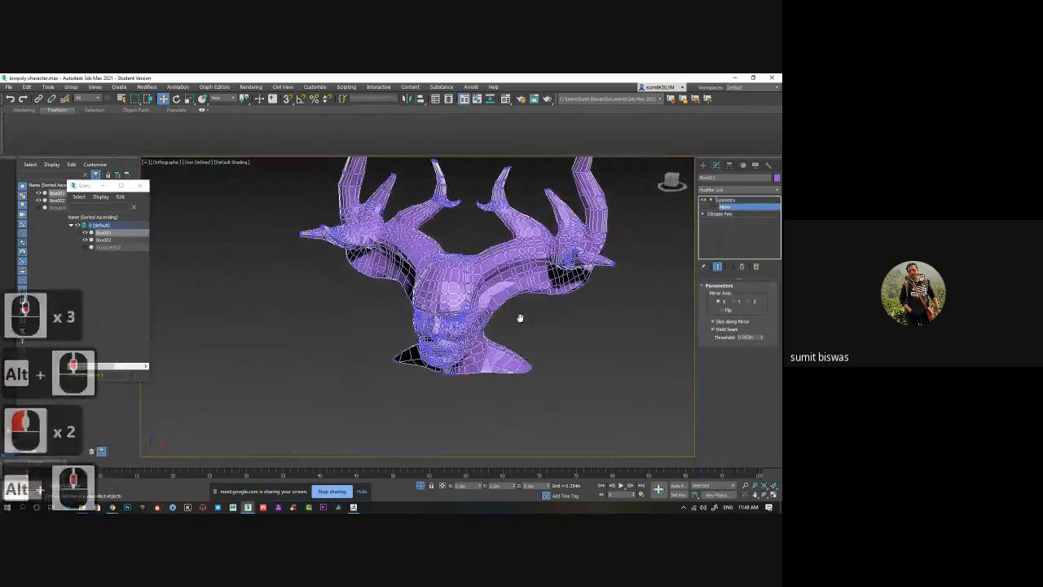
pyautogui.scroll(-8, 513, 322)
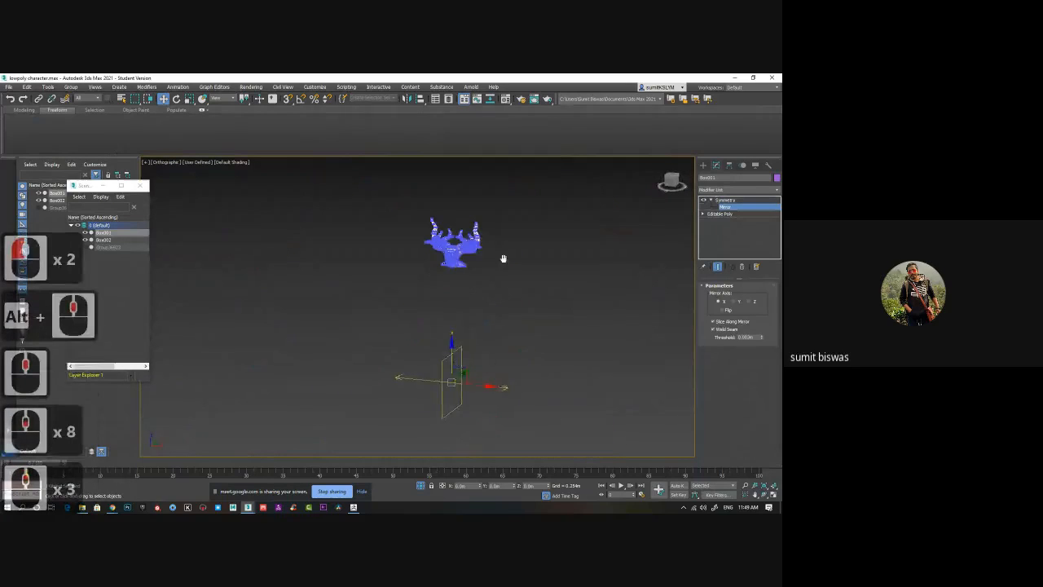
pyautogui.scroll(6, 502, 258)
pyautogui.keyDown('alt'); pyautogui.moveTo(501, 273); pyautogui.dragTo(499, 292, button='middle'); pyautogui.keyUp('alt')
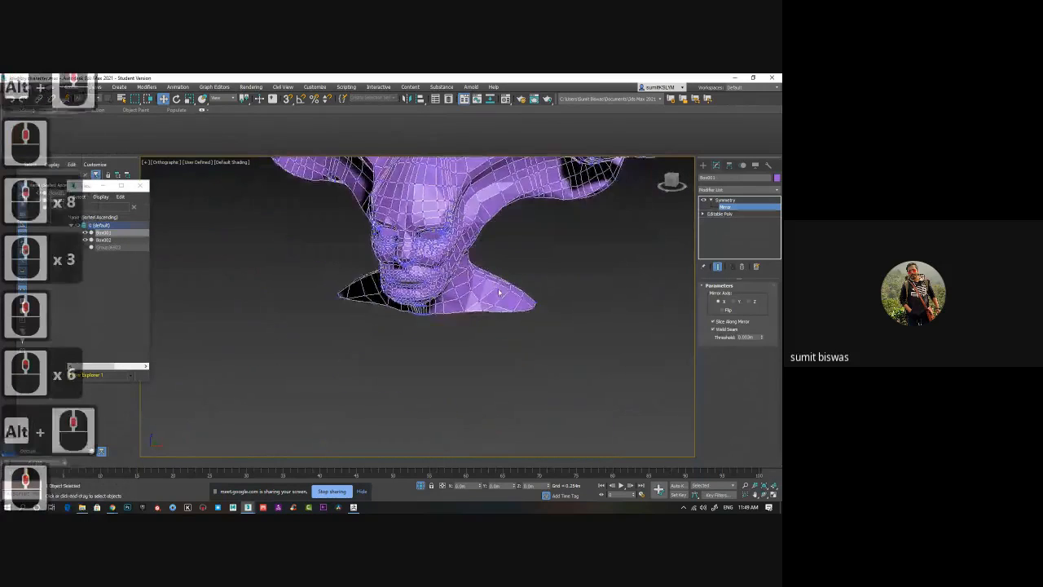
pyautogui.scroll(-6, 503, 322)
pyautogui.moveTo(527, 446)
pyautogui.mouseDown()
pyautogui.moveTo(505, 445)
pyautogui.moveTo(564, 446)
pyautogui.moveTo(519, 445)
pyautogui.moveTo(531, 446)
pyautogui.mouseUp()
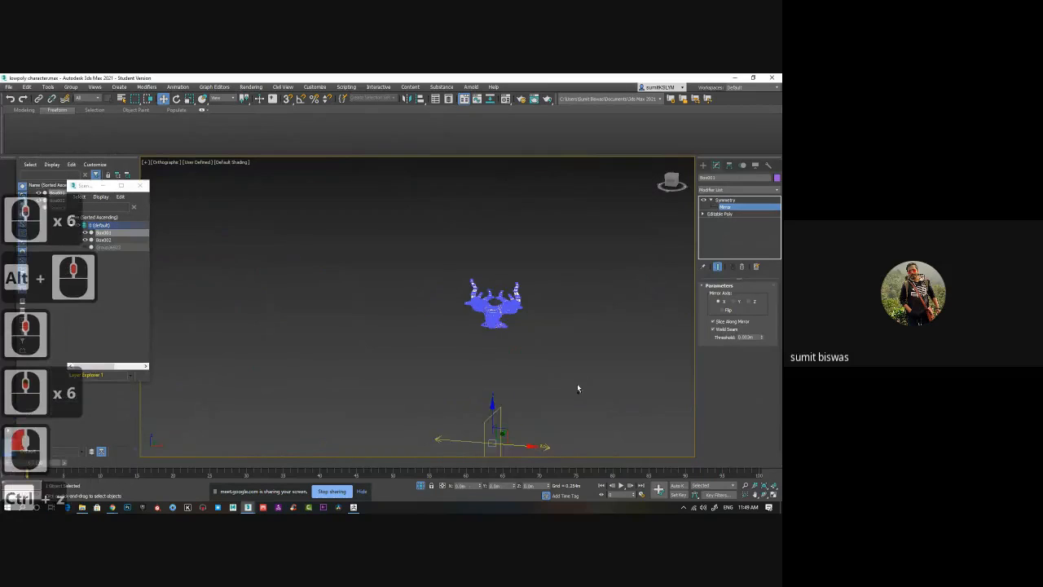
pyautogui.hotkey('ctrl', 'z')
# - Delete the Symmetry modifier from the horned character, leaving only the Editable Poly in its stack
pyautogui.scroll(2, 501, 333)
pyautogui.moveTo(531, 354)
pyautogui.mouseDown(button='middle')
pyautogui.moveTo(502, 334)
pyautogui.moveTo(466, 336)
pyautogui.moveTo(481, 326)
pyautogui.moveTo(461, 315)
pyautogui.moveTo(534, 346)
pyautogui.mouseUp(button='middle')
pyautogui.scroll(5, 500, 333)
pyautogui.scroll(2, 463, 336)
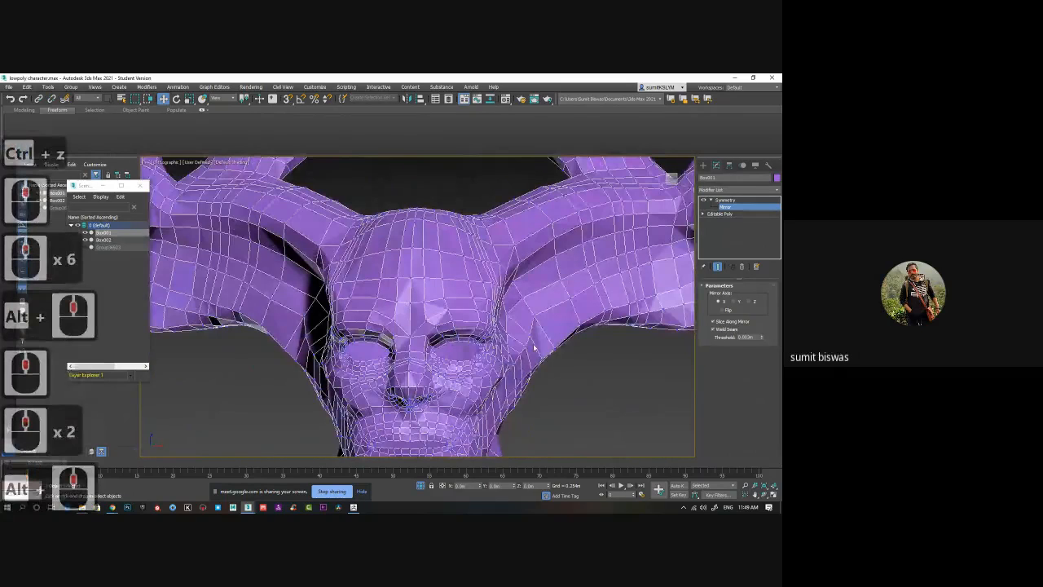
pyautogui.click(743, 267)
# - Examine the collapsed character's full head and the edge flow around its lips and mouth corners up close
pyautogui.scroll(-5, 470, 362)
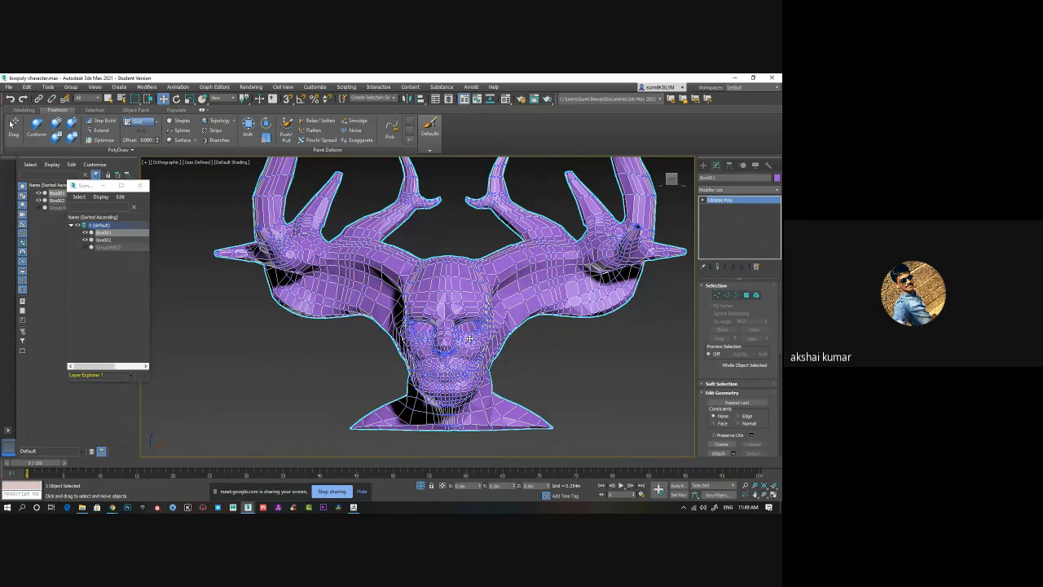
pyautogui.moveTo(465, 309)
pyautogui.keyDown('alt'); pyautogui.mouseDown(button='middle')
pyautogui.moveTo(465, 346)
pyautogui.moveTo(467, 319)
pyautogui.moveTo(456, 325)
pyautogui.mouseUp(button='middle'); pyautogui.keyUp('alt')
pyautogui.scroll(-2, 456, 325)
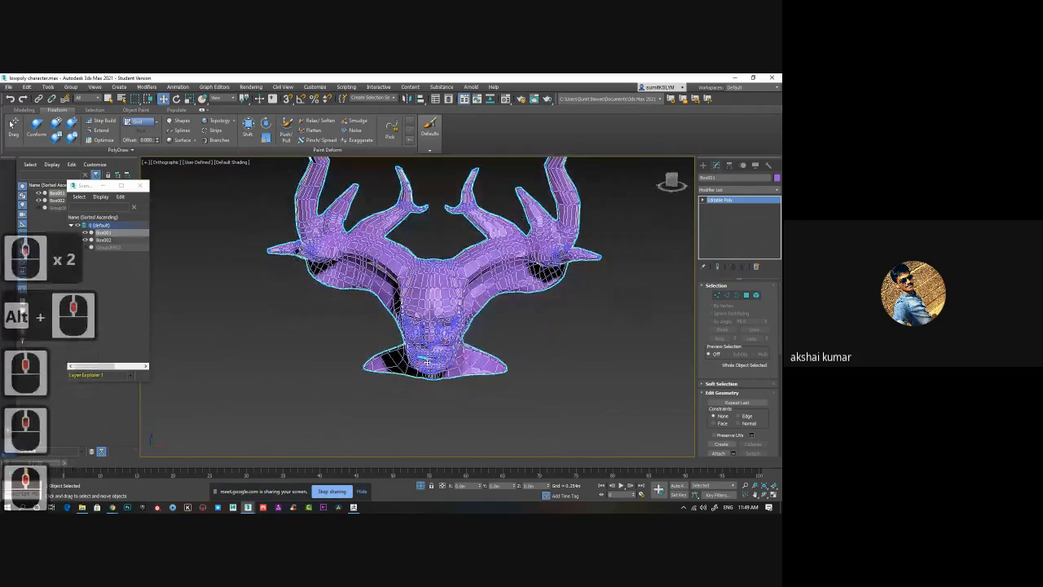
pyautogui.scroll(7, 448, 343)
pyautogui.scroll(3, 480, 304)
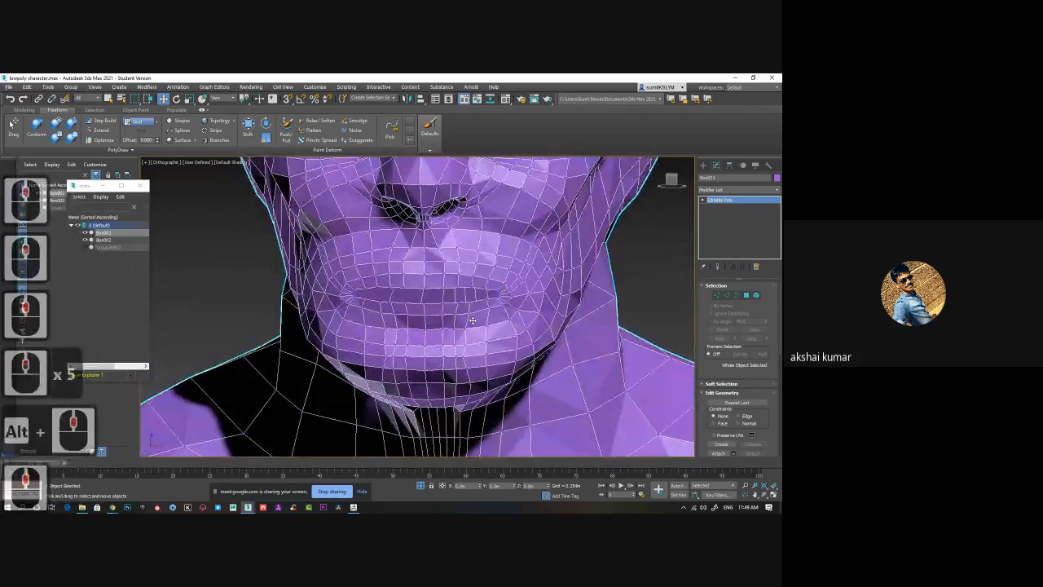
pyautogui.keyDown('alt'); pyautogui.moveTo(482, 316); pyautogui.dragTo(485, 314, button='middle'); pyautogui.keyUp('alt')
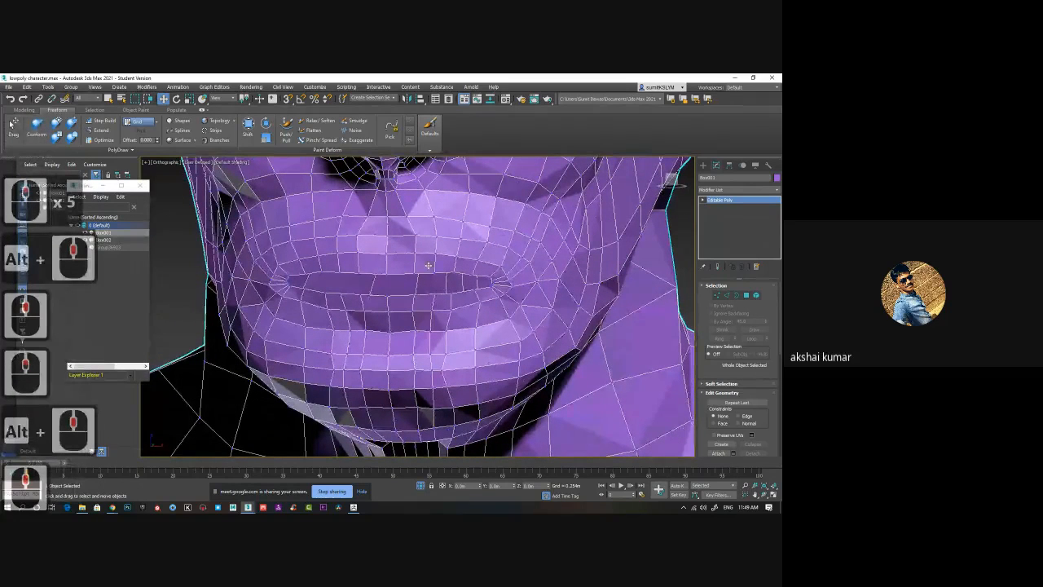
pyautogui.scroll(3, 493, 292)
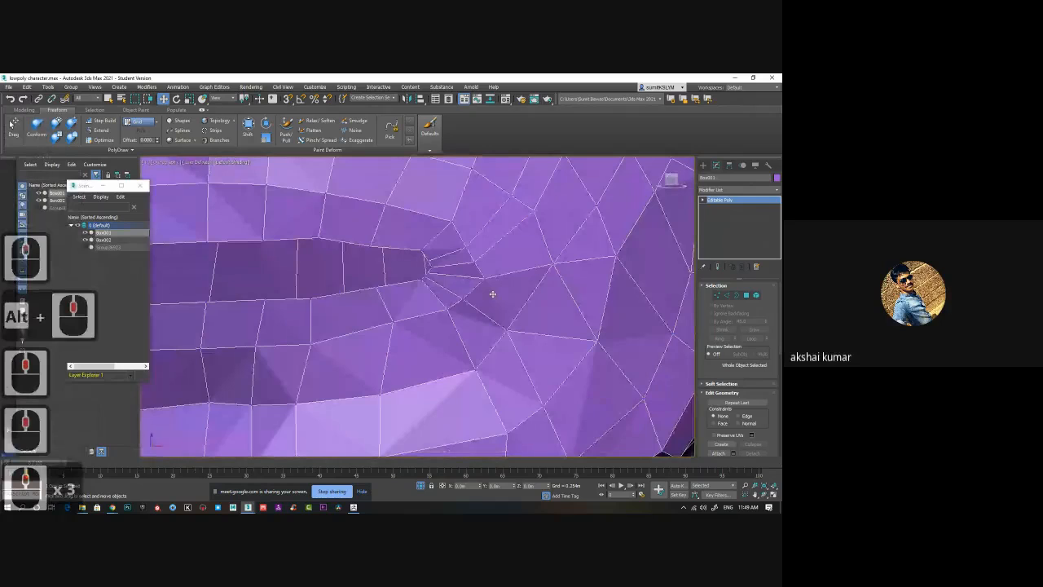
pyautogui.keyDown('alt'); pyautogui.moveTo(492, 293); pyautogui.dragTo(510, 298, button='middle'); pyautogui.keyUp('alt')
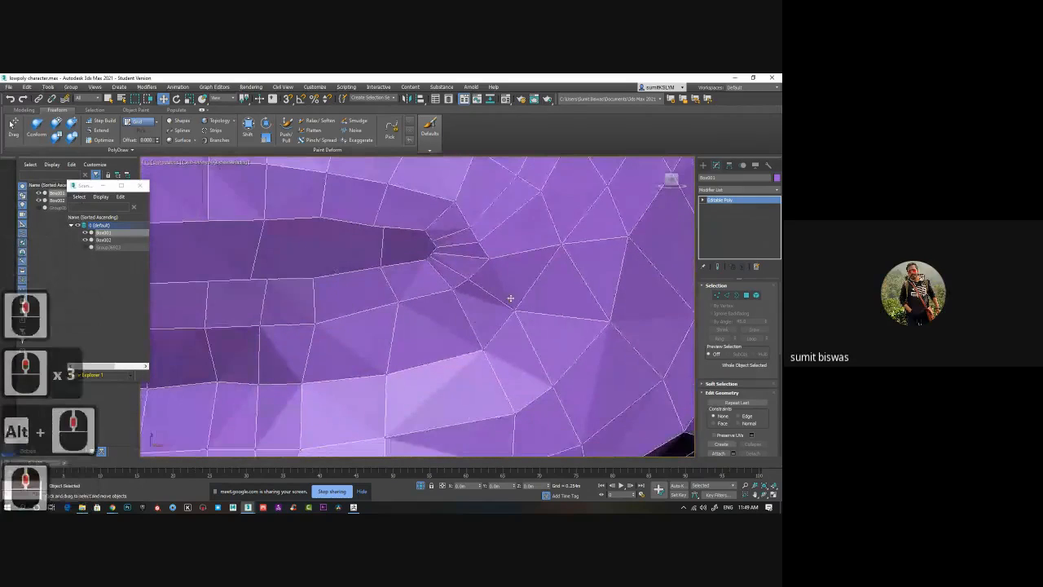
pyautogui.scroll(-2, 510, 298)
pyautogui.moveTo(427, 332); pyautogui.dragTo(423, 277, button='middle')
pyautogui.moveTo(469, 238); pyautogui.dragTo(420, 276, button='middle')
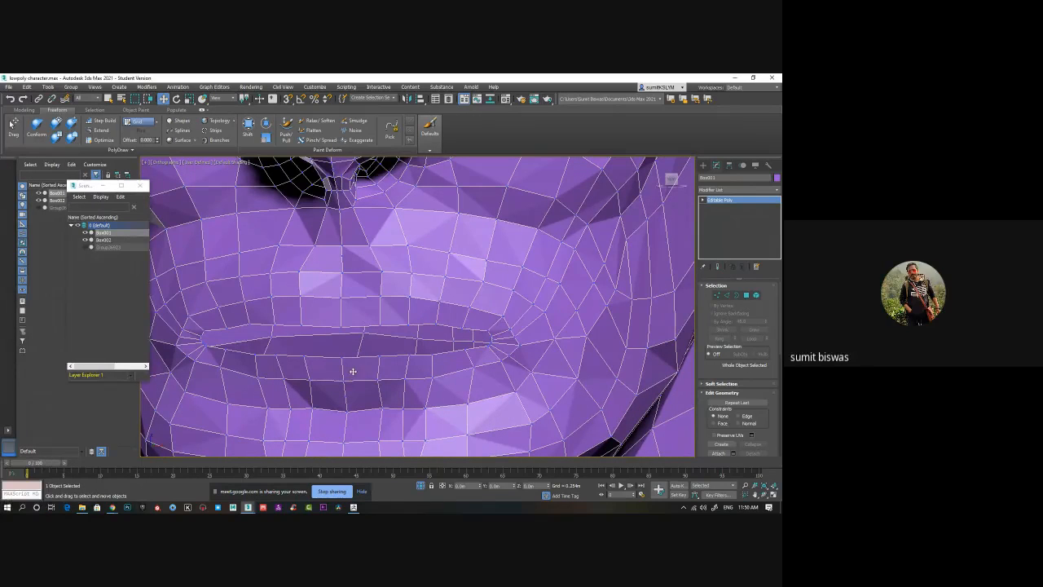
pyautogui.moveTo(419, 366); pyautogui.dragTo(419, 337, button='middle')
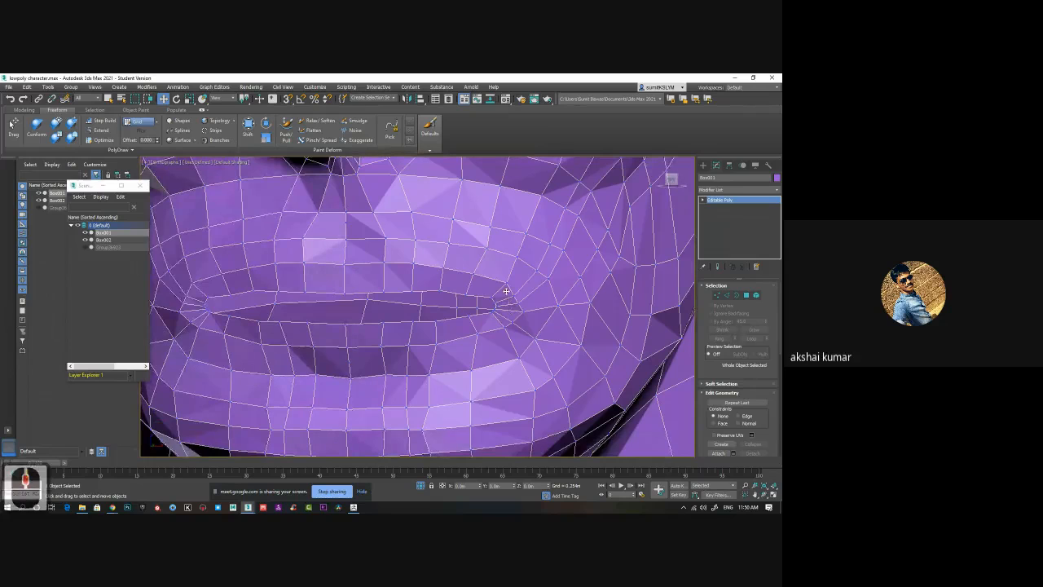
pyautogui.moveTo(477, 371)
pyautogui.mouseDown(button='middle')
pyautogui.moveTo(481, 333)
pyautogui.moveTo(449, 340)
pyautogui.moveTo(457, 366)
pyautogui.moveTo(473, 349)
pyautogui.moveTo(472, 328)
pyautogui.moveTo(469, 362)
pyautogui.mouseUp(button='middle')
pyautogui.scroll(4, 472, 329)
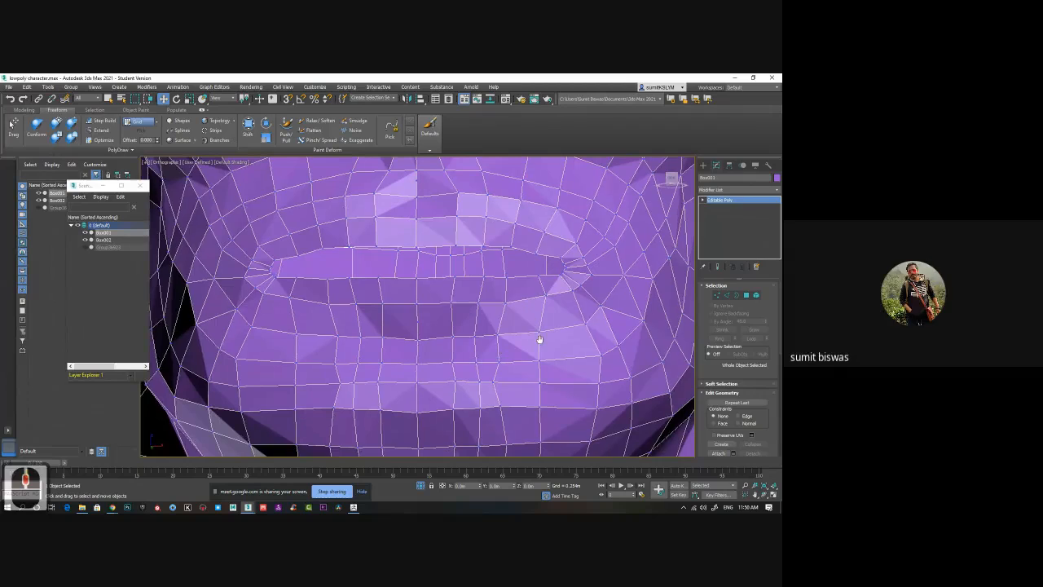
pyautogui.moveTo(540, 340); pyautogui.dragTo(438, 347, button='middle')
pyautogui.moveTo(519, 334); pyautogui.dragTo(392, 361, button='middle')
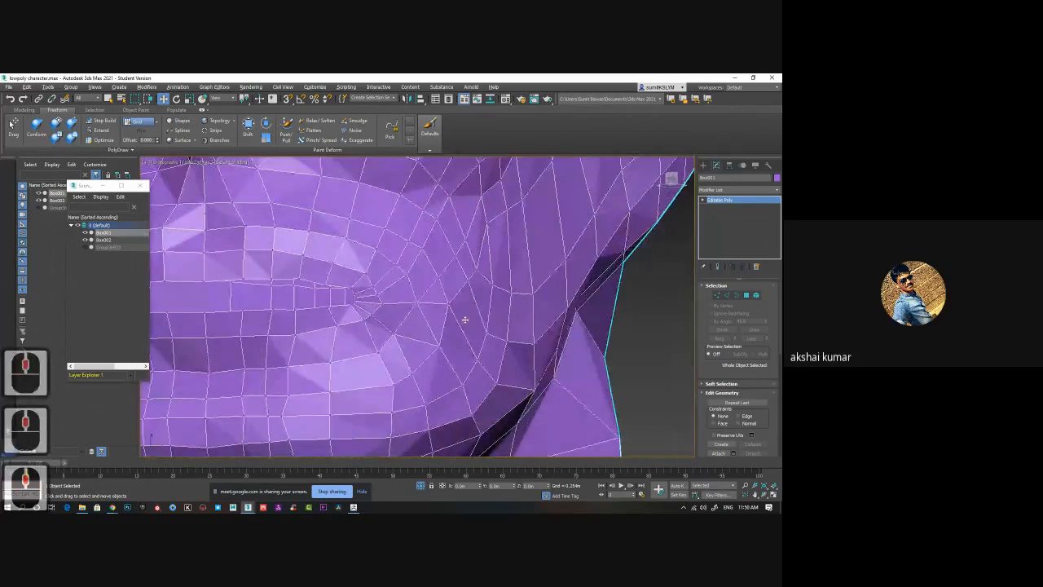
# - At Edge level, remove two edges beside the mouth corner together with their vertices
pyautogui.click(727, 297)
pyautogui.click(419, 341)
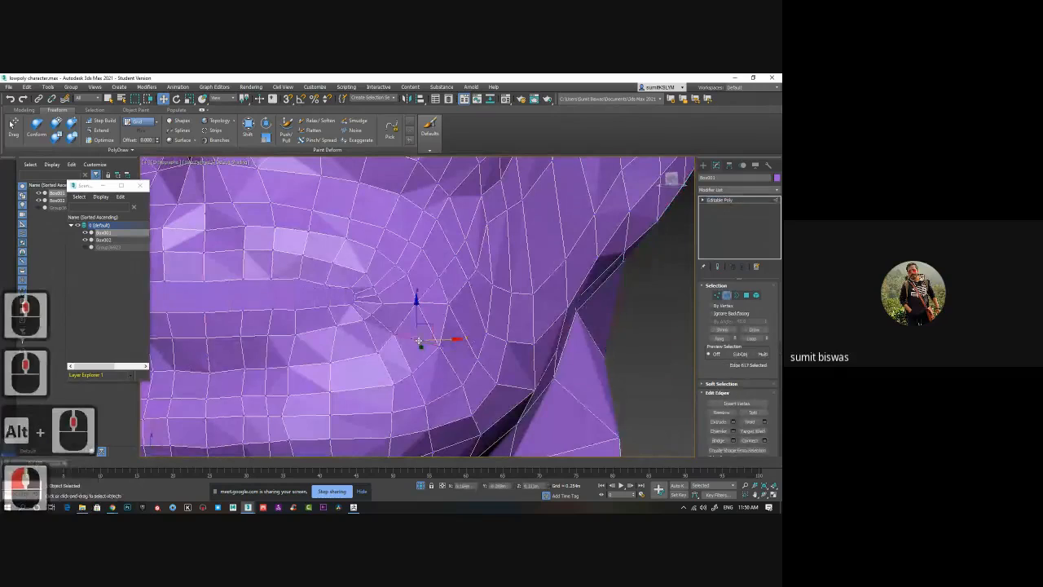
pyautogui.keyDown('ctrl'); pyautogui.click(436, 304); pyautogui.keyUp('ctrl')
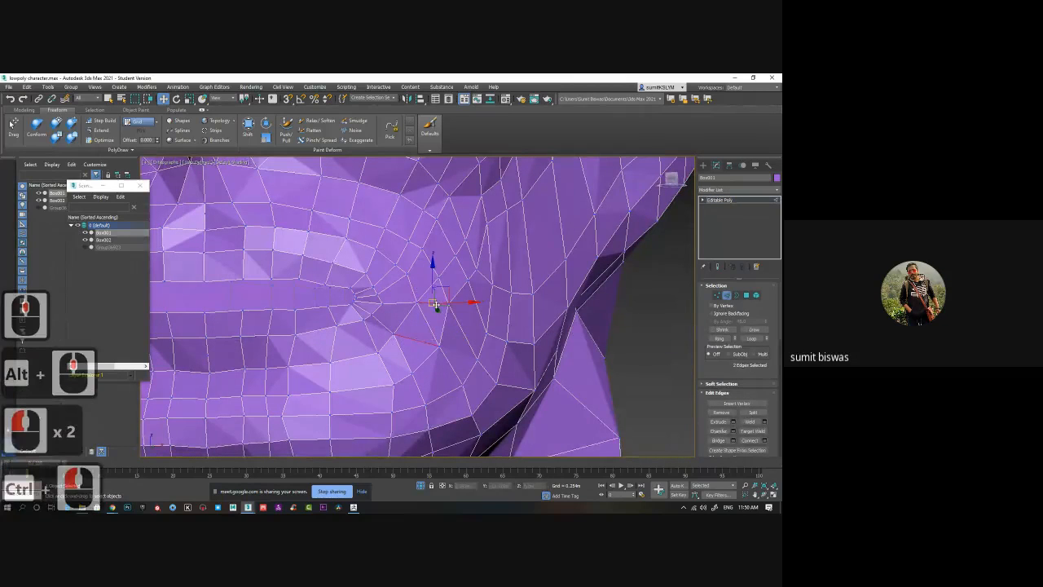
pyautogui.hotkey('ctrl', 'BackSpace')
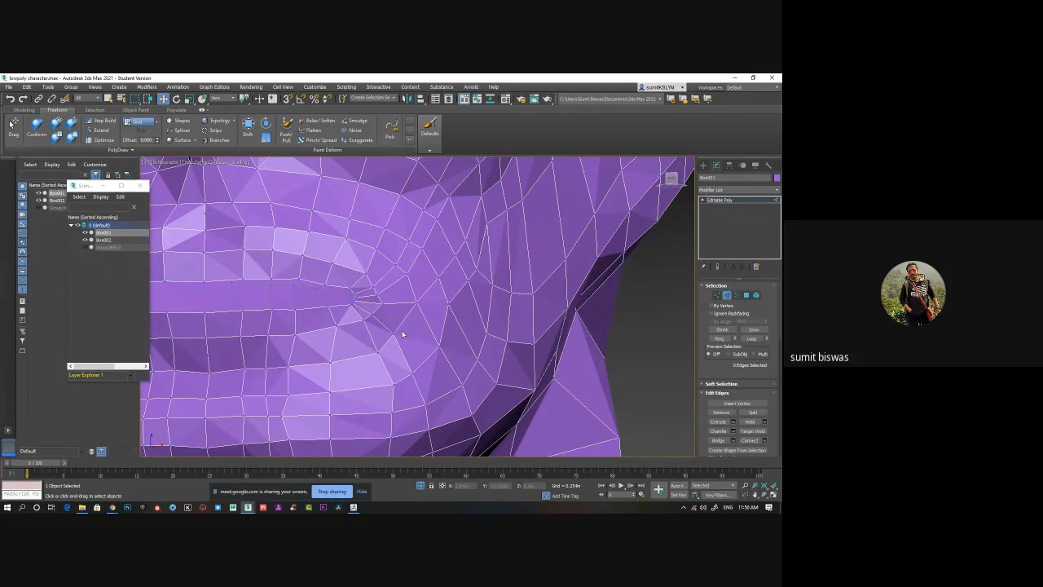
# - Select the edge loops around the lips to check how they run past the mouth corner
pyautogui.moveTo(410, 348); pyautogui.dragTo(455, 320, button='middle')
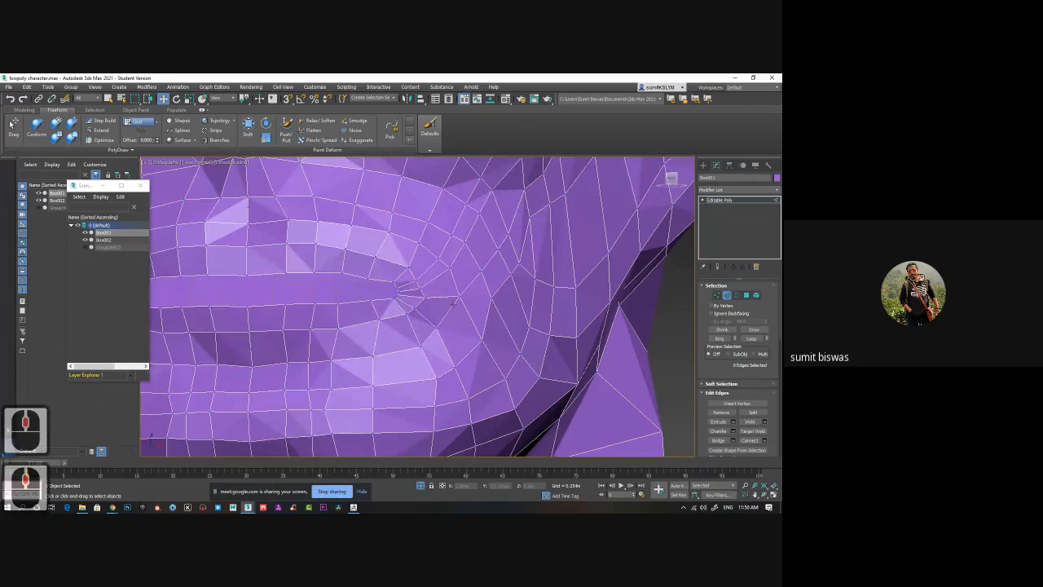
pyautogui.doubleClick(469, 285)
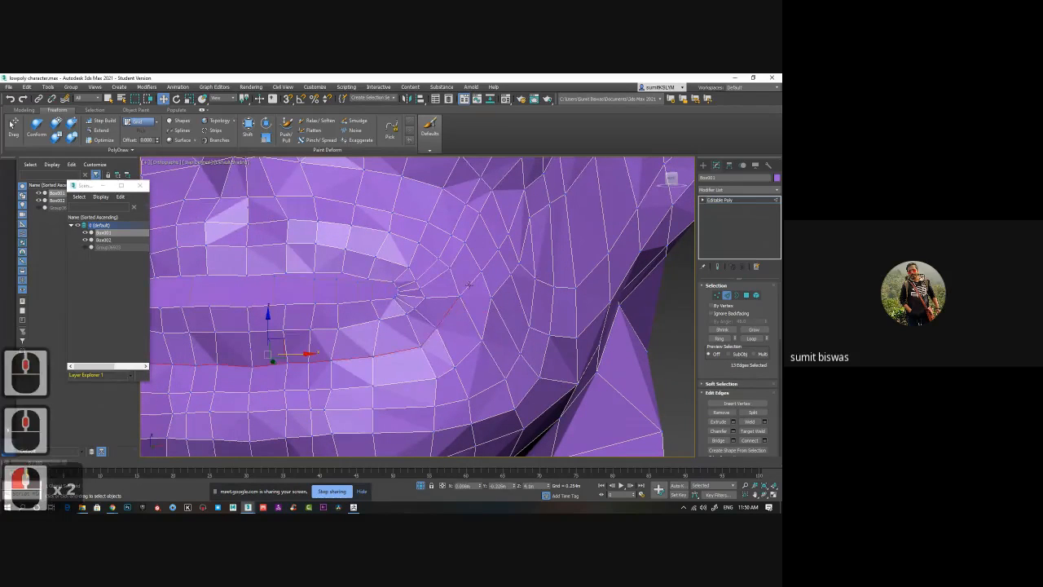
pyautogui.doubleClick(418, 306)
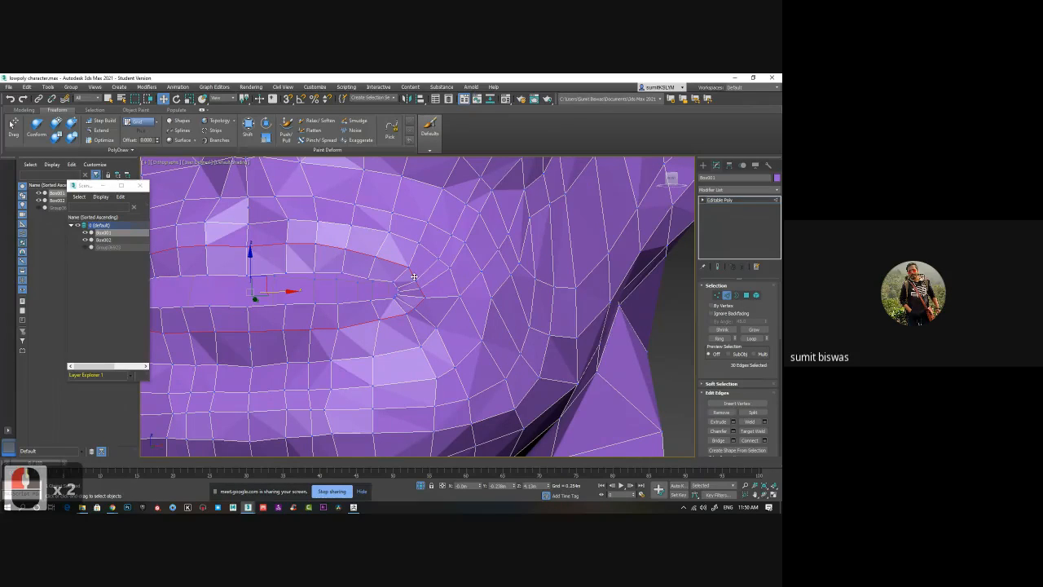
pyautogui.moveTo(393, 335); pyautogui.dragTo(410, 336, button='middle')
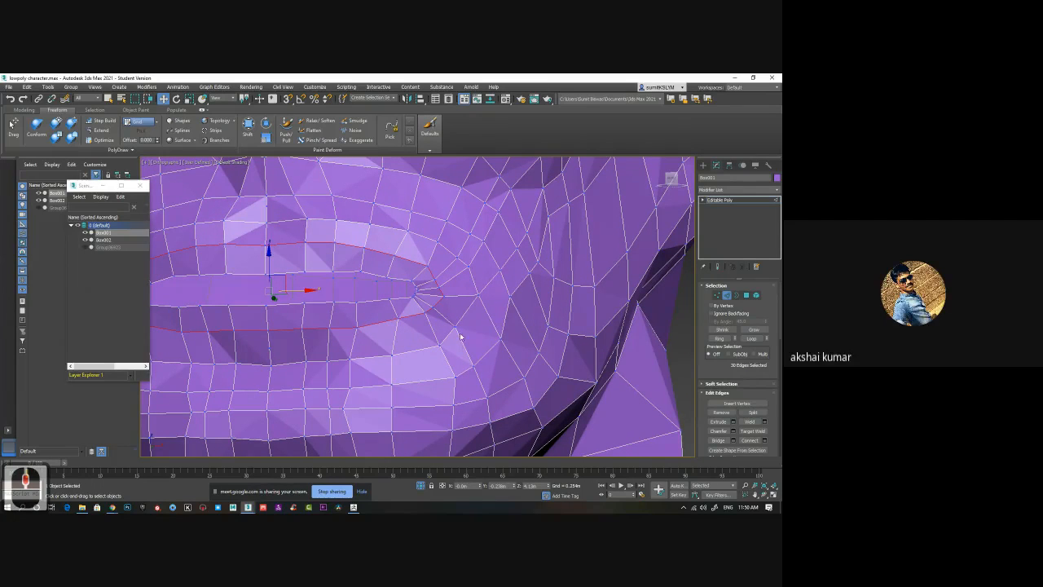
pyautogui.moveTo(461, 335); pyautogui.dragTo(482, 345, button='middle')
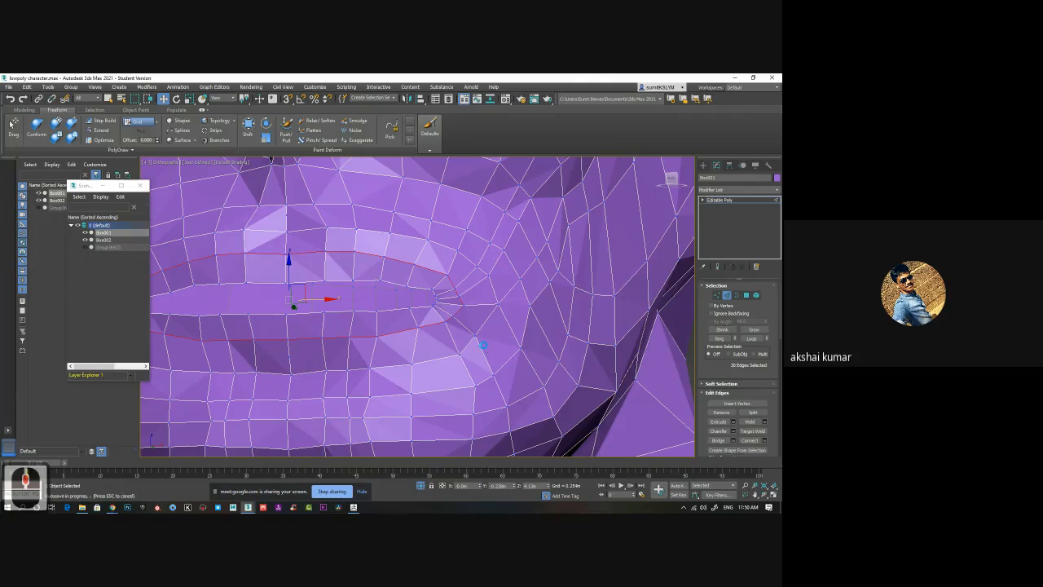
# - Undo the lip loop selections and the edge removal beside the mouth corner
pyautogui.hotkey('ctrl', 'z')
pyautogui.hotkey('ctrl', 'z')
pyautogui.hotkey('ctrl', 'z')
pyautogui.hotkey('ctrl', 'z')
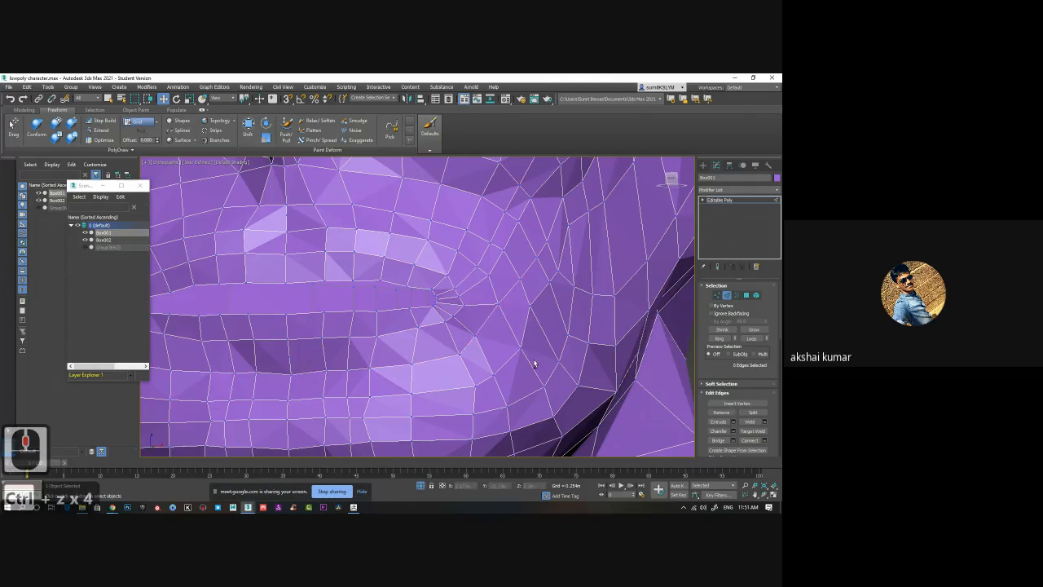
pyautogui.hotkey('ctrl', 'z')
pyautogui.hotkey('ctrl', 'z')
# - Examine the mesh flow around the mouth, eyes and nose and along the side of the head
pyautogui.moveTo(469, 383)
pyautogui.mouseDown(button='middle')
pyautogui.moveTo(480, 362)
pyautogui.moveTo(464, 361)
pyautogui.moveTo(493, 383)
pyautogui.moveTo(456, 367)
pyautogui.mouseUp(button='middle')
pyautogui.scroll(-4, 474, 372)
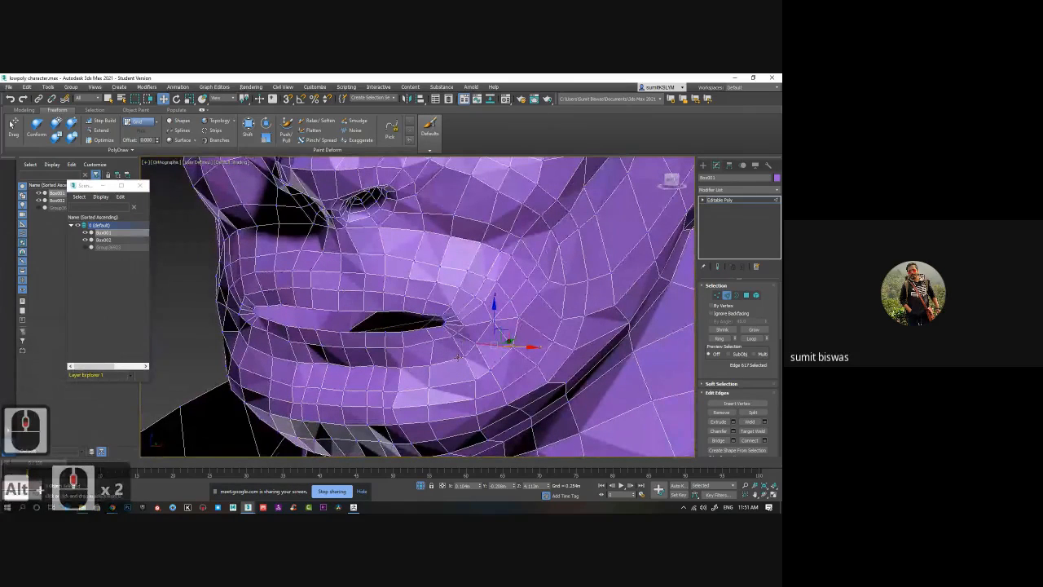
pyautogui.moveTo(446, 256); pyautogui.dragTo(440, 450, button='middle')
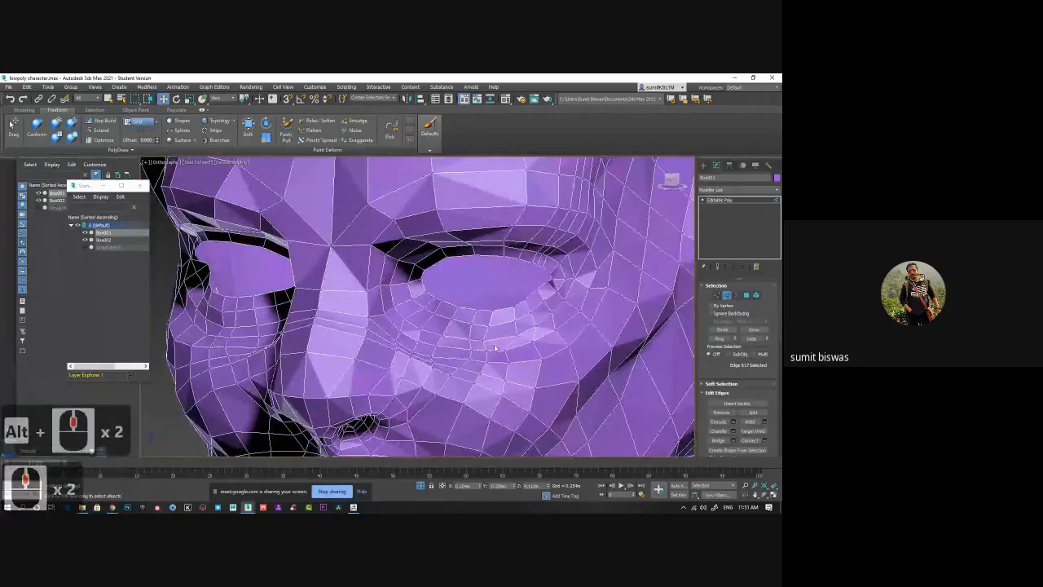
pyautogui.keyDown('alt'); pyautogui.moveTo(495, 348); pyautogui.dragTo(540, 238, button='middle'); pyautogui.keyUp('alt')
pyautogui.keyDown('alt'); pyautogui.moveTo(399, 321); pyautogui.dragTo(440, 313, button='middle'); pyautogui.keyUp('alt')
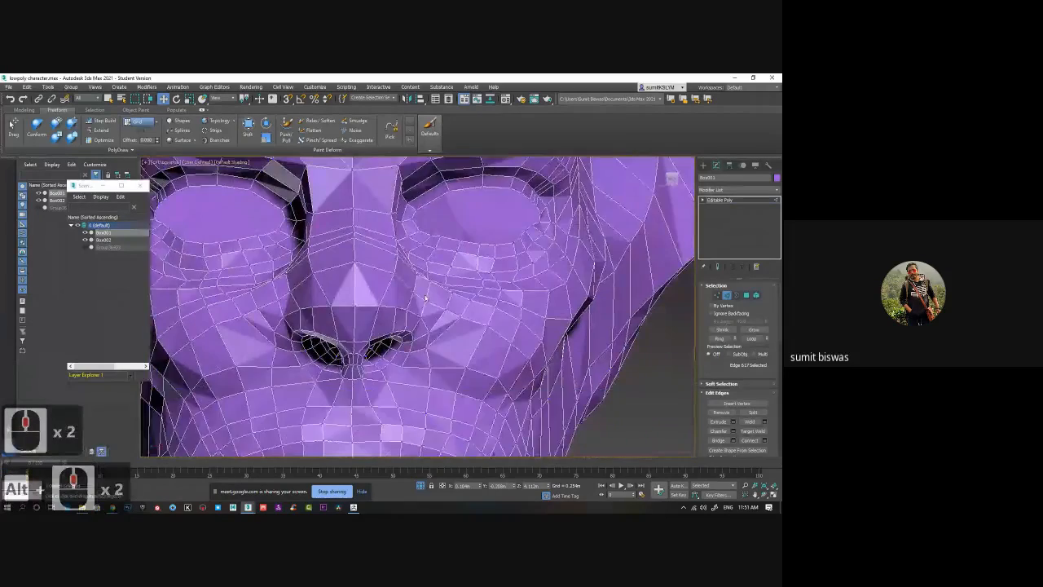
pyautogui.moveTo(432, 359); pyautogui.dragTo(440, 314, button='middle')
pyautogui.scroll(-3, 445, 314)
pyautogui.keyDown('alt'); pyautogui.moveTo(481, 313); pyautogui.dragTo(462, 341, button='middle'); pyautogui.keyUp('alt')
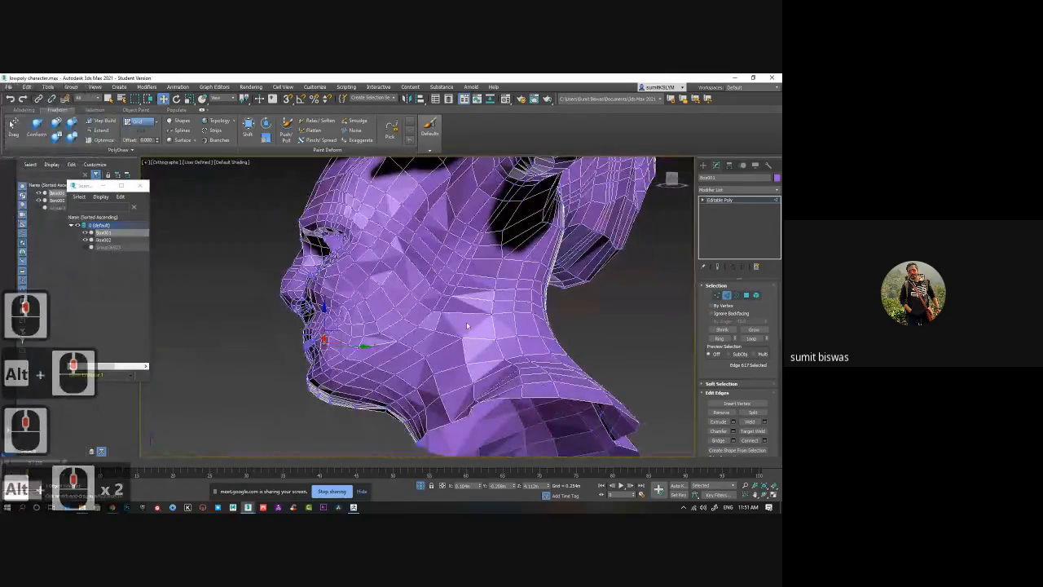
# - Select an edge on the crown between the horns, try moving it slightly, and undo the move
pyautogui.keyDown('alt'); pyautogui.moveTo(492, 234); pyautogui.dragTo(403, 347, button='middle'); pyautogui.keyUp('alt')
pyautogui.scroll(3, 382, 354)
pyautogui.click(374, 333)
pyautogui.moveTo(405, 347); pyautogui.dragTo(406, 350)
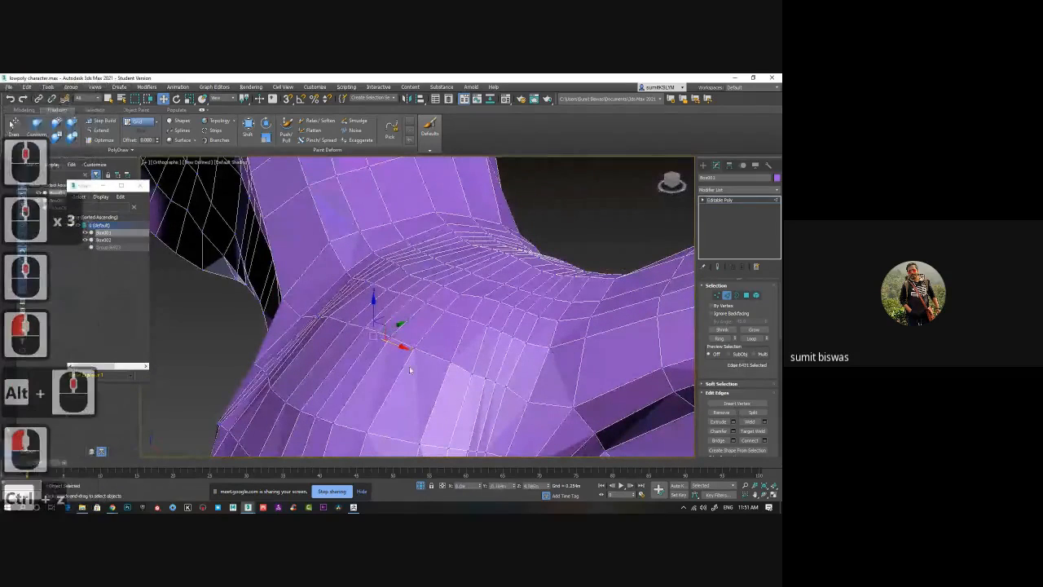
pyautogui.hotkey('ctrl', 'z')
# - Examine the horns, crown and forehead mesh from several angles
pyautogui.keyDown('alt'); pyautogui.moveTo(402, 367); pyautogui.dragTo(475, 312, button='middle'); pyautogui.keyUp('alt')
pyautogui.scroll(-3, 465, 315)
pyautogui.scroll(1, 373, 276)
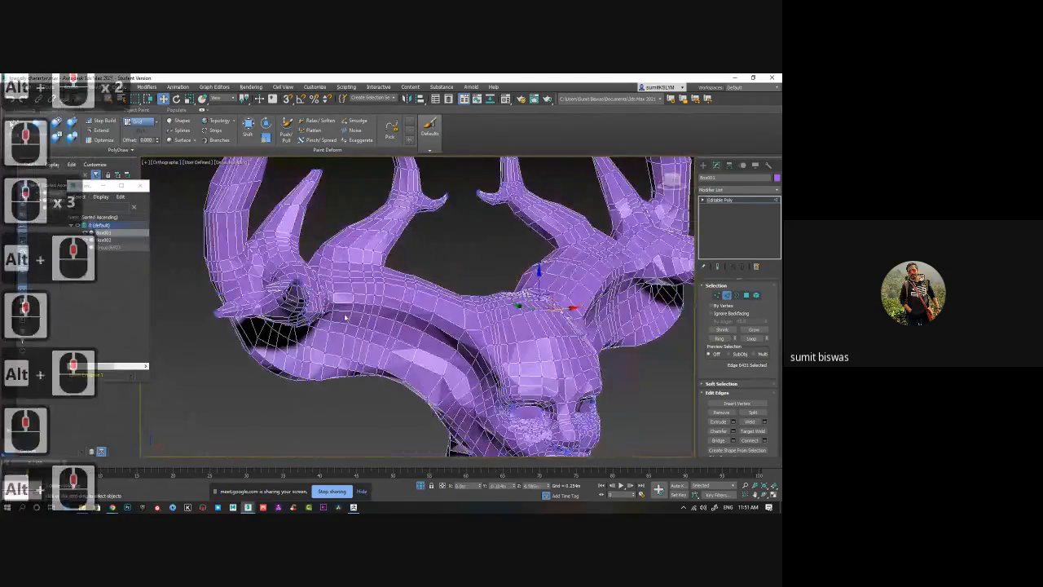
pyautogui.keyDown('alt'); pyautogui.moveTo(346, 318); pyautogui.dragTo(463, 273, button='middle'); pyautogui.keyUp('alt')
pyautogui.scroll(5, 463, 272)
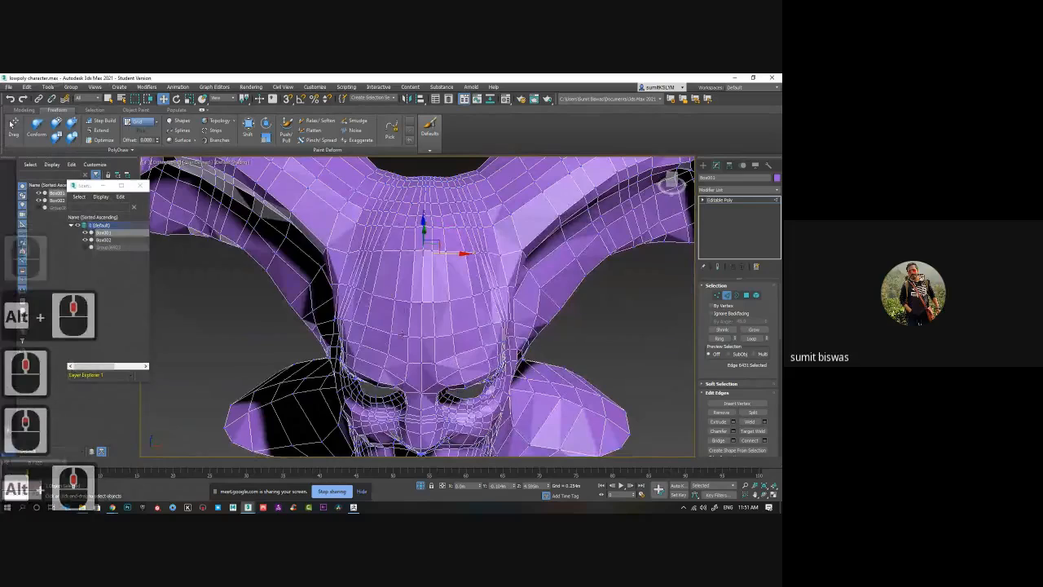
pyautogui.keyDown('alt'); pyautogui.moveTo(435, 302); pyautogui.dragTo(479, 259, button='middle'); pyautogui.keyUp('alt')
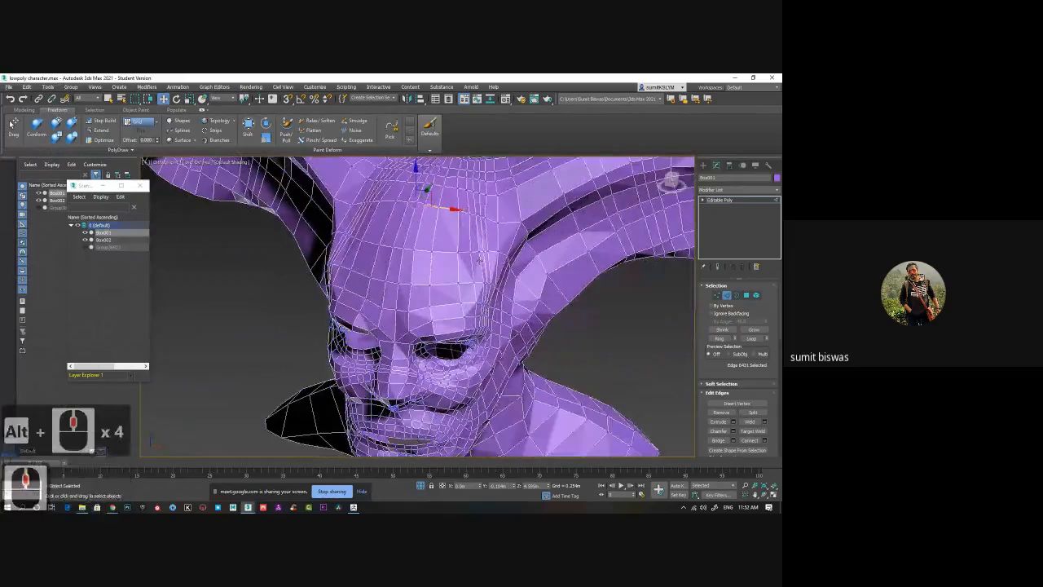
# - Select the edge loop running down the forehead past the outer corner of the eye
pyautogui.keyDown('alt'); pyautogui.moveTo(479, 308); pyautogui.dragTo(441, 316, button='middle'); pyautogui.keyUp('alt')
pyautogui.scroll(3, 456, 301)
pyautogui.scroll(2, 441, 316)
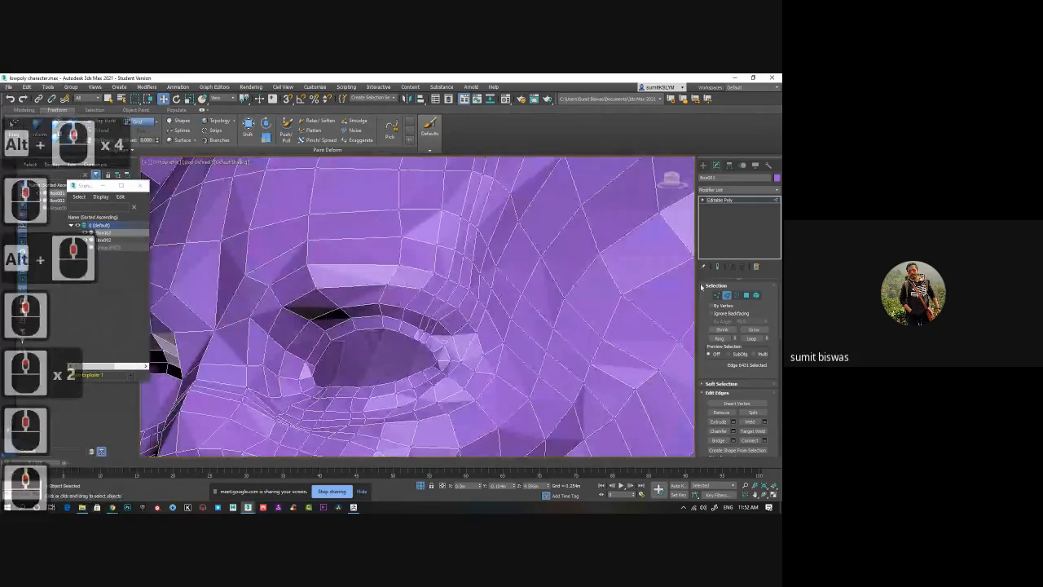
pyautogui.doubleClick(450, 298)
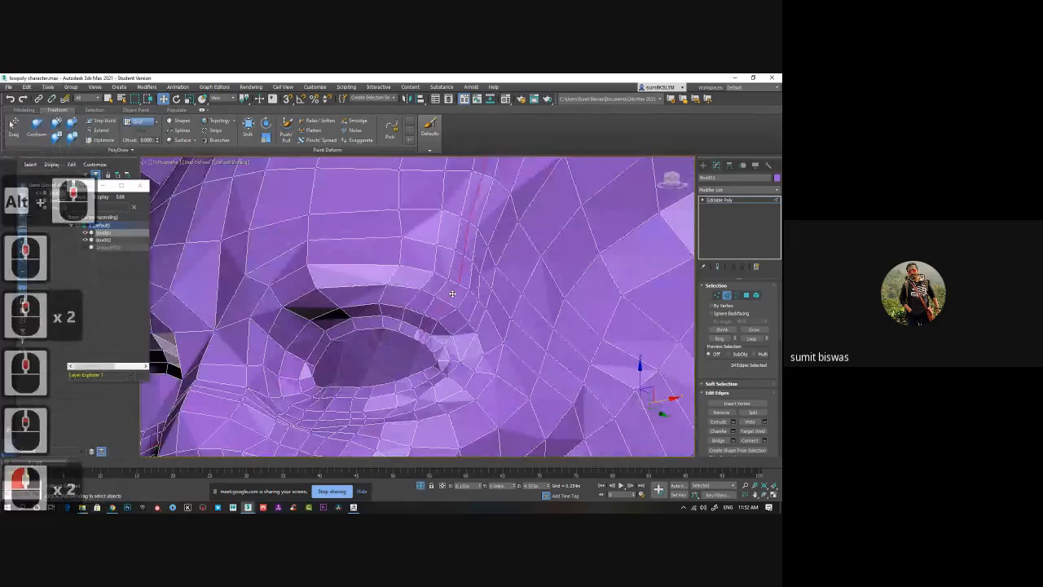
# - Remove the selected edge loop running down the forehead past the outer corner of the eye
pyautogui.hotkey('ctrl', 'BackSpace')
pyautogui.scroll(-3, 448, 300)
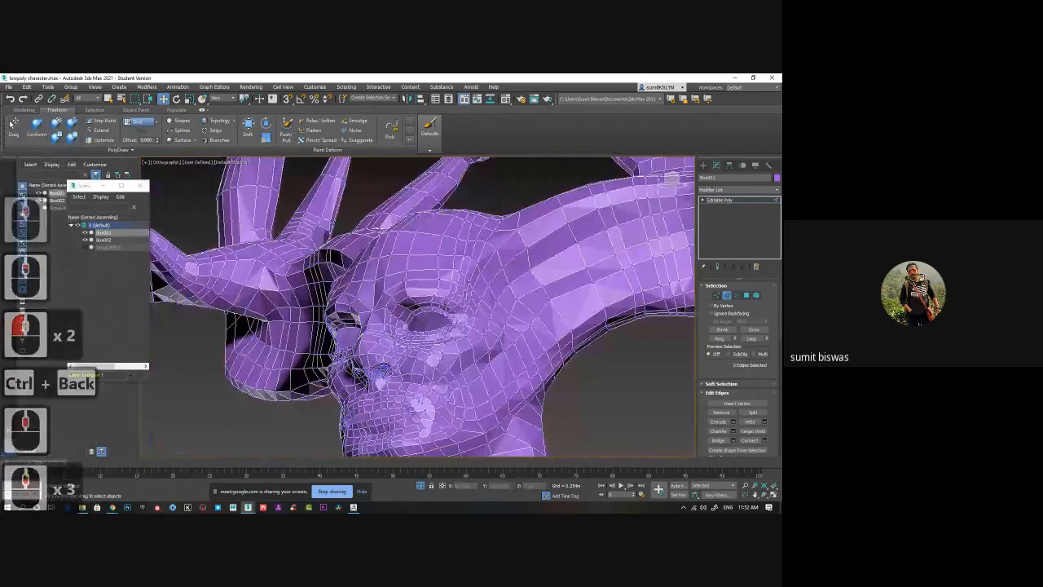
pyautogui.keyDown('alt'); pyautogui.moveTo(447, 306); pyautogui.dragTo(412, 326, button='middle'); pyautogui.keyUp('alt')
pyautogui.scroll(2, 452, 304)
# - Select edge loops through the temple beside the eye and examine how they run across the forehead and head
pyautogui.doubleClick(414, 324)
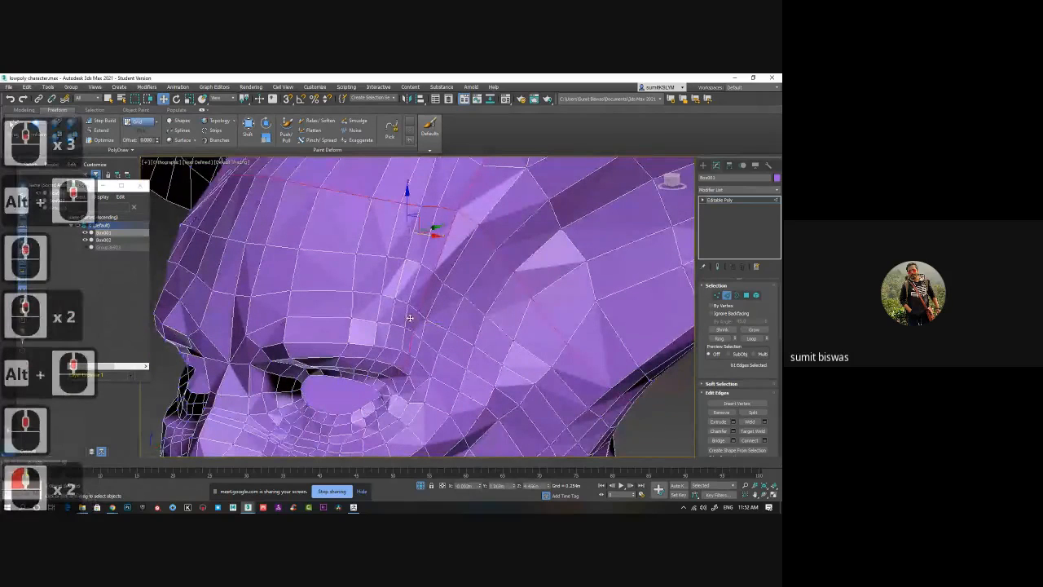
pyautogui.moveTo(467, 303); pyautogui.dragTo(351, 294, button='middle')
pyautogui.scroll(-3, 450, 306)
pyautogui.keyDown('alt'); pyautogui.moveTo(420, 302); pyautogui.dragTo(506, 309, button='middle'); pyautogui.keyUp('alt')
pyautogui.scroll(2, 430, 325)
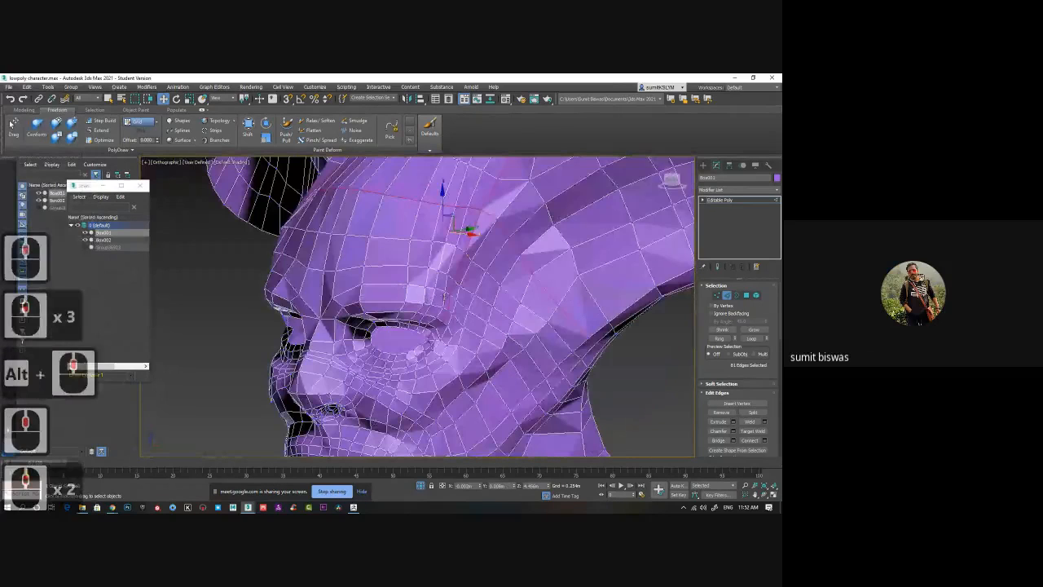
pyautogui.doubleClick(443, 297)
pyautogui.moveTo(472, 310)
pyautogui.keyDown('alt'); pyautogui.mouseDown(button='middle')
pyautogui.moveTo(375, 288)
pyautogui.moveTo(469, 300)
pyautogui.mouseUp(button='middle'); pyautogui.keyUp('alt')
pyautogui.keyDown('alt'); pyautogui.moveTo(472, 250); pyautogui.dragTo(480, 283, button='middle'); pyautogui.keyUp('alt')
pyautogui.scroll(-3, 461, 286)
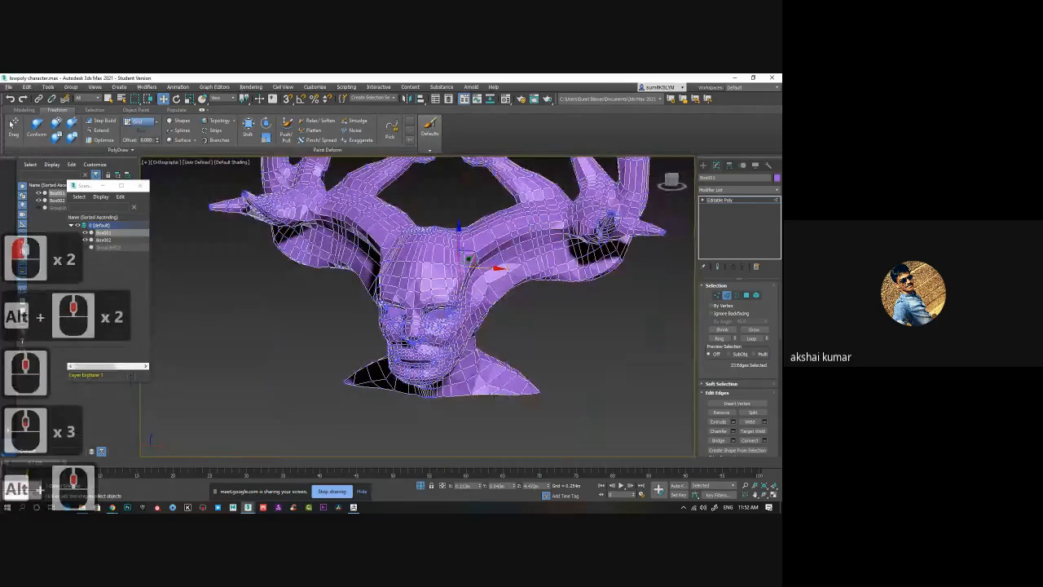
# - Open the GA193 low-poly character scene without saving the current one, continue past the missing files, and close the Scene Converter
pyautogui.click(82, 507)
pyautogui.click(82, 507)
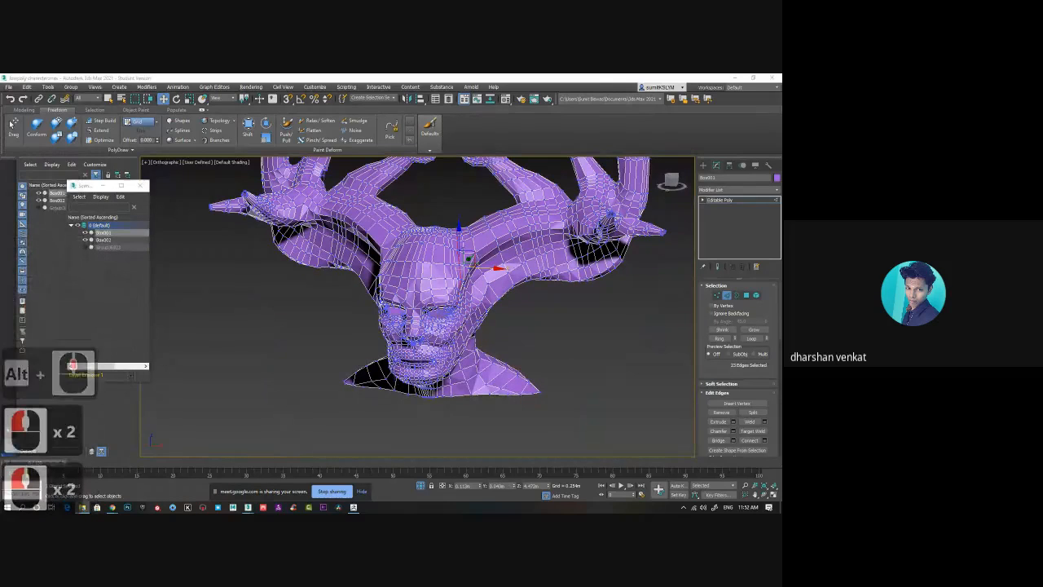
pyautogui.moveTo(147, 322); pyautogui.dragTo(291, 322)
pyautogui.click(314, 322)
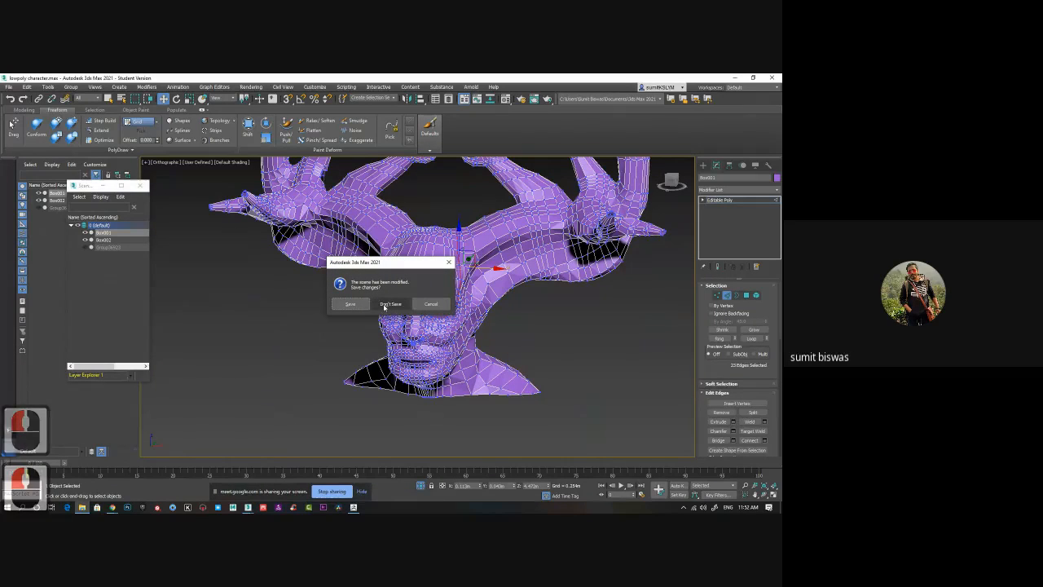
pyautogui.click(384, 305)
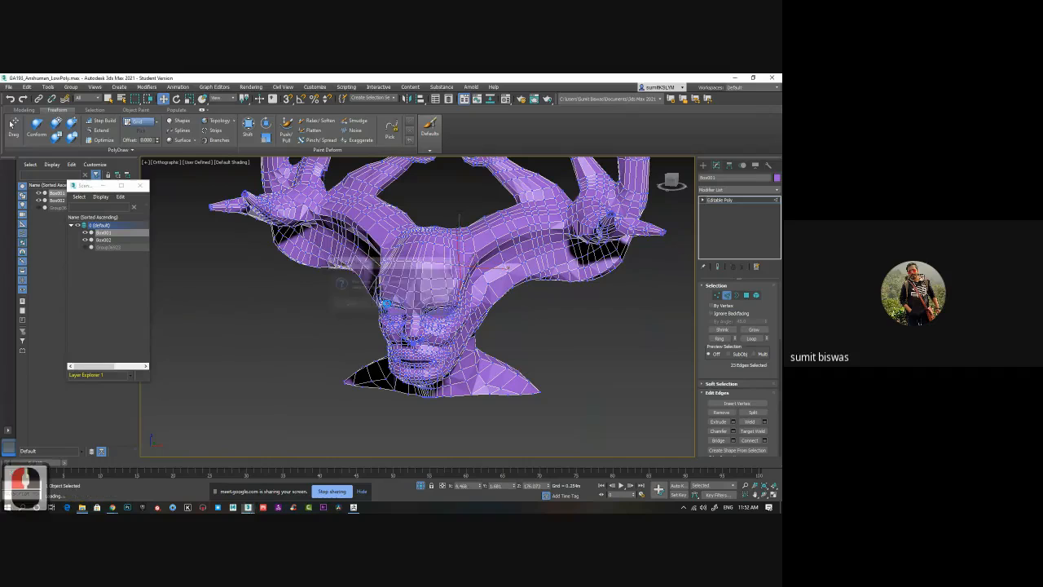
pyautogui.click(389, 330)
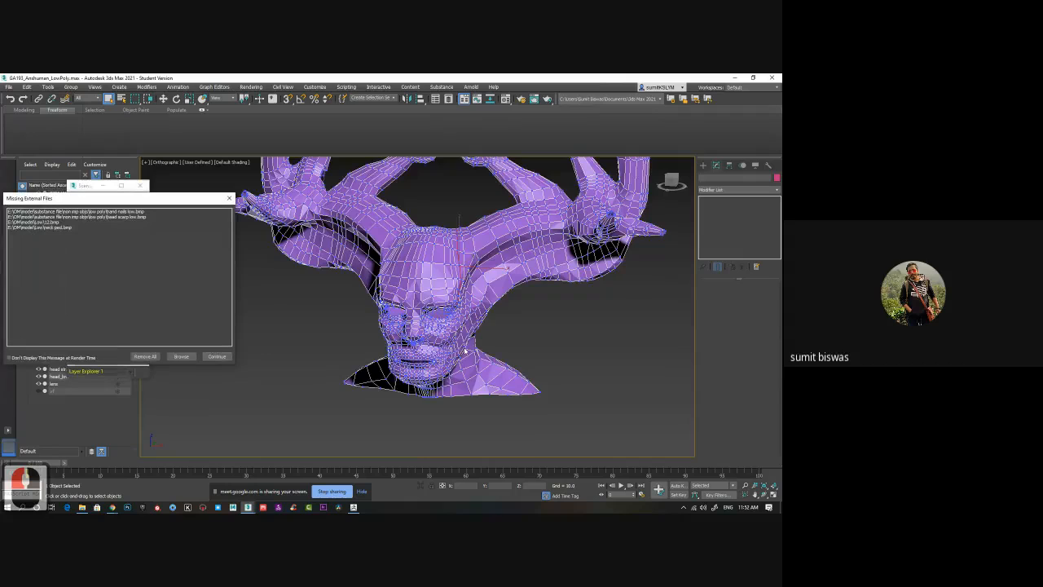
pyautogui.click(215, 357)
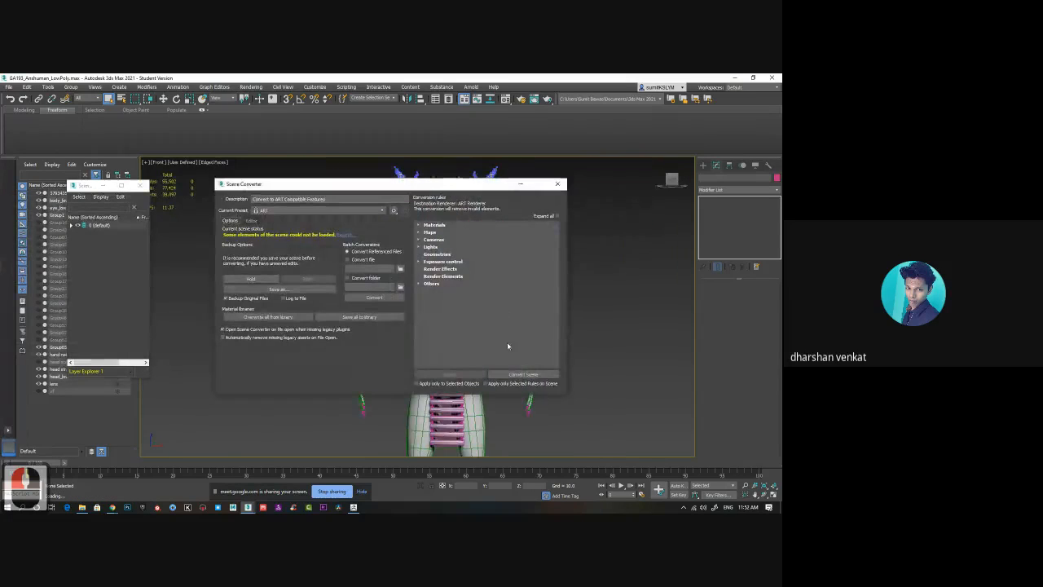
pyautogui.click(561, 186)
# - Select the horned head mesh and examine the topology of its face, horns and body from several angles
pyautogui.click(436, 244)
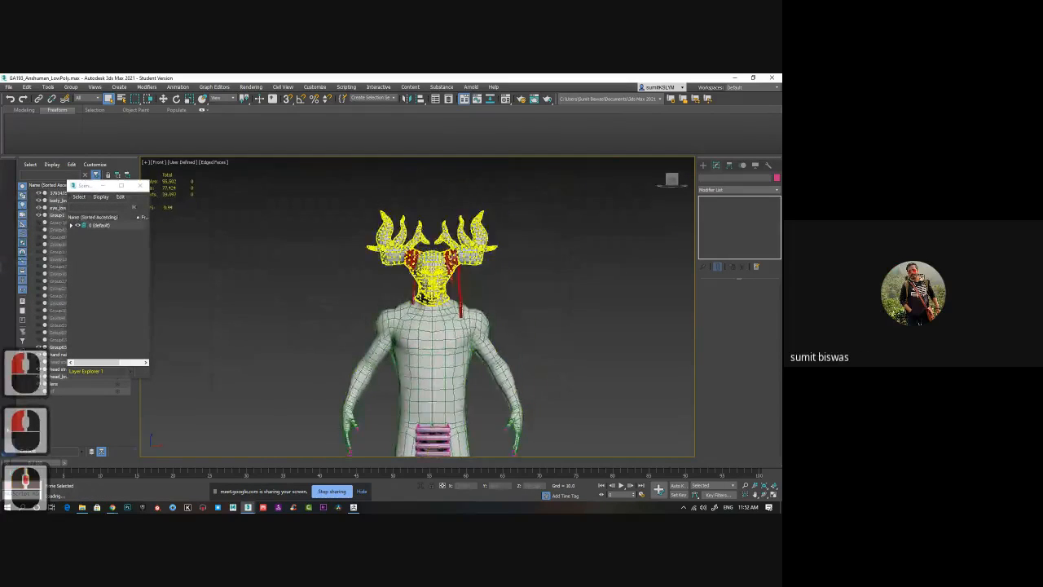
pyautogui.scroll(2, 460, 280)
pyautogui.moveTo(460, 280); pyautogui.dragTo(456, 312, button='middle')
pyautogui.click(457, 312)
pyautogui.scroll(2, 466, 306)
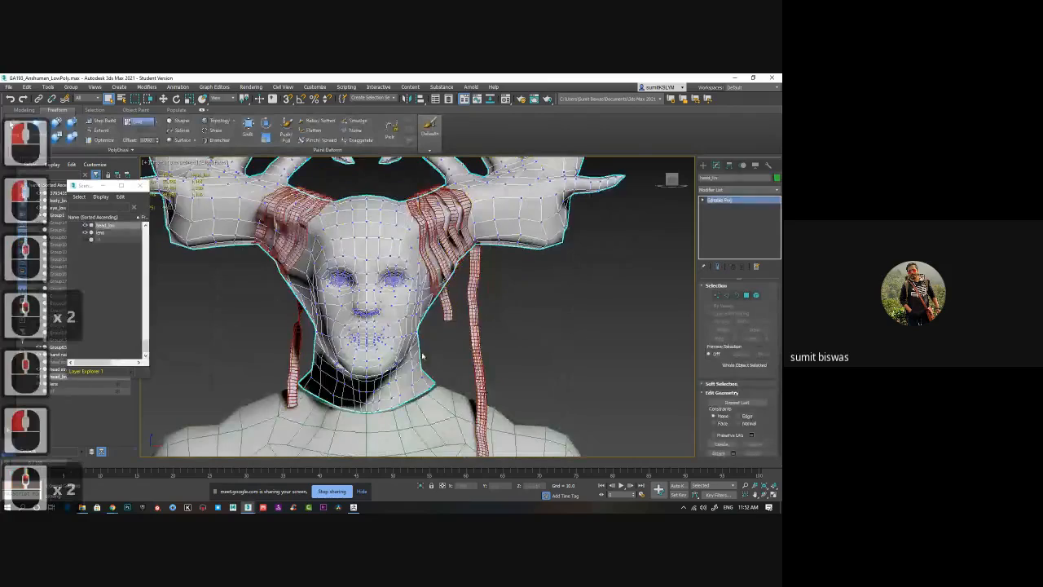
pyautogui.keyDown('alt'); pyautogui.moveTo(412, 358); pyautogui.dragTo(513, 358, button='middle'); pyautogui.keyUp('alt')
pyautogui.keyDown('alt'); pyautogui.moveTo(397, 213); pyautogui.dragTo(445, 271, button='middle'); pyautogui.keyUp('alt')
pyautogui.scroll(2, 402, 320)
pyautogui.scroll(2, 418, 278)
pyautogui.scroll(-7, 446, 331)
pyautogui.scroll(2, 406, 286)
pyautogui.moveTo(446, 271); pyautogui.dragTo(430, 358, button='middle')
pyautogui.keyDown('alt'); pyautogui.moveTo(430, 358); pyautogui.dragTo(473, 318, button='middle'); pyautogui.keyUp('alt')
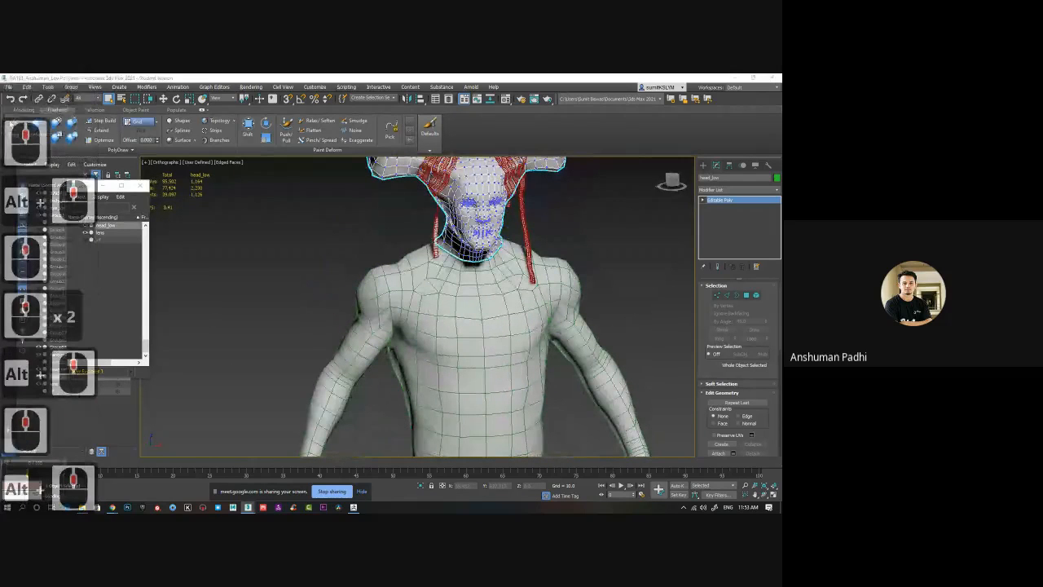
# - Open the character's reference board, look it over, and move its window out of view
pyautogui.click(82, 507)
pyautogui.click(399, 285)
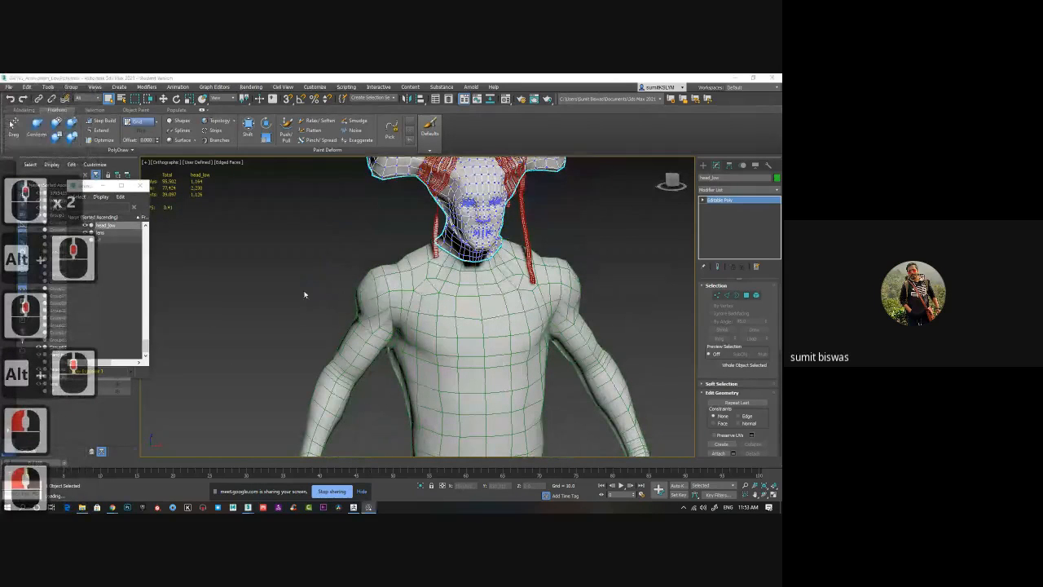
pyautogui.moveTo(305, 294); pyautogui.dragTo(376, 269, button='right')
pyautogui.scroll(-7, 376, 269)
pyautogui.moveTo(377, 256); pyautogui.dragTo(420, 269, button='middle')
pyautogui.moveTo(421, 269); pyautogui.dragTo(397, 266)
pyautogui.scroll(1, 382, 256)
pyautogui.moveTo(518, 266); pyautogui.dragTo(463, 272, button='right')
pyautogui.moveTo(484, 233); pyautogui.dragTo(0, 260, button='right')
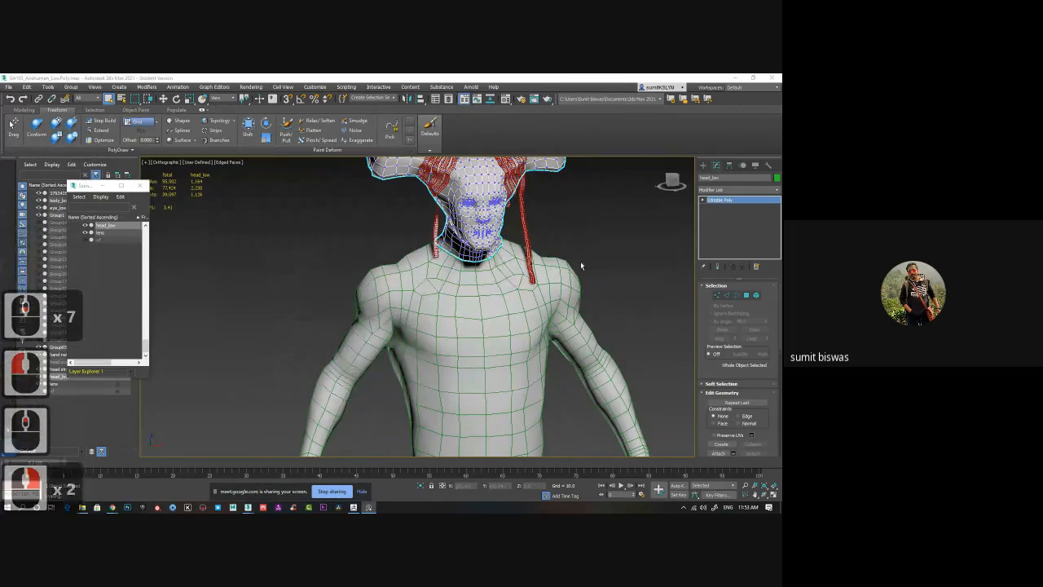
# - Apply a Symmetry modifier to the head mesh
pyautogui.moveTo(529, 229); pyautogui.dragTo(496, 299, button='middle')
pyautogui.scroll(2, 481, 302)
pyautogui.moveTo(509, 215); pyautogui.dragTo(503, 261, button='middle')
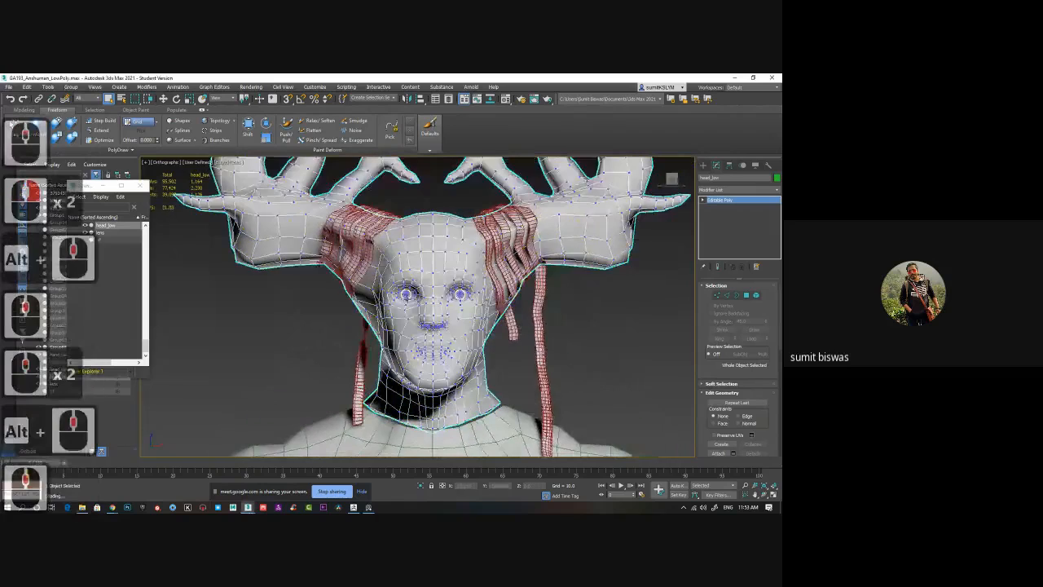
pyautogui.scroll(7, 477, 338)
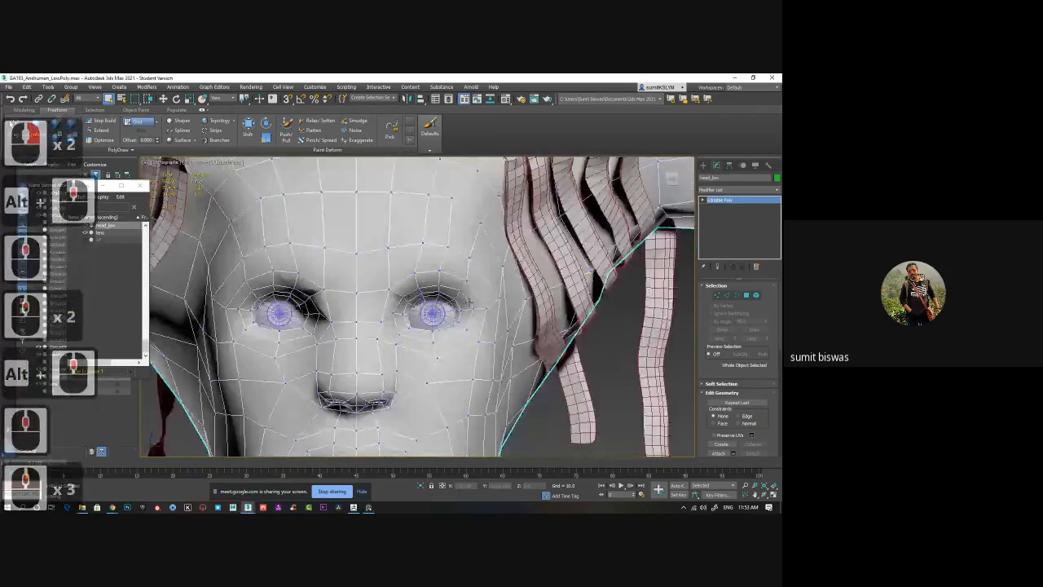
pyautogui.keyDown('alt'); pyautogui.moveTo(478, 338); pyautogui.dragTo(550, 305, button='middle'); pyautogui.keyUp('alt')
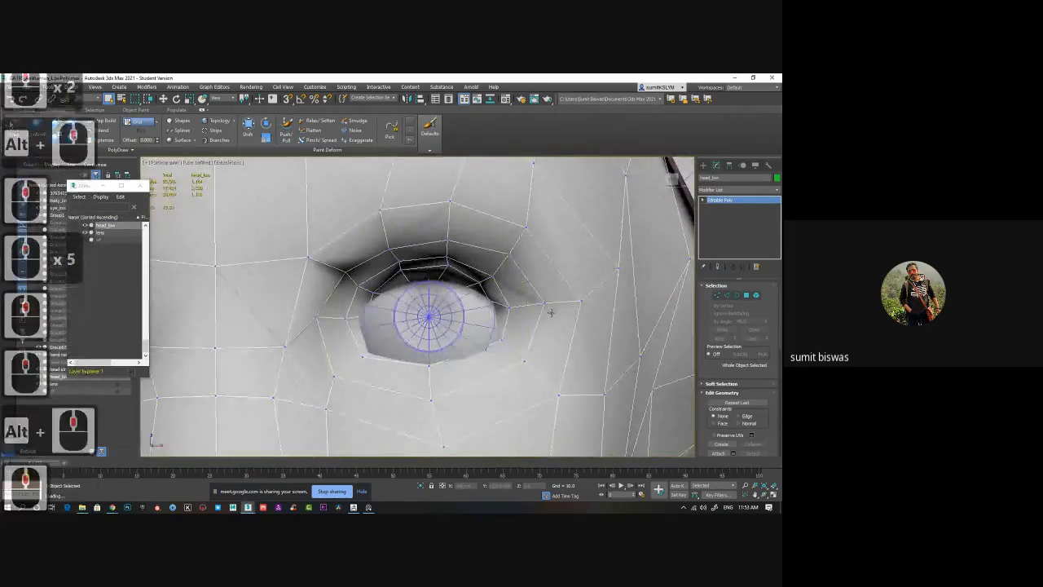
pyautogui.click(718, 295)
pyautogui.moveTo(439, 303); pyautogui.dragTo(459, 290, button='middle')
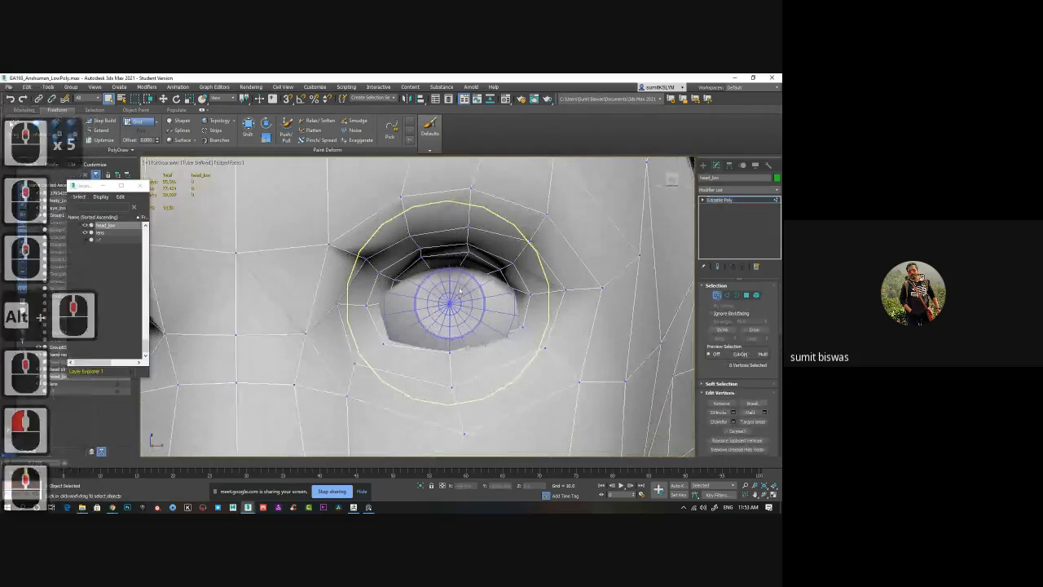
pyautogui.click(727, 191)
pyautogui.scroll(-15, 717, 269)
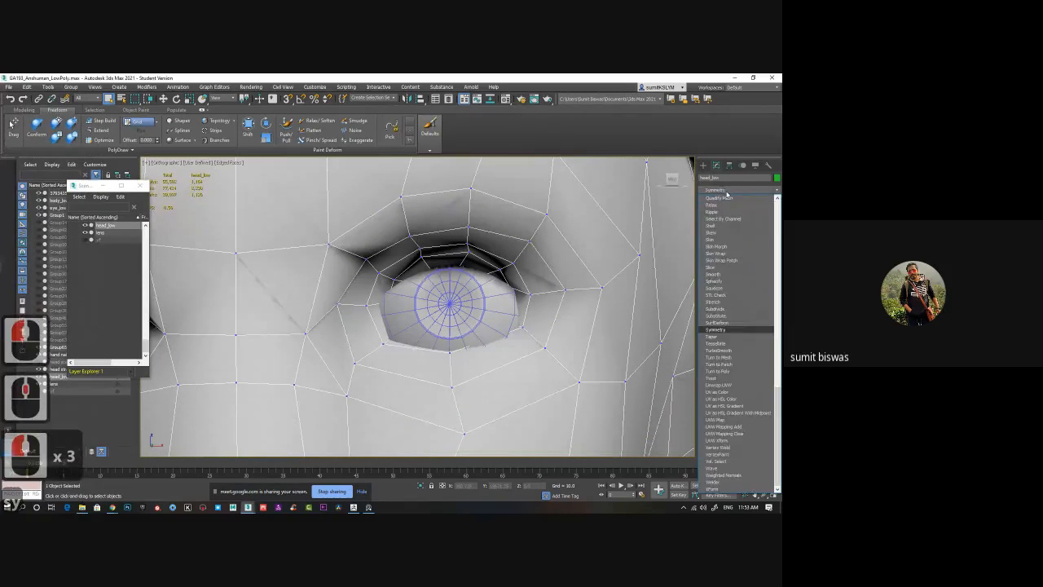
pyautogui.click(719, 329)
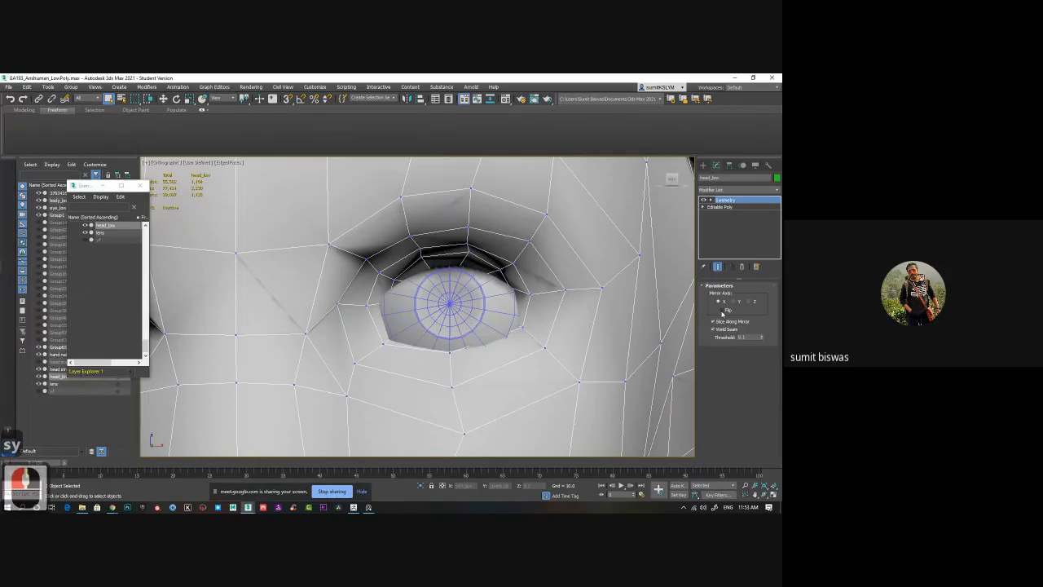
# - Return to the Edge level of the Editable Poly beneath Symmetry and turn on the end result display
pyautogui.click(703, 207)
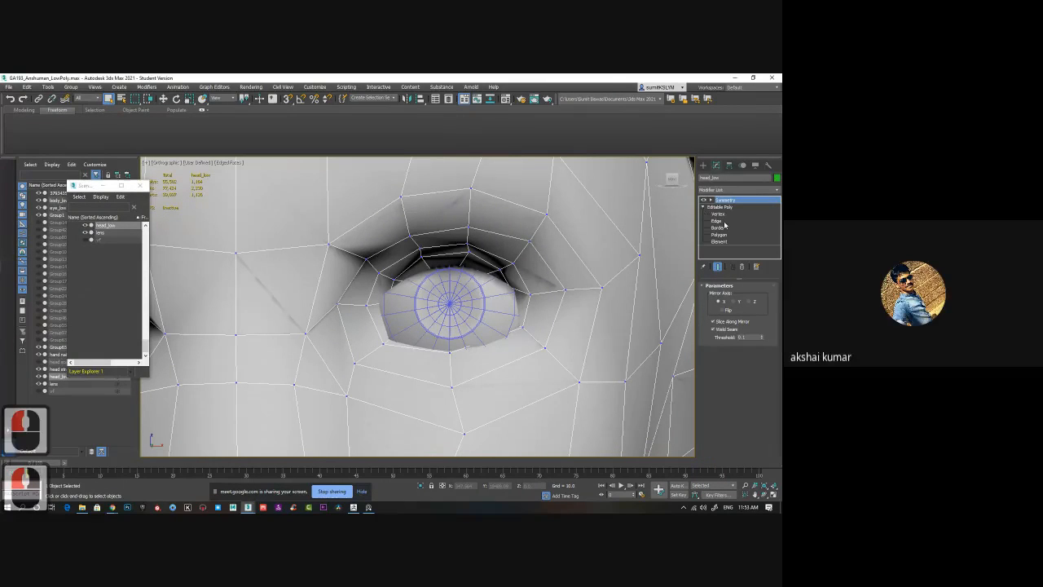
pyautogui.click(719, 221)
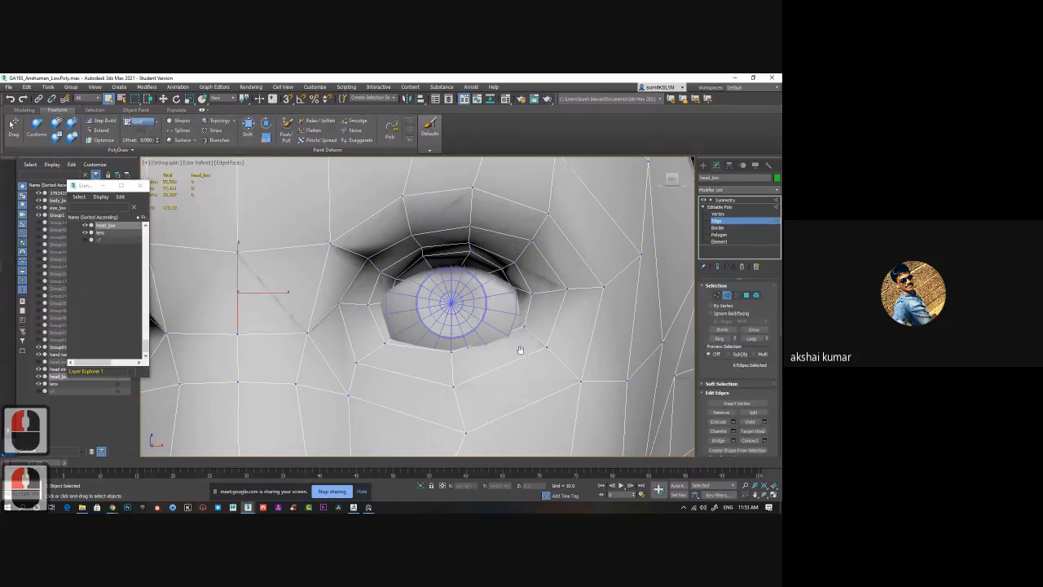
pyautogui.moveTo(518, 351); pyautogui.dragTo(540, 337, button='middle')
pyautogui.click(717, 267)
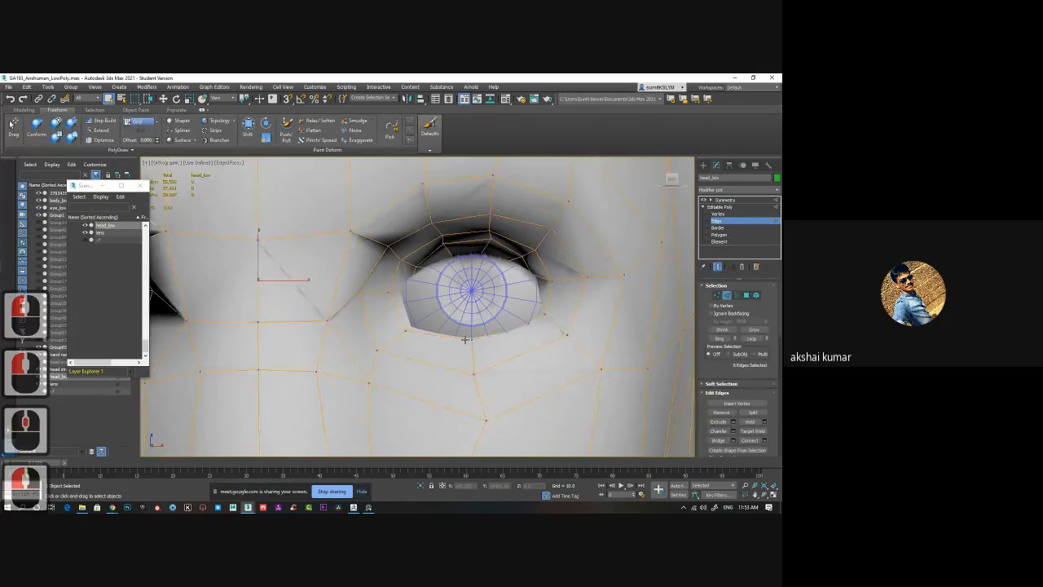
# - Move the middle edge of the upper eyelid's inner rim down onto the eyeball
pyautogui.moveTo(530, 275); pyautogui.dragTo(579, 253, button='middle')
pyautogui.scroll(2, 511, 233)
pyautogui.click(522, 218)
pyautogui.press('w')
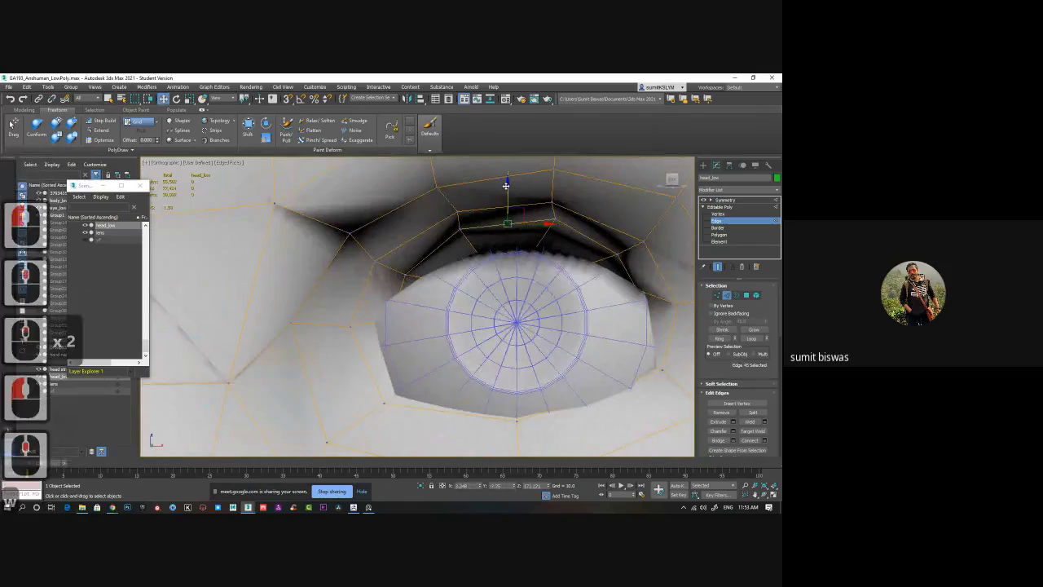
pyautogui.moveTo(506, 186); pyautogui.dragTo(507, 207)
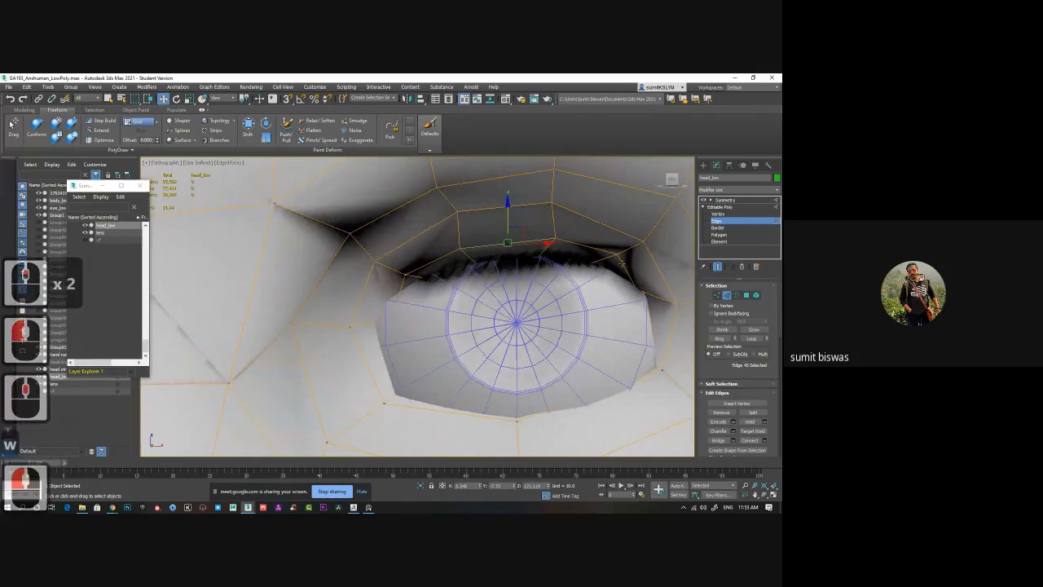
# - At Vertex level, move the outer eye corner vertex outward and lower the neighbouring upper eyelid vertex
pyautogui.moveTo(622, 315); pyautogui.dragTo(566, 313, button='middle')
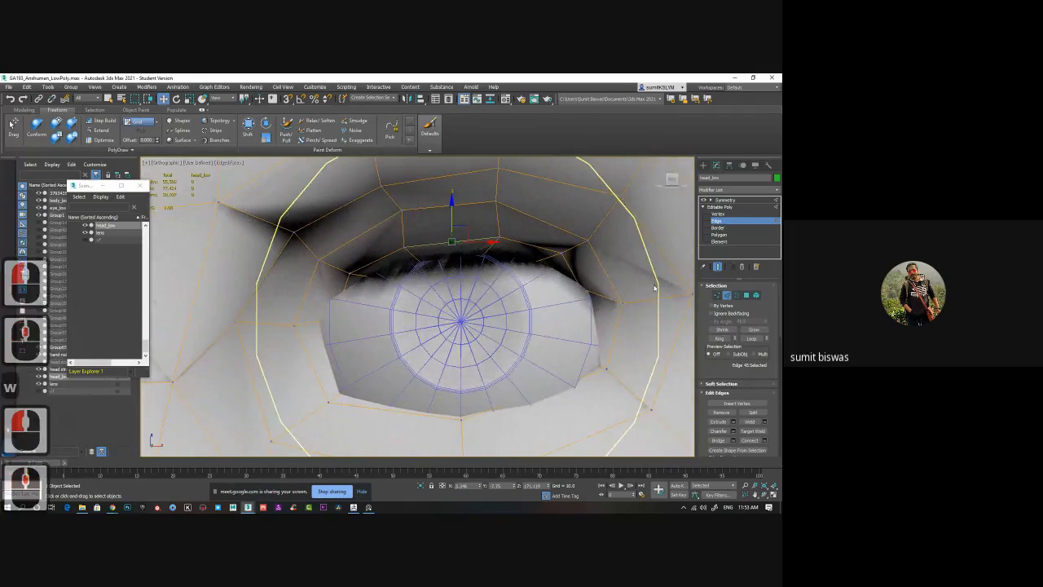
pyautogui.click(718, 214)
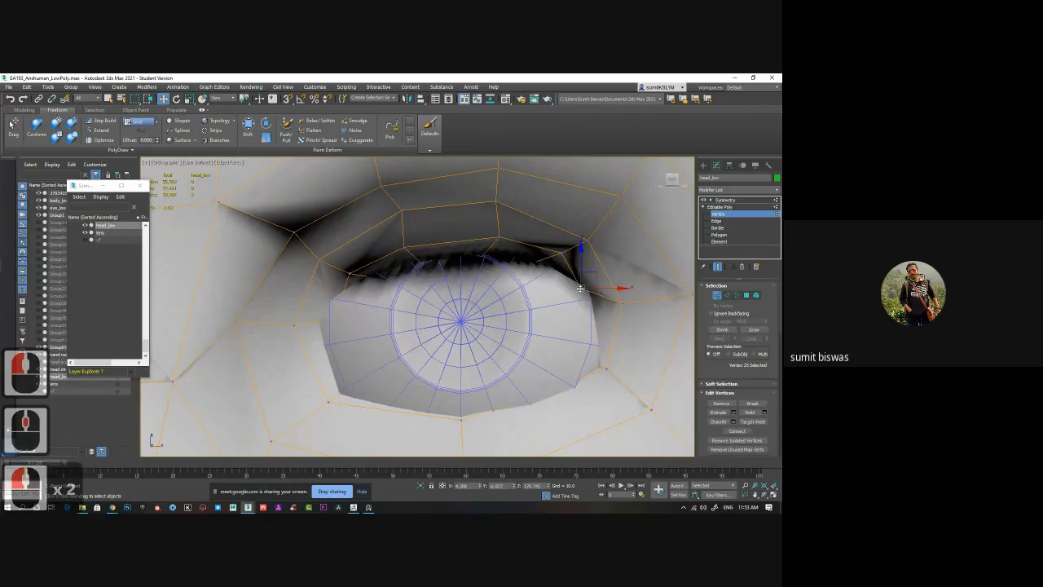
pyautogui.moveTo(586, 288); pyautogui.dragTo(604, 288)
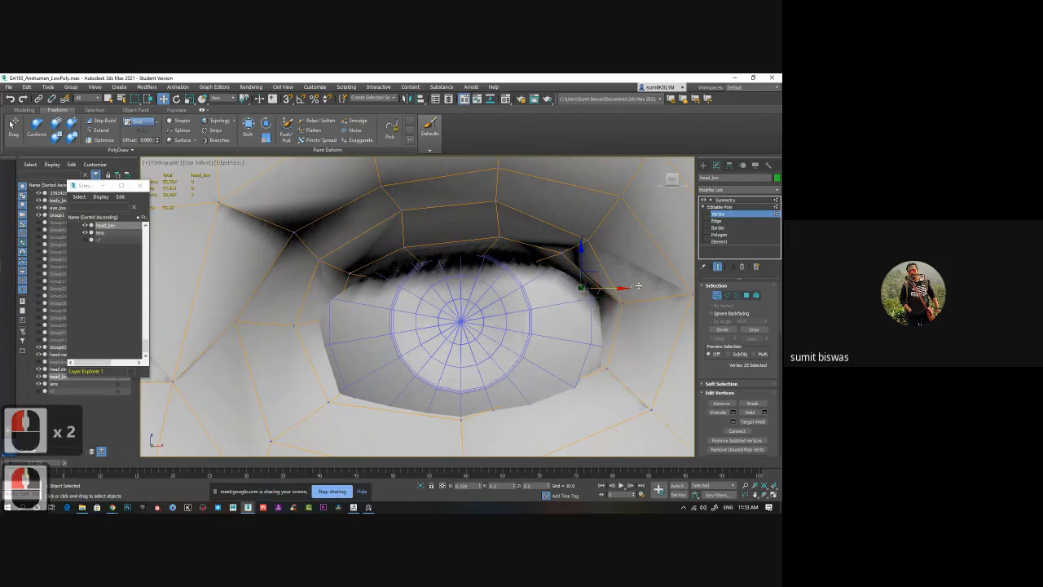
pyautogui.click(561, 252)
pyautogui.moveTo(561, 212); pyautogui.dragTo(521, 236)
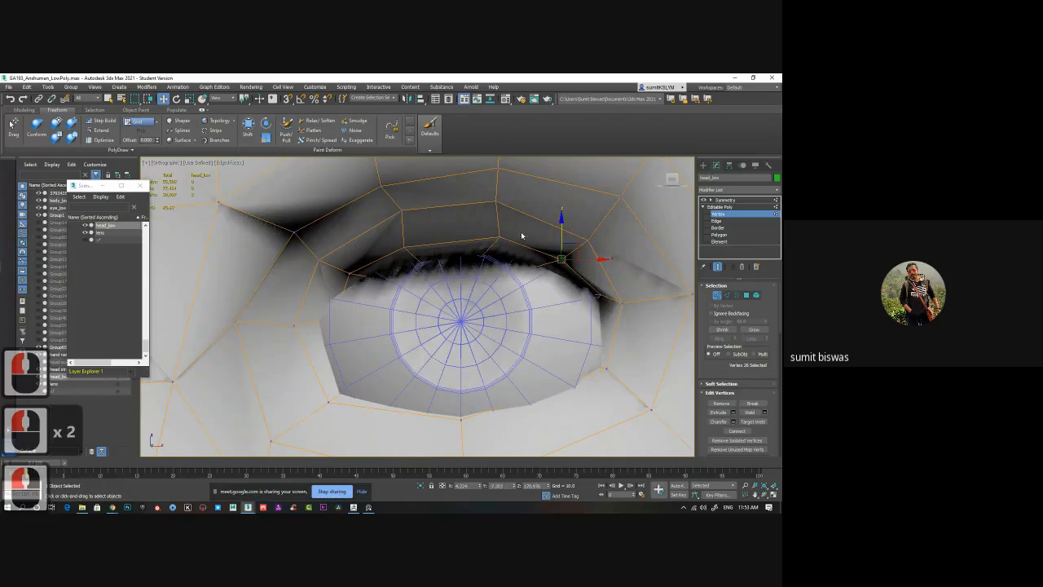
# - Bring in the reference board, study a close-up of the character's eye, and move the board out of view
pyautogui.moveTo(0, 249); pyautogui.dragTo(298, 252, button='right')
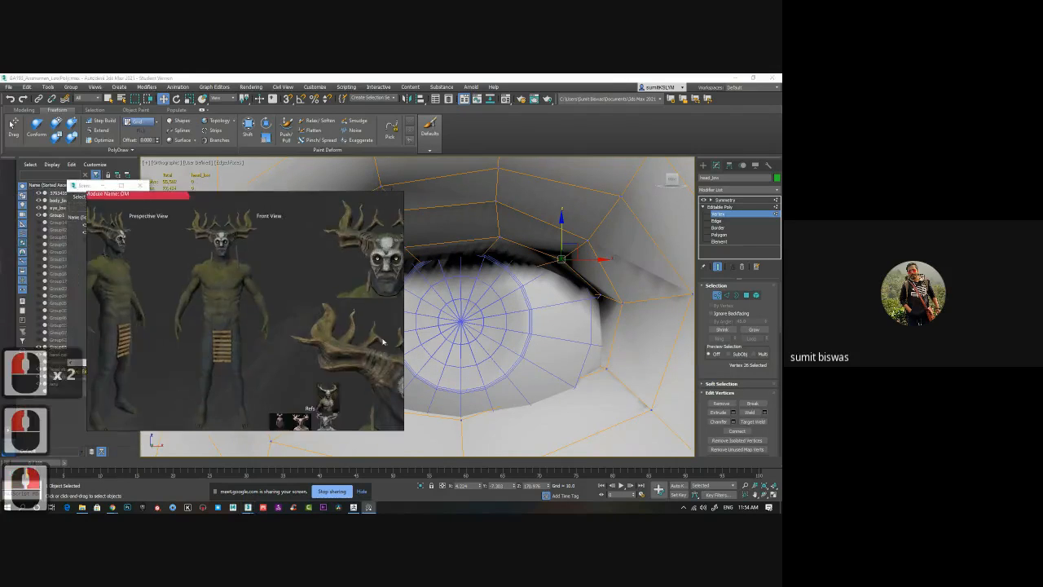
pyautogui.moveTo(383, 380); pyautogui.dragTo(281, 338, button='middle')
pyautogui.scroll(7, 292, 347)
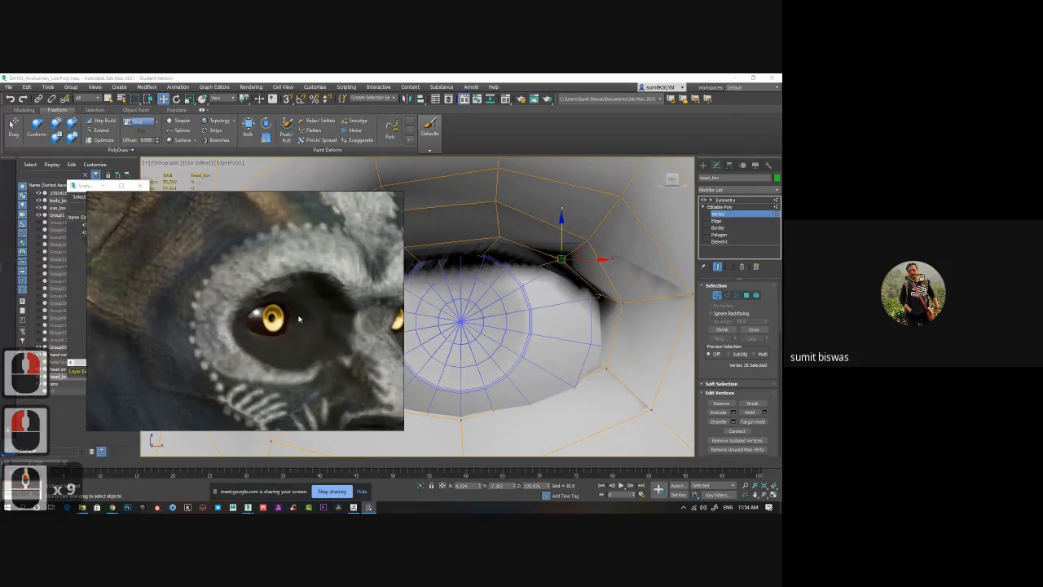
pyautogui.moveTo(302, 318); pyautogui.dragTo(0, 322, button='right')
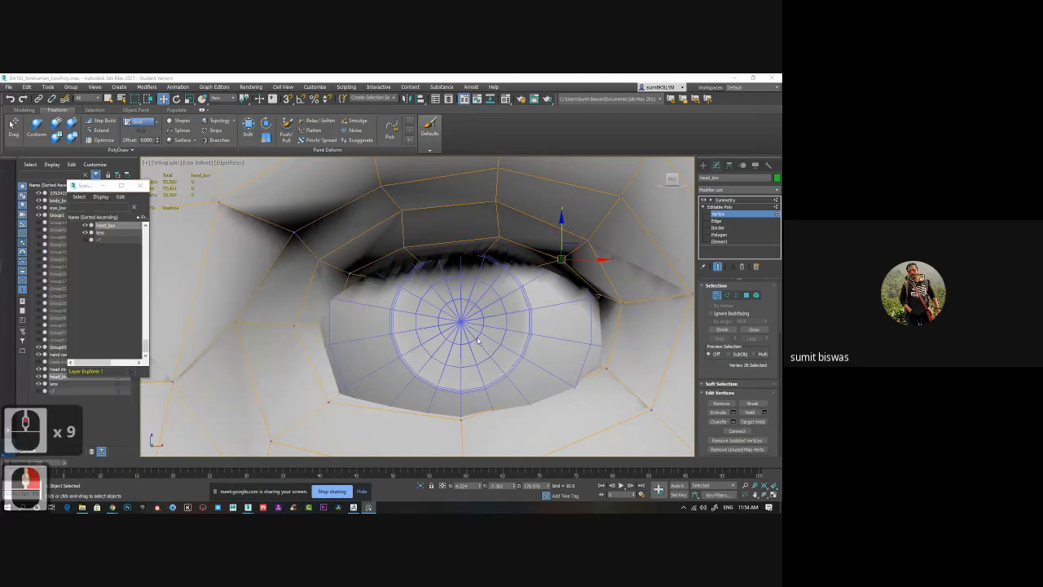
# - Lower the inner eye corner vertex and move the adjacent lower eyelid vertex up toward the nose
pyautogui.rightClick(348, 399)
pyautogui.moveTo(348, 399); pyautogui.dragTo(448, 336, button='middle')
pyautogui.click(393, 264)
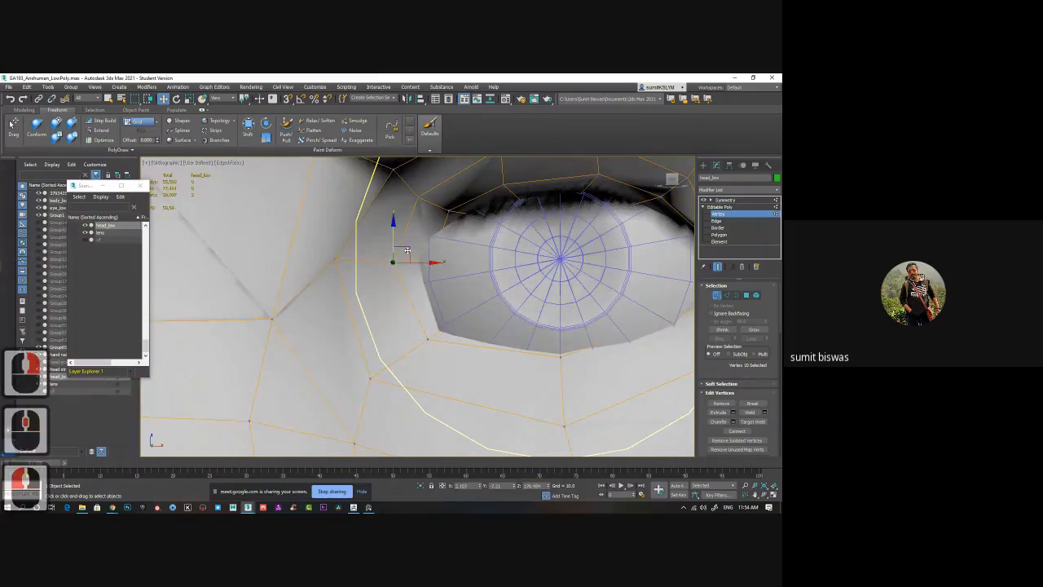
pyautogui.moveTo(407, 250); pyautogui.dragTo(406, 281)
pyautogui.click(427, 337)
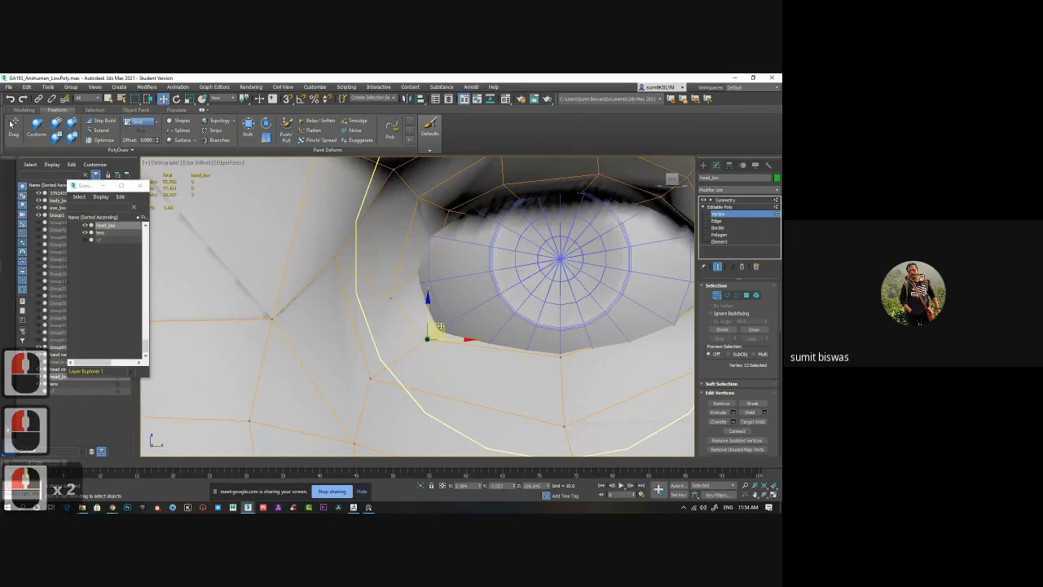
pyautogui.moveTo(442, 323); pyautogui.dragTo(424, 303)
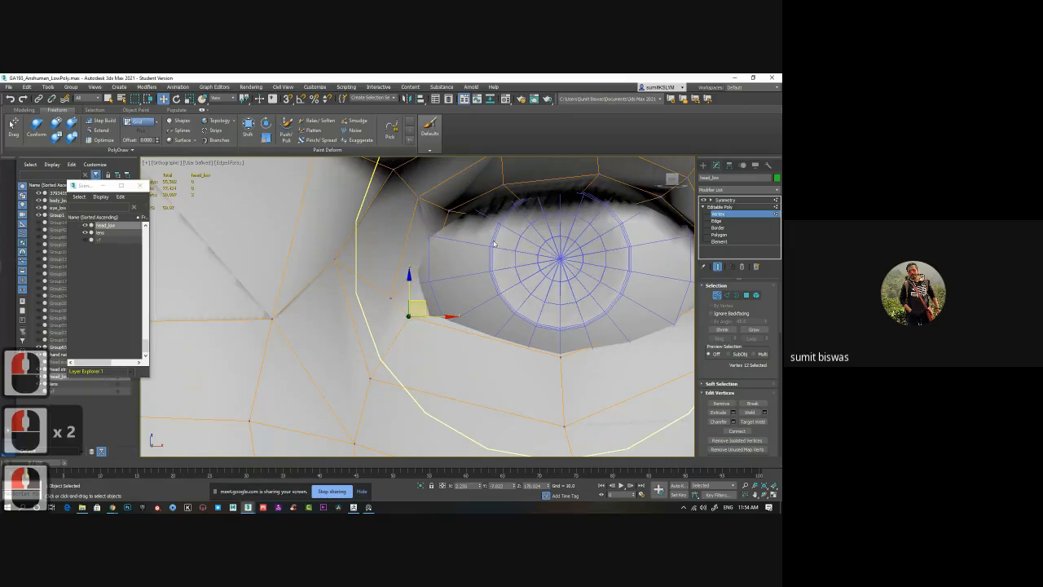
# - Lower the upper eyelid vertex beside the inner eye corner and its neighbouring inner rim vertex onto the eyeball's edge
pyautogui.click(419, 197)
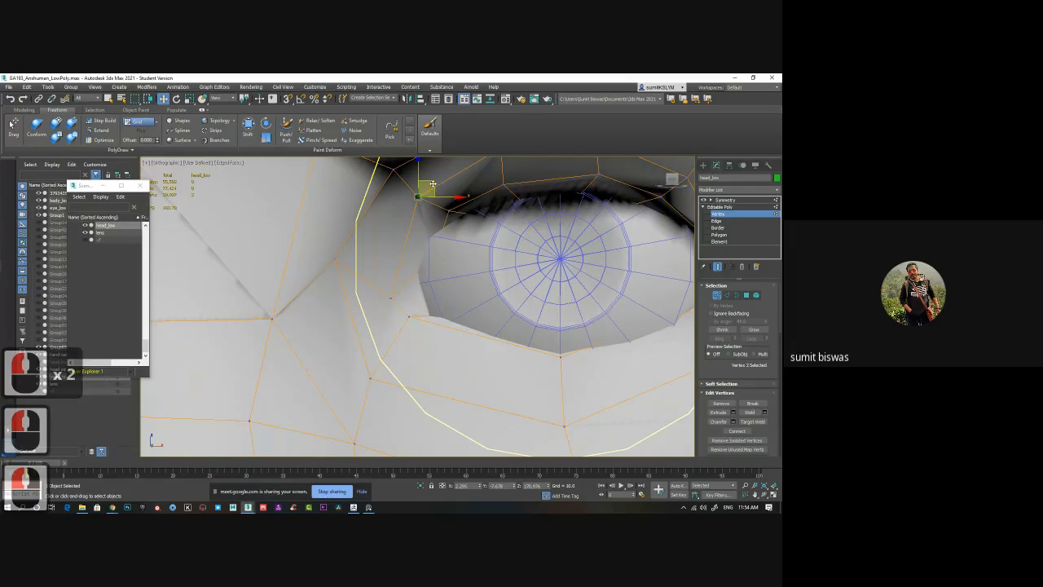
pyautogui.moveTo(432, 184); pyautogui.dragTo(447, 229)
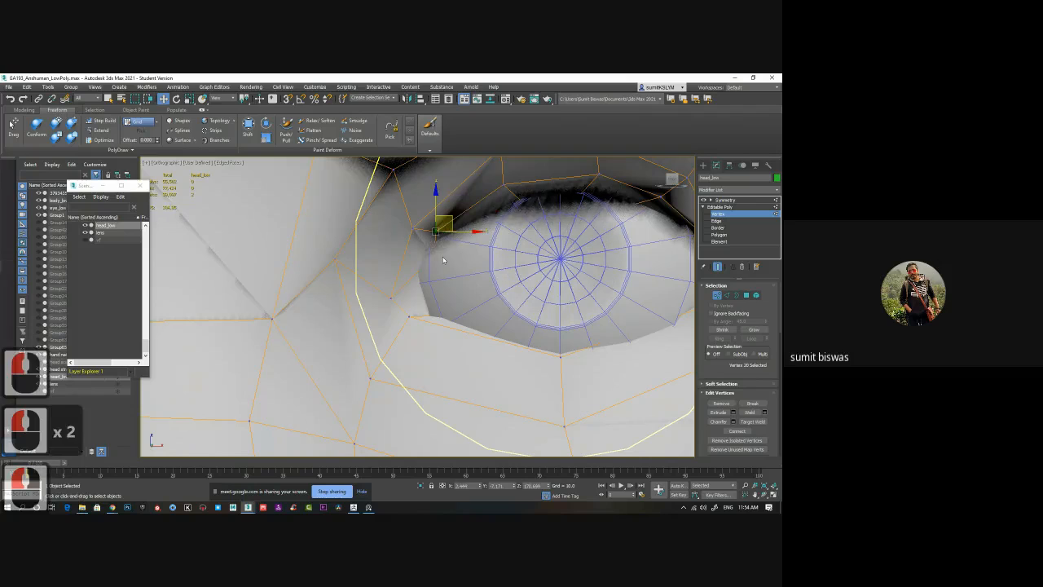
pyautogui.moveTo(457, 281); pyautogui.dragTo(456, 282, button='middle')
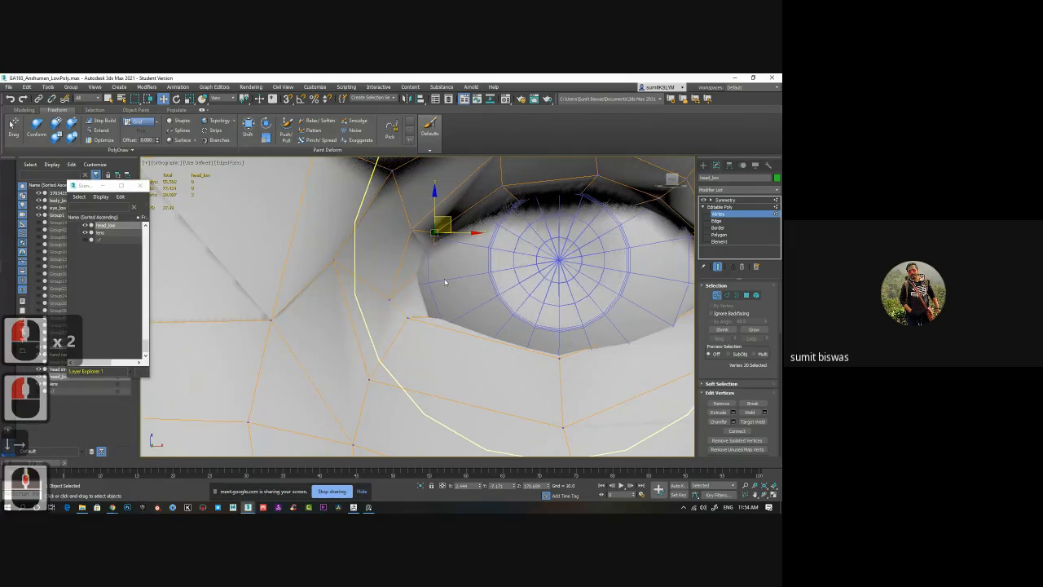
pyautogui.click(454, 263)
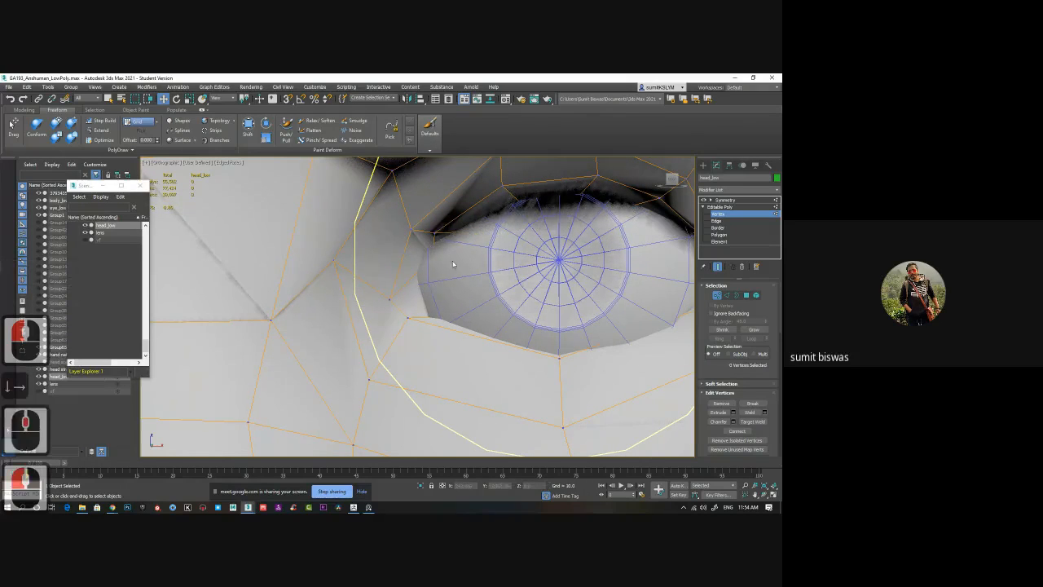
# - Convert the inner corner's rim edge selection to vertices, isolate the lower rim vertex, and move it toward the nose and in depth
pyautogui.click(719, 221)
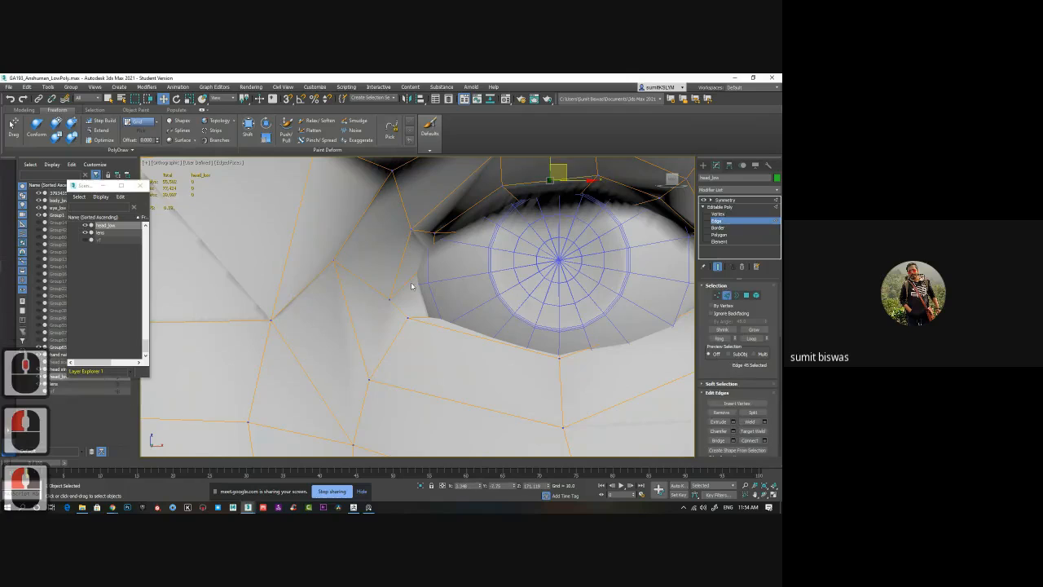
pyautogui.click(434, 243)
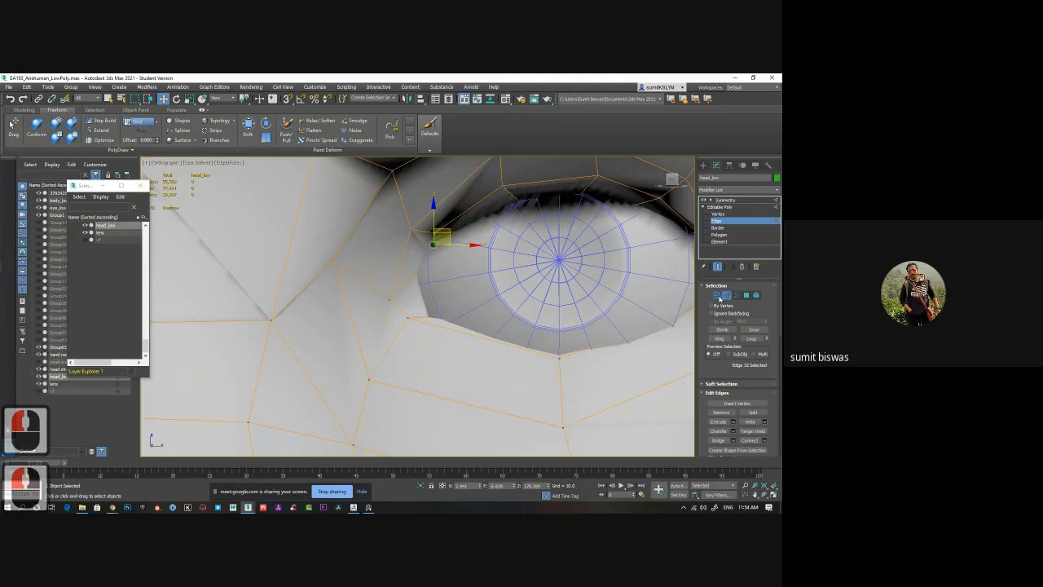
pyautogui.keyDown('ctrl'); pyautogui.click(718, 296); pyautogui.keyUp('ctrl')
pyautogui.moveTo(402, 218)
pyautogui.keyDown('alt'); pyautogui.mouseDown()
pyautogui.moveTo(444, 237)
pyautogui.moveTo(440, 263)
pyautogui.mouseUp(); pyautogui.keyUp('alt')
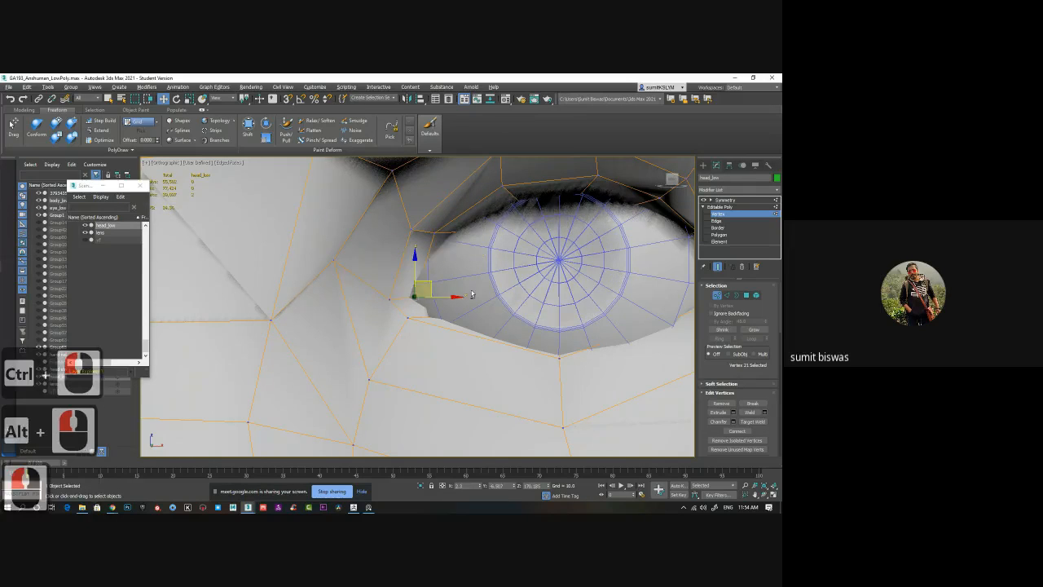
pyautogui.moveTo(424, 285)
pyautogui.keyDown('alt'); pyautogui.mouseDown(button='middle')
pyautogui.moveTo(444, 295)
pyautogui.moveTo(434, 293)
pyautogui.mouseUp(button='middle'); pyautogui.keyUp('alt')
pyautogui.moveTo(434, 293); pyautogui.dragTo(422, 293)
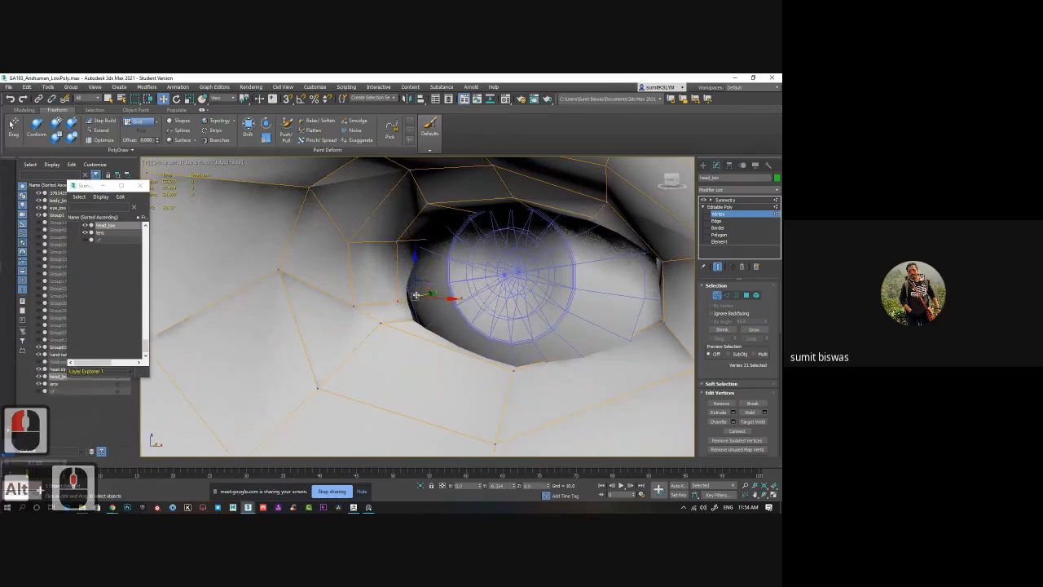
pyautogui.keyDown('alt'); pyautogui.moveTo(414, 295); pyautogui.dragTo(392, 315, button='middle'); pyautogui.keyUp('alt')
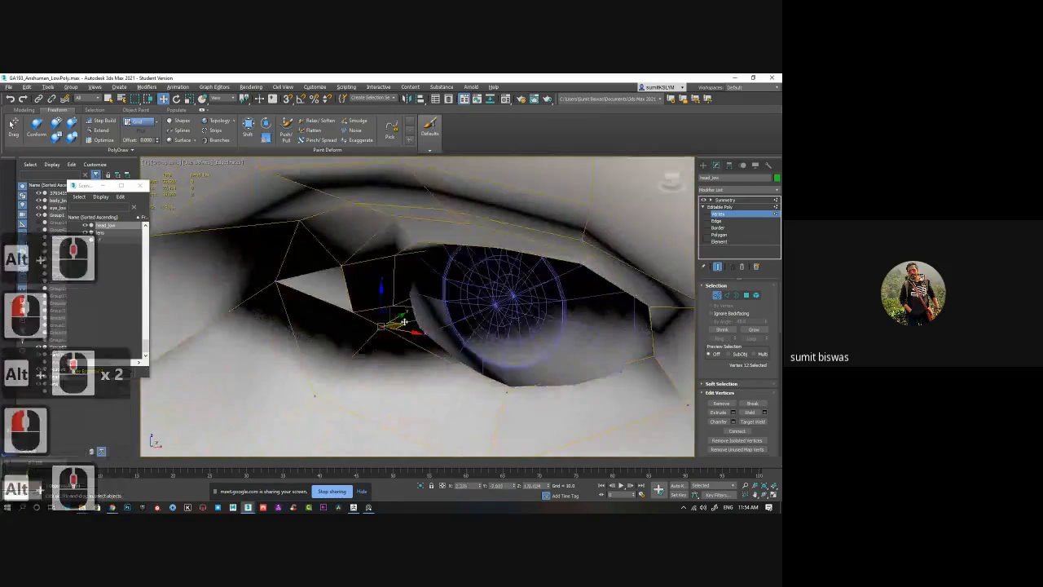
# - Push the inner eye corner vertex and the adjacent upper eyelid vertex back in depth toward the eye socket
pyautogui.click(351, 312)
pyautogui.moveTo(370, 304); pyautogui.dragTo(388, 296)
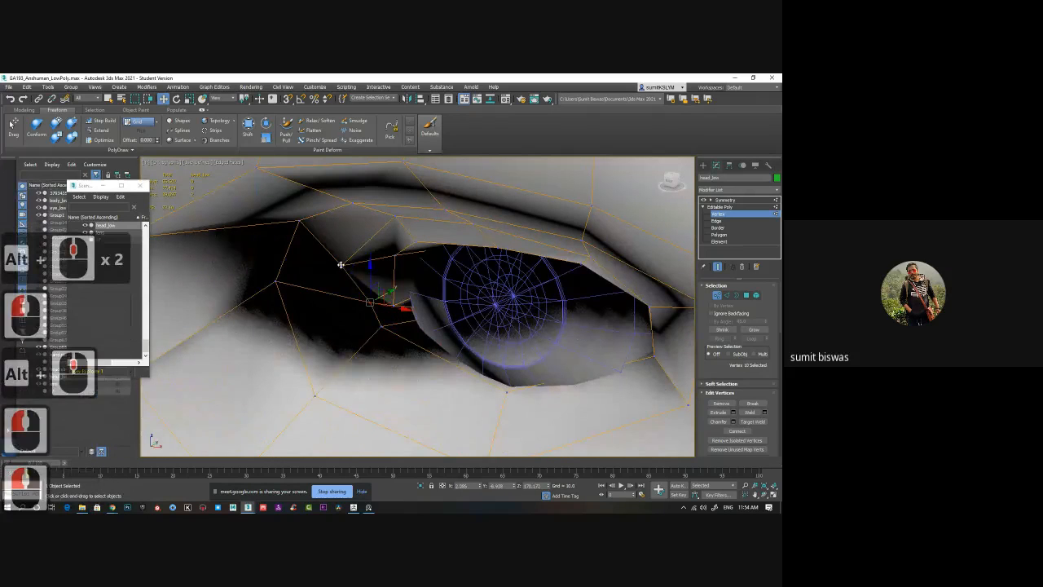
pyautogui.click(341, 265)
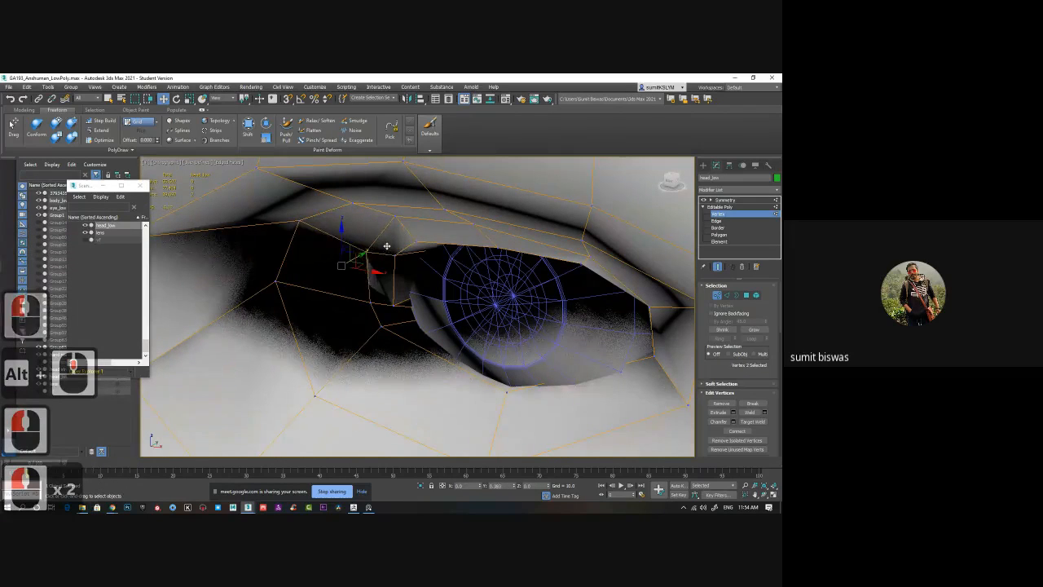
pyautogui.keyDown('alt'); pyautogui.moveTo(386, 245); pyautogui.dragTo(478, 380, button='middle'); pyautogui.keyUp('alt')
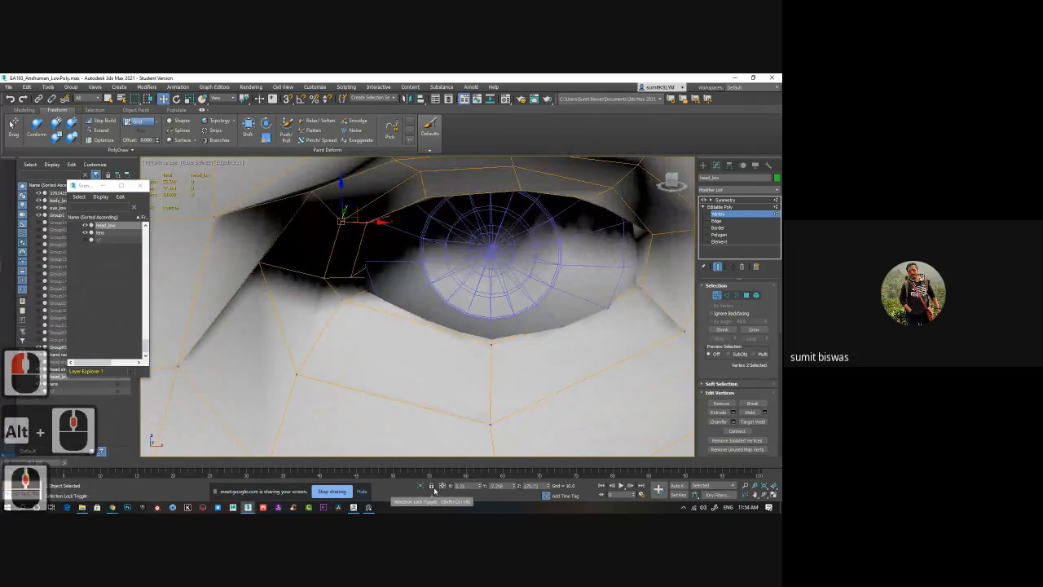
pyautogui.moveTo(456, 367)
pyautogui.keyDown('alt'); pyautogui.mouseDown(button='middle')
pyautogui.moveTo(436, 363)
pyautogui.moveTo(455, 366)
pyautogui.mouseUp(button='middle'); pyautogui.keyUp('alt')
# - Leave Vertex level on the head, select the eye_low eyeball, and make it see-through
pyautogui.hotkey('alt', 'x')
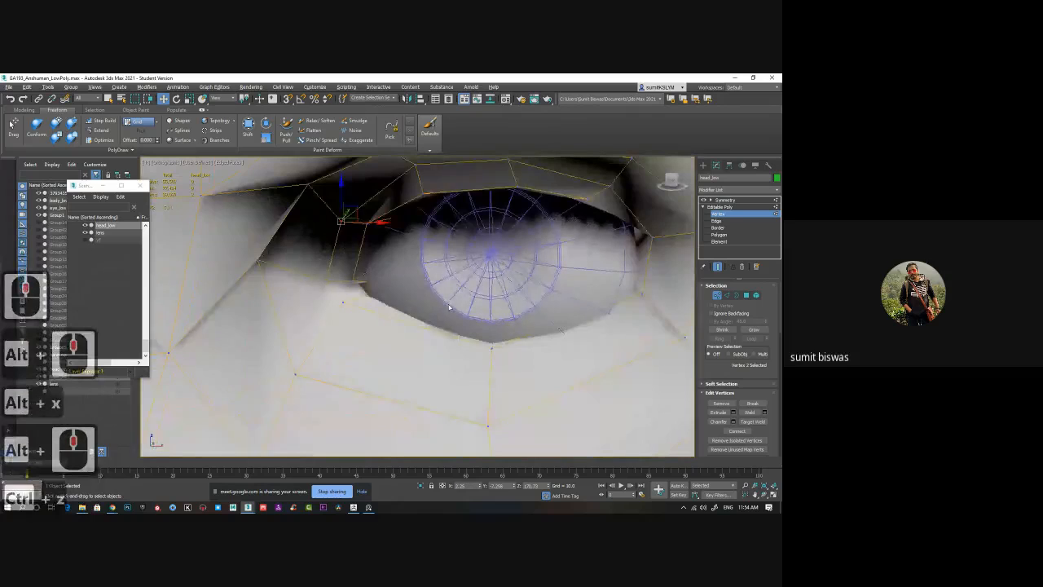
pyautogui.click(765, 215)
pyautogui.click(526, 272)
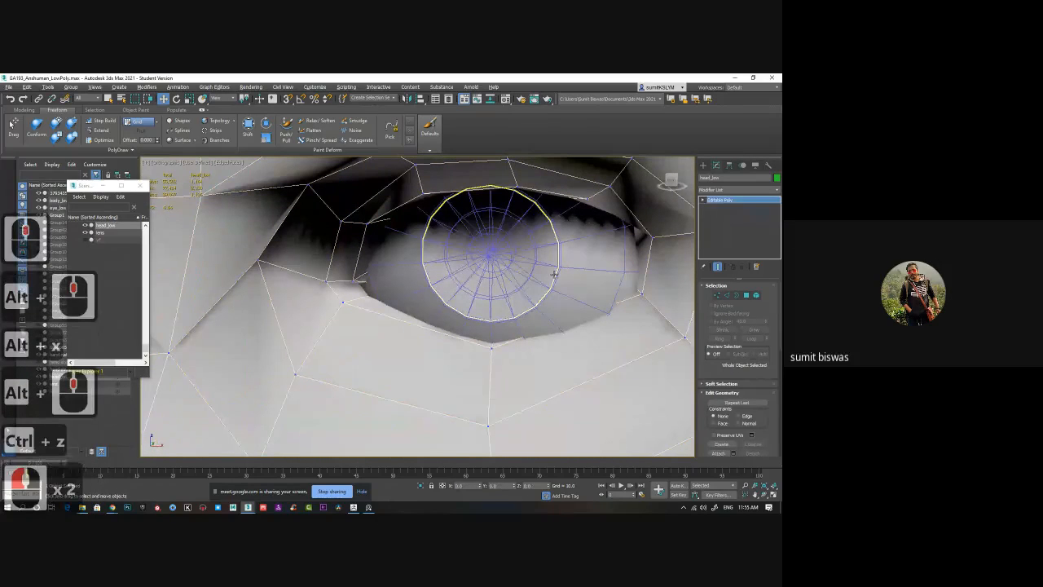
pyautogui.click(599, 279)
pyautogui.hotkey('alt', 'x')
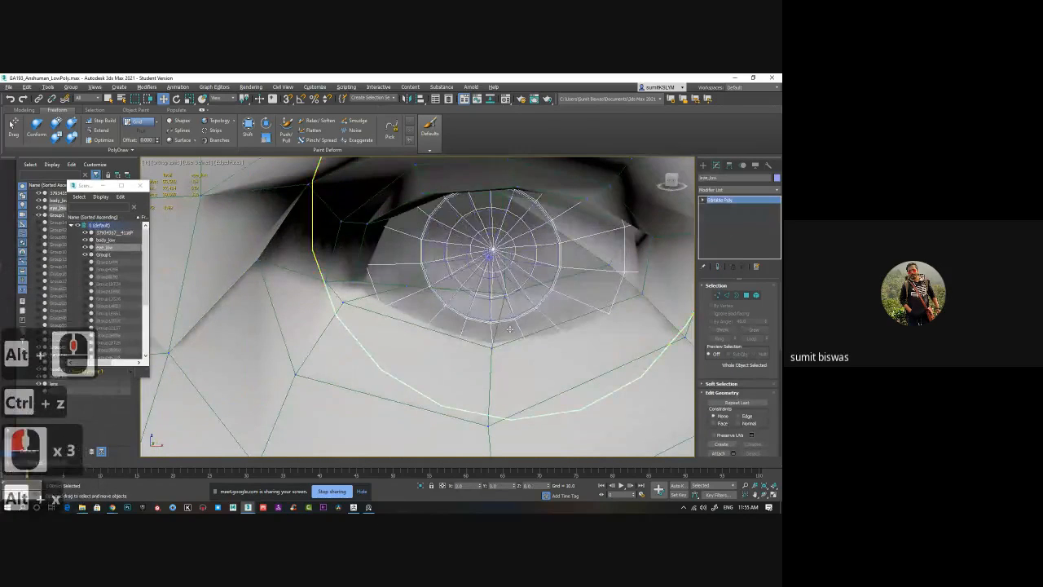
pyautogui.keyDown('alt'); pyautogui.moveTo(510, 329); pyautogui.dragTo(404, 297, button='middle'); pyautogui.keyUp('alt')
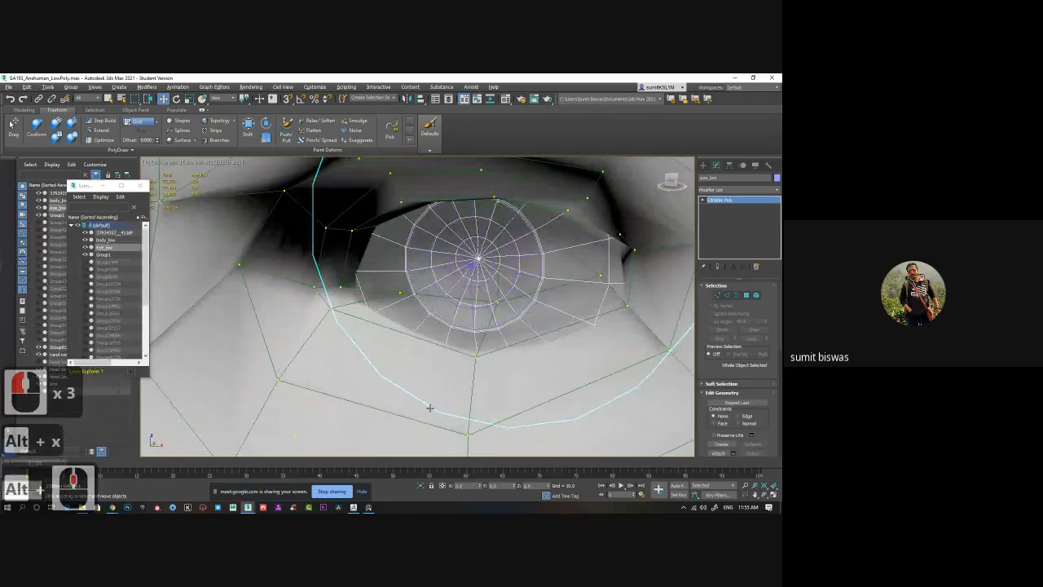
# - Return to the head at Vertex level and move the lower inner rim vertex nearest the nose forward onto the lower eyelid
pyautogui.click(329, 406)
pyautogui.click(724, 213)
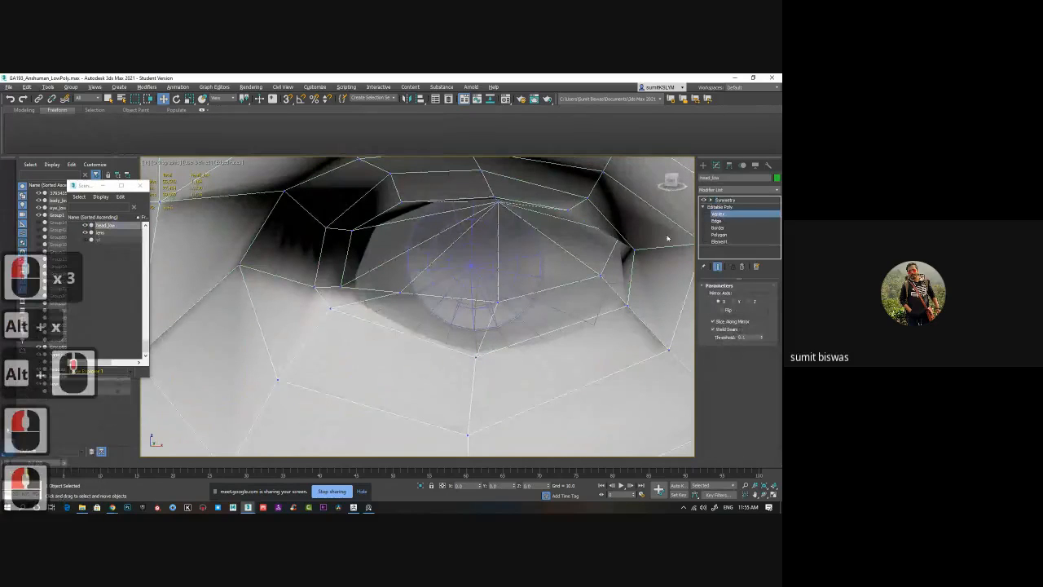
pyautogui.click(405, 287)
pyautogui.keyDown('alt'); pyautogui.moveTo(423, 332); pyautogui.dragTo(458, 334, button='middle'); pyautogui.keyUp('alt')
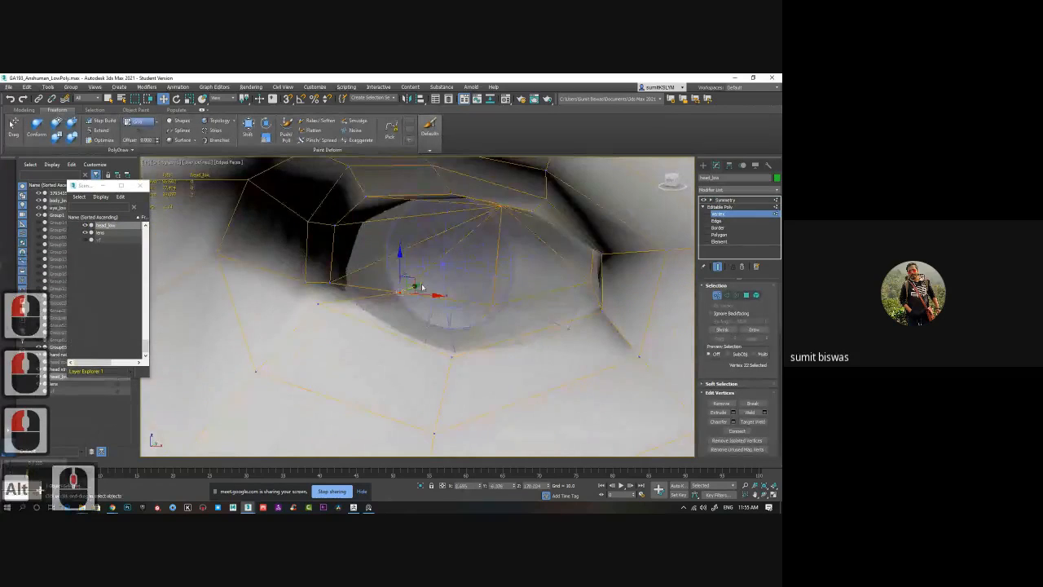
pyautogui.keyDown('alt'); pyautogui.moveTo(424, 286); pyautogui.dragTo(419, 281, button='middle'); pyautogui.keyUp('alt')
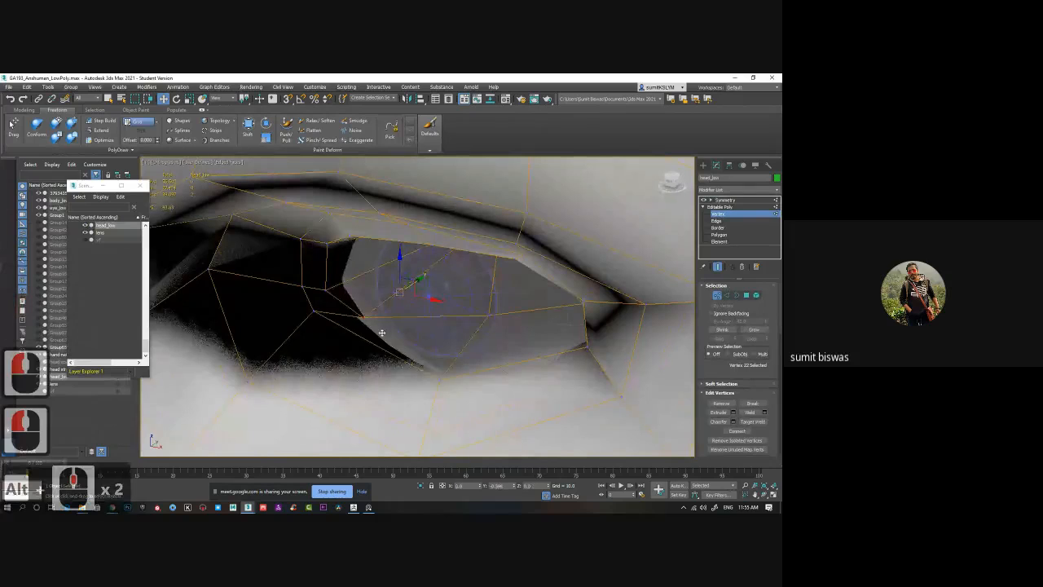
pyautogui.keyDown('alt'); pyautogui.moveTo(343, 366); pyautogui.dragTo(363, 359, button='middle'); pyautogui.keyUp('alt')
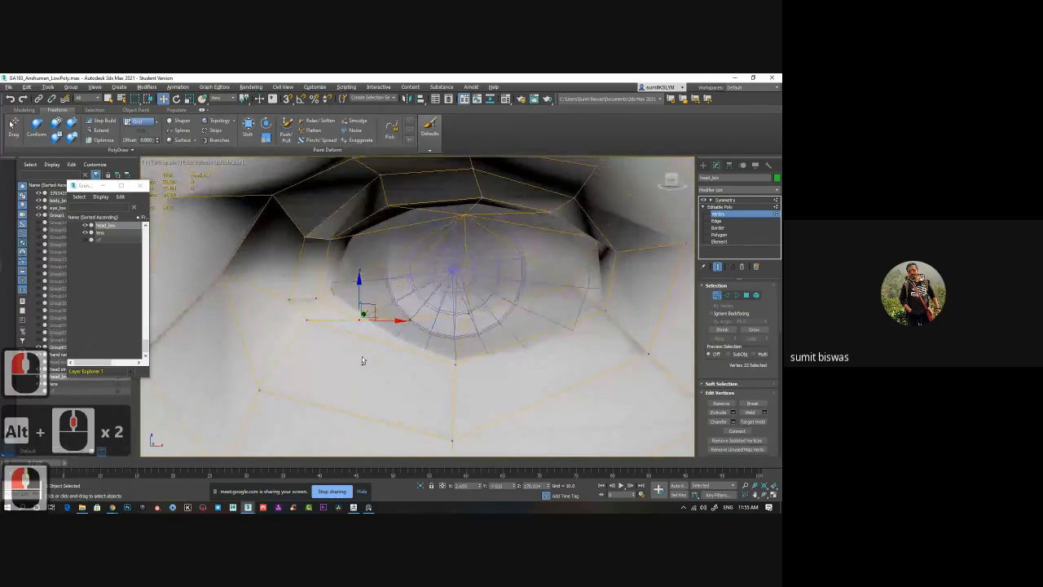
# - Move the lower rim's middle vertex forward and down against the lower eyelid, and readjust the neighbouring rim vertex toward the nose
pyautogui.click(469, 314)
pyautogui.keyDown('alt'); pyautogui.moveTo(476, 326); pyautogui.dragTo(460, 340, button='middle'); pyautogui.keyUp('alt')
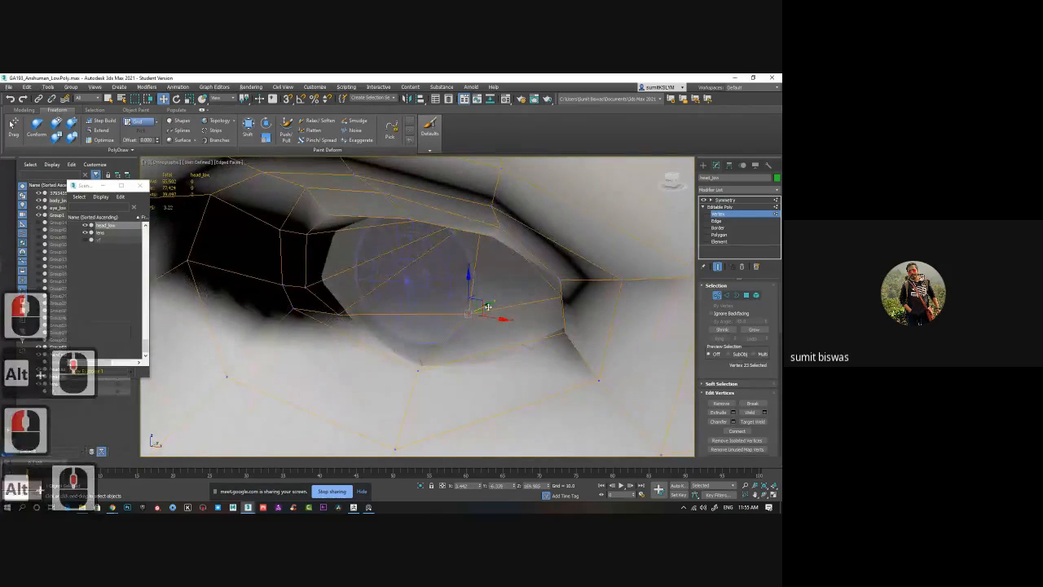
pyautogui.moveTo(488, 307); pyautogui.dragTo(428, 331)
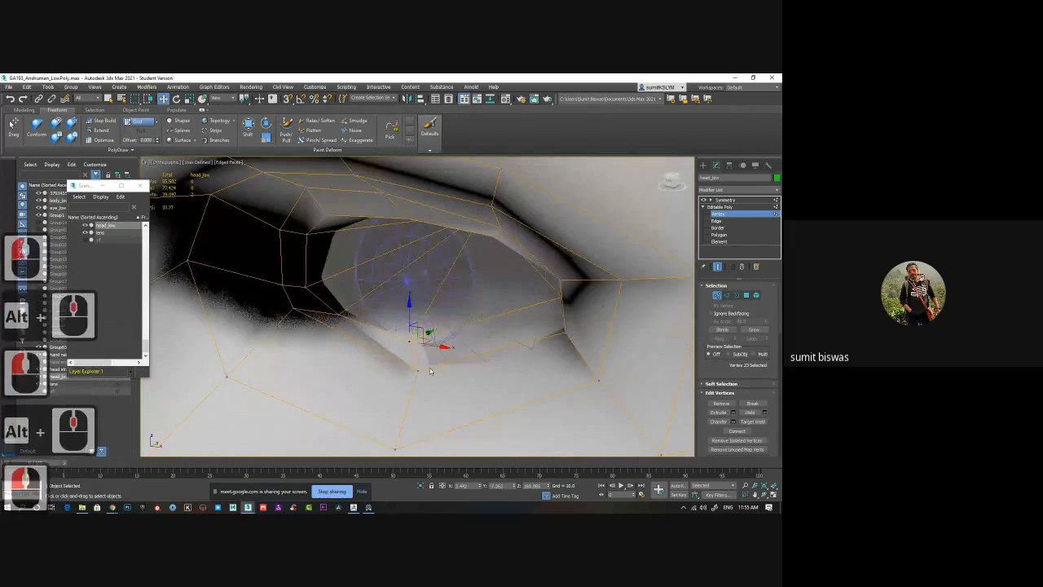
pyautogui.keyDown('alt'); pyautogui.moveTo(429, 334); pyautogui.dragTo(442, 365, button='middle'); pyautogui.keyUp('alt')
pyautogui.moveTo(410, 300); pyautogui.dragTo(408, 329)
pyautogui.keyDown('alt'); pyautogui.moveTo(408, 328); pyautogui.dragTo(330, 312, button='middle'); pyautogui.keyUp('alt')
pyautogui.click(310, 325)
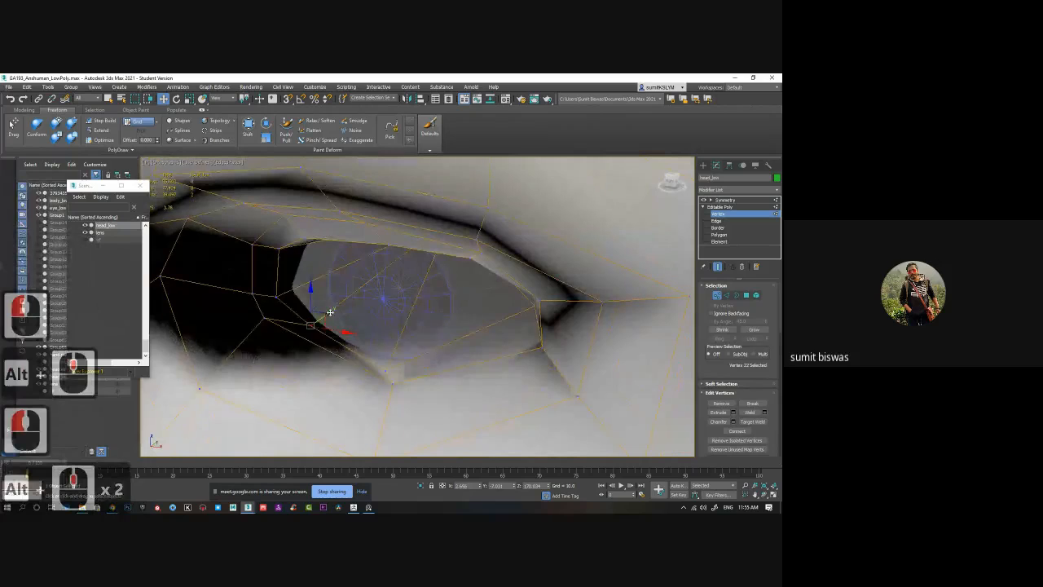
pyautogui.moveTo(330, 312); pyautogui.dragTo(327, 315)
# - Move the lower inner rim vertex near the outer eye corner forward in depth toward the eyelid edge
pyautogui.click(534, 307)
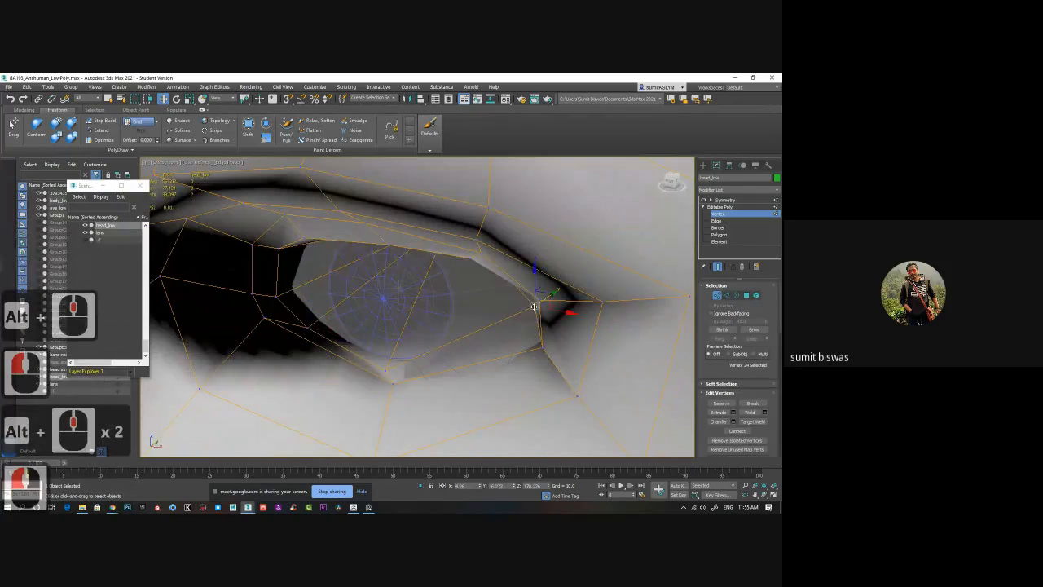
pyautogui.keyDown('alt'); pyautogui.moveTo(534, 306); pyautogui.dragTo(558, 293, button='middle'); pyautogui.keyUp('alt')
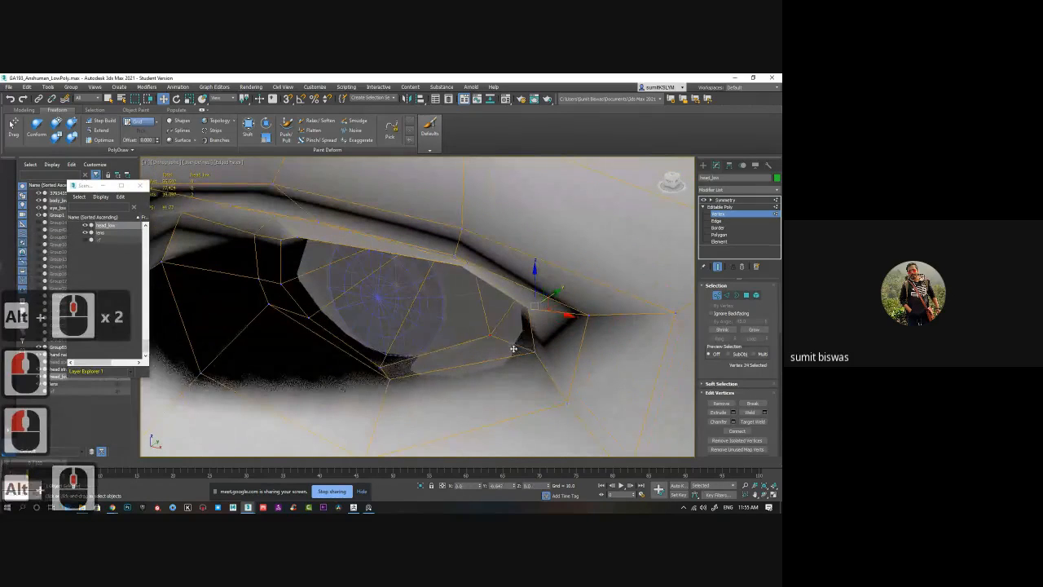
pyautogui.keyDown('alt'); pyautogui.moveTo(514, 348); pyautogui.dragTo(379, 388, button='middle'); pyautogui.keyUp('alt')
# - Select the lower eyelid's middle and outer vertices together and shift them slightly forward and down around the eyeball
pyautogui.click(397, 422)
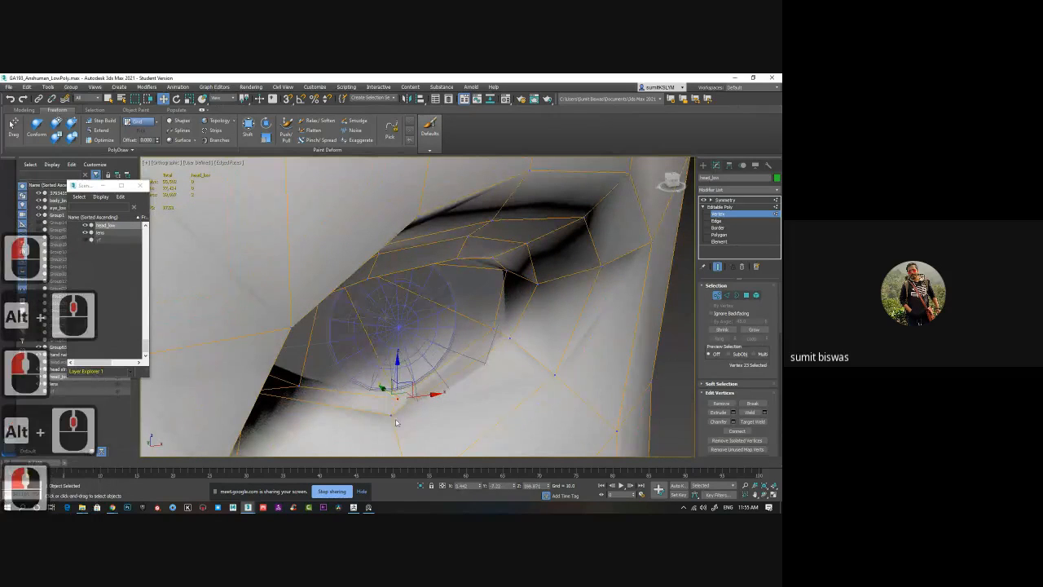
pyautogui.click(392, 417)
pyautogui.keyDown('ctrl'); pyautogui.click(514, 341); pyautogui.keyUp('ctrl')
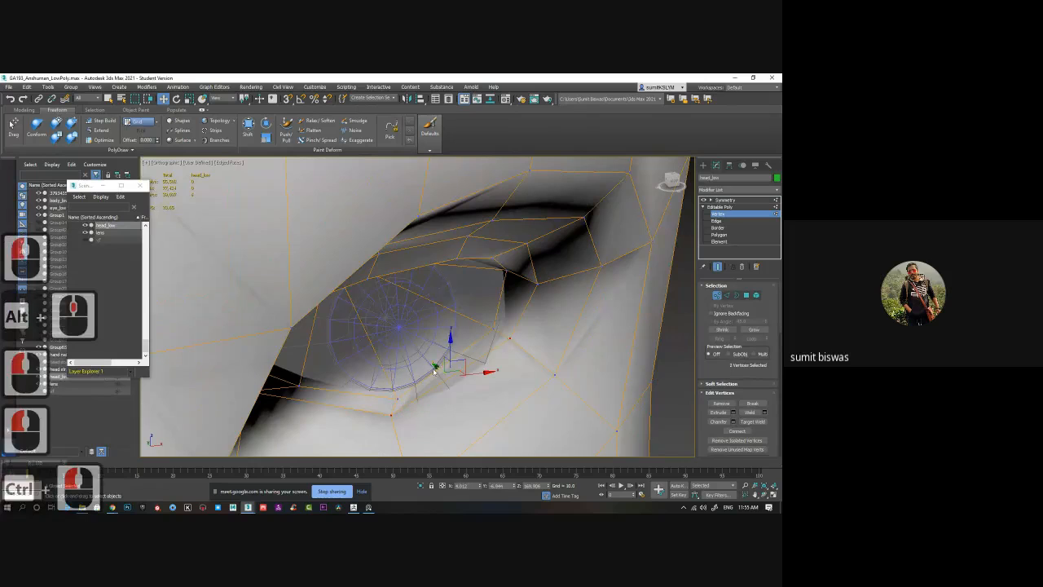
pyautogui.moveTo(441, 375); pyautogui.dragTo(447, 379)
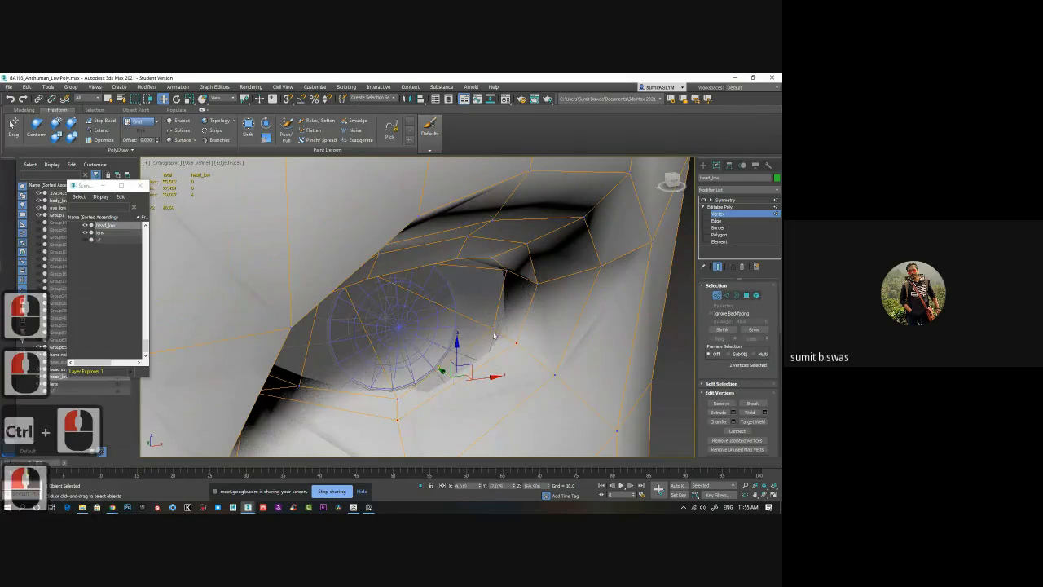
pyautogui.moveTo(480, 319); pyautogui.dragTo(490, 340)
# - Move the upper inner rim vertex at the outer eye corner outward and down
pyautogui.keyDown('alt'); pyautogui.moveTo(454, 369); pyautogui.dragTo(526, 319, button='middle'); pyautogui.keyUp('alt')
pyautogui.click(513, 273)
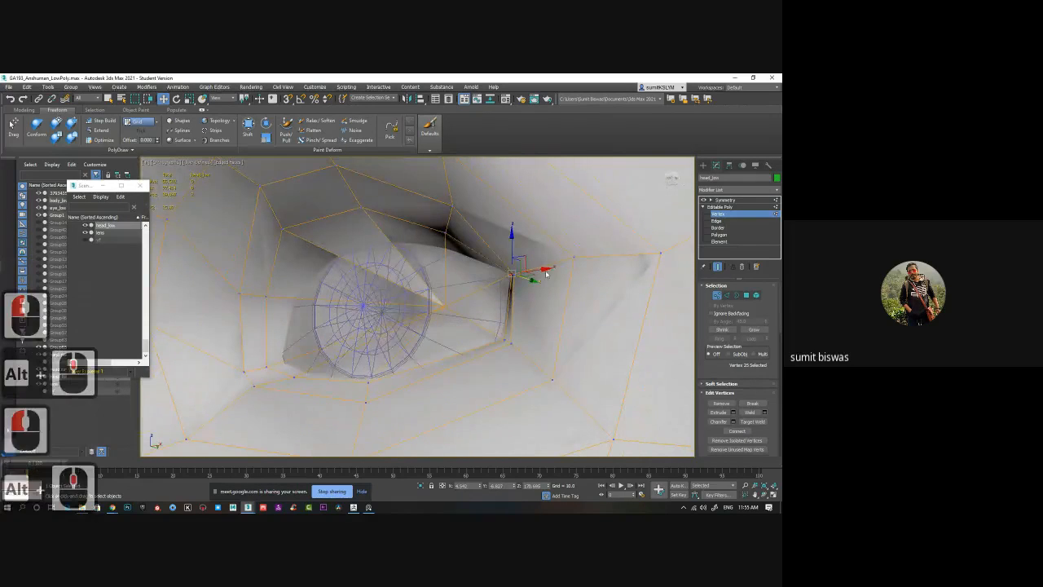
pyautogui.keyDown('alt'); pyautogui.moveTo(545, 269); pyautogui.dragTo(396, 312, button='middle'); pyautogui.keyUp('alt')
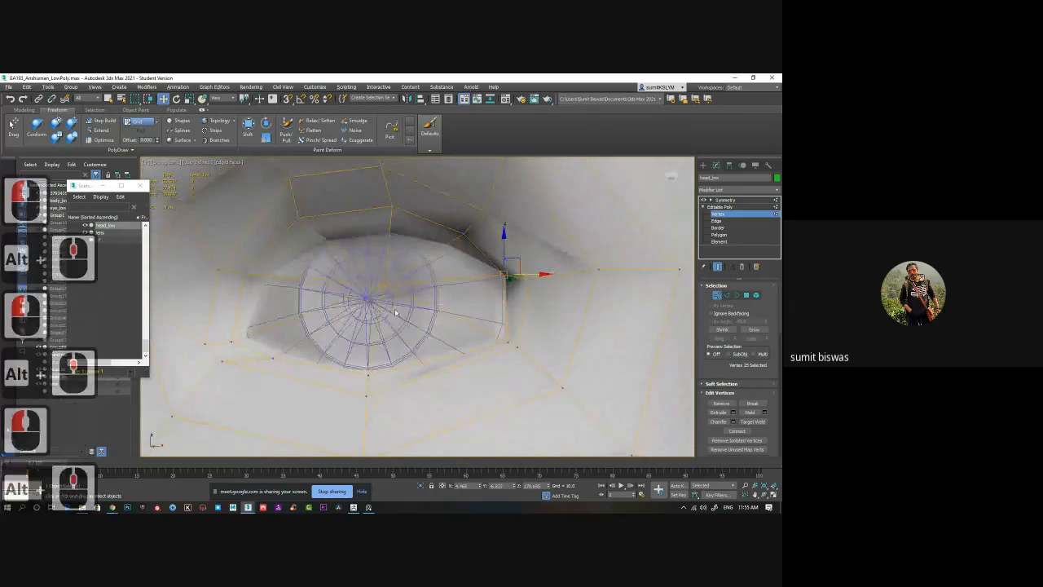
pyautogui.keyDown('alt'); pyautogui.moveTo(263, 343); pyautogui.dragTo(565, 235, button='middle'); pyautogui.keyUp('alt')
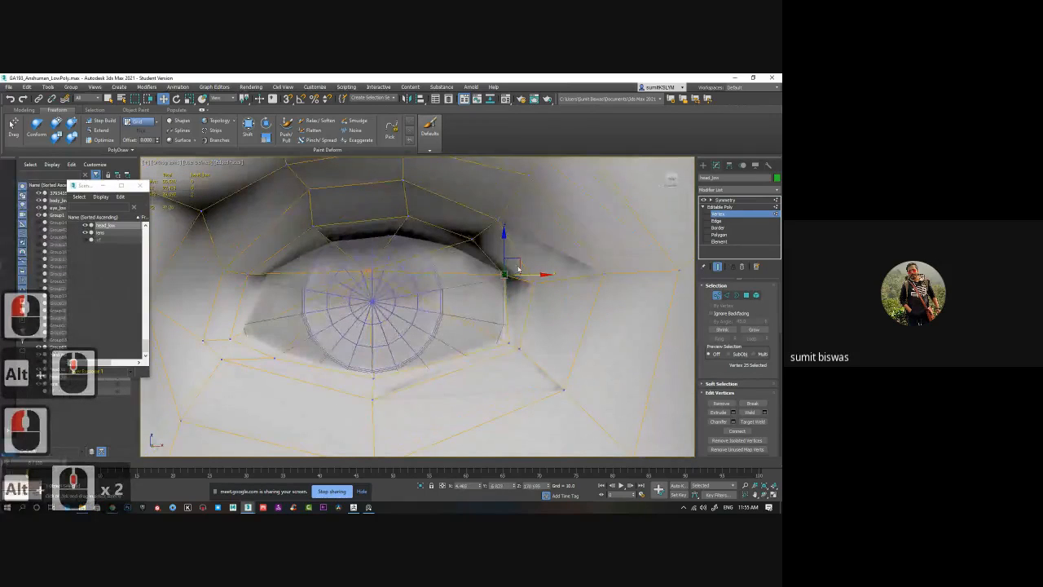
pyautogui.keyDown('alt'); pyautogui.moveTo(519, 269); pyautogui.dragTo(534, 317, button='middle'); pyautogui.keyUp('alt')
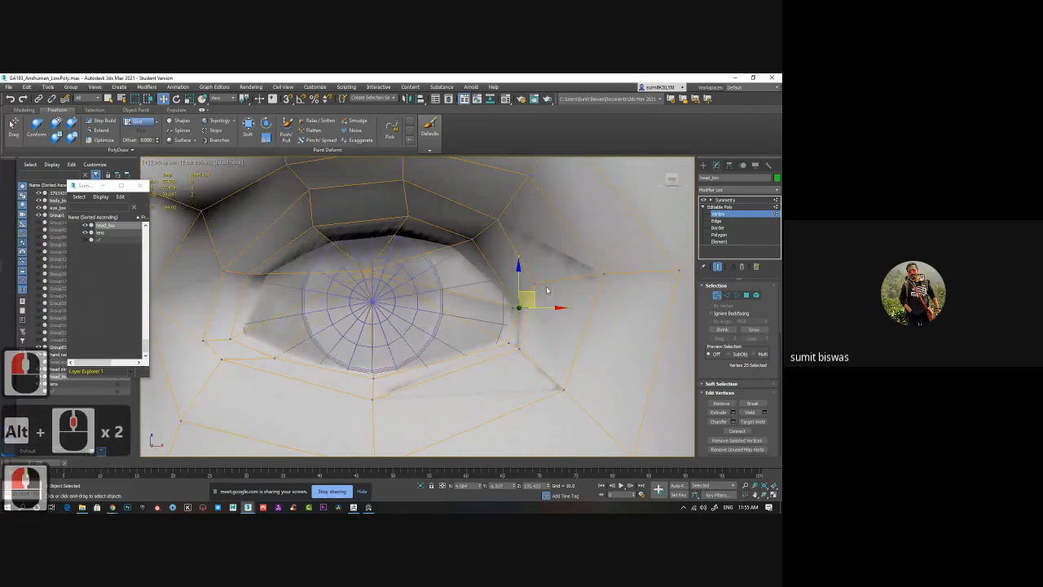
# - Lower the outer eye corner vertex and raise the adjacent lower eyelid vertices to tighten the corner
pyautogui.click(536, 284)
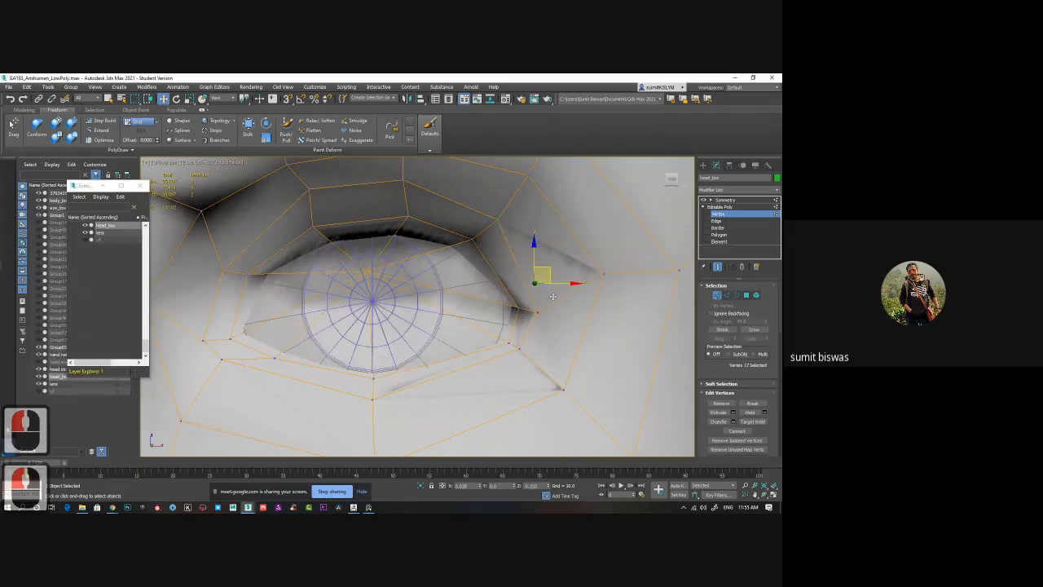
pyautogui.moveTo(549, 268); pyautogui.dragTo(542, 320)
pyautogui.click(509, 343)
pyautogui.click(538, 313)
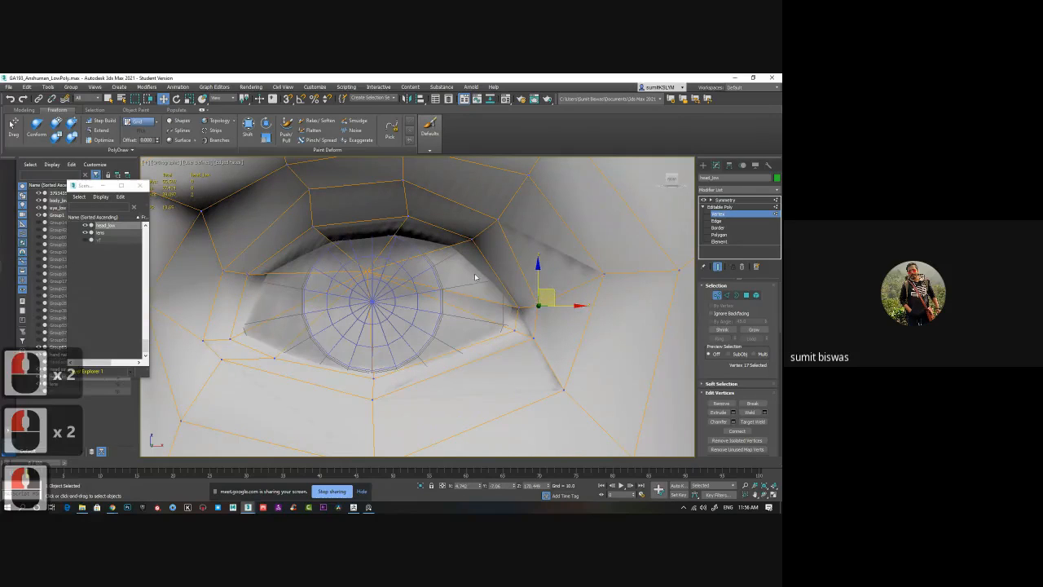
# - Move the upper eyelid vertex at the inner eye corner slightly down and toward the eyeball
pyautogui.moveTo(478, 272); pyautogui.dragTo(500, 280, button='middle')
pyautogui.click(282, 284)
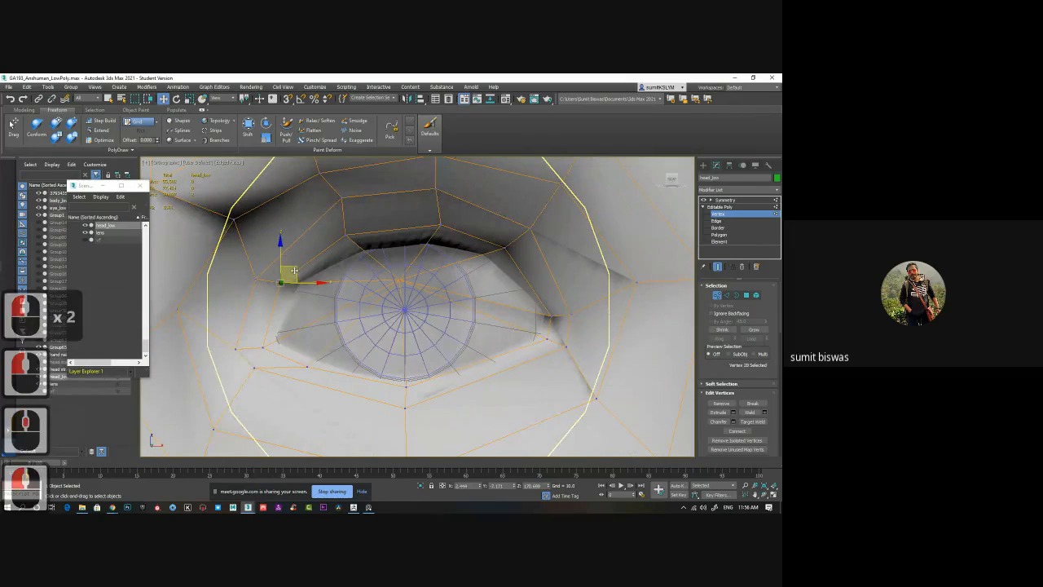
pyautogui.moveTo(294, 269); pyautogui.dragTo(299, 277)
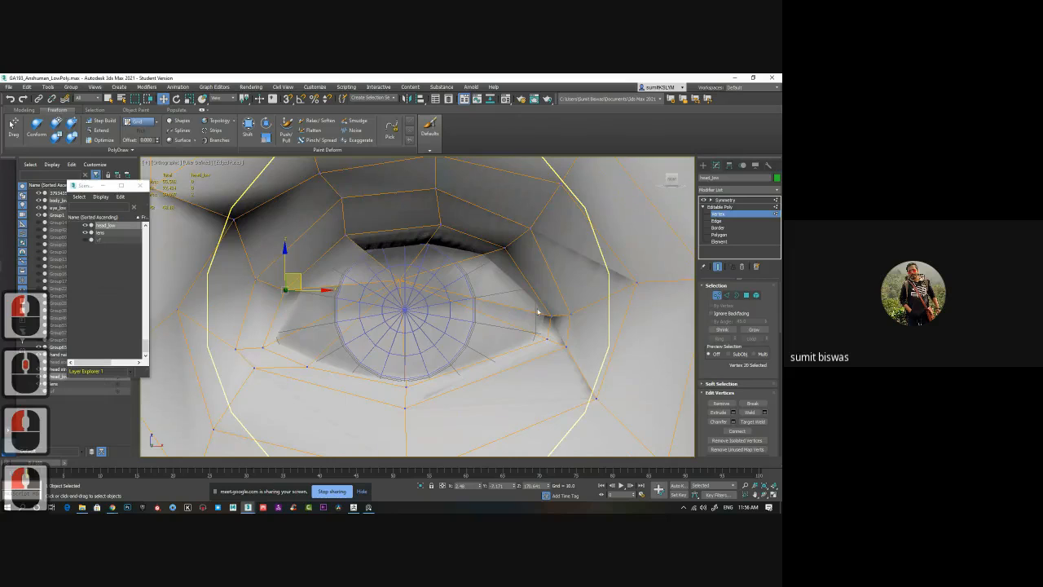
# - Move the lower eyelid vertex beside the inner eye corner down and toward the eyeball, and lower the nearby corner vertex on the nose side
pyautogui.scroll(-5, 466, 361)
pyautogui.moveTo(429, 361)
pyautogui.keyDown('alt'); pyautogui.mouseDown(button='middle')
pyautogui.moveTo(424, 341)
pyautogui.moveTo(391, 342)
pyautogui.moveTo(432, 343)
pyautogui.moveTo(416, 356)
pyautogui.mouseUp(button='middle'); pyautogui.keyUp('alt')
pyautogui.scroll(3, 434, 358)
pyautogui.click(287, 319)
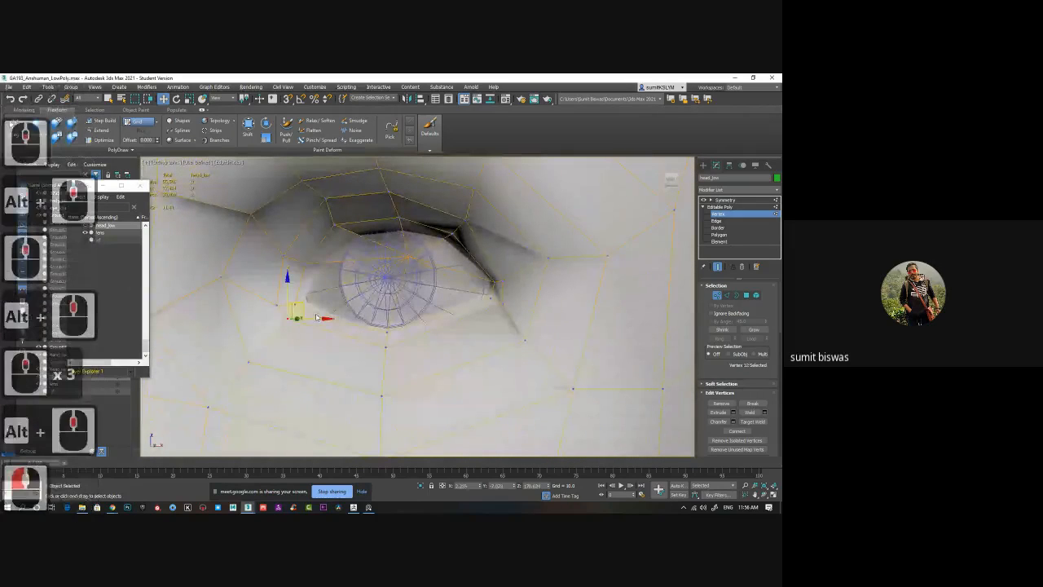
pyautogui.moveTo(302, 307); pyautogui.dragTo(315, 322)
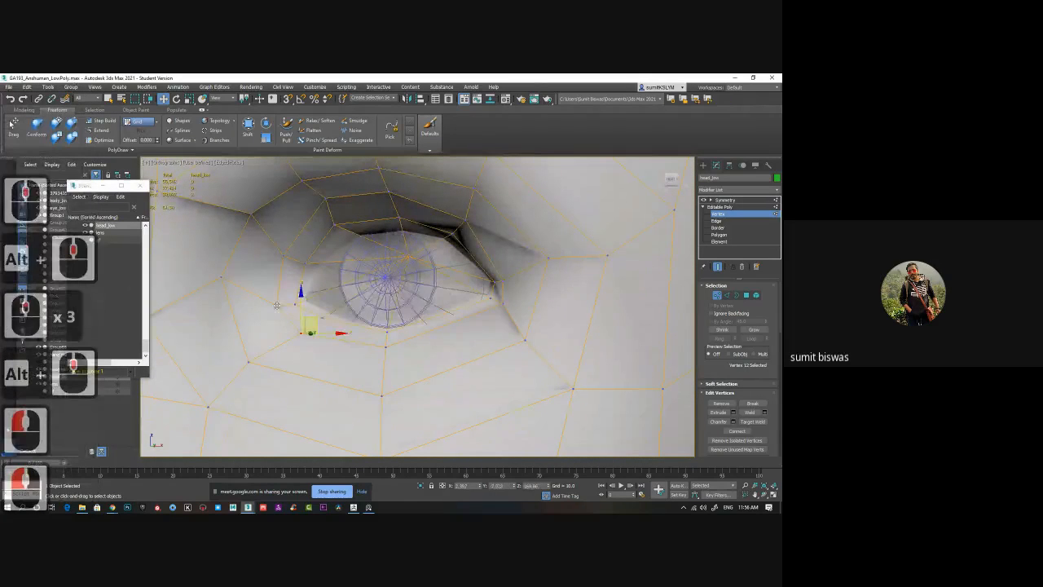
pyautogui.click(282, 302)
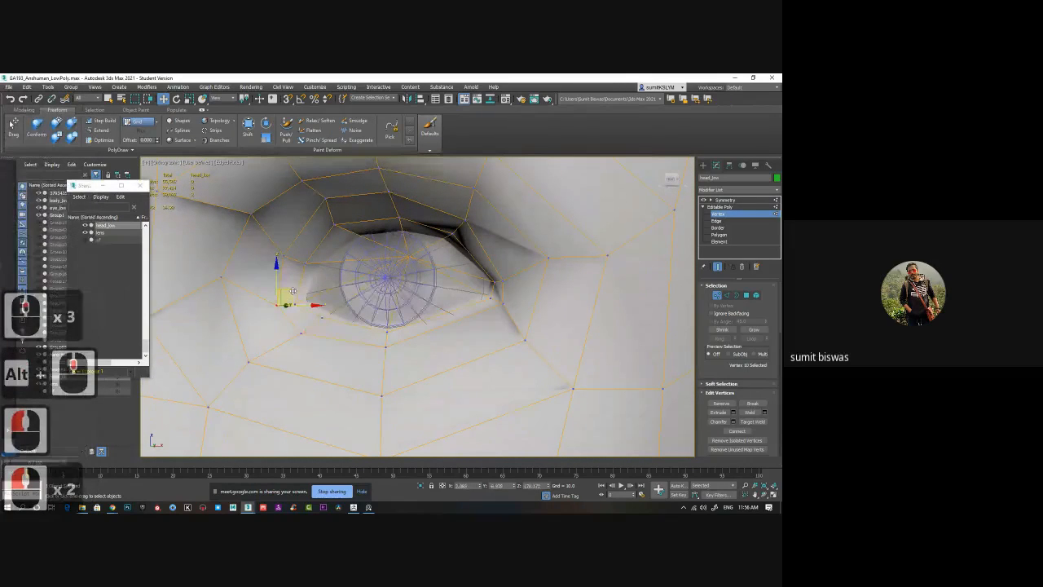
pyautogui.click(229, 277)
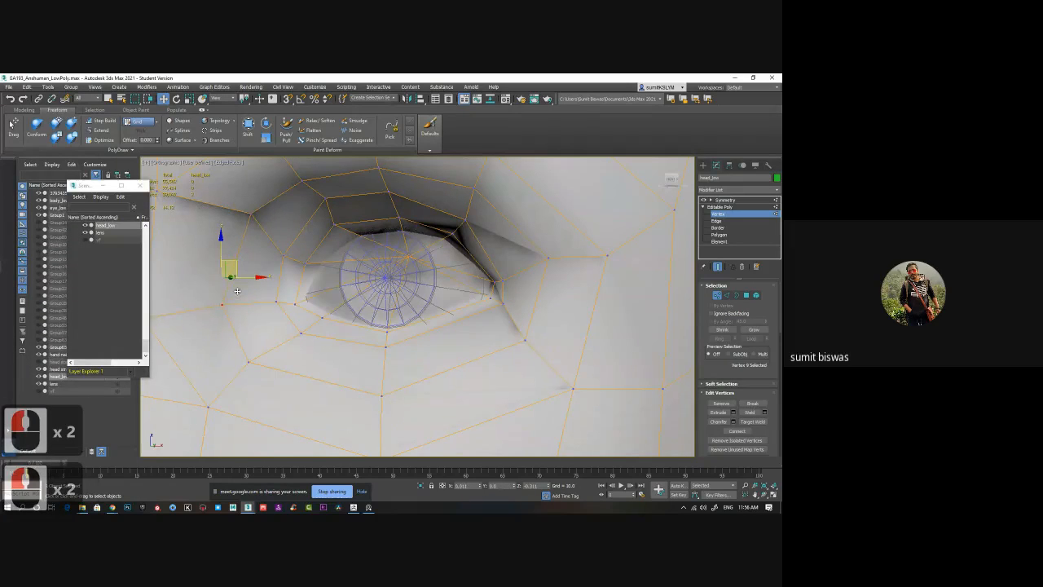
pyautogui.moveTo(237, 291); pyautogui.dragTo(238, 292)
# - Lower the vertex above the inner eye corner beside the nose bridge and fine-tune the upper eyelid crease vertices
pyautogui.keyDown('alt'); pyautogui.moveTo(278, 325); pyautogui.dragTo(349, 310, button='middle'); pyautogui.keyUp('alt')
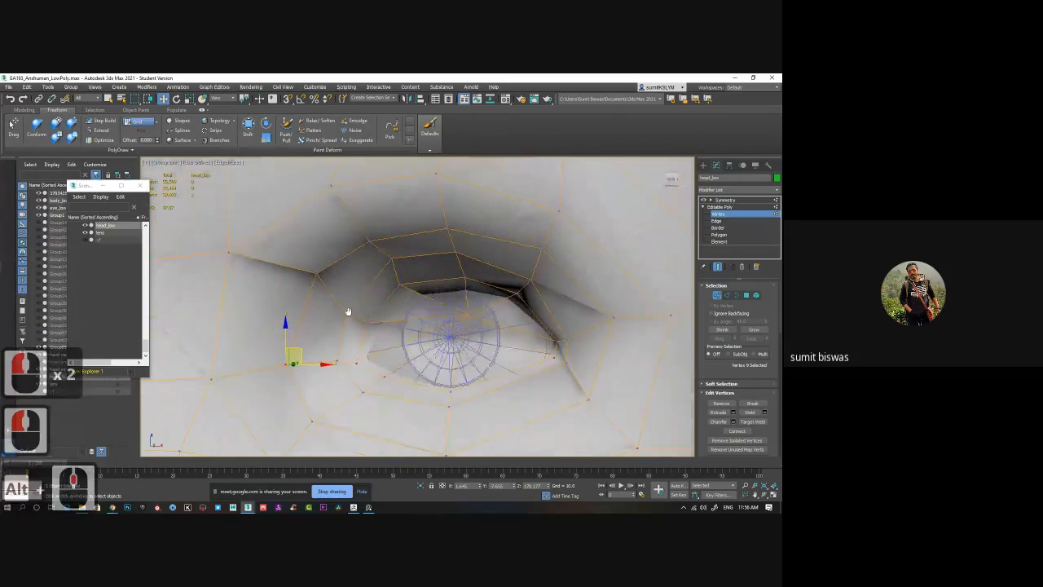
pyautogui.click(320, 271)
pyautogui.moveTo(334, 267); pyautogui.dragTo(326, 279)
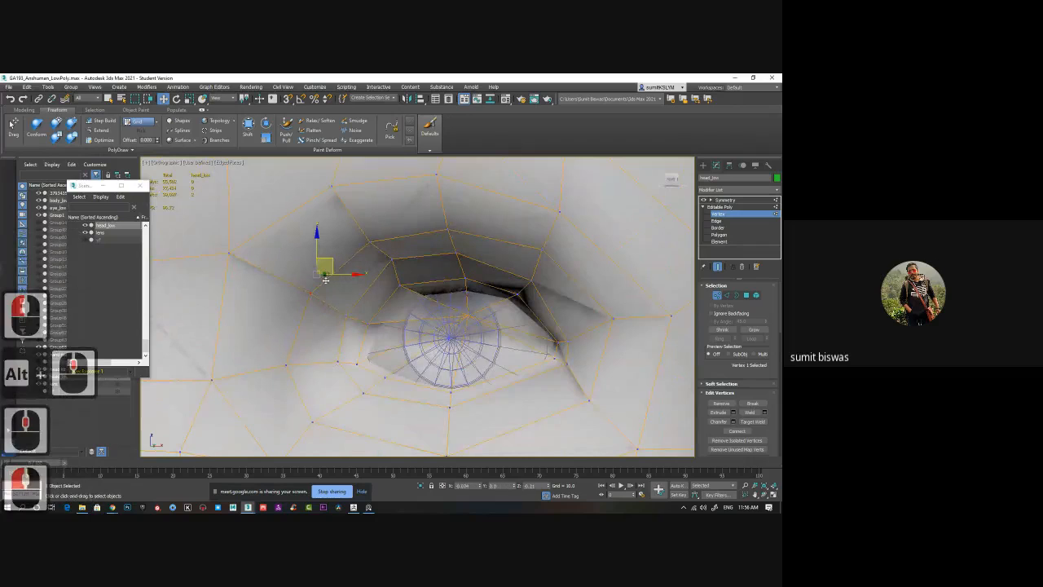
pyautogui.keyDown('alt'); pyautogui.moveTo(324, 281); pyautogui.dragTo(400, 251, button='middle'); pyautogui.keyUp('alt')
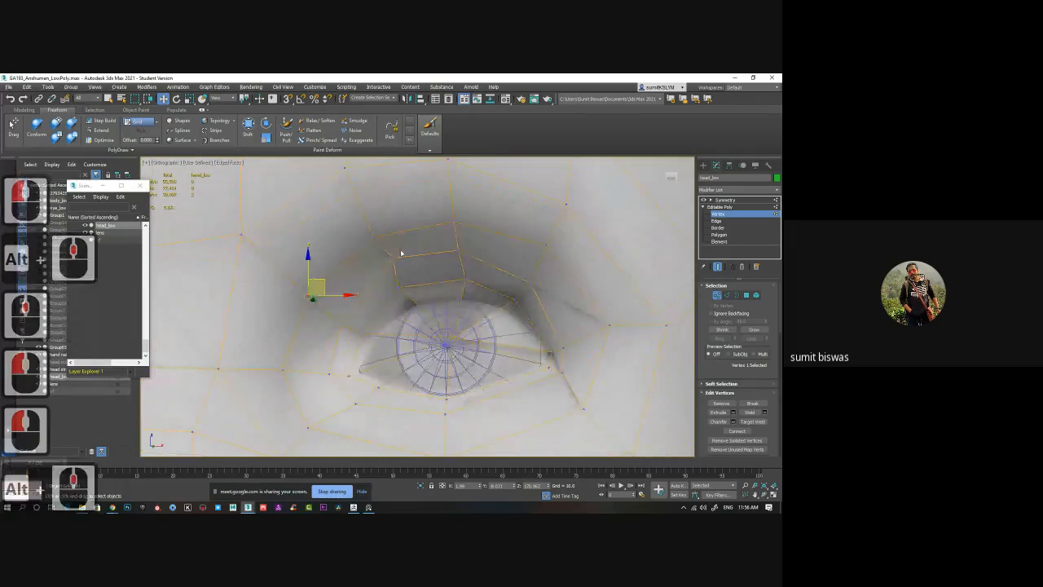
pyautogui.click(393, 258)
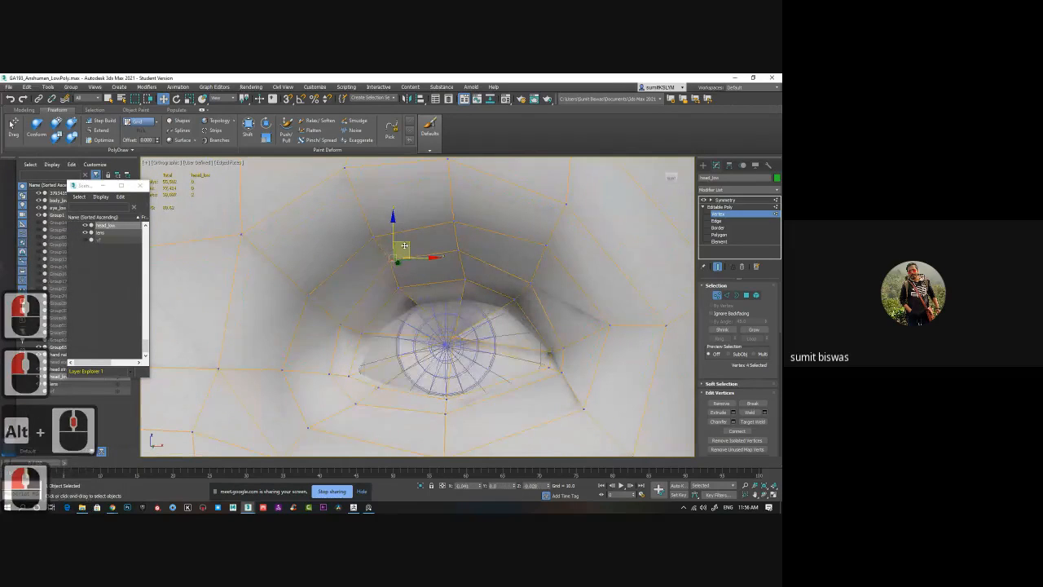
pyautogui.moveTo(404, 246); pyautogui.dragTo(474, 245)
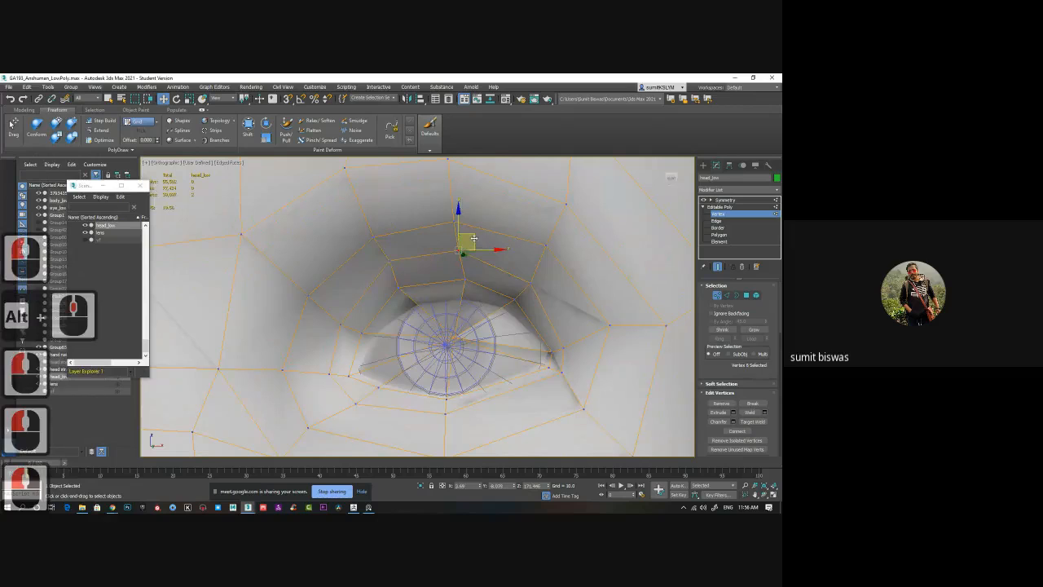
pyautogui.keyDown('alt'); pyautogui.moveTo(454, 296); pyautogui.dragTo(440, 321, button='middle'); pyautogui.keyUp('alt')
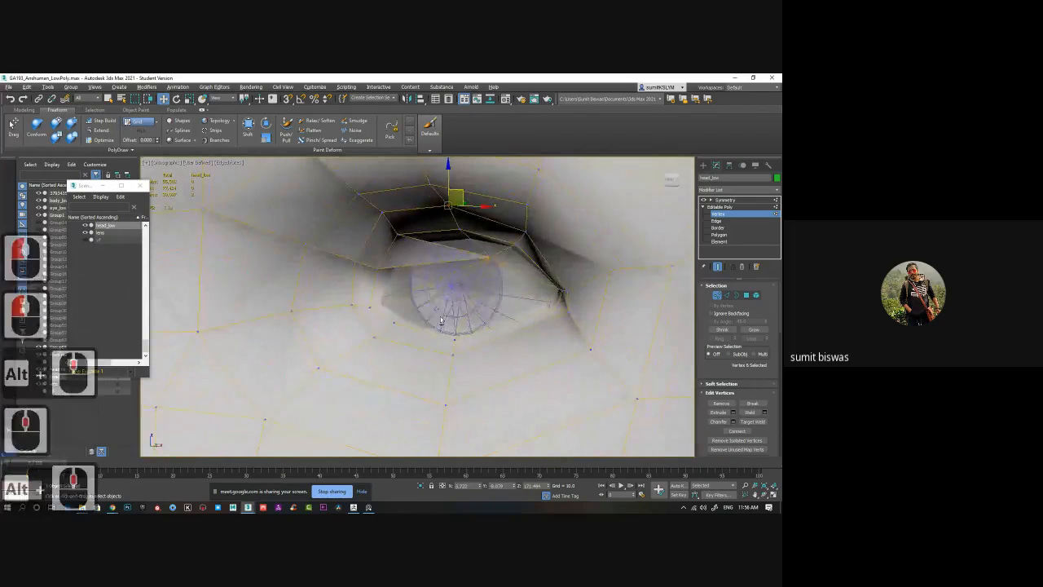
# - Leave vertex editing and insert an edge loop around the eye opening with Swift Loop, between the eyelid's rim rows
pyautogui.click(746, 214)
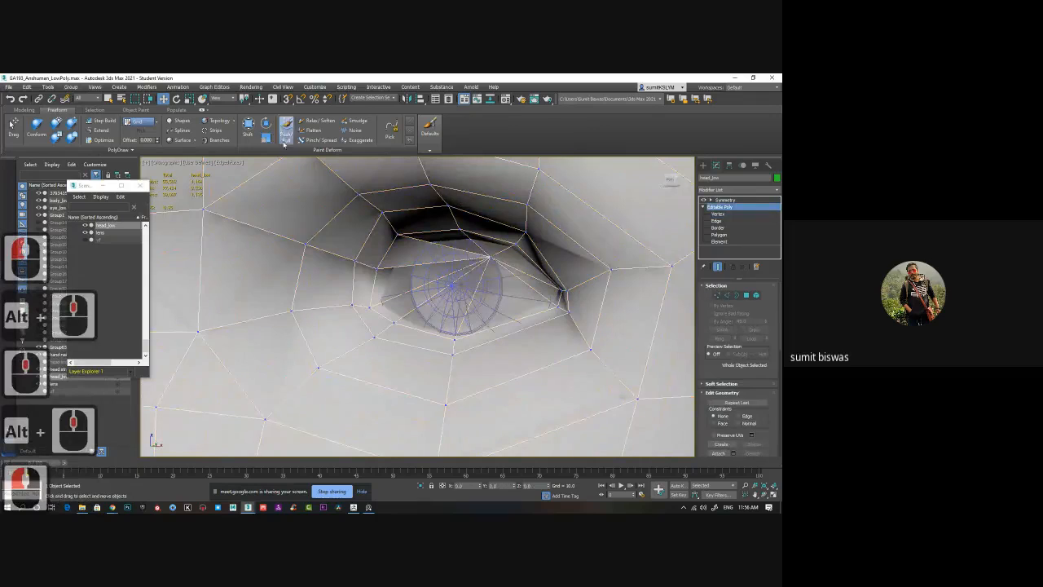
pyautogui.click(24, 109)
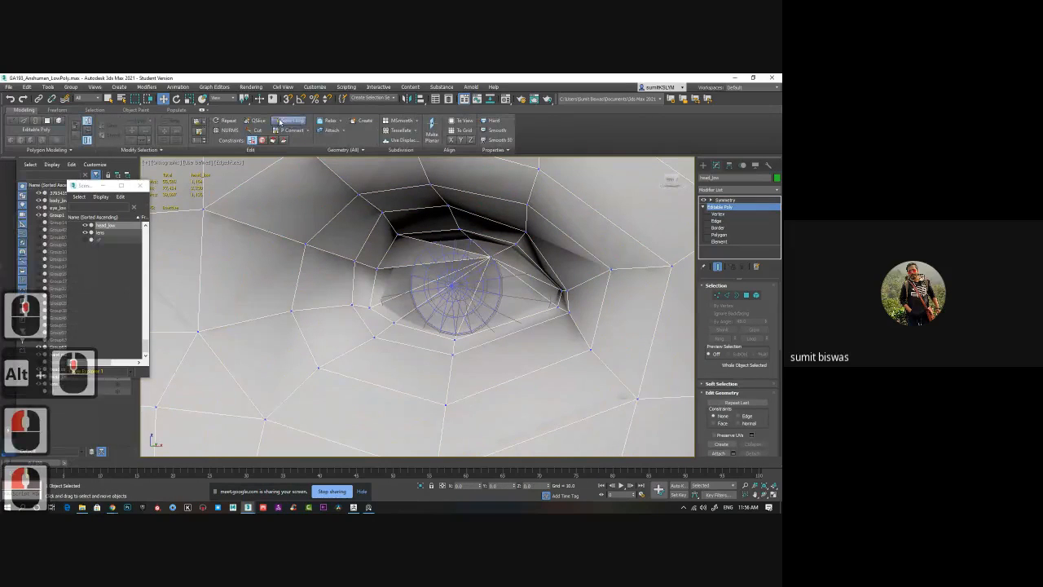
pyautogui.click(281, 120)
pyautogui.keyDown('alt'); pyautogui.moveTo(391, 326); pyautogui.dragTo(397, 322, button='middle'); pyautogui.keyUp('alt')
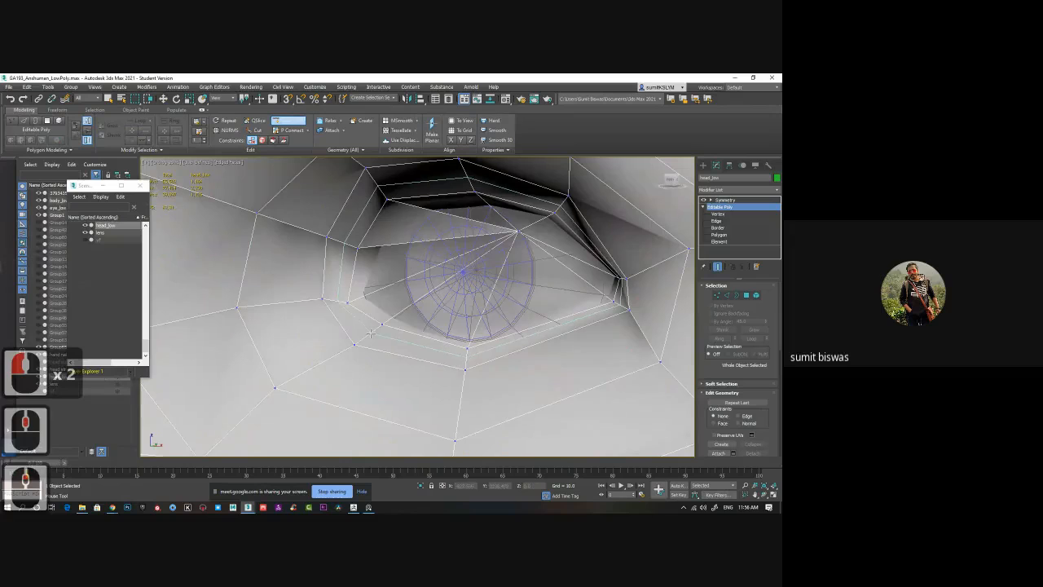
pyautogui.click(371, 332)
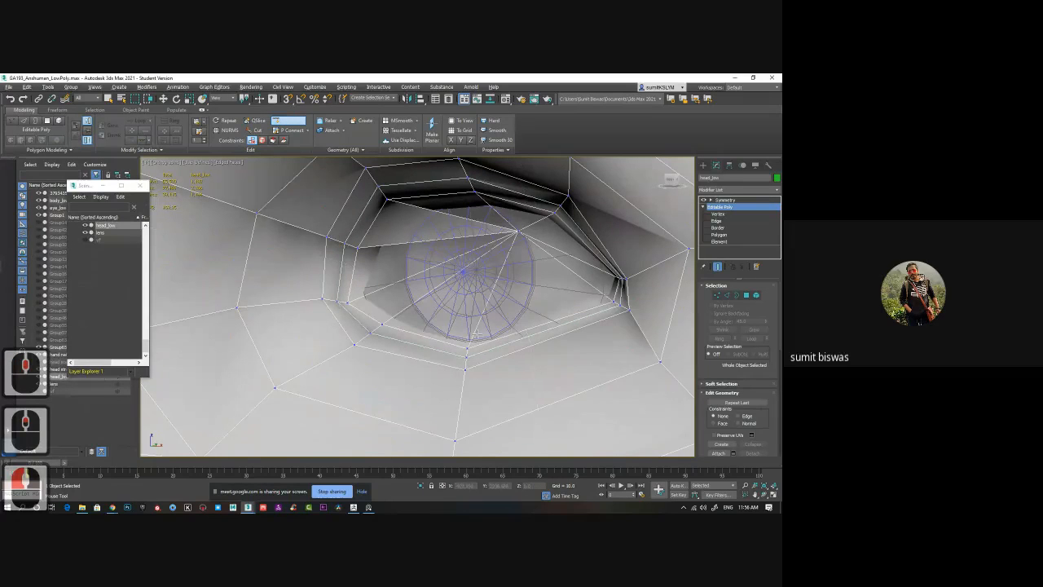
pyautogui.keyDown('alt'); pyautogui.moveTo(476, 334); pyautogui.dragTo(454, 347, button='middle'); pyautogui.keyUp('alt')
pyautogui.scroll(-3, 363, 371)
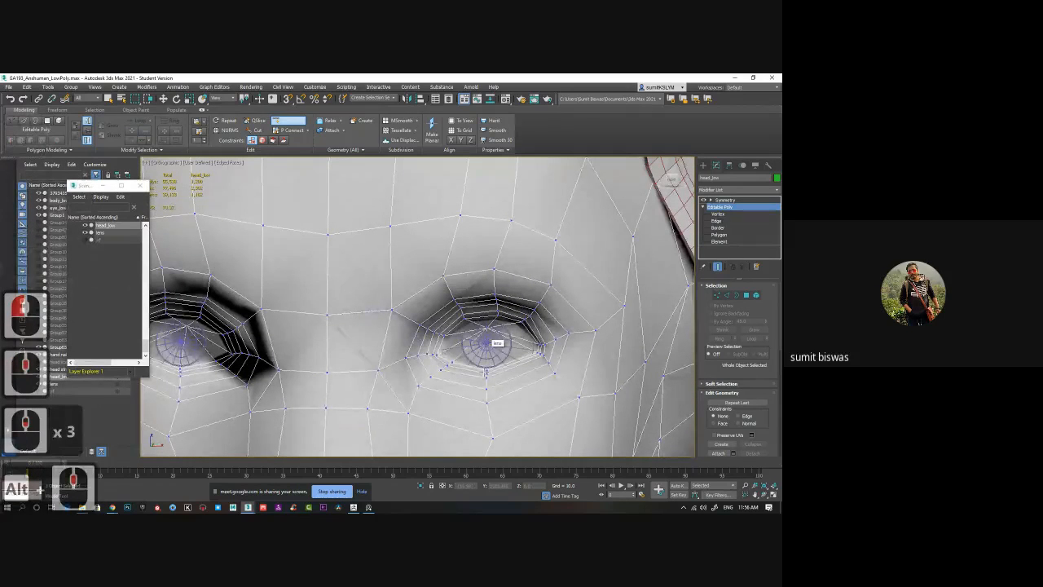
pyautogui.scroll(3, 487, 343)
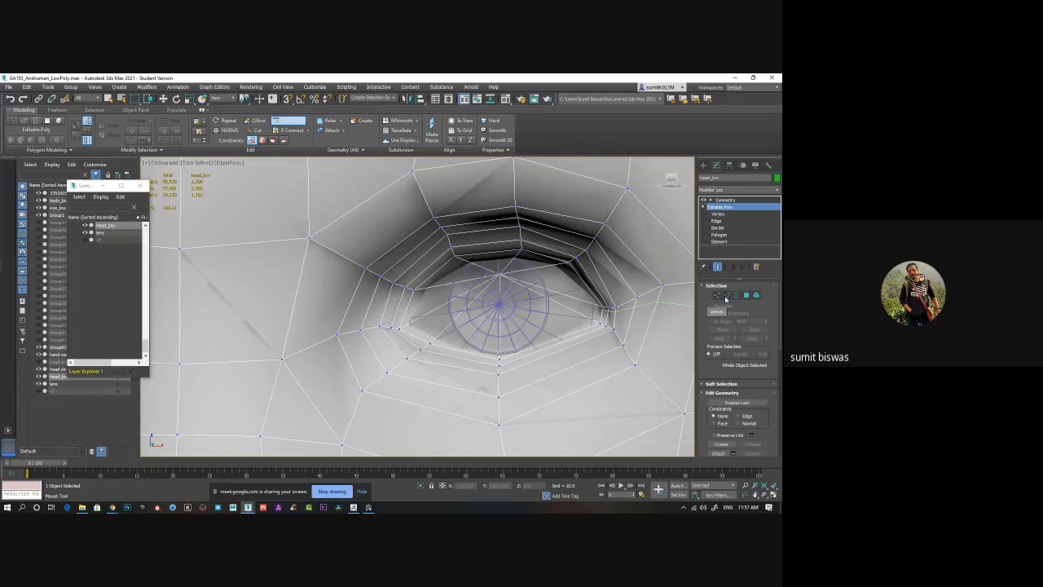
# - Switch to edge editing, select two neighbouring edge loops inside the eyelid and push them back in depth around the eyeball
pyautogui.click(726, 297)
pyautogui.doubleClick(480, 252)
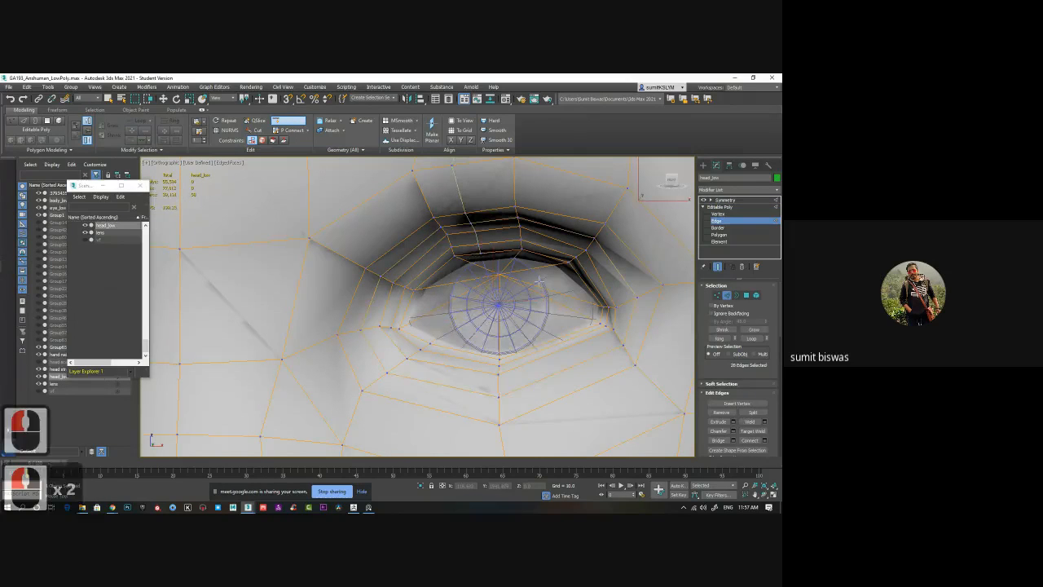
pyautogui.hotkey('ctrl', 'z')
pyautogui.rightClick(514, 271)
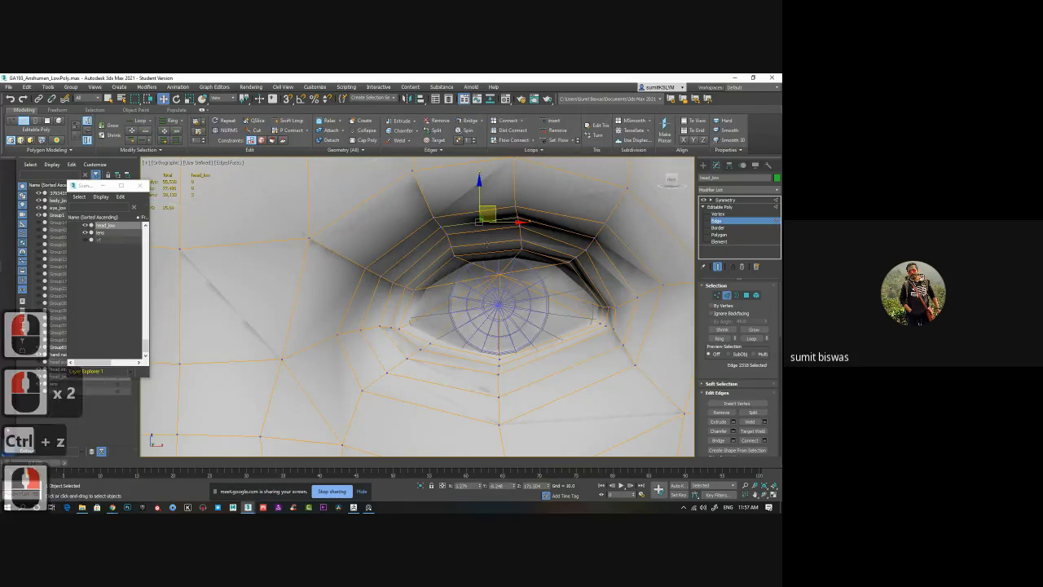
pyautogui.doubleClick(481, 252)
pyautogui.moveTo(523, 294)
pyautogui.keyDown('alt'); pyautogui.mouseDown(button='middle')
pyautogui.moveTo(556, 291)
pyautogui.moveTo(478, 306)
pyautogui.mouseUp(button='middle'); pyautogui.keyUp('alt')
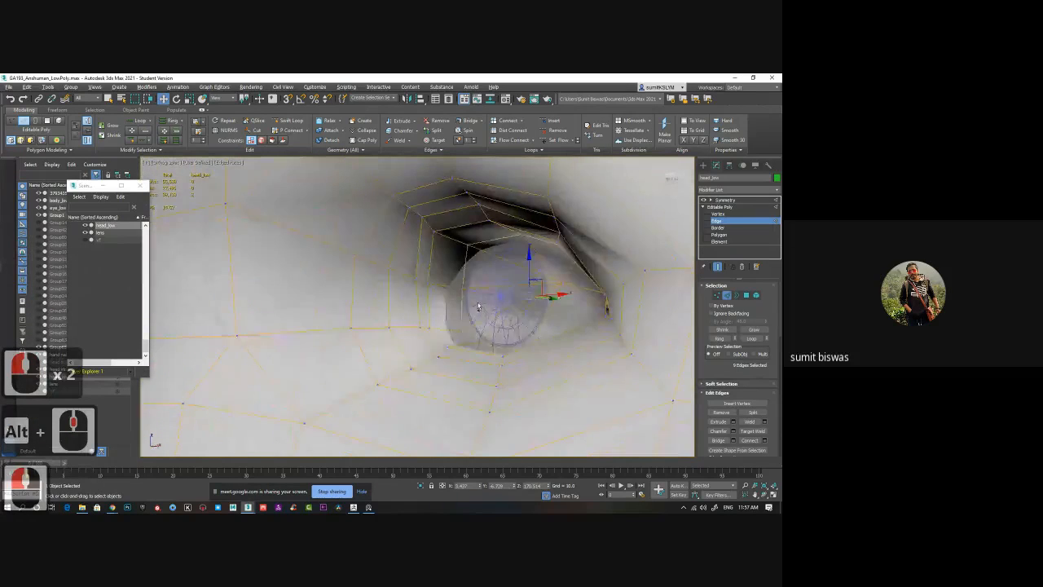
pyautogui.hotkey('ctrl', 'x')
pyautogui.hotkey('ctrl', 'z')
pyautogui.keyDown('ctrl'); pyautogui.doubleClick(430, 268); pyautogui.keyUp('ctrl')
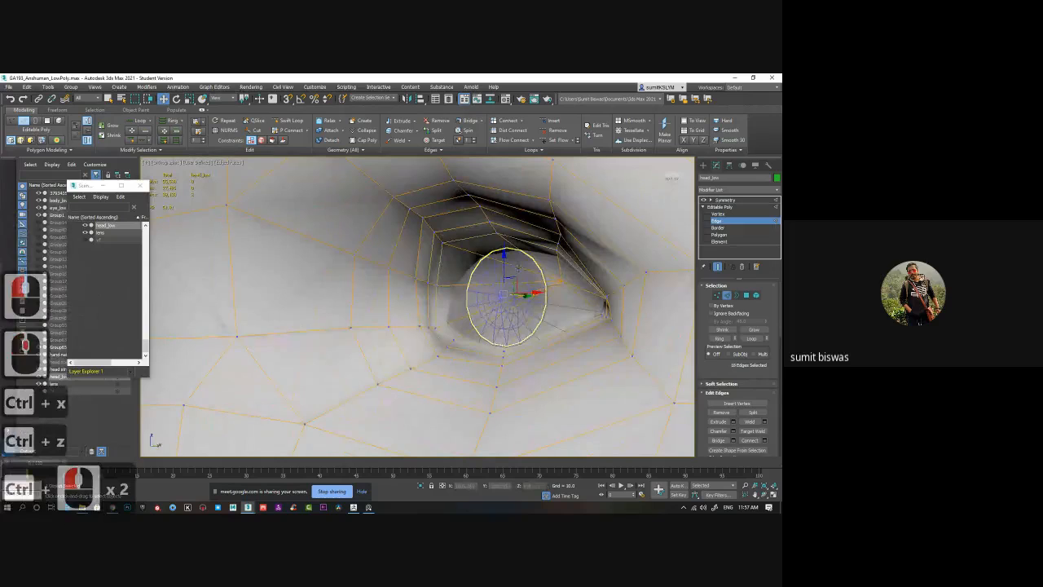
pyautogui.keyDown('alt'); pyautogui.moveTo(517, 268); pyautogui.dragTo(537, 299, button='middle'); pyautogui.keyUp('alt')
pyautogui.moveTo(530, 289); pyautogui.dragTo(576, 288)
# - Select the edge loops around the eyelid rim one at a time and fine-tune their depth against the eyeball
pyautogui.doubleClick(450, 259)
pyautogui.keyDown('alt'); pyautogui.moveTo(495, 303); pyautogui.dragTo(529, 312, button='middle'); pyautogui.keyUp('alt')
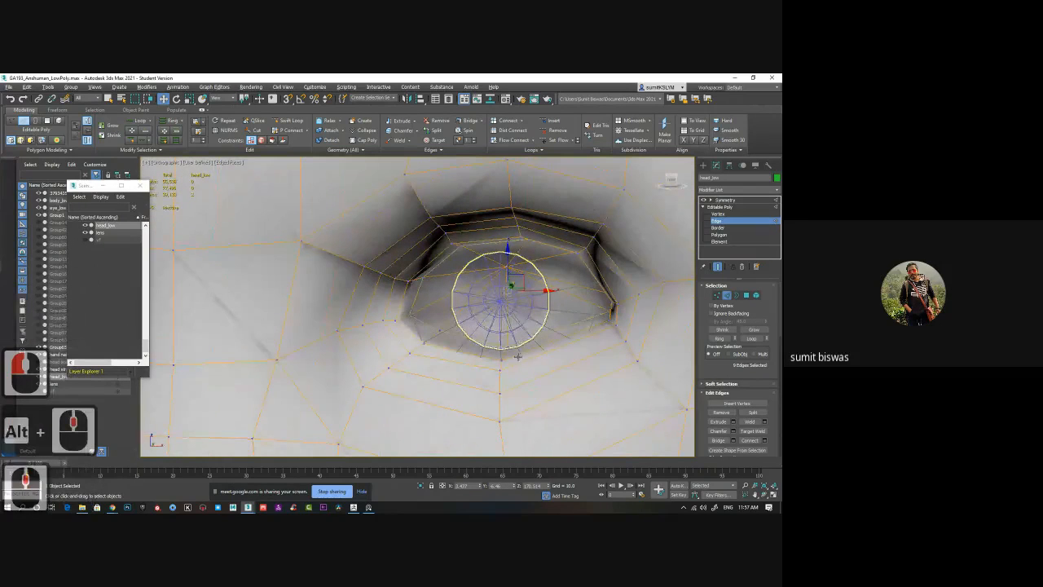
pyautogui.keyDown('alt'); pyautogui.moveTo(519, 356); pyautogui.dragTo(507, 366, button='middle'); pyautogui.keyUp('alt')
pyautogui.doubleClick(399, 330)
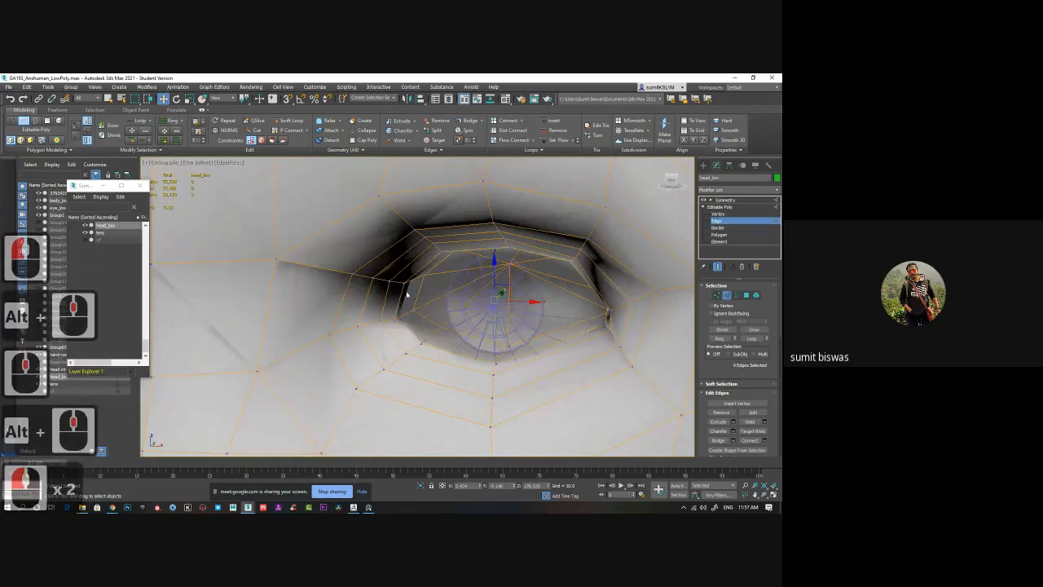
pyautogui.keyDown('alt'); pyautogui.moveTo(616, 308); pyautogui.dragTo(589, 352, button='middle'); pyautogui.keyUp('alt')
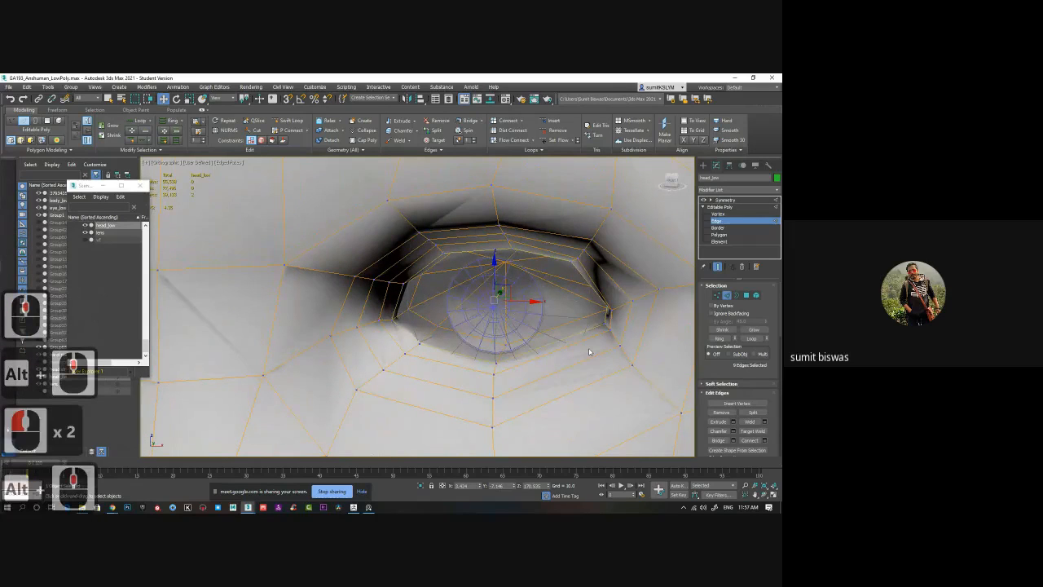
pyautogui.doubleClick(446, 362)
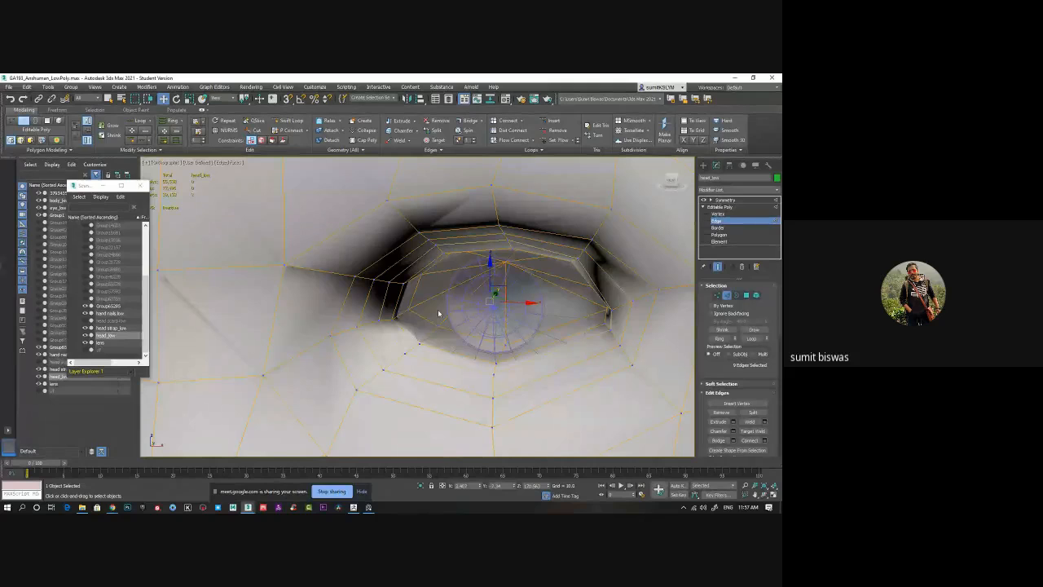
# - Examine the overall head shape and the edge flow around the mouth
pyautogui.scroll(-5, 332, 363)
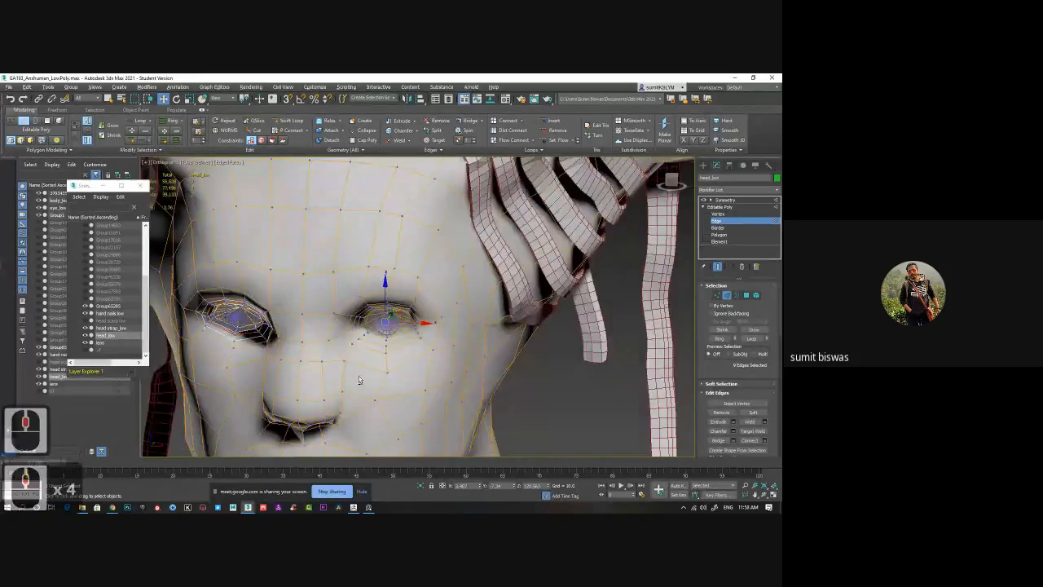
pyautogui.keyDown('alt'); pyautogui.moveTo(383, 326); pyautogui.dragTo(409, 305, button='middle'); pyautogui.keyUp('alt')
pyautogui.scroll(-3, 409, 305)
pyautogui.keyDown('alt'); pyautogui.moveTo(276, 286); pyautogui.dragTo(294, 295, button='middle'); pyautogui.keyUp('alt')
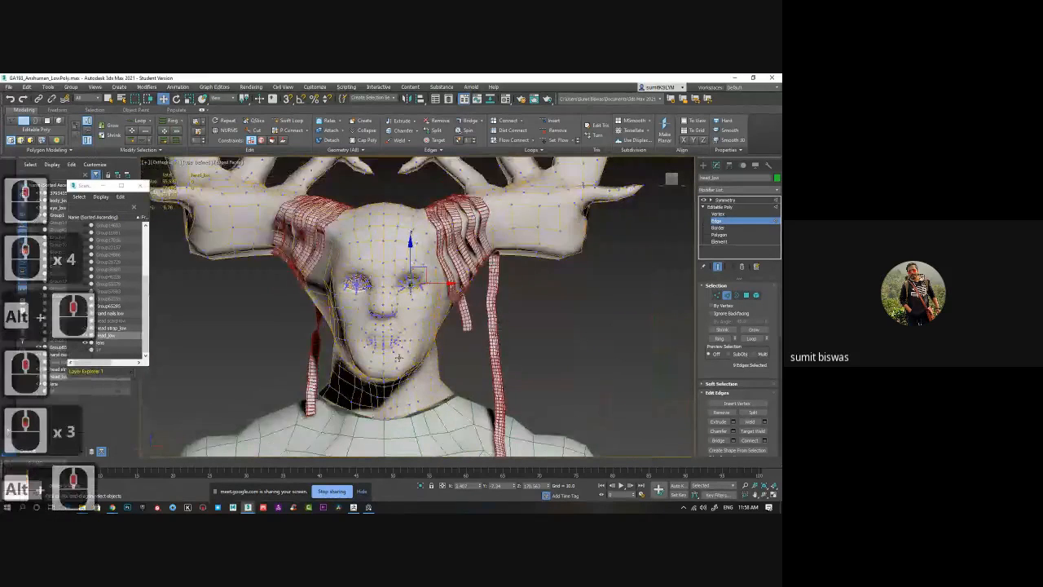
pyautogui.scroll(3, 382, 359)
pyautogui.moveTo(382, 360); pyautogui.dragTo(386, 348, button='middle')
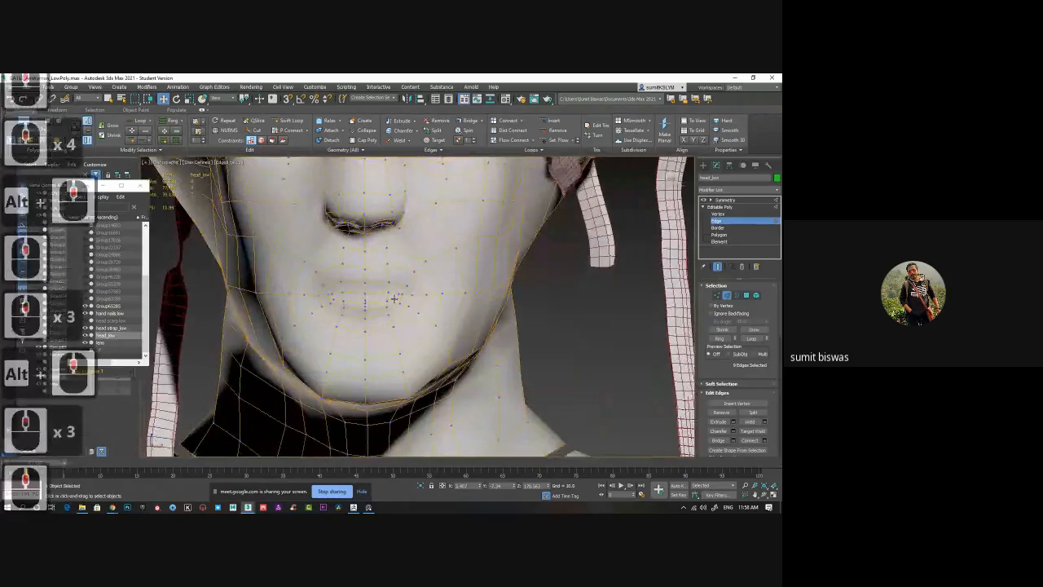
pyautogui.scroll(3, 445, 313)
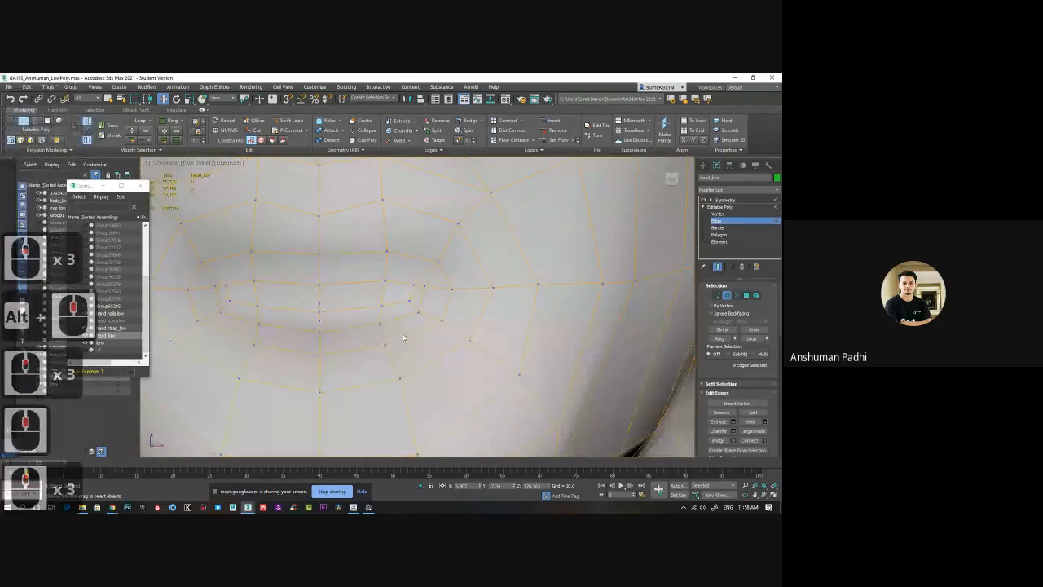
# - Switch to vertex editing and move the centre vertex under the nose tip down toward the row between the nostrils
pyautogui.scroll(-4, 395, 295)
pyautogui.keyDown('alt'); pyautogui.moveTo(404, 333); pyautogui.dragTo(382, 294, button='middle'); pyautogui.keyUp('alt')
pyautogui.scroll(5, 383, 294)
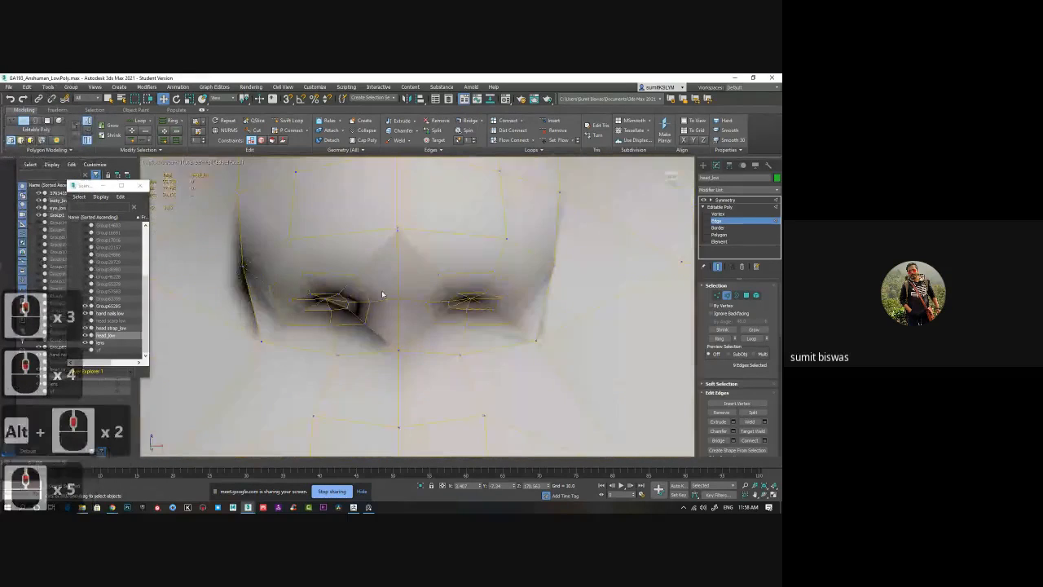
pyautogui.scroll(2, 394, 244)
pyautogui.click(396, 230)
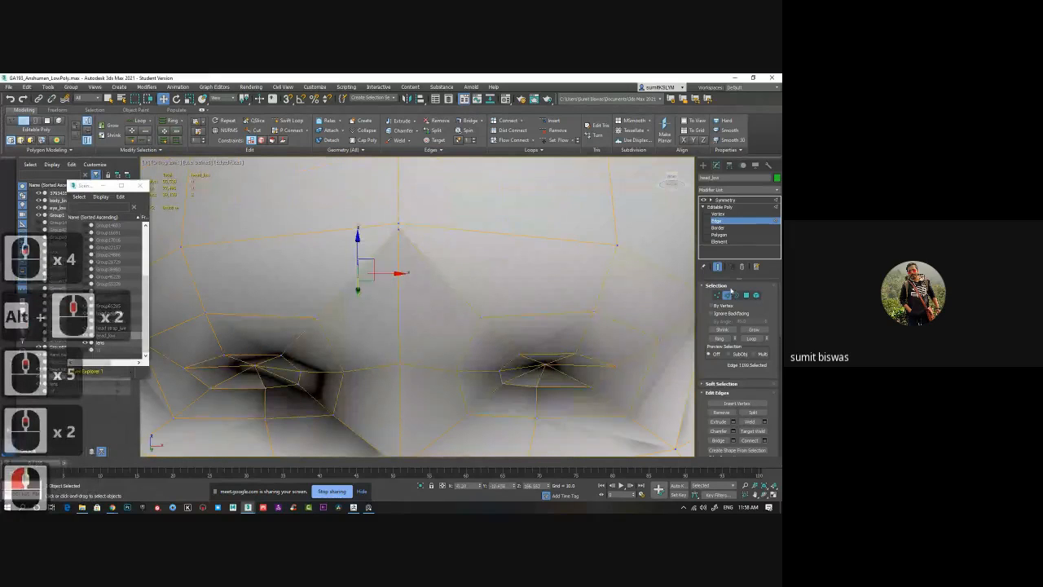
pyautogui.click(717, 295)
pyautogui.click(400, 220)
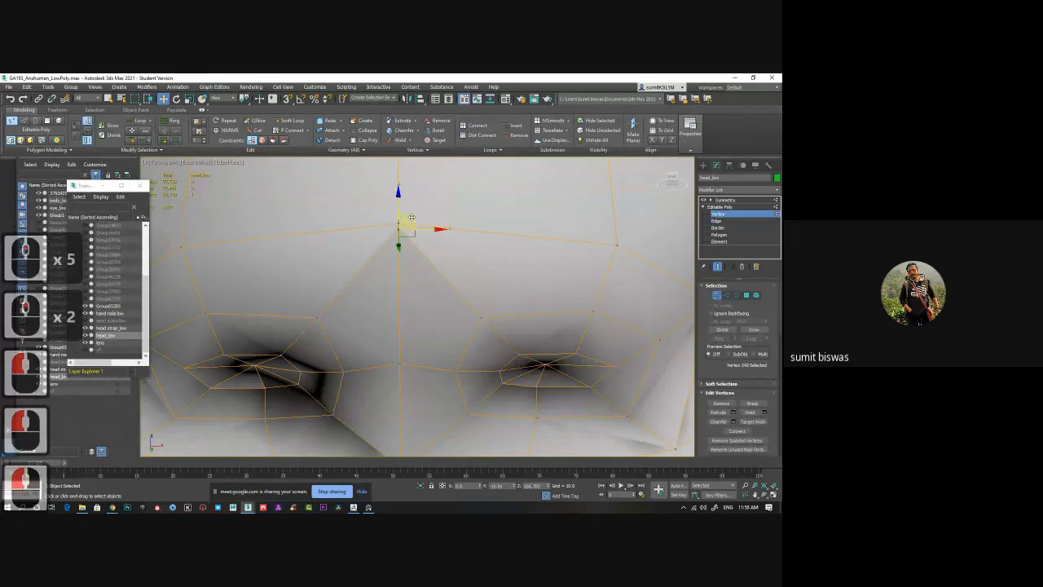
pyautogui.moveTo(402, 229); pyautogui.dragTo(402, 307)
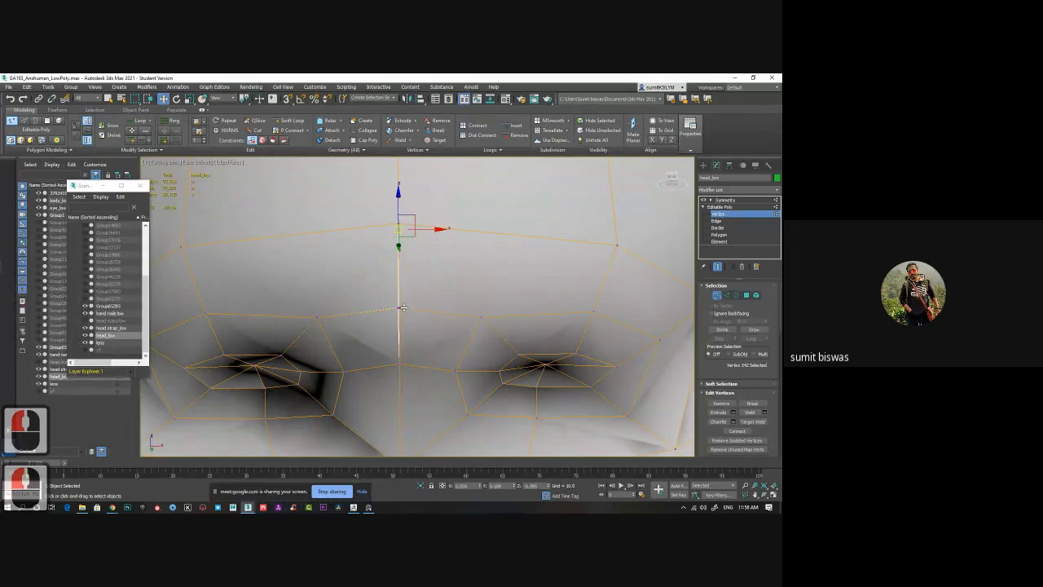
pyautogui.keyDown('alt'); pyautogui.moveTo(465, 299); pyautogui.dragTo(359, 298, button='middle'); pyautogui.keyUp('alt')
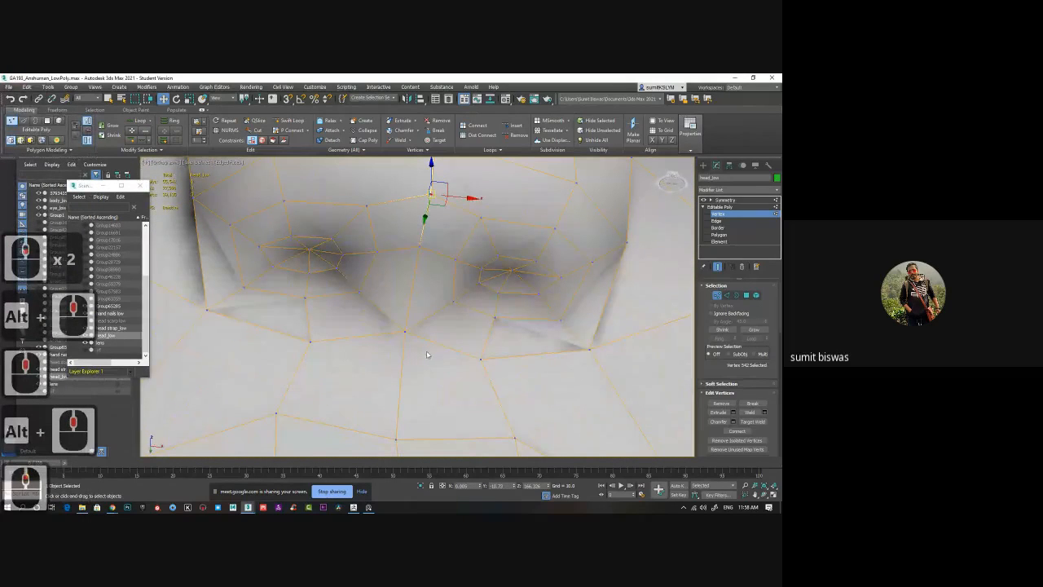
# - Examine the nose underside, the whole face and the eyelid topology on the low-poly head
pyautogui.keyDown('alt'); pyautogui.moveTo(425, 370); pyautogui.dragTo(502, 292, button='middle'); pyautogui.keyUp('alt')
pyautogui.scroll(-3, 449, 359)
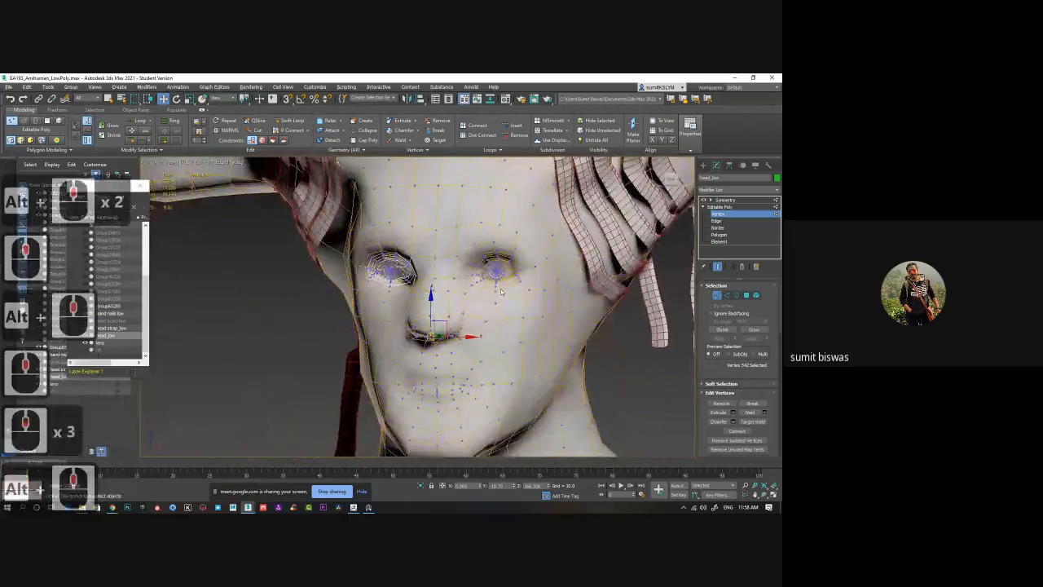
pyautogui.scroll(5, 502, 292)
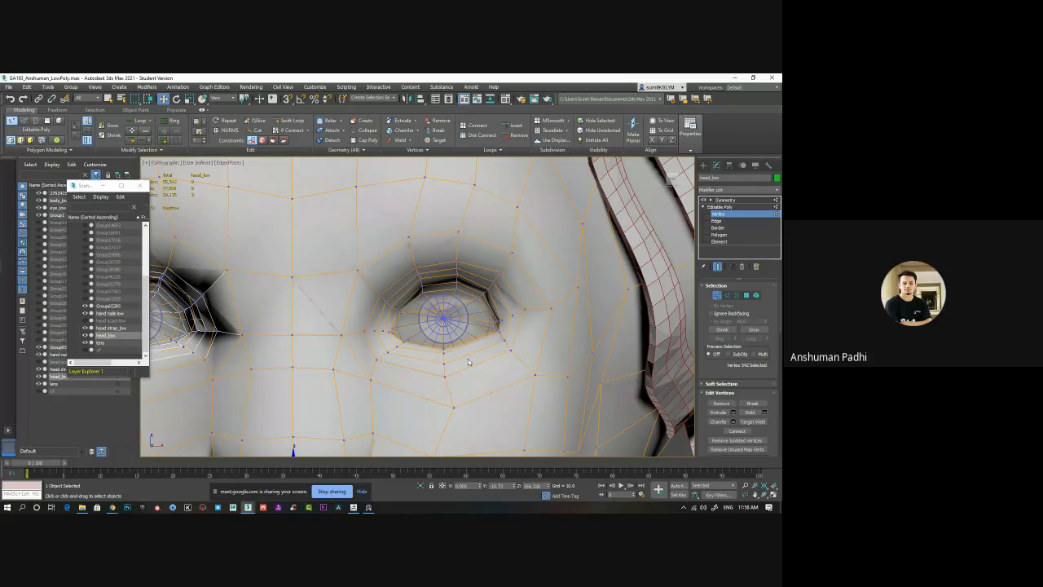
pyautogui.scroll(-8, 468, 359)
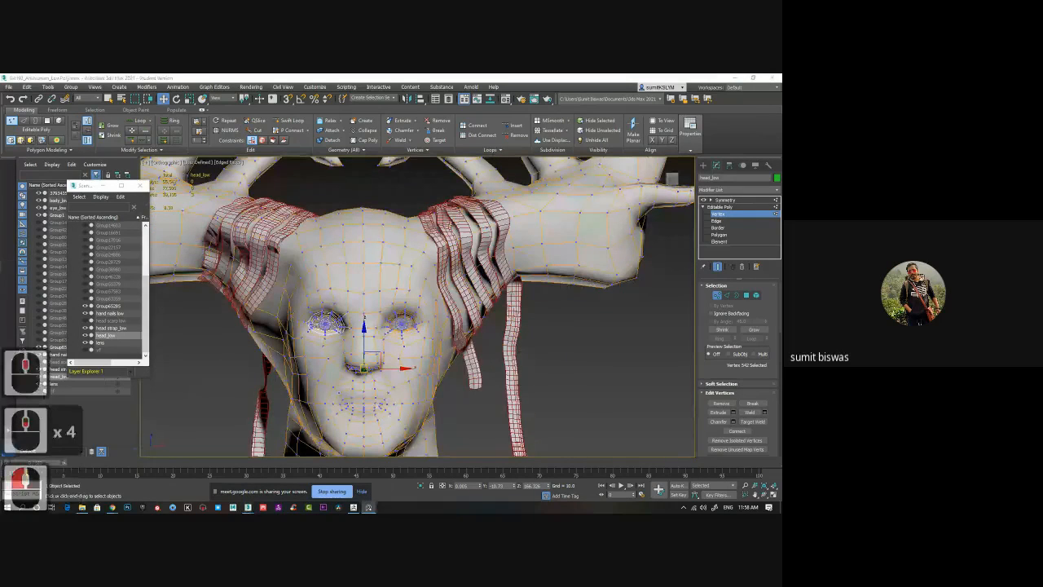
# - Switch to the reference image board and examine the golden eye and dark eye socket in the character's head render
pyautogui.moveTo(0, 254); pyautogui.dragTo(533, 273)
pyautogui.scroll(-8, 519, 265)
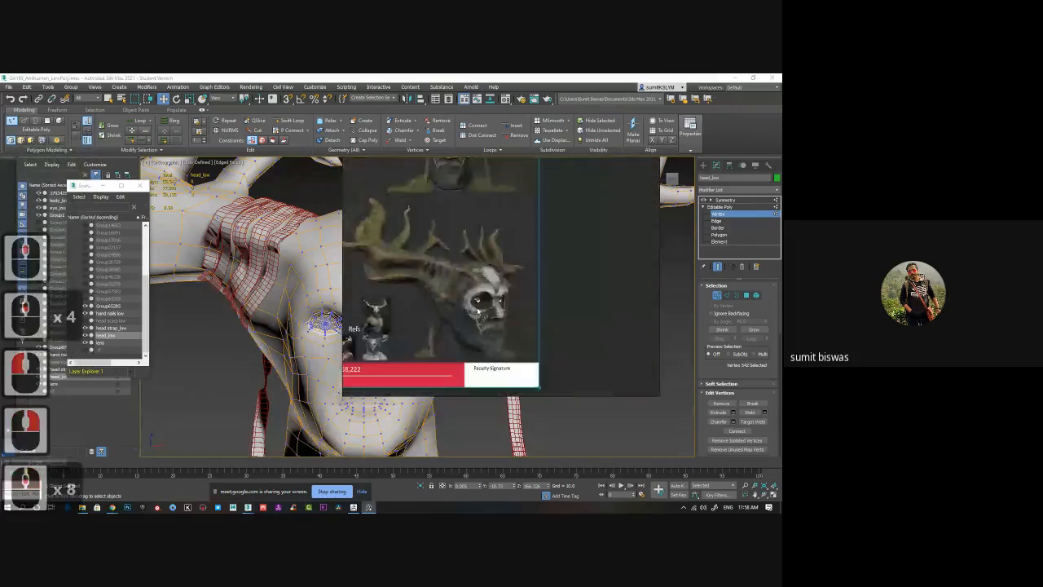
pyautogui.moveTo(477, 251); pyautogui.dragTo(489, 382)
pyautogui.scroll(9, 446, 241)
pyautogui.scroll(3, 446, 245)
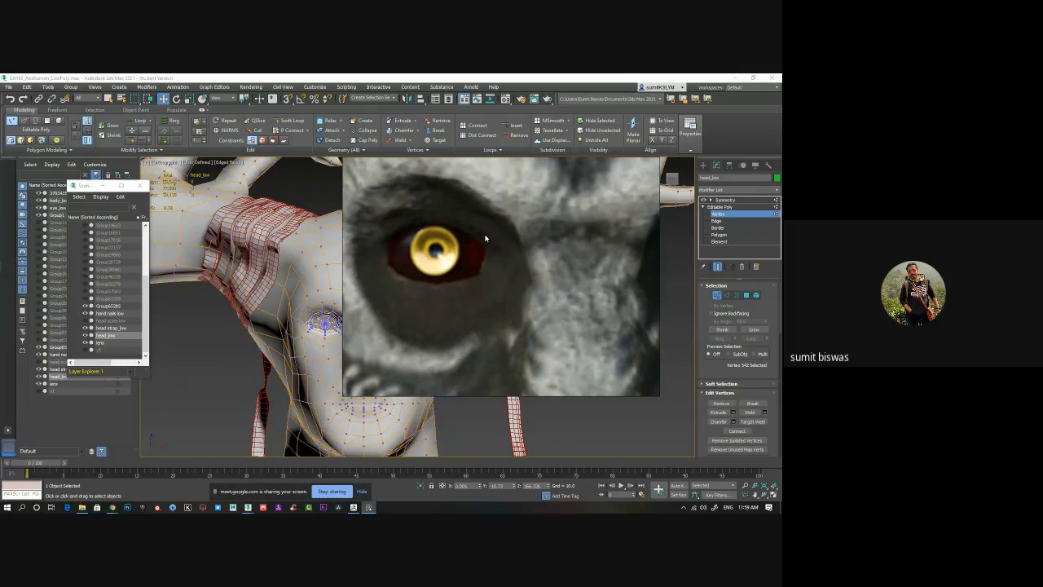
pyautogui.scroll(-11, 460, 274)
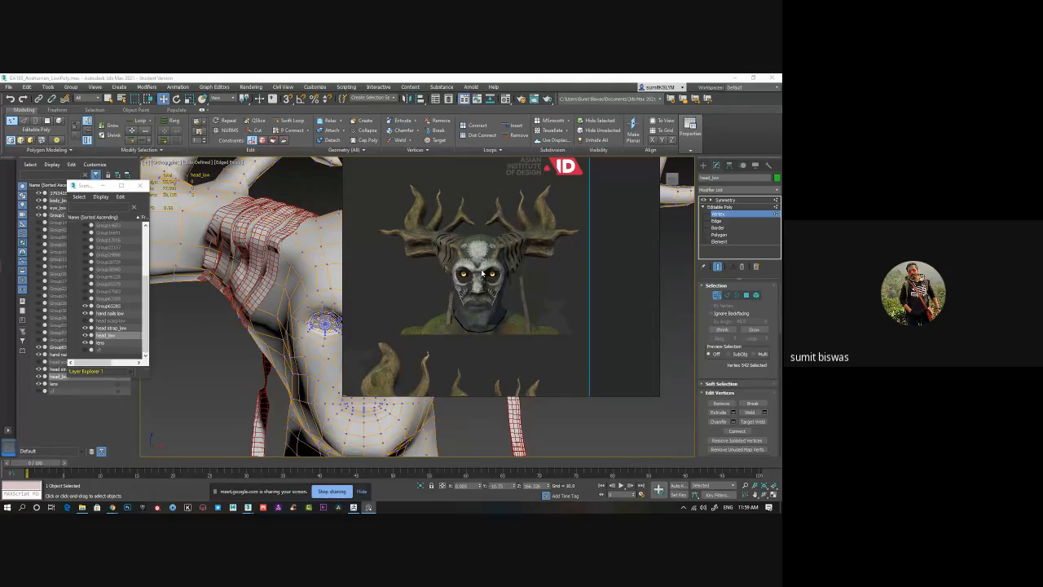
# - Reposition the reference board over the viewport and examine the character's perspective and front full-body renders
pyautogui.moveTo(442, 359); pyautogui.dragTo(459, 295, button='right')
pyautogui.scroll(-3, 459, 296)
pyautogui.moveTo(375, 314); pyautogui.dragTo(506, 259)
pyautogui.click(446, 233)
pyautogui.scroll(6, 447, 236)
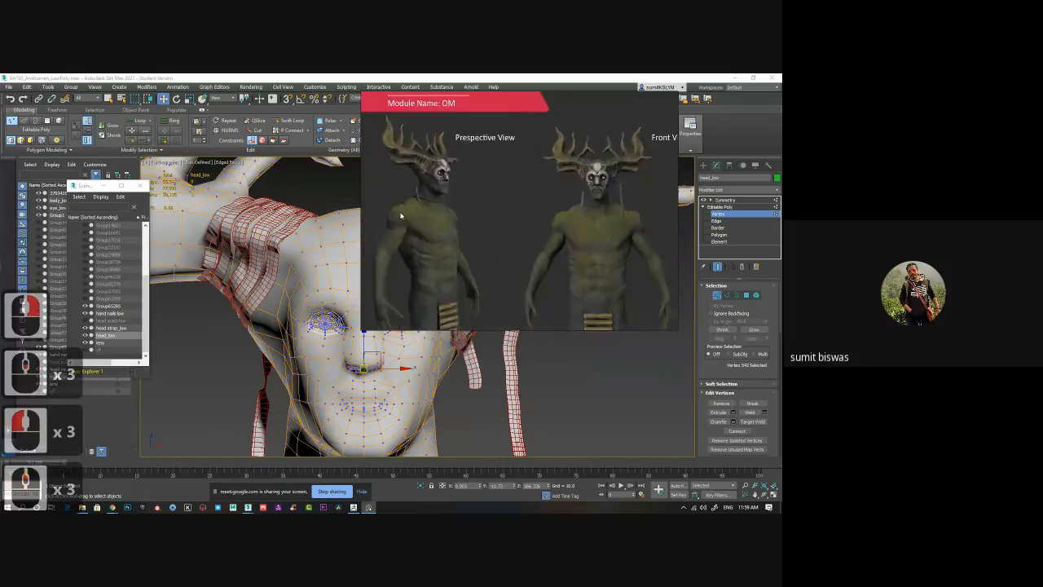
pyautogui.scroll(-3, 469, 232)
pyautogui.moveTo(591, 216); pyautogui.dragTo(380, 281, button='right')
pyautogui.scroll(2, 375, 305)
pyautogui.scroll(2, 287, 301)
pyautogui.moveTo(284, 341); pyautogui.dragTo(289, 283)
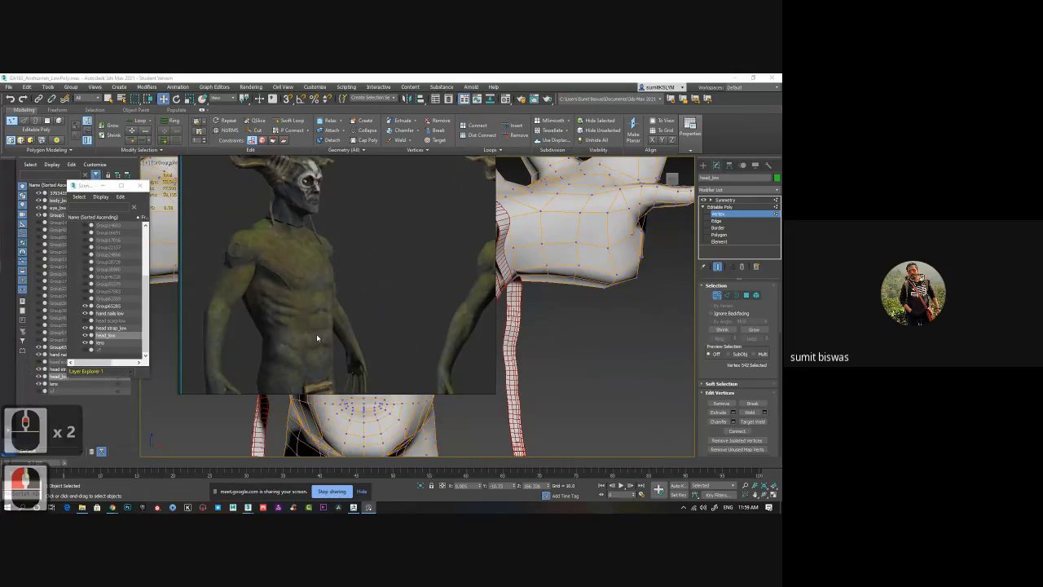
pyautogui.moveTo(402, 318); pyautogui.dragTo(291, 314)
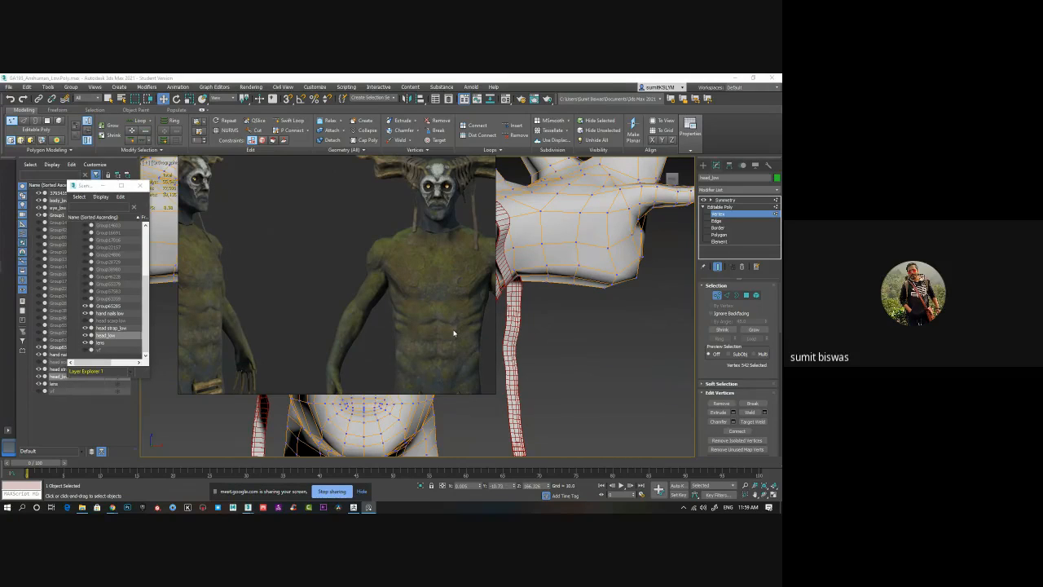
pyautogui.moveTo(459, 212); pyautogui.dragTo(279, 255)
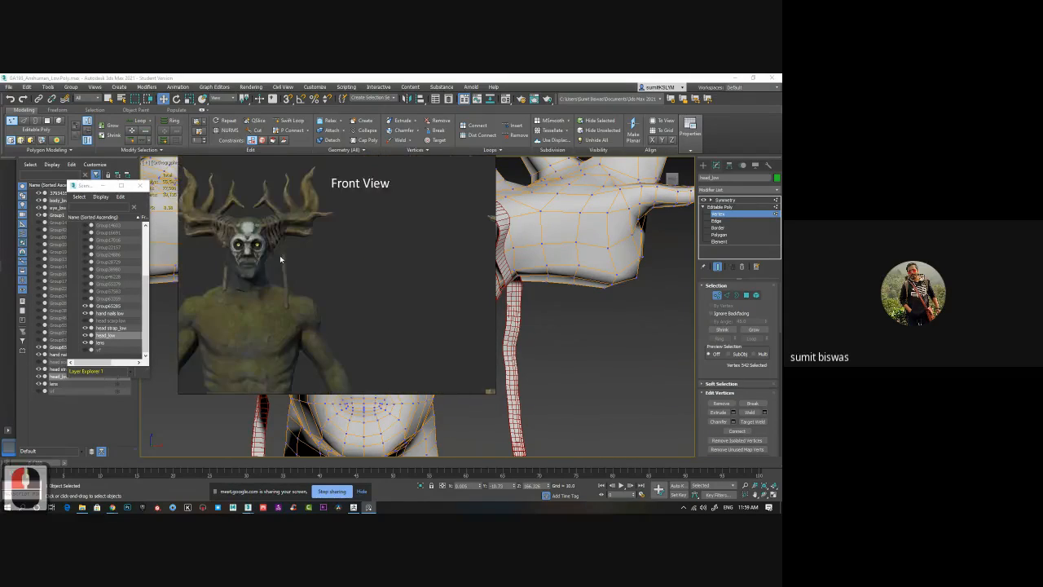
# - Examine the painted face and the abdomen in the front-view render up close
pyautogui.moveTo(430, 265); pyautogui.dragTo(271, 273)
pyautogui.moveTo(448, 285); pyautogui.dragTo(347, 286)
pyautogui.scroll(6, 347, 285)
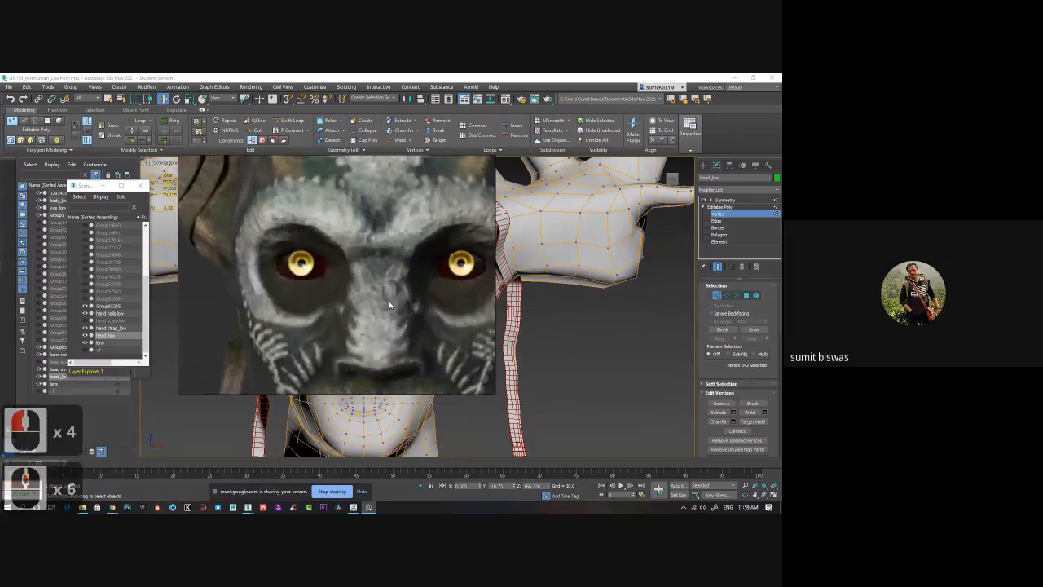
pyautogui.scroll(-4, 386, 316)
pyautogui.moveTo(387, 318); pyautogui.dragTo(296, 309)
pyautogui.moveTo(218, 316); pyautogui.dragTo(433, 282)
pyautogui.scroll(6, 377, 252)
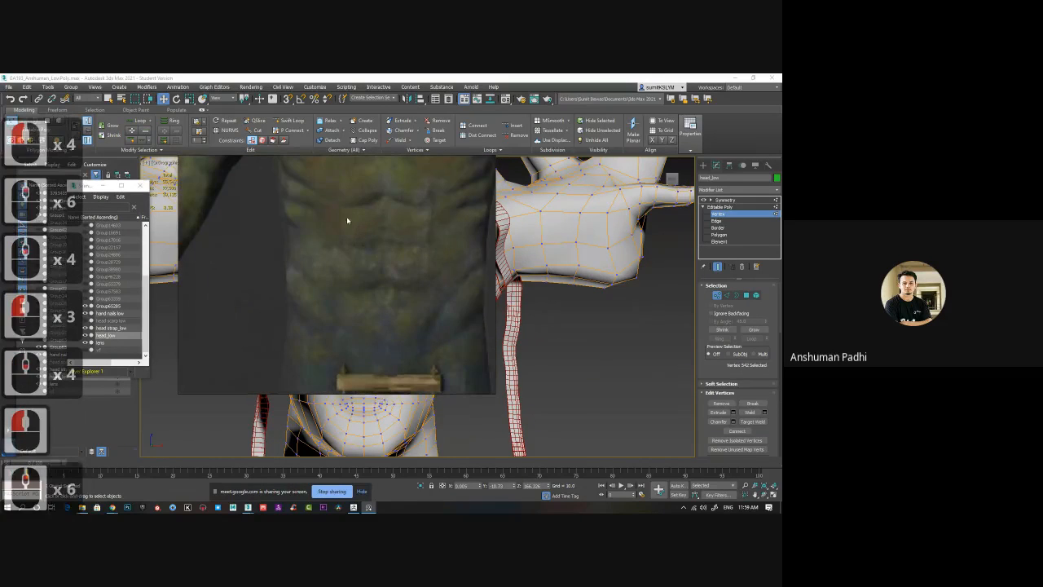
pyautogui.scroll(-7, 384, 289)
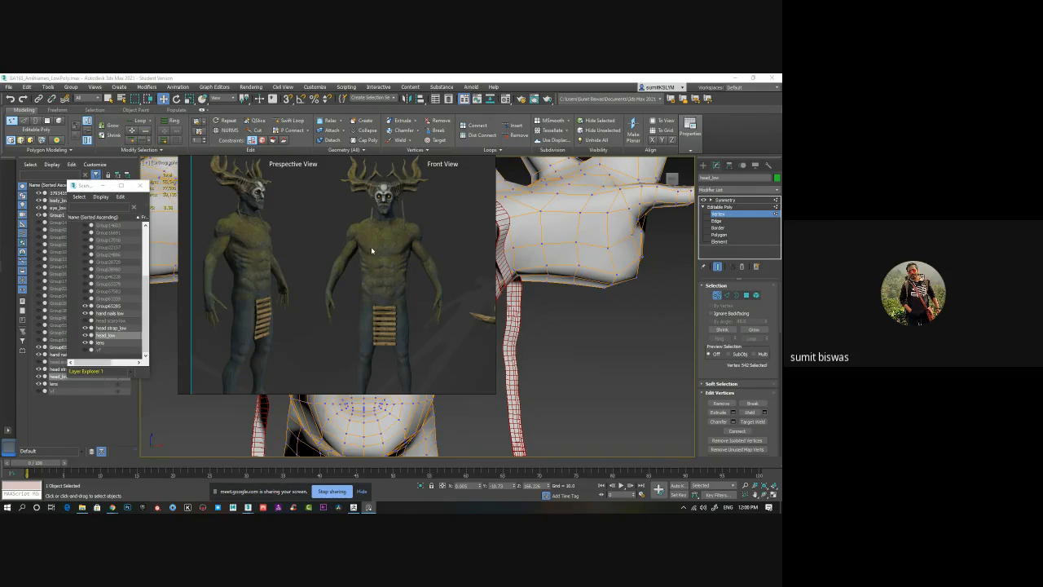
# - Compare the mouth and the eye sockets in the front-facing renders of the character's head
pyautogui.scroll(8, 372, 250)
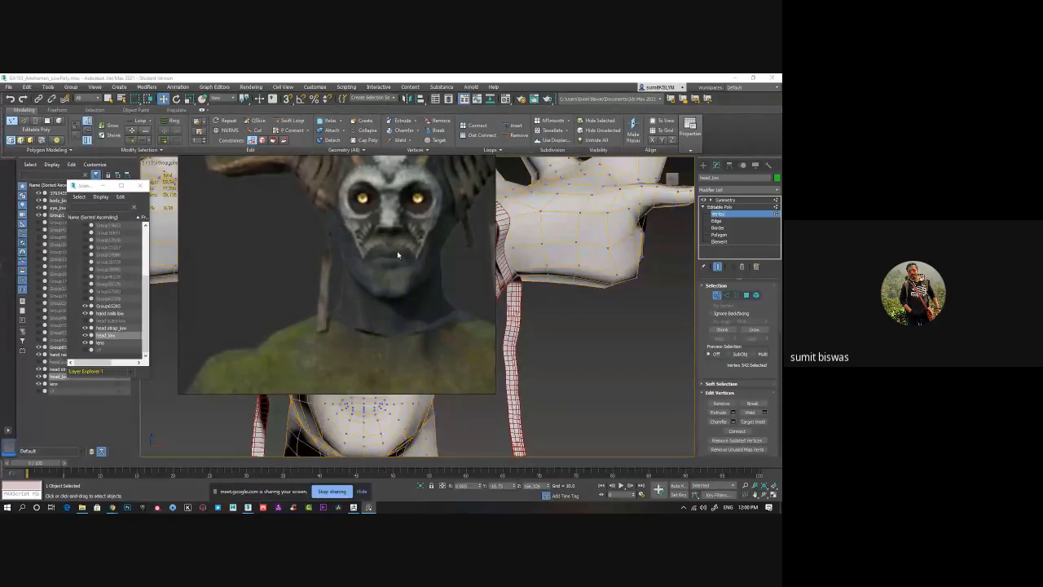
pyautogui.scroll(-6, 347, 297)
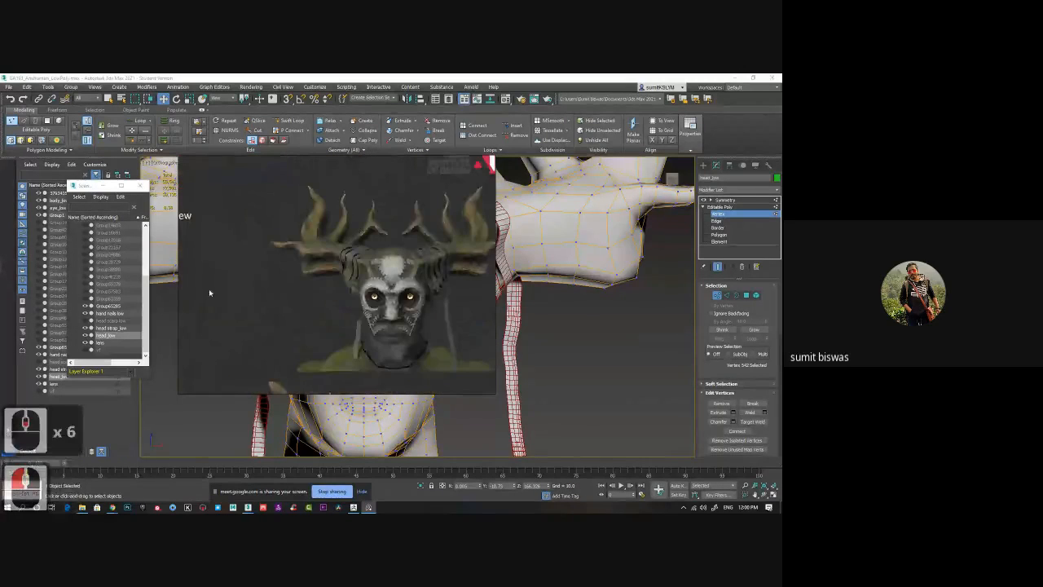
pyautogui.doubleClick(366, 287)
pyautogui.scroll(7, 366, 287)
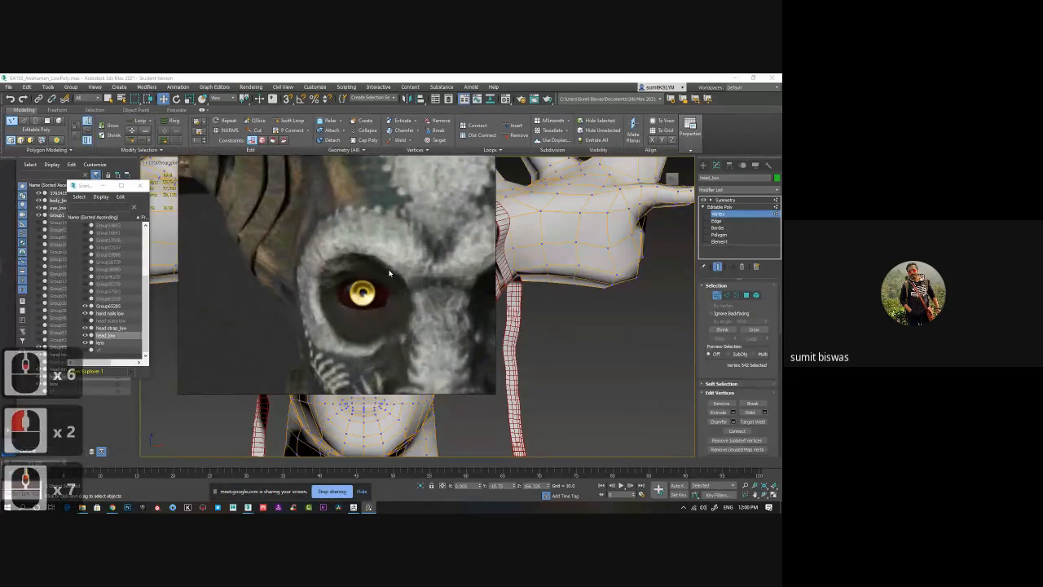
pyautogui.scroll(-4, 350, 282)
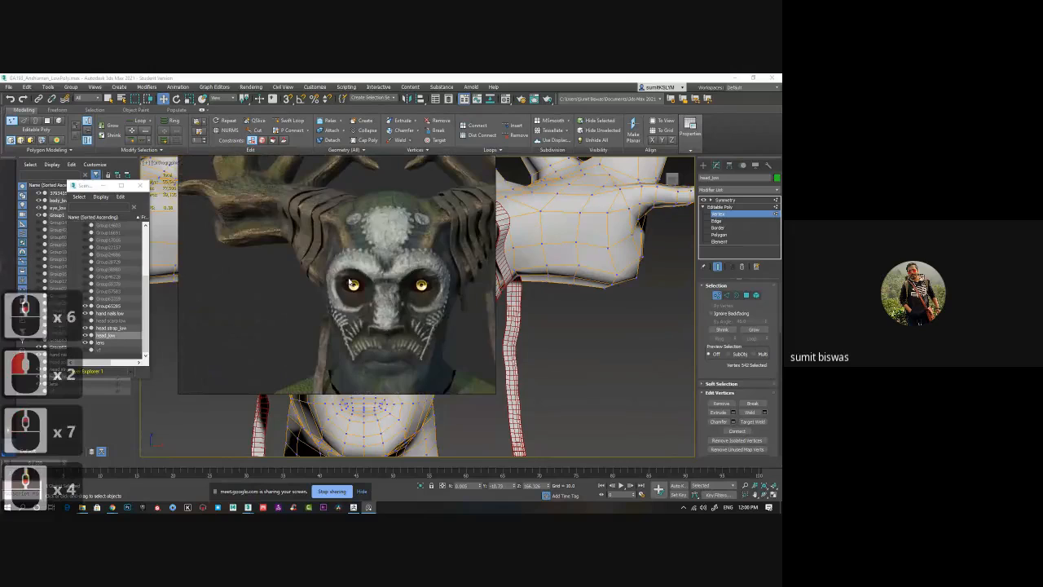
# - Examine the antlers, head straps, lips and chin in the large front head render
pyautogui.scroll(-3, 334, 269)
pyautogui.scroll(4, 309, 244)
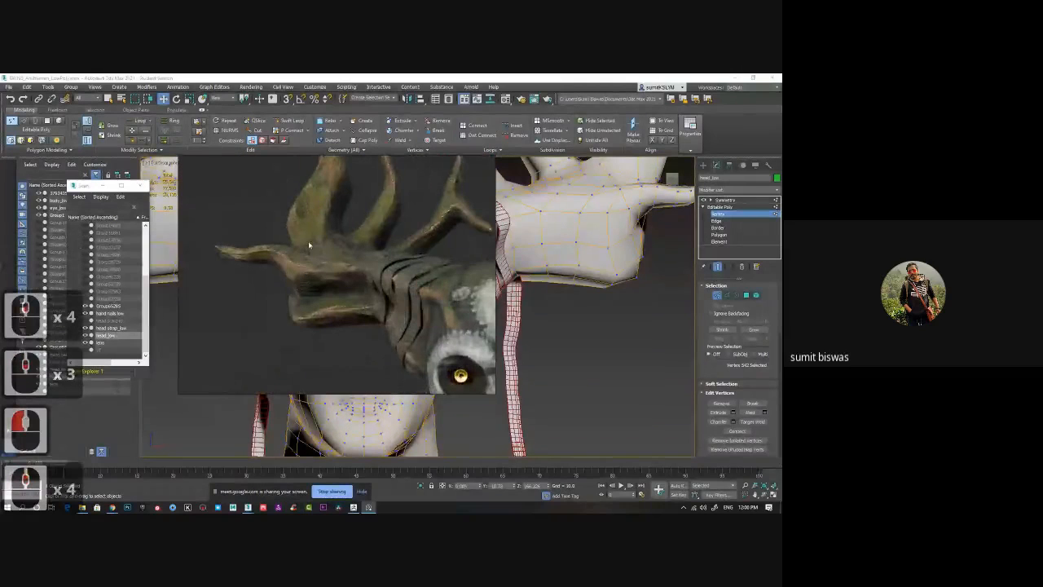
pyautogui.moveTo(309, 246); pyautogui.dragTo(248, 269)
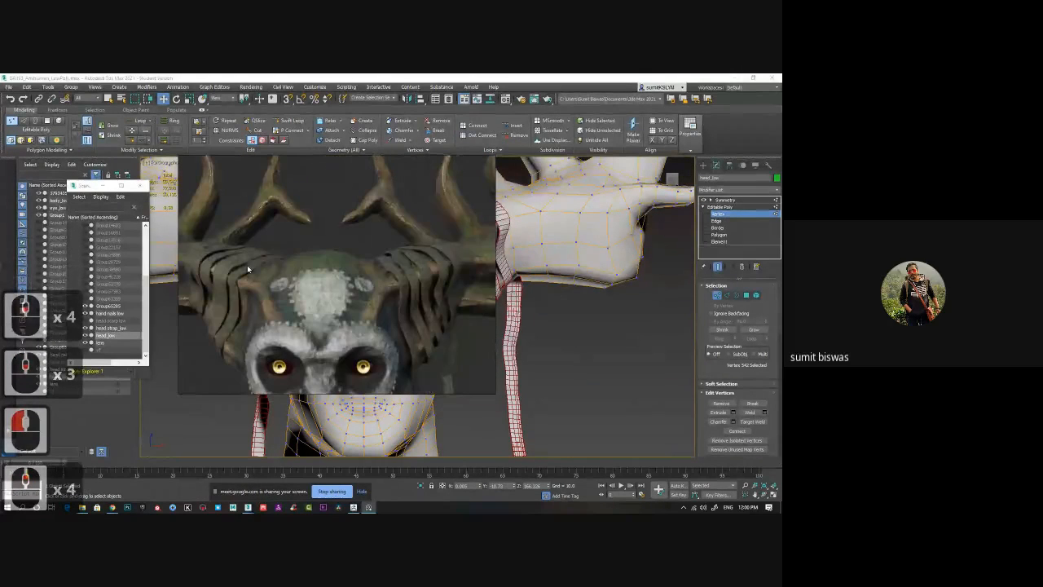
pyautogui.scroll(-2, 438, 285)
pyautogui.moveTo(411, 345); pyautogui.dragTo(409, 282)
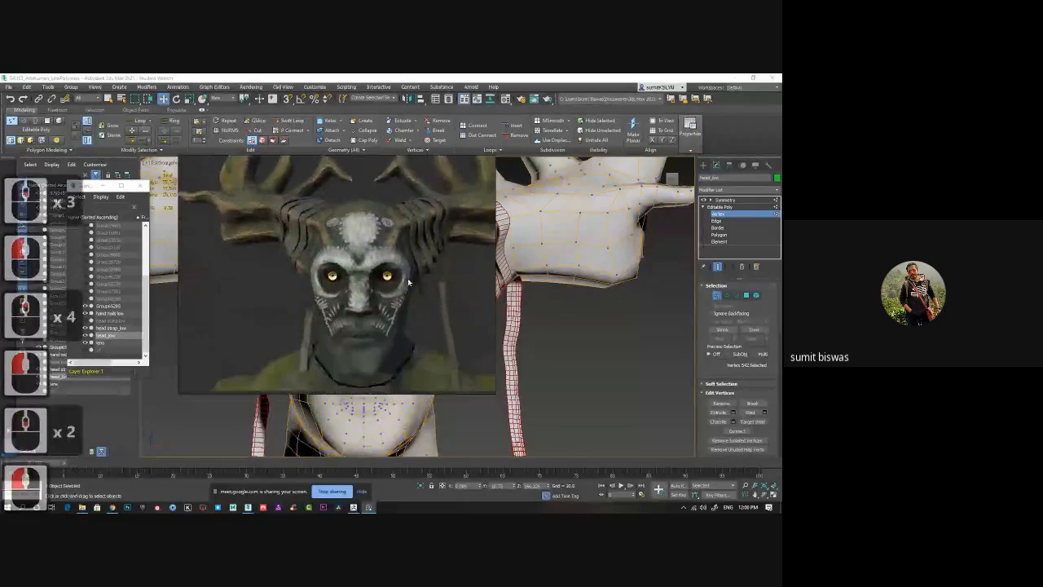
pyautogui.scroll(3, 368, 292)
pyautogui.moveTo(372, 339); pyautogui.dragTo(368, 285)
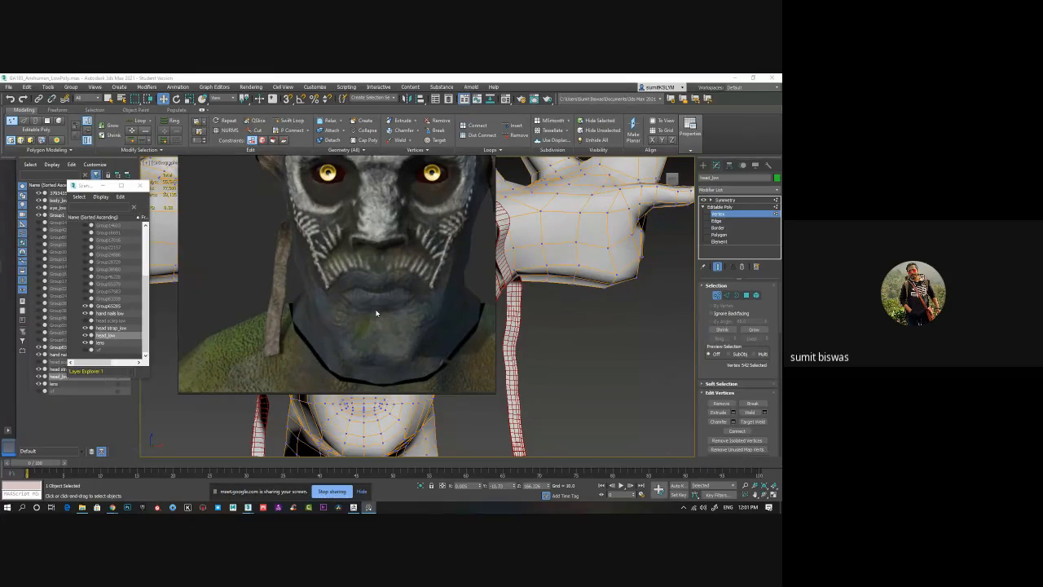
# - Examine the three-quarter head render and locate the horned creature reference among the Refs images
pyautogui.scroll(-5, 377, 313)
pyautogui.moveTo(372, 346); pyautogui.dragTo(381, 269)
pyautogui.moveTo(426, 373); pyautogui.dragTo(386, 321)
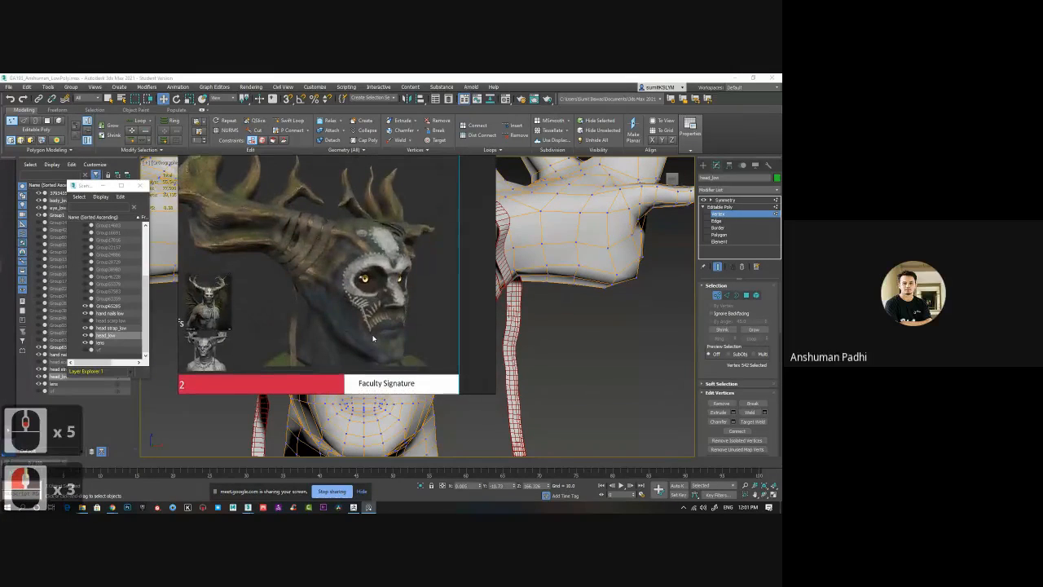
pyautogui.scroll(-1, 373, 337)
pyautogui.scroll(7, 245, 313)
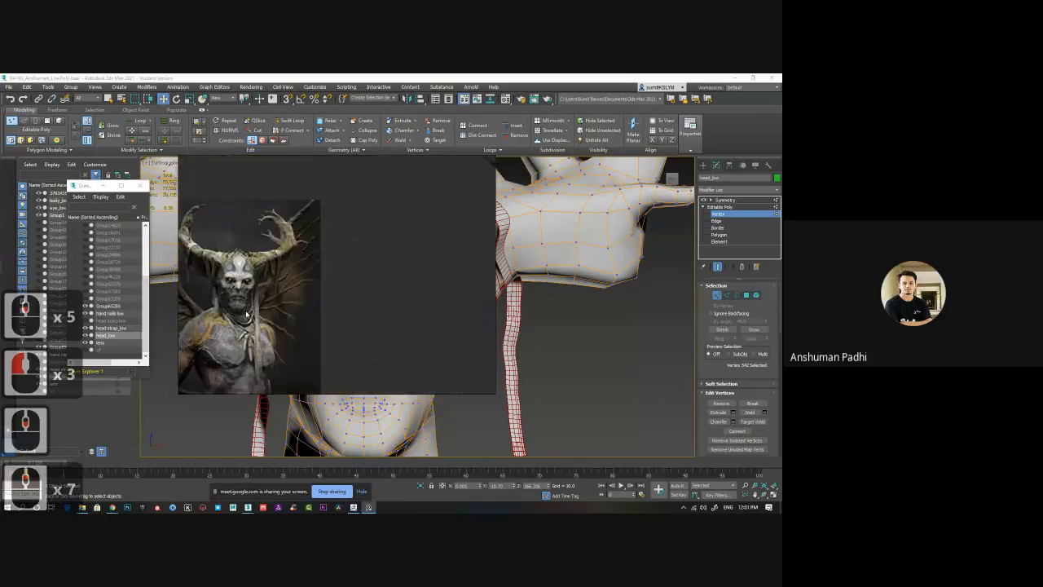
pyautogui.moveTo(229, 336); pyautogui.dragTo(295, 269)
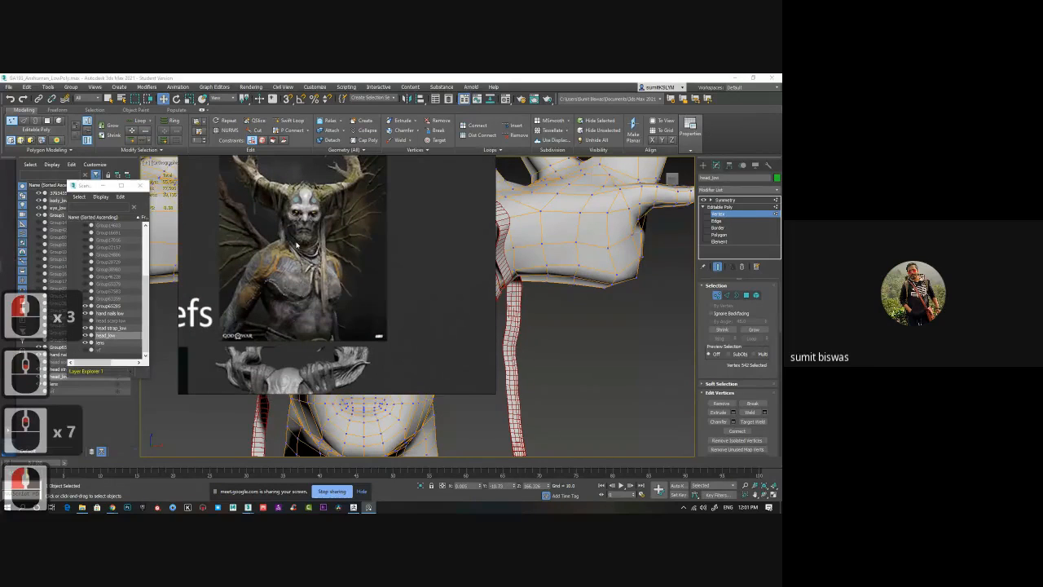
# - Examine the torso, face and antlers of the horned God of War reference image
pyautogui.scroll(3, 298, 243)
pyautogui.scroll(2, 320, 266)
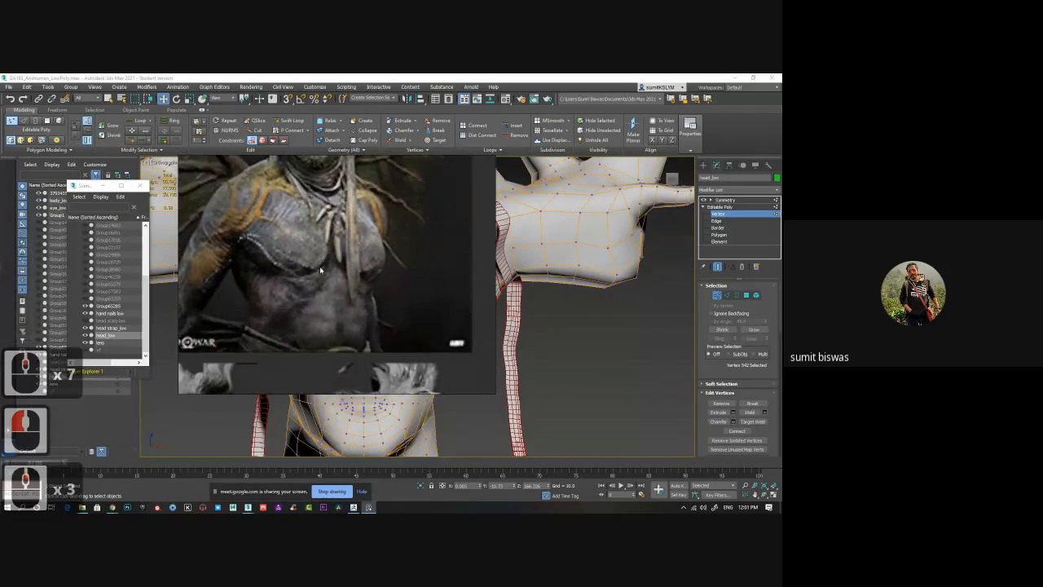
pyautogui.click(320, 269)
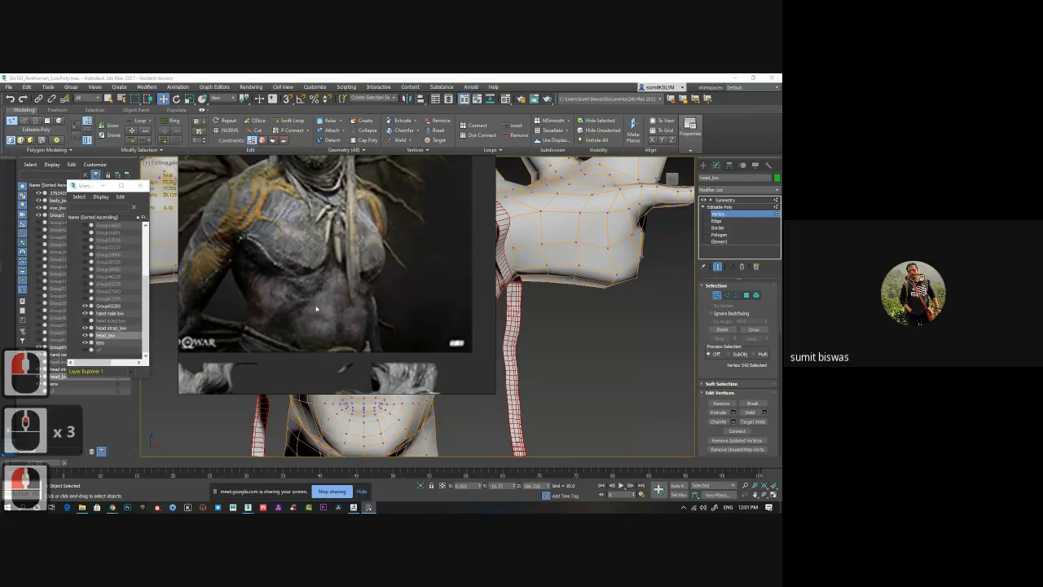
pyautogui.scroll(-3, 334, 238)
pyautogui.scroll(3, 331, 245)
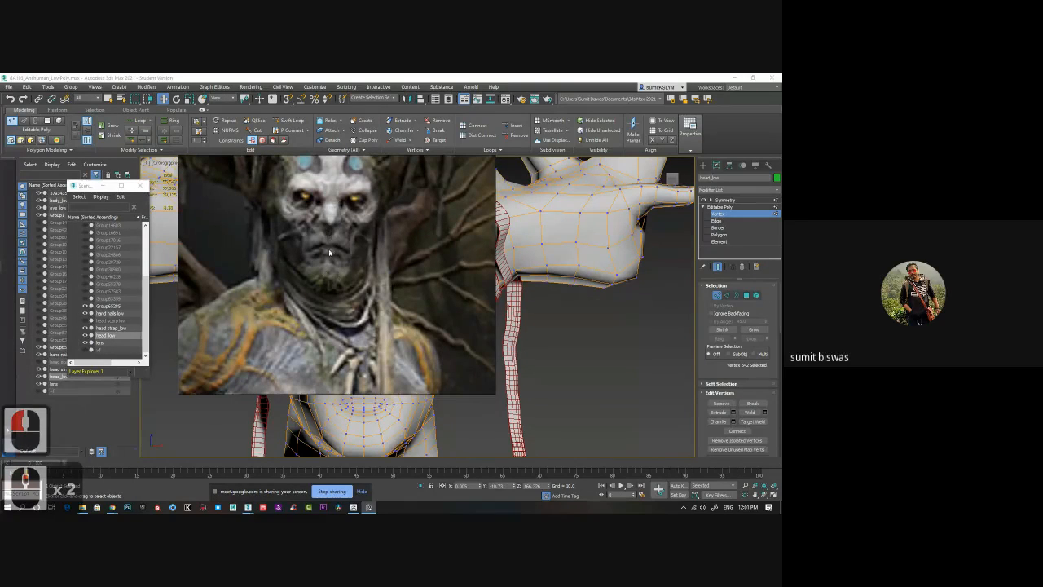
pyautogui.scroll(-2, 328, 251)
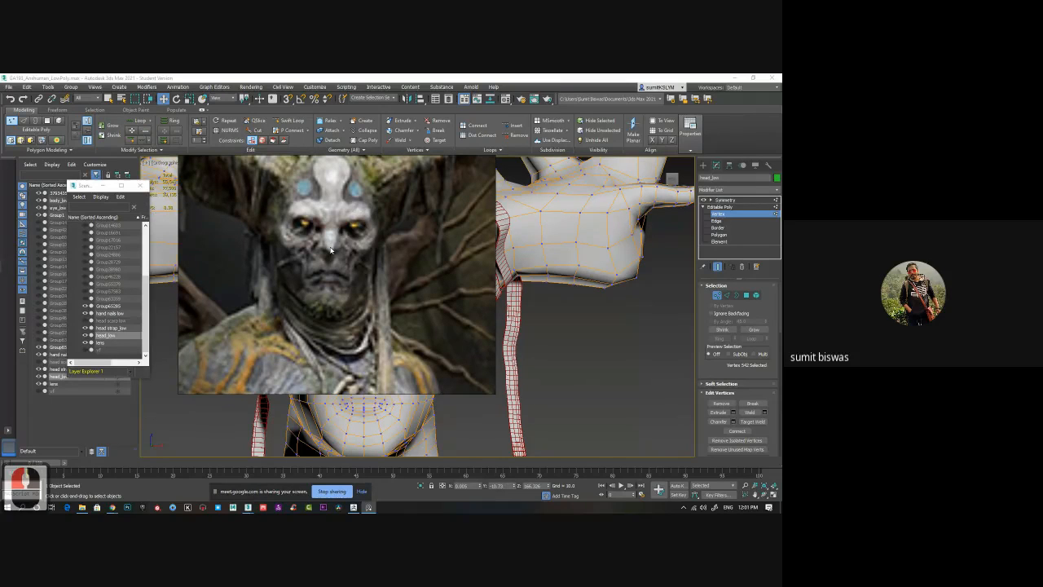
pyautogui.scroll(-3, 326, 248)
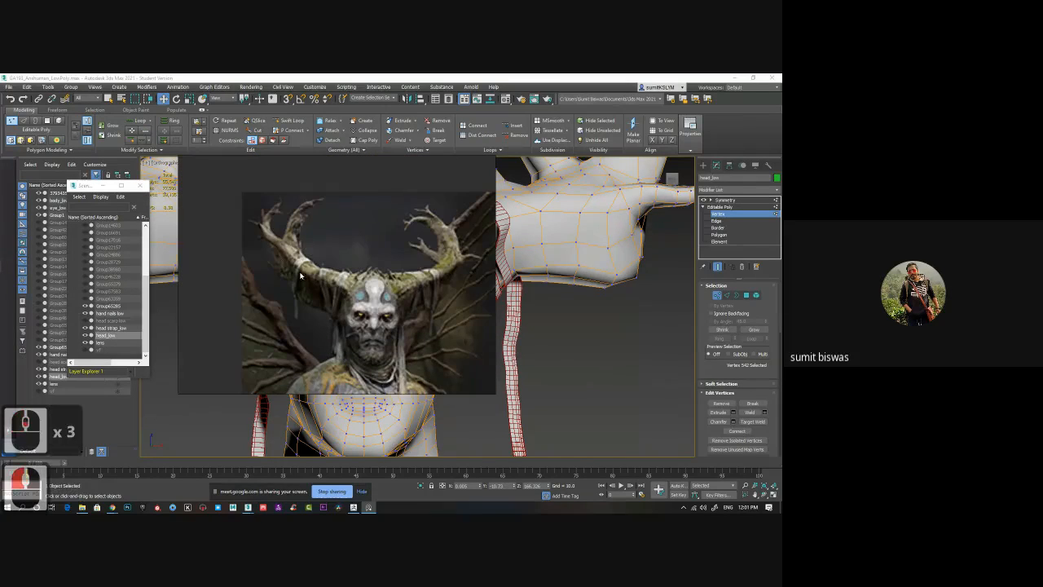
pyautogui.scroll(-9, 371, 273)
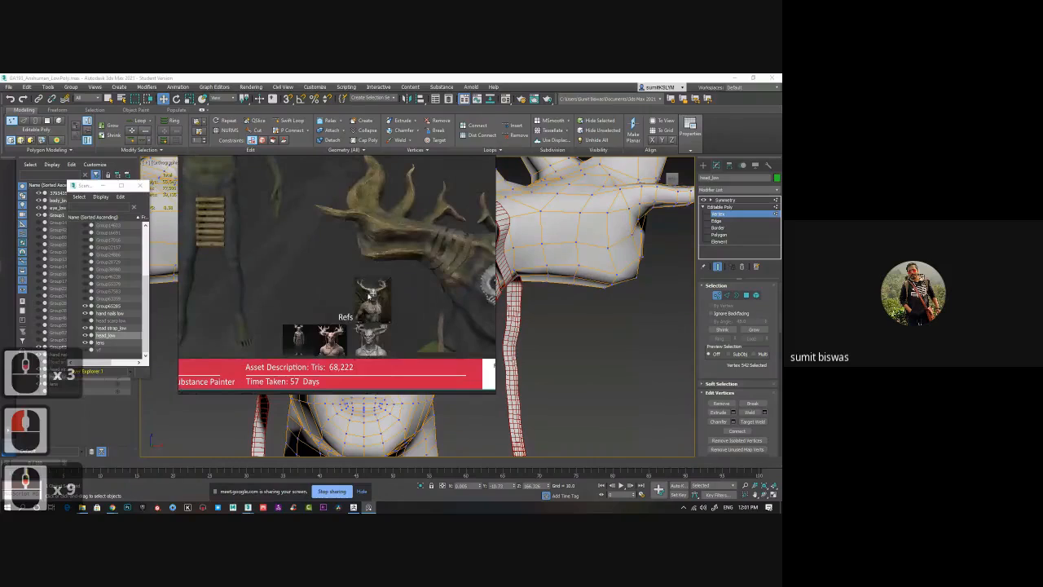
# - Look over the remaining sculpt images in the Refs group and close the reference board
pyautogui.scroll(6, 378, 300)
pyautogui.moveTo(286, 336); pyautogui.dragTo(334, 228)
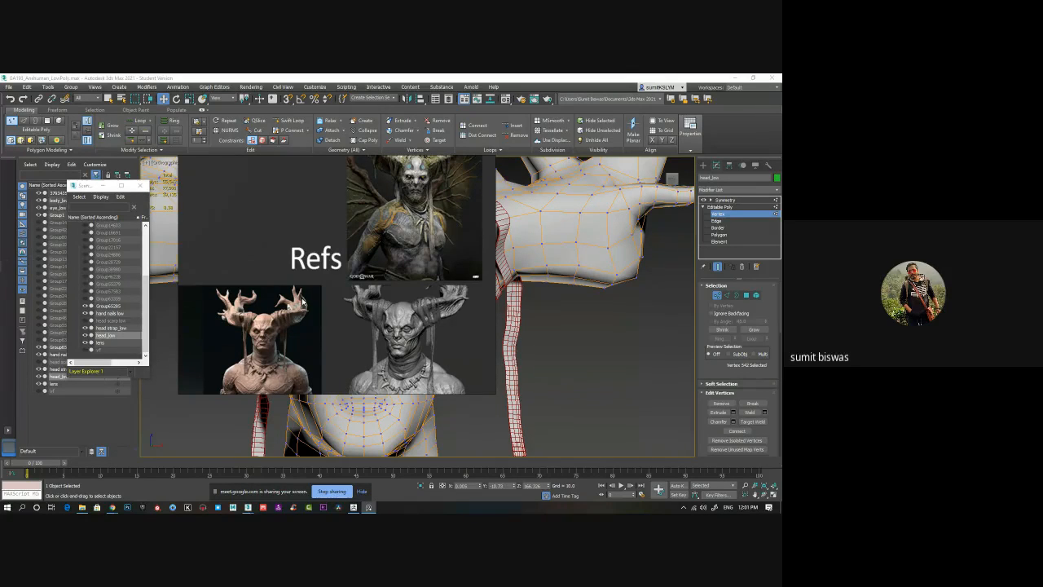
pyautogui.scroll(-3, 310, 302)
pyautogui.rightClick(311, 287)
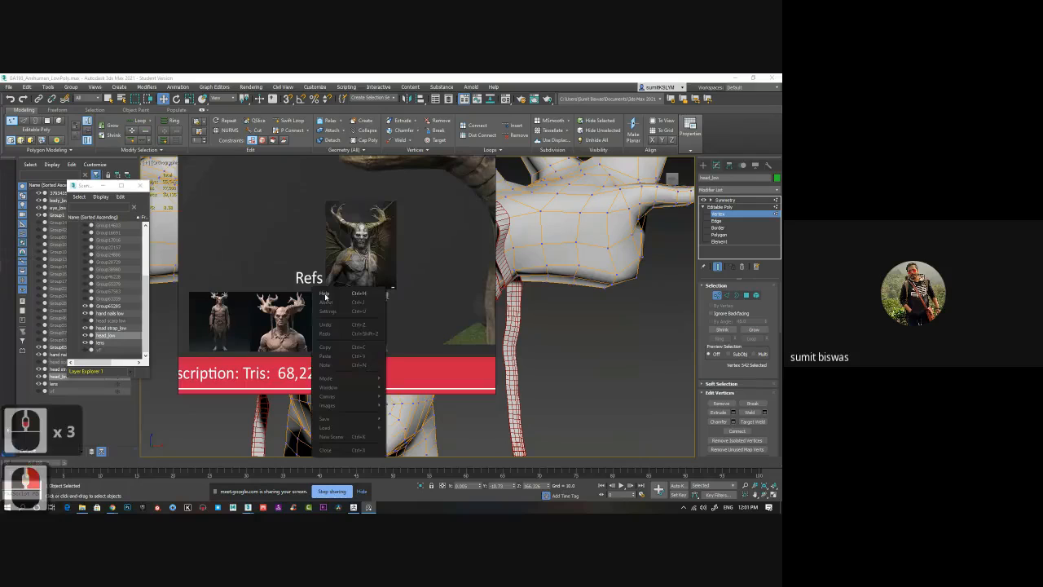
pyautogui.click(360, 450)
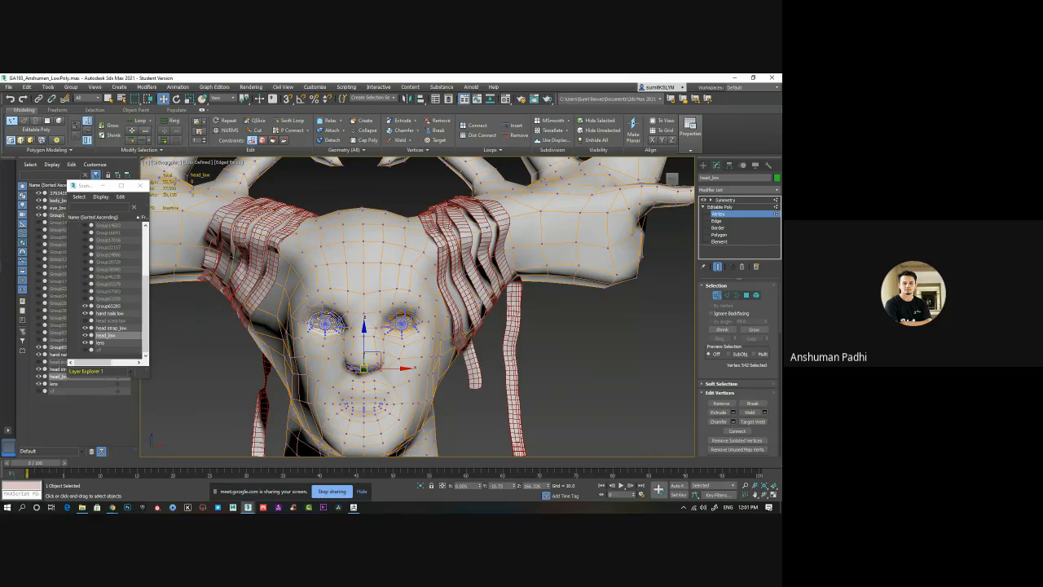
# - Examine the low-poly head and full body mesh from the front and the side
pyautogui.scroll(-6, 432, 336)
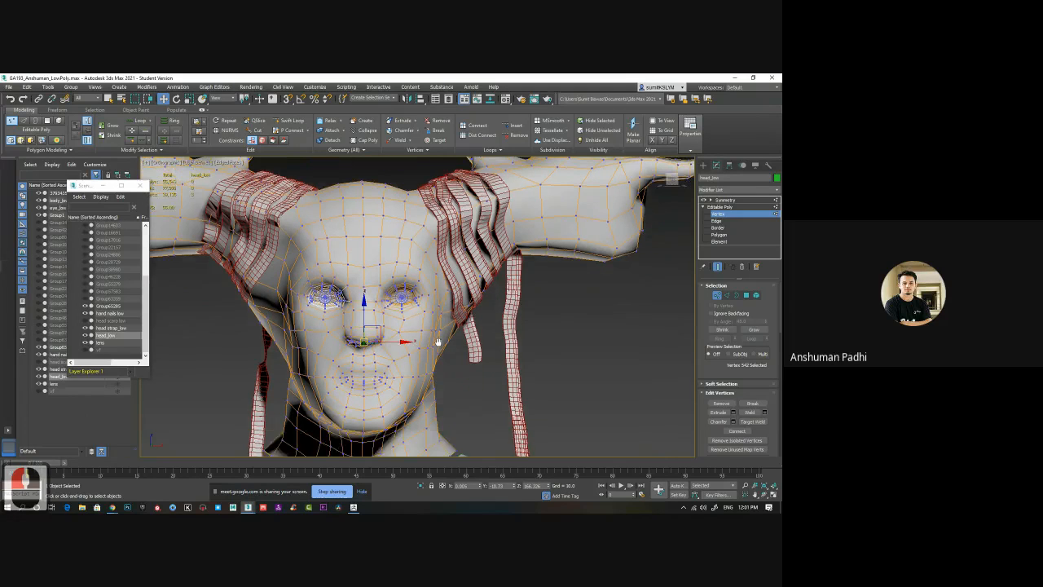
pyautogui.moveTo(414, 393); pyautogui.dragTo(414, 282, button='middle')
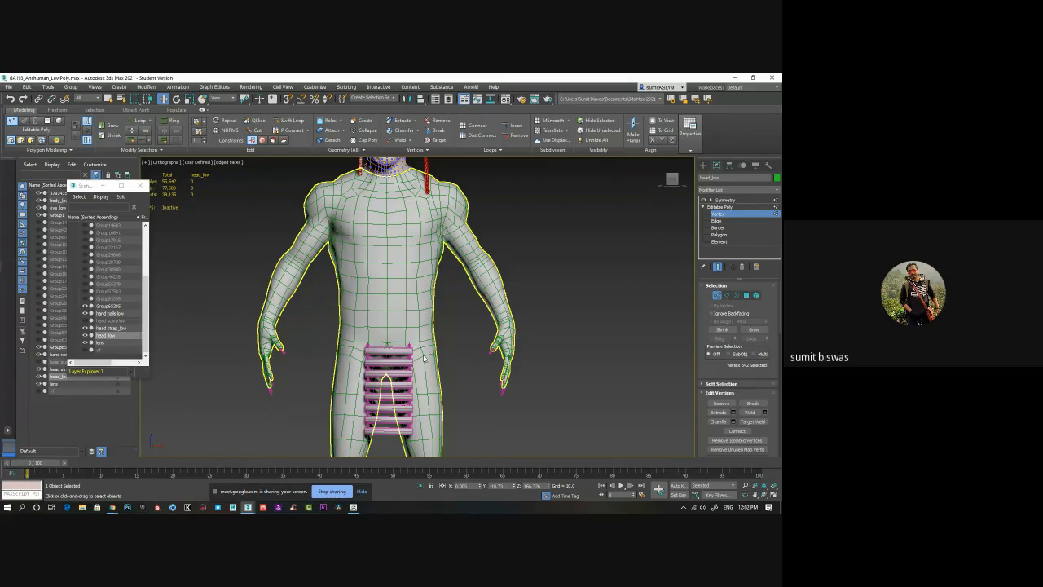
pyautogui.keyDown('alt'); pyautogui.moveTo(423, 359); pyautogui.dragTo(456, 342, button='middle'); pyautogui.keyUp('alt')
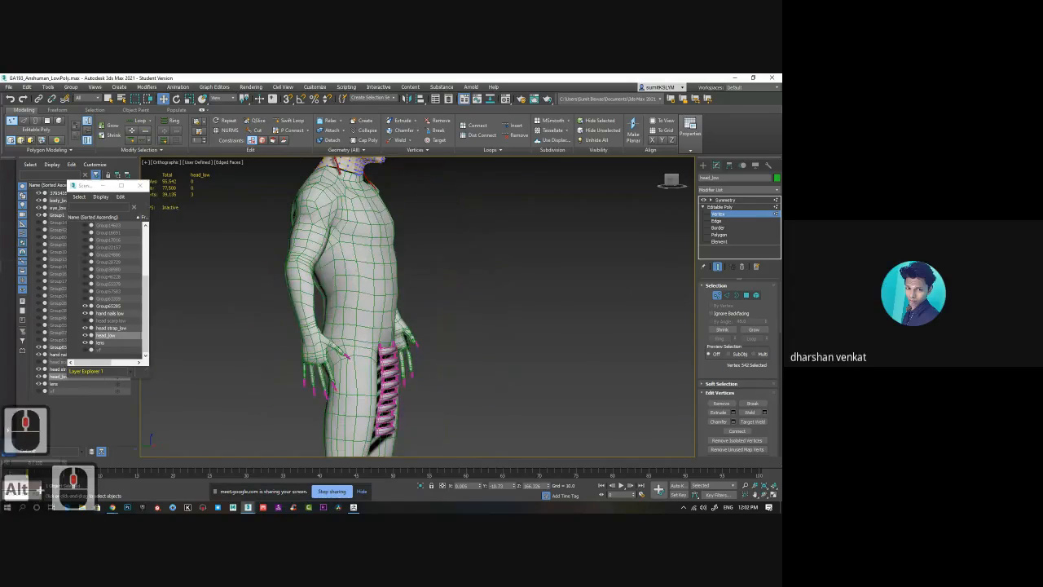
pyautogui.keyDown('alt'); pyautogui.moveTo(395, 350); pyautogui.dragTo(428, 328, button='middle'); pyautogui.keyUp('alt')
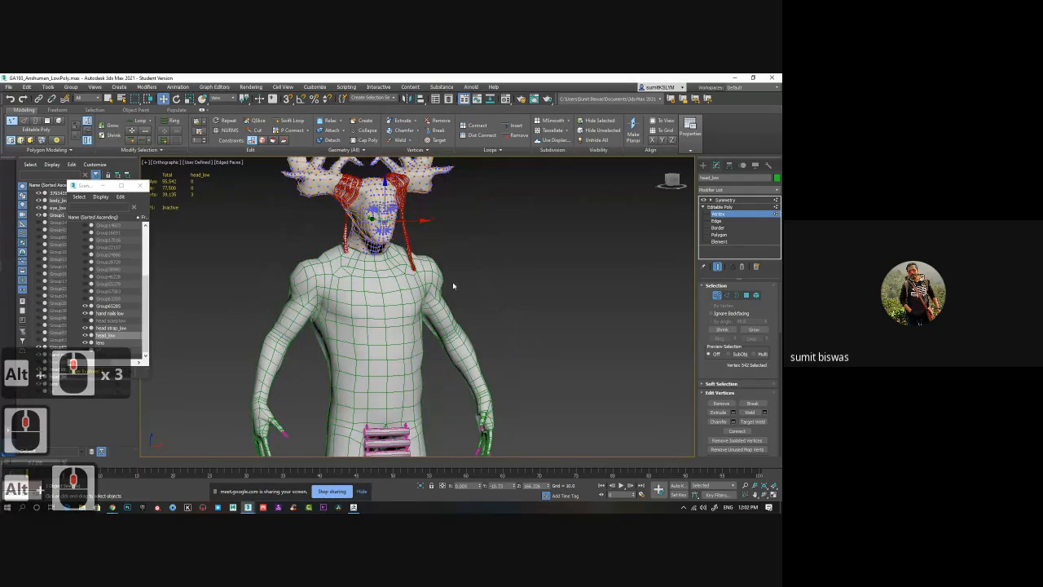
# - Exit 3ds Max, closing the low-poly character scene
pyautogui.click(774, 80)
pyautogui.click(386, 301)
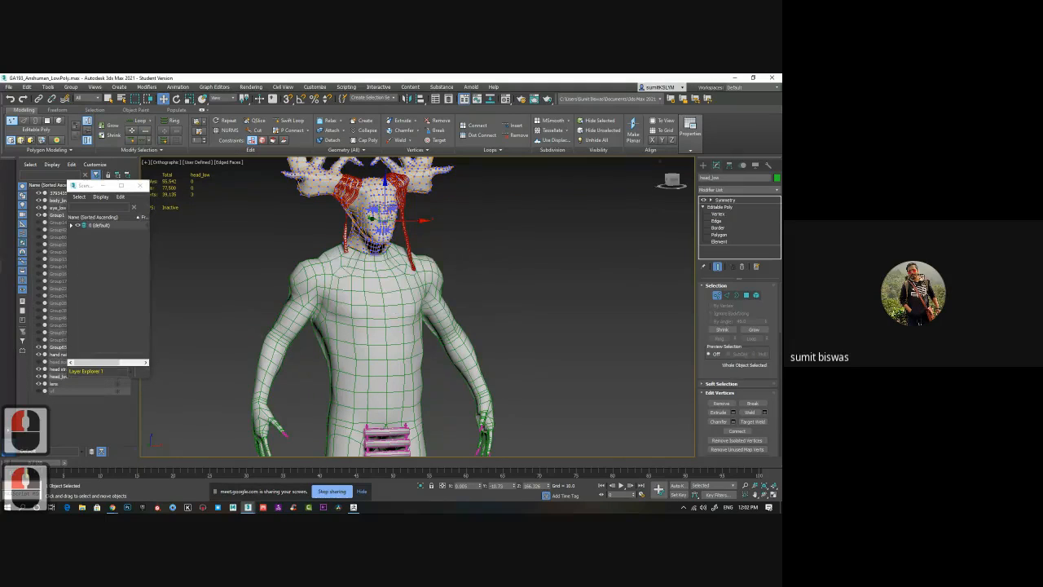